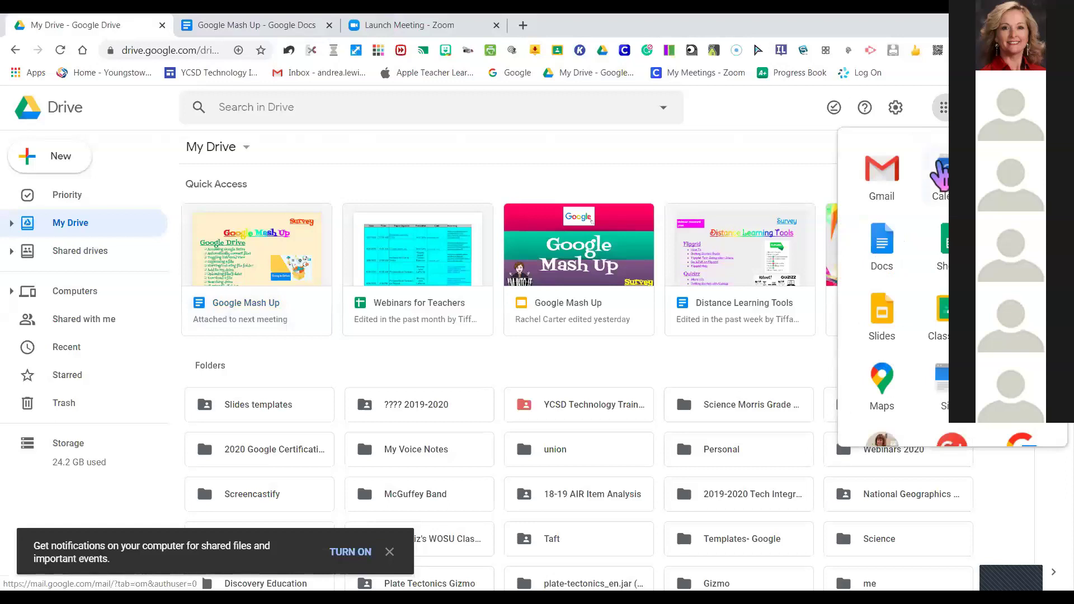
Launch Gmail in a new tab from Drive's Google apps grid
left_click(884, 179)
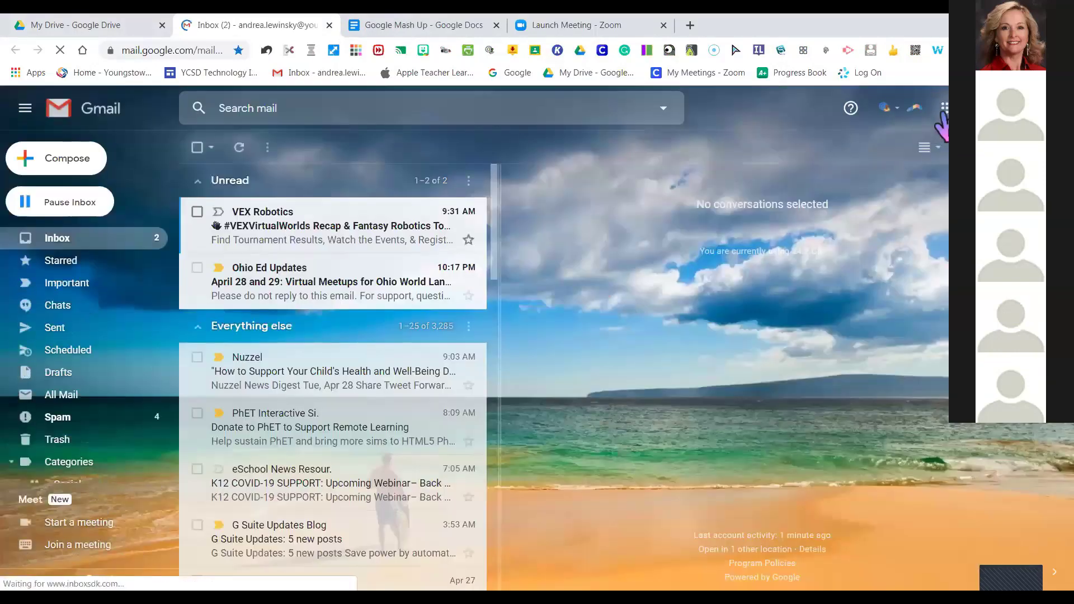
With the Gmail inbox loaded, open a new browser tab from the tab strip
left_click(943, 109)
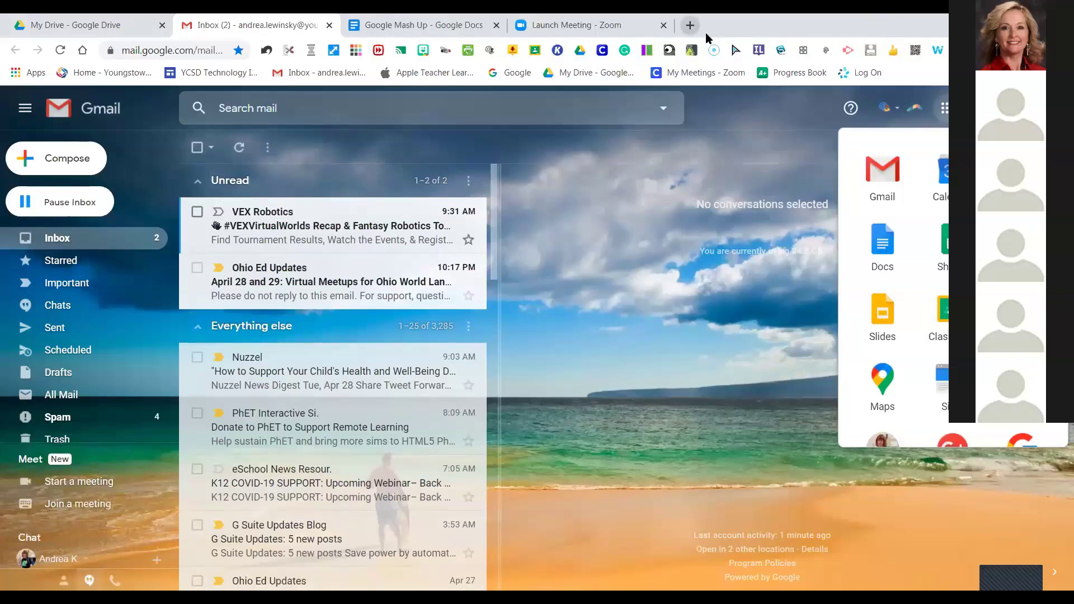
left_click(691, 26)
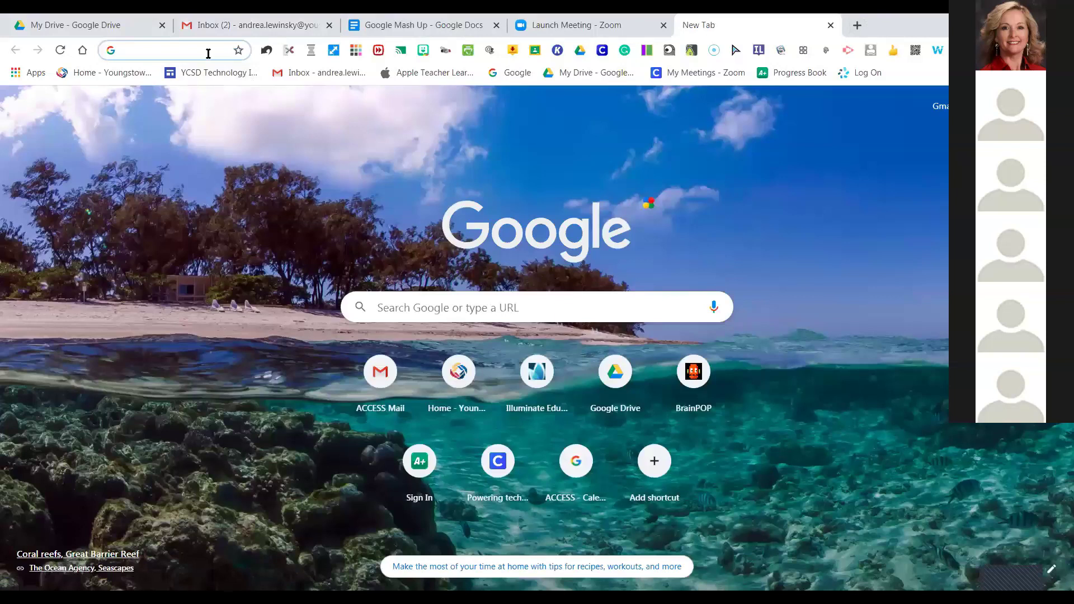
Load google.com/drive in the new tab, then switch back to the My Drive tab
type("gooo")
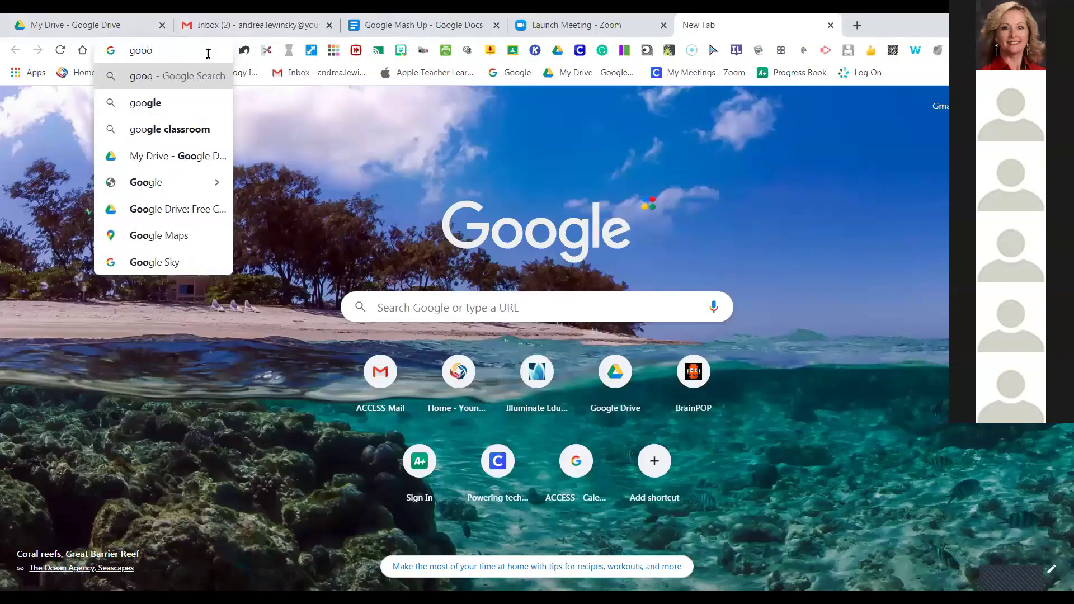
key("BackSpace")
type("gle")
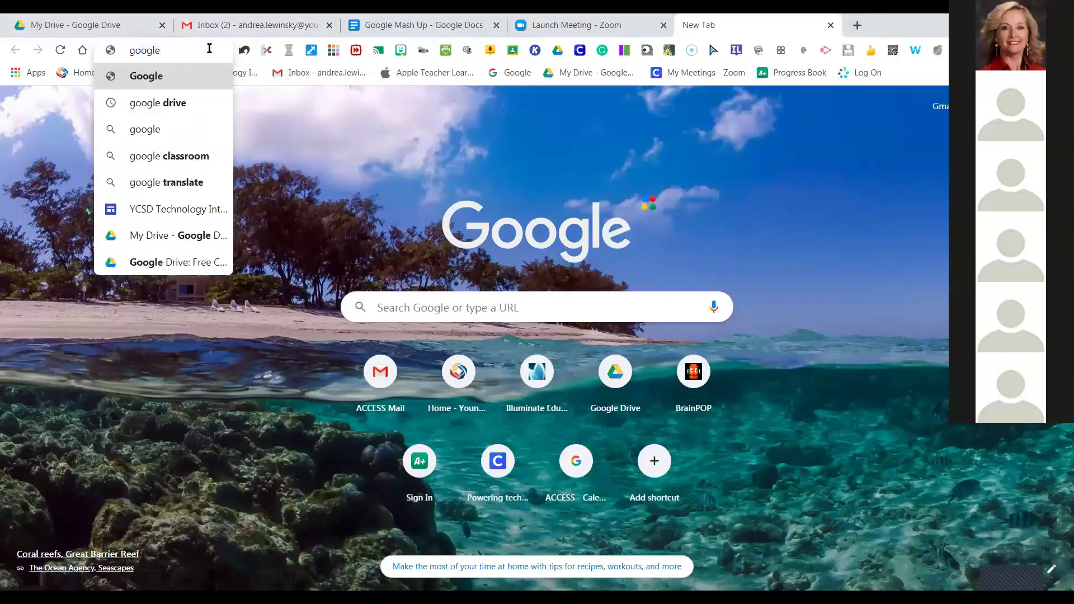
type(".com/fr")
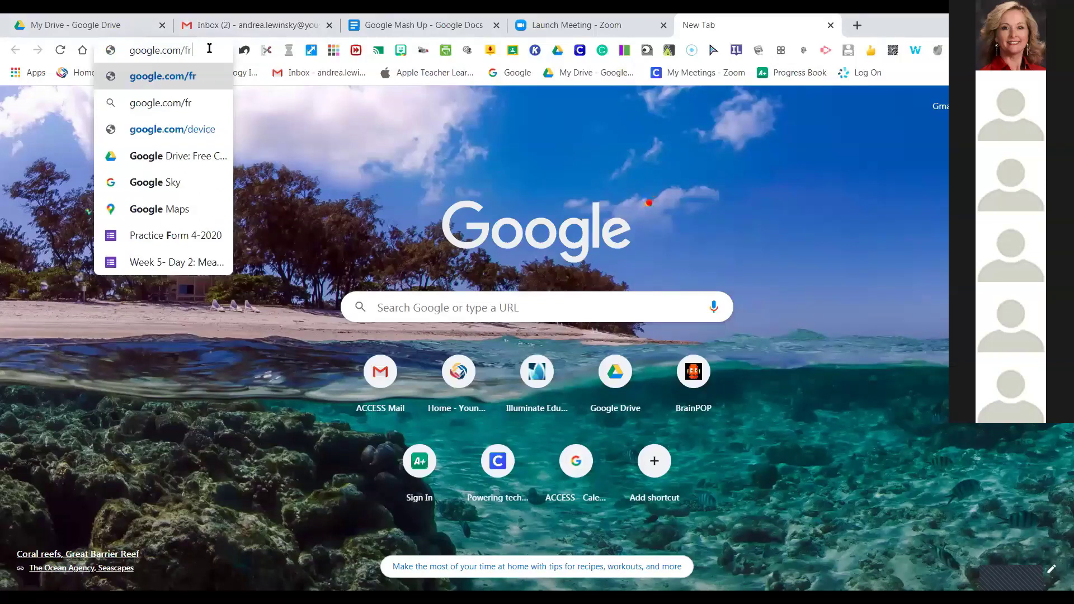
key("BackSpace")
key("BackSpace")
type("drive")
key("Return")
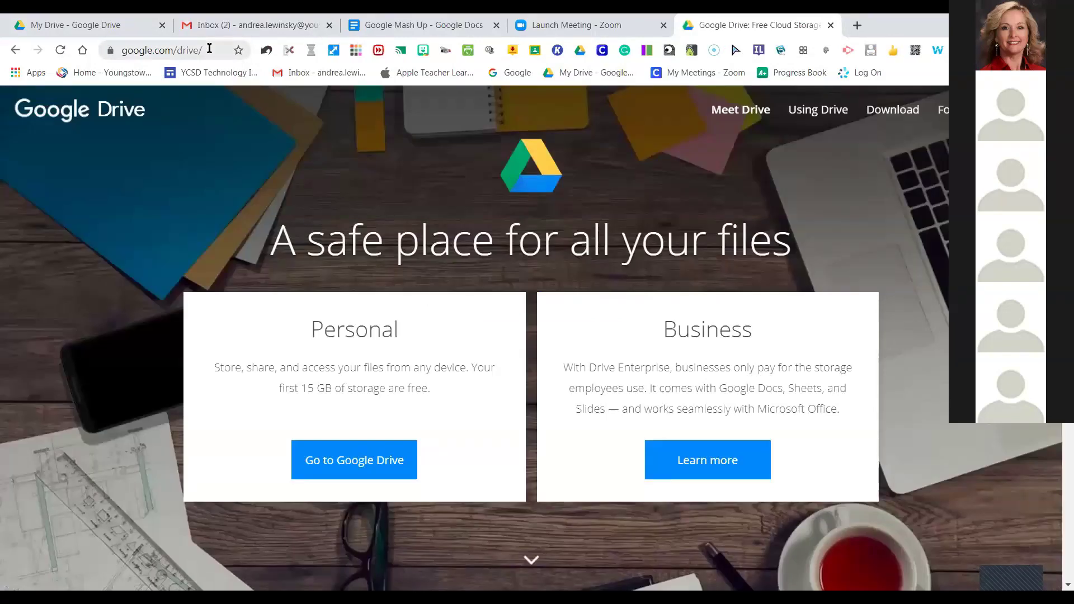
left_click(20, 27)
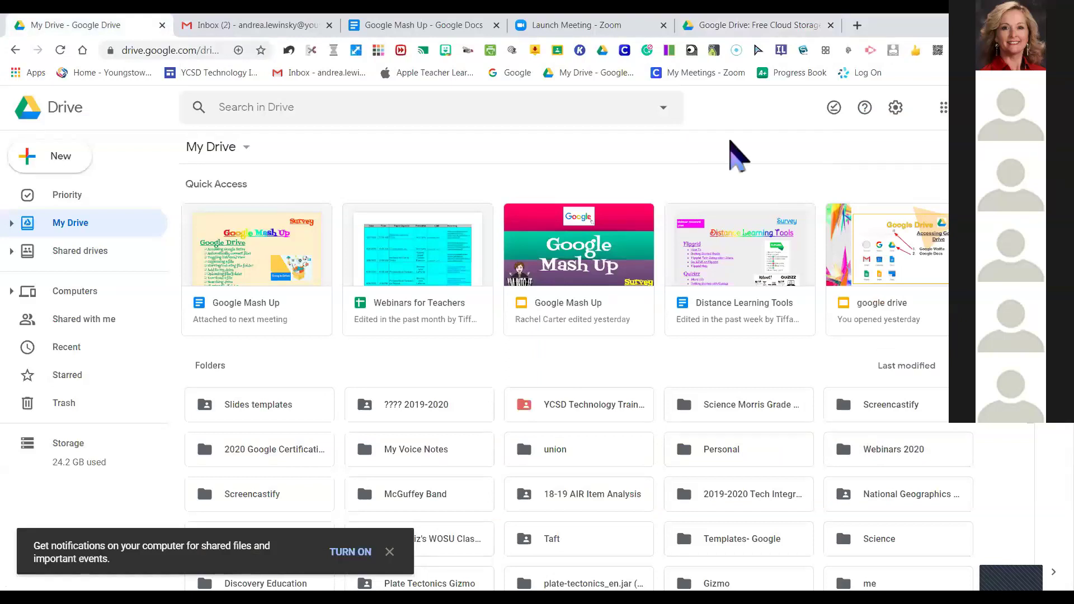
Enable 'Convert uploaded files to Google Docs editor format' in Drive Settings and save
left_click(896, 107)
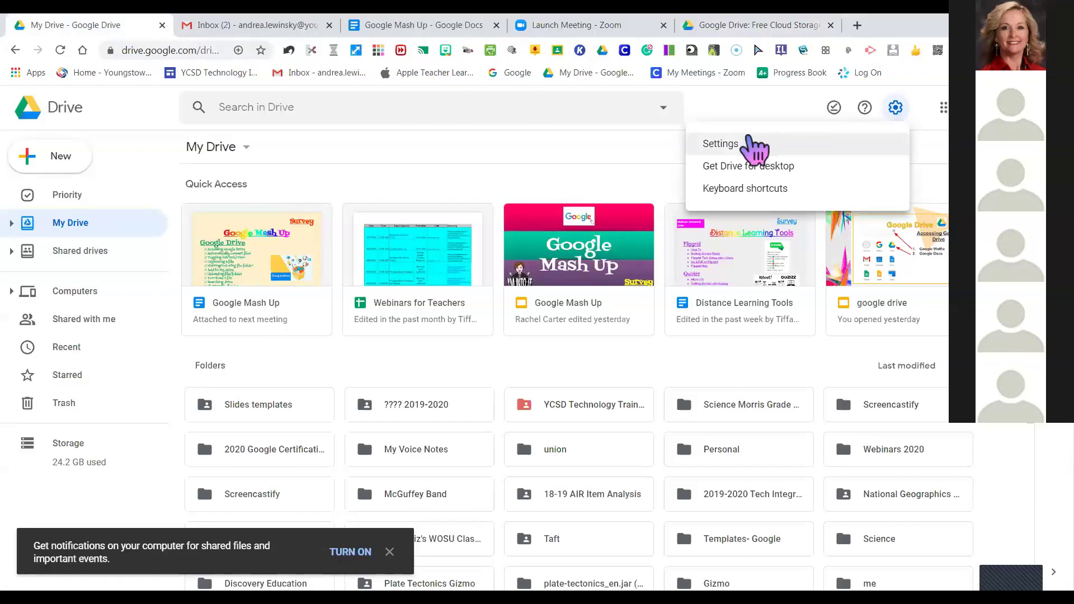
left_click(751, 143)
scroll(806, 336, "down", 1)
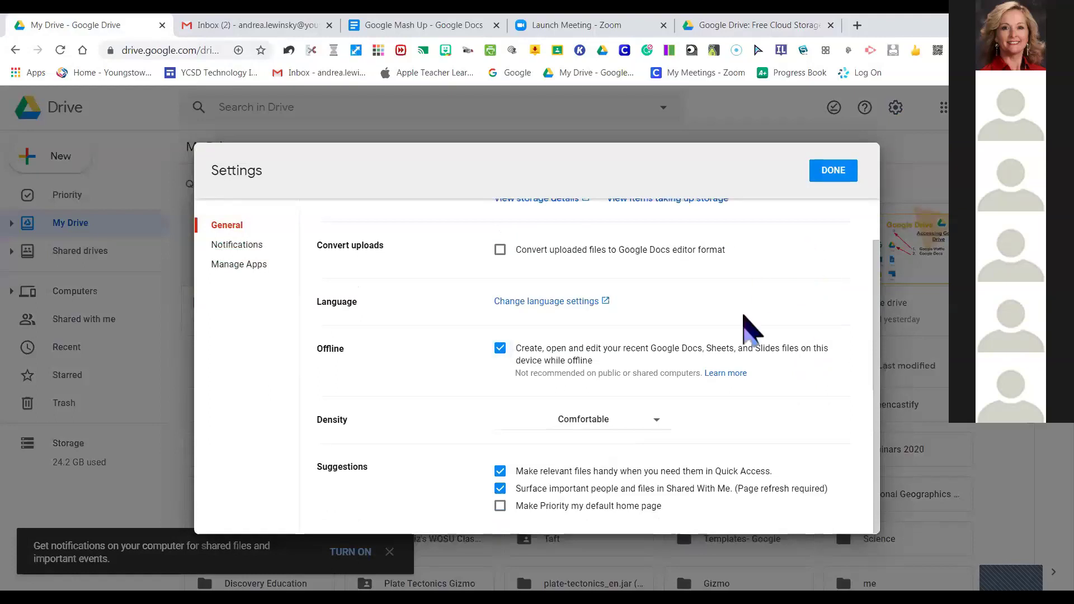
scroll(778, 280, "up", 1)
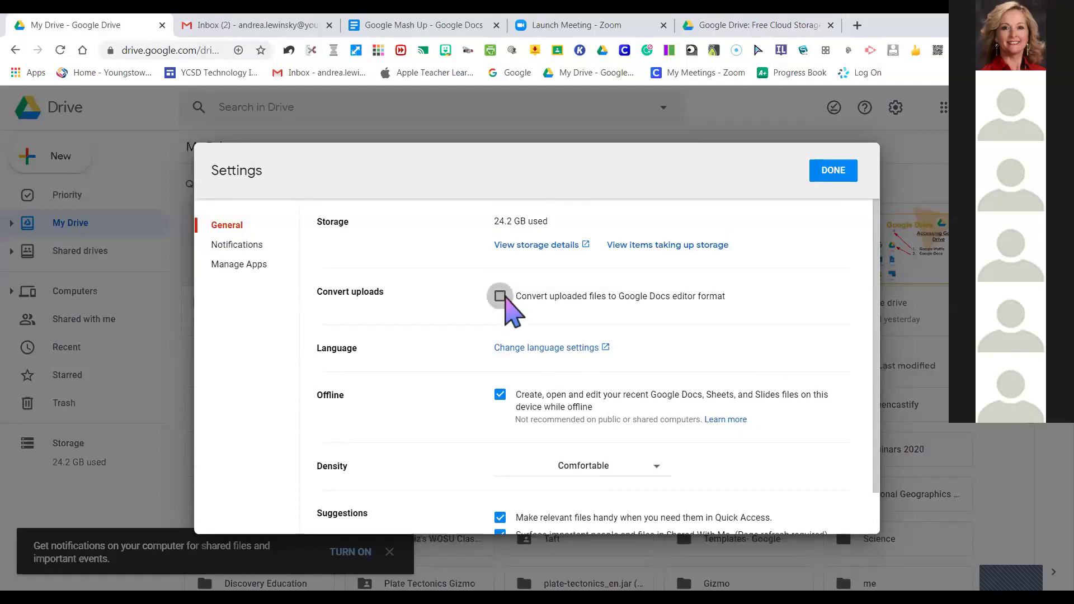
left_click(502, 295)
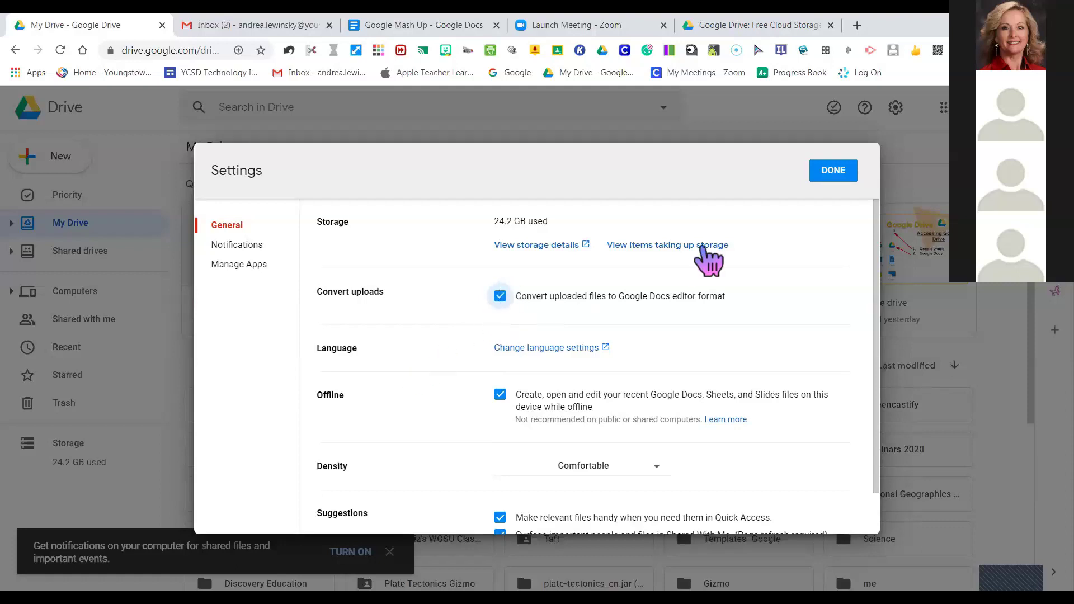
left_click(826, 172)
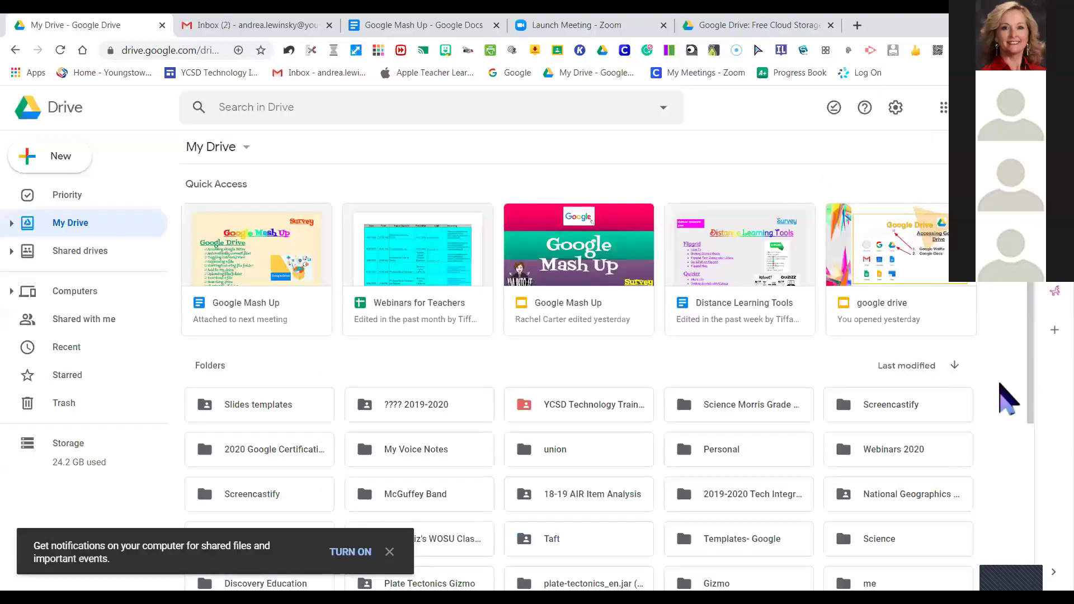
Scroll through the My Drive Quick Access files and folders, then back to the top
scroll(989, 388, "down", 3)
scroll(953, 434, "down", 1)
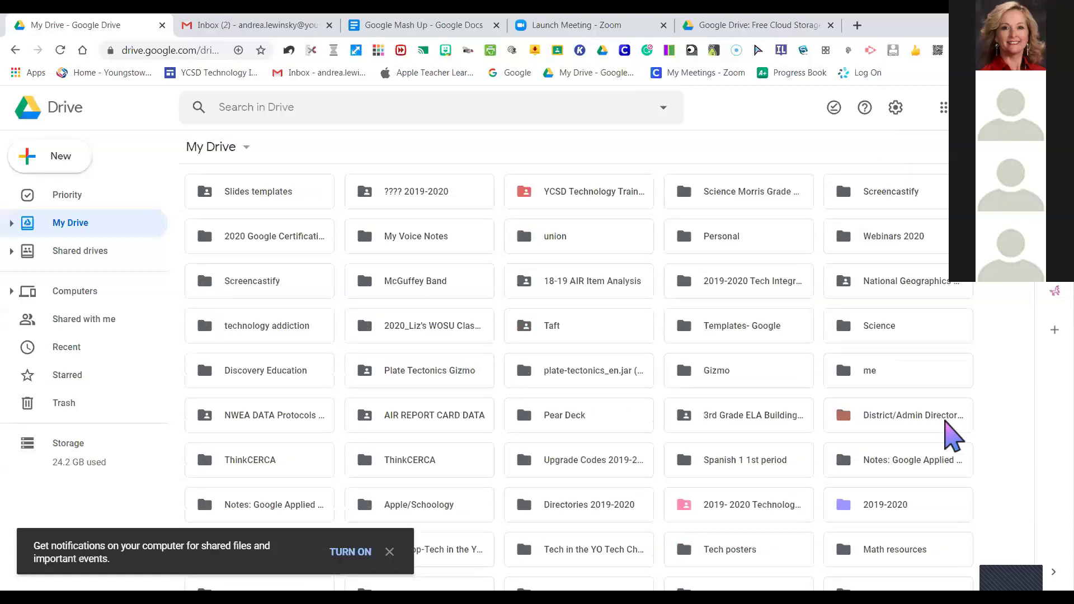
scroll(944, 432, "up", 4)
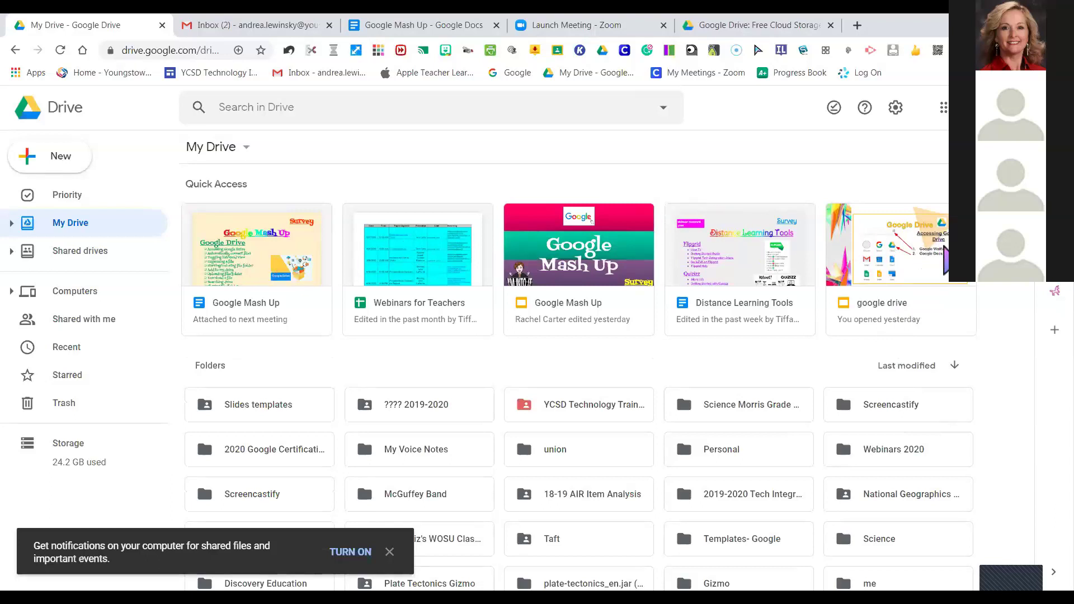
scroll(475, 414, "down", 6)
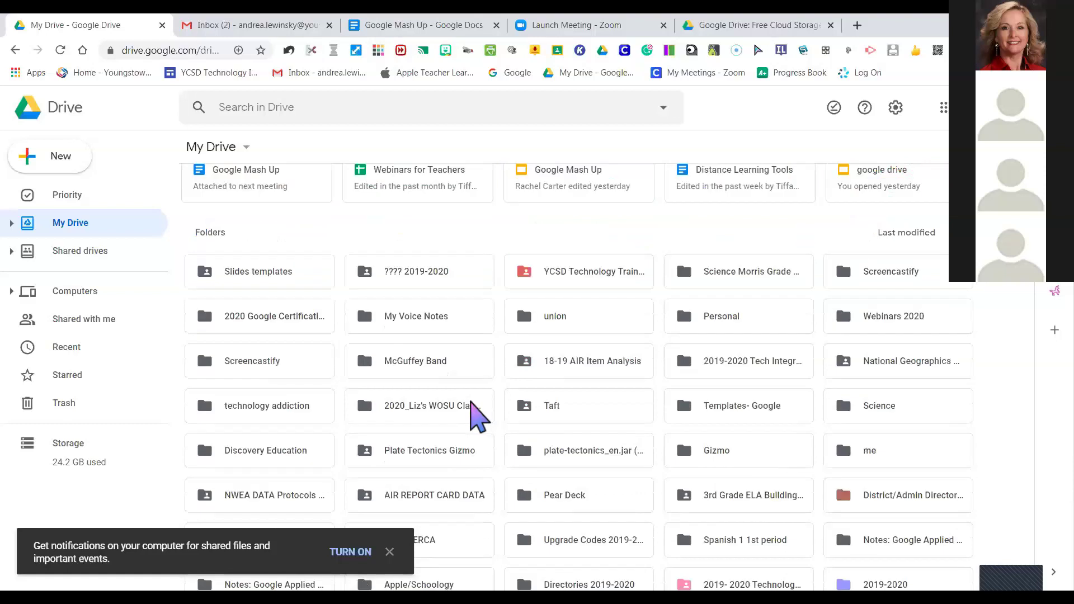
scroll(472, 416, "down", 8)
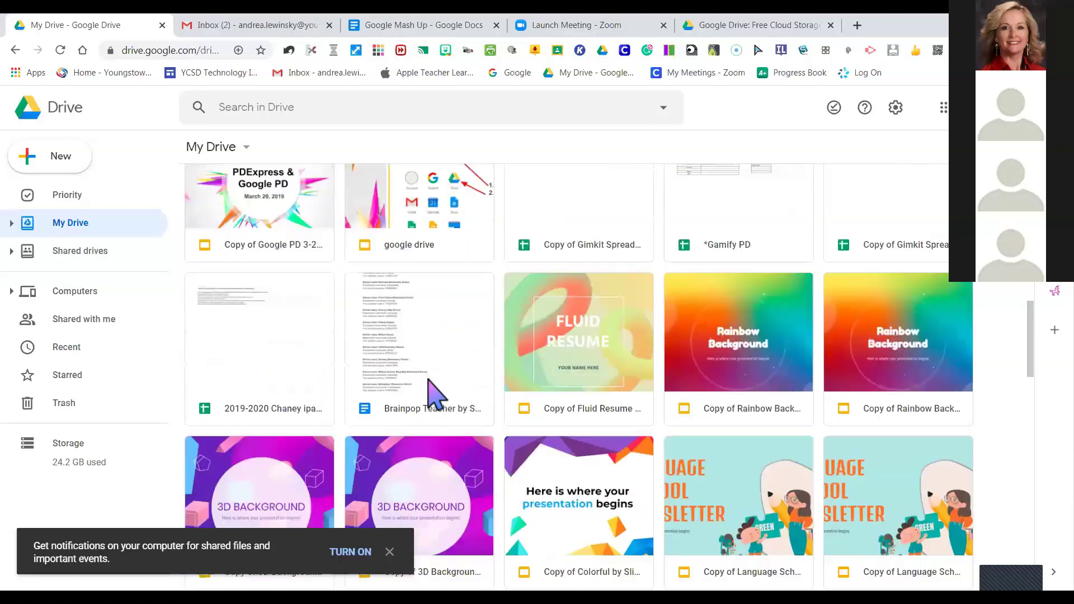
scroll(442, 397, "up", 13)
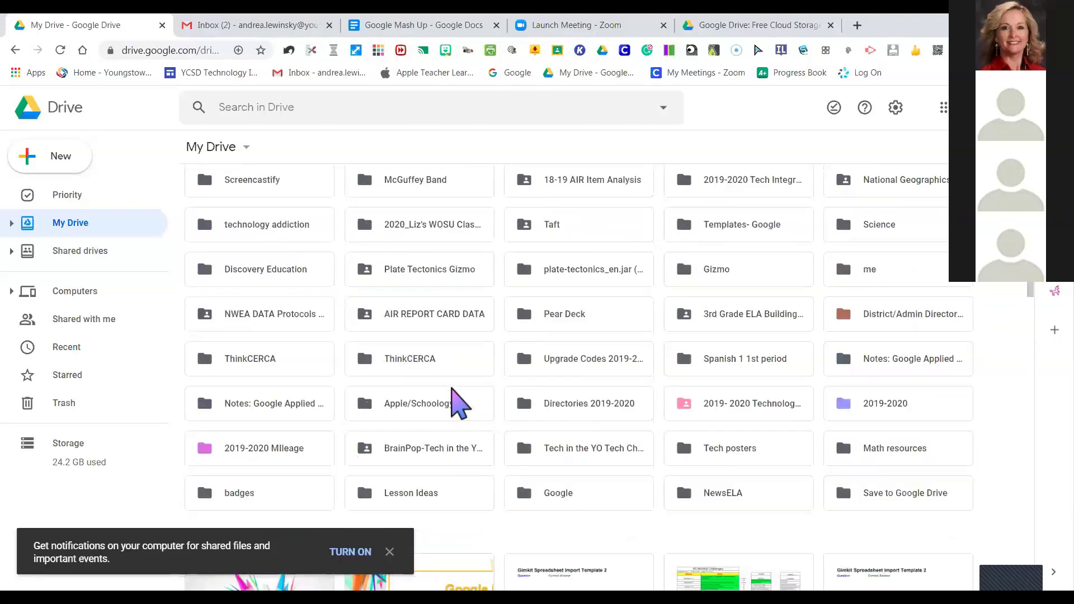
scroll(457, 401, "up", 3)
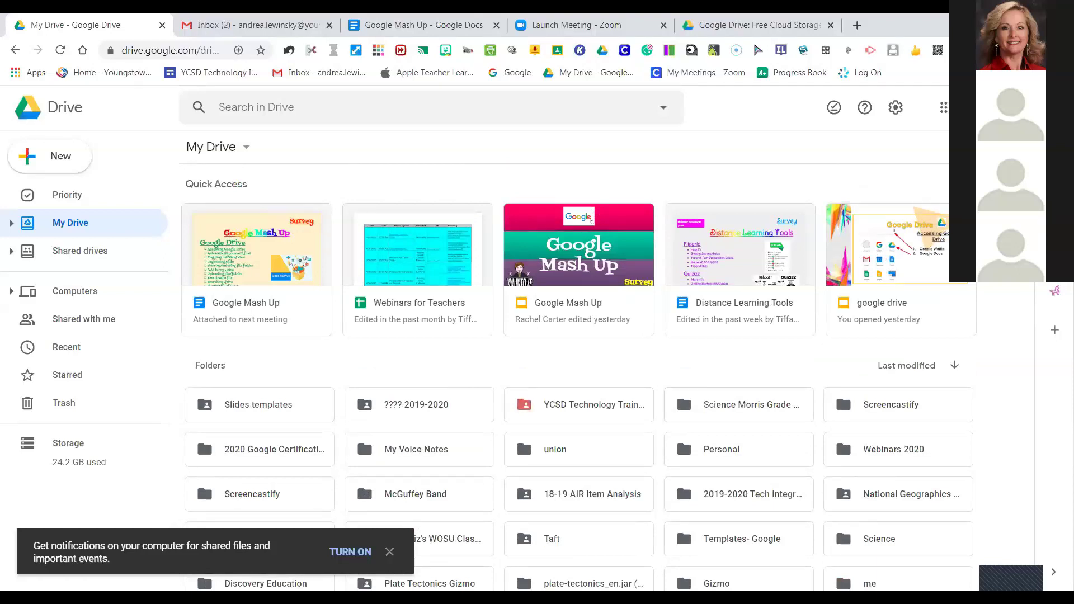
key("v")
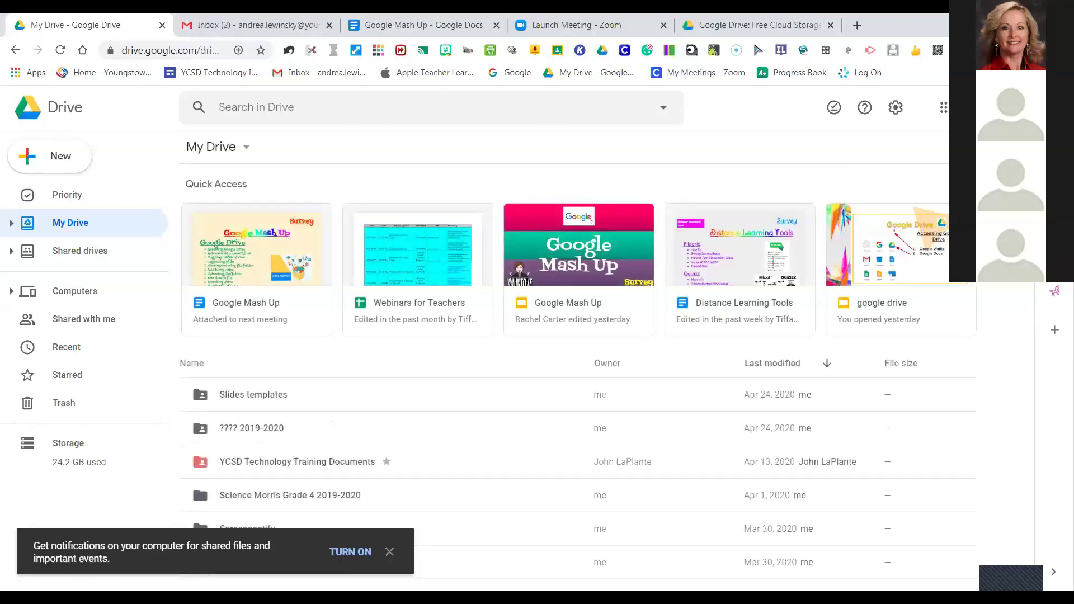
scroll(952, 285, "down", 9)
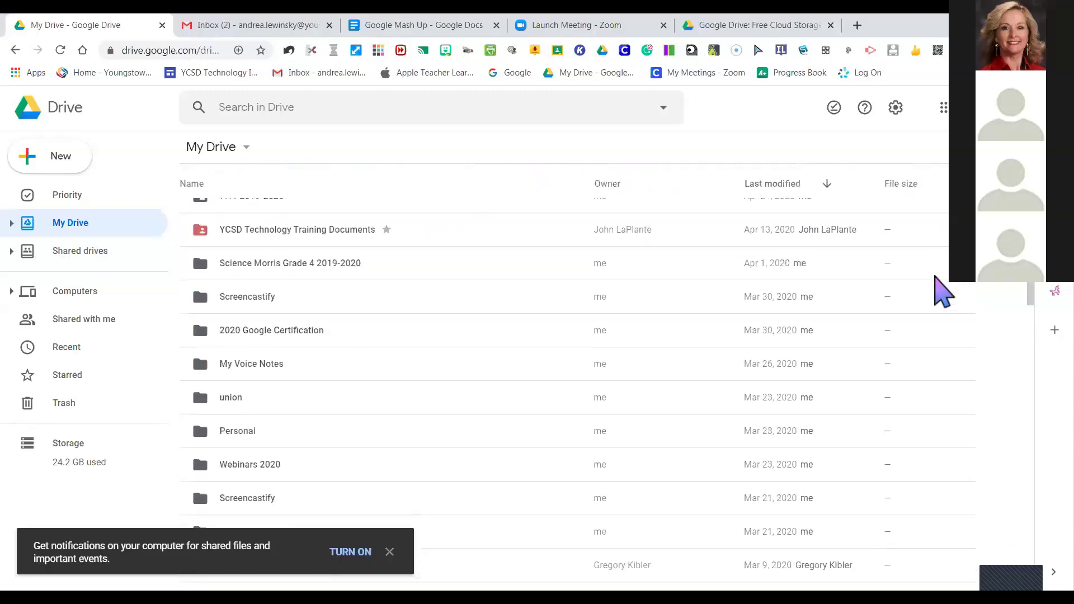
scroll(943, 291, "down", 10)
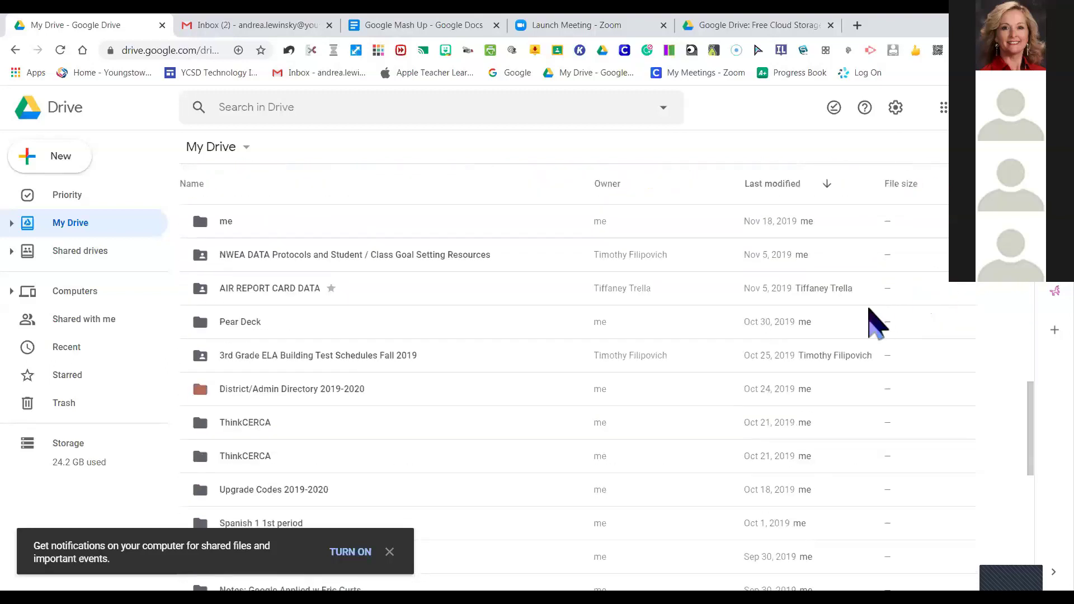
scroll(869, 319, "up", 7)
scroll(867, 316, "up", 10)
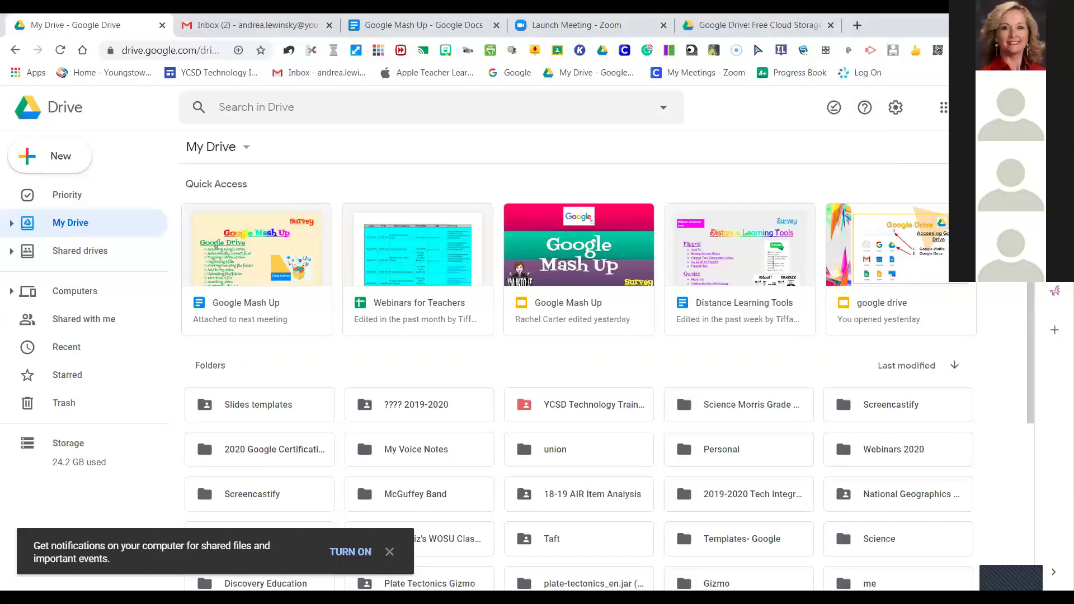
Bring up the 'Last modified' sort menu above the Folders grid
scroll(608, 381, "down", 2)
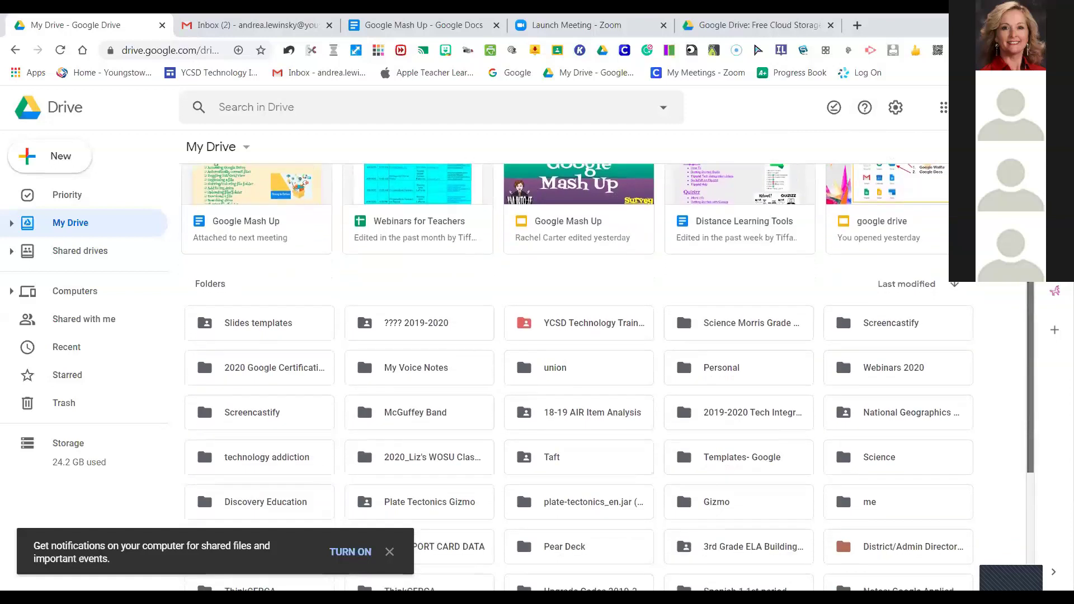
scroll(607, 381, "down", 1)
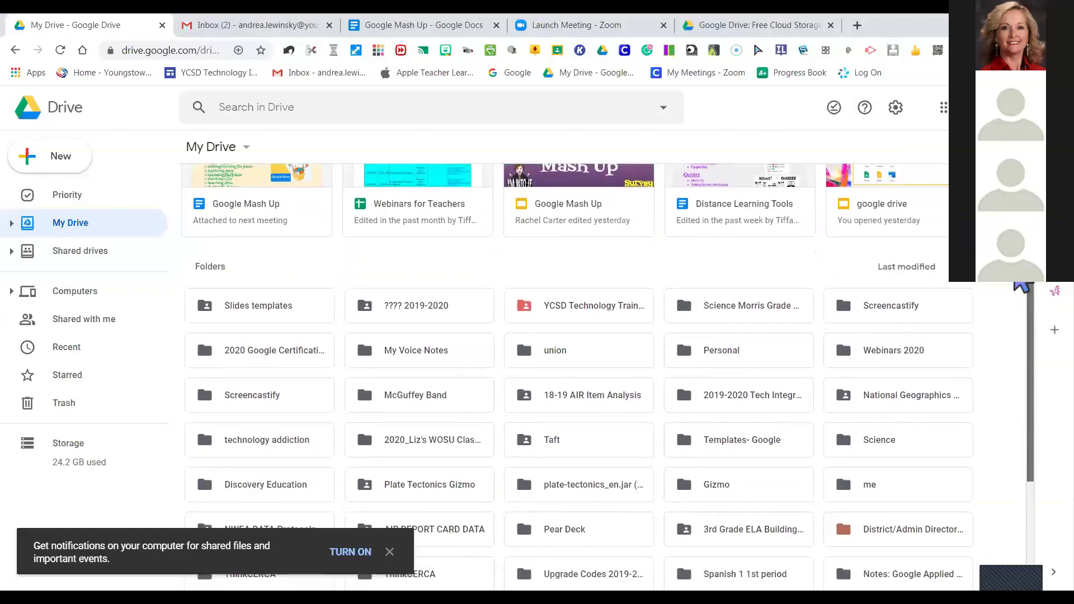
scroll(607, 380, "up", 1)
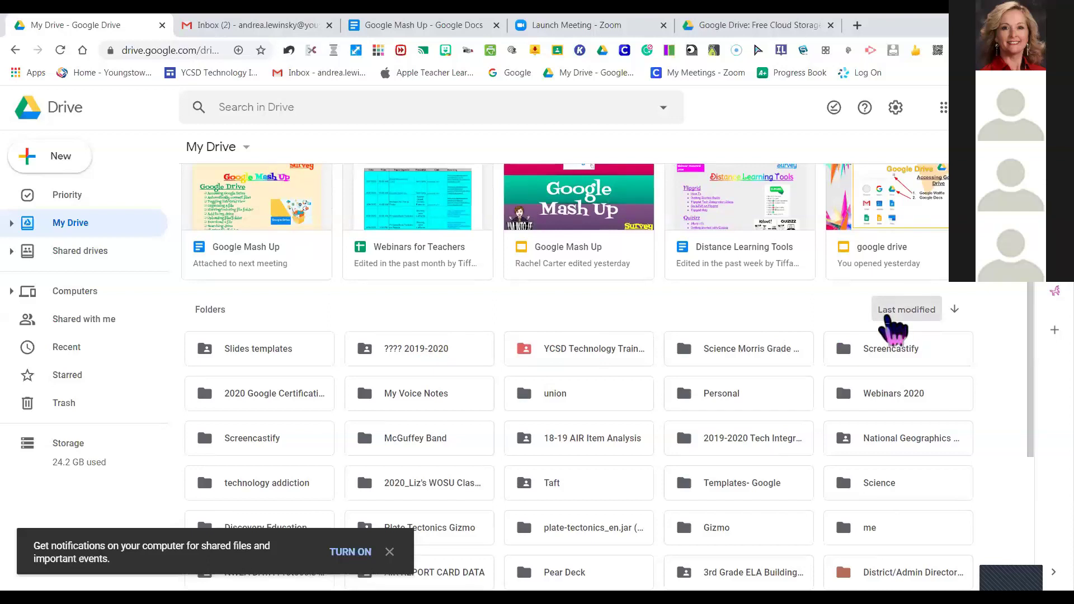
left_click(893, 327)
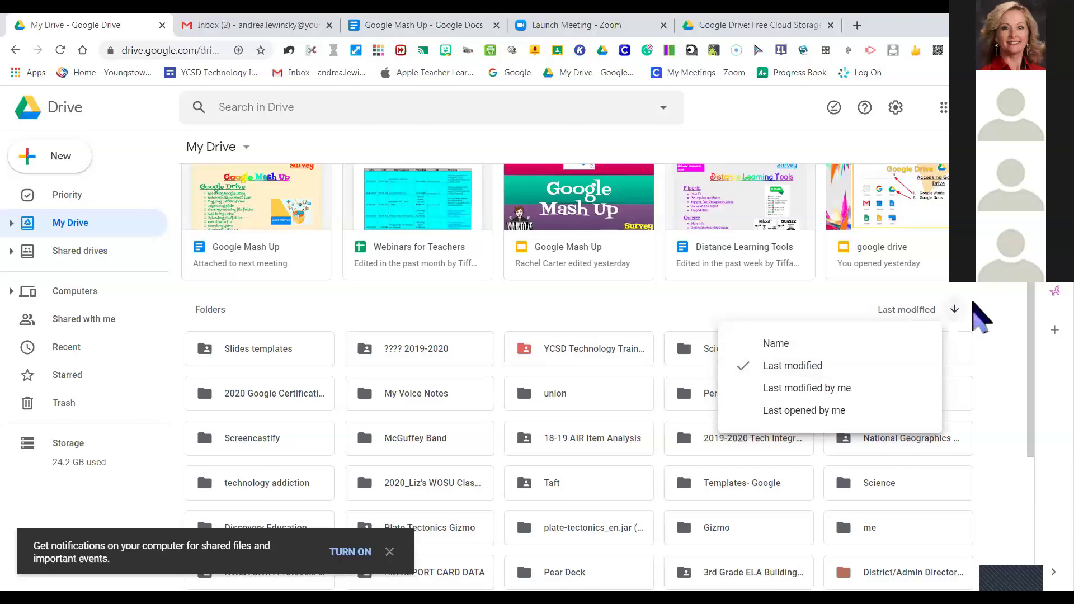
Sort the My Drive folders by Name, reversed so YEC and YCSD come first
left_click(962, 315)
left_click(957, 309)
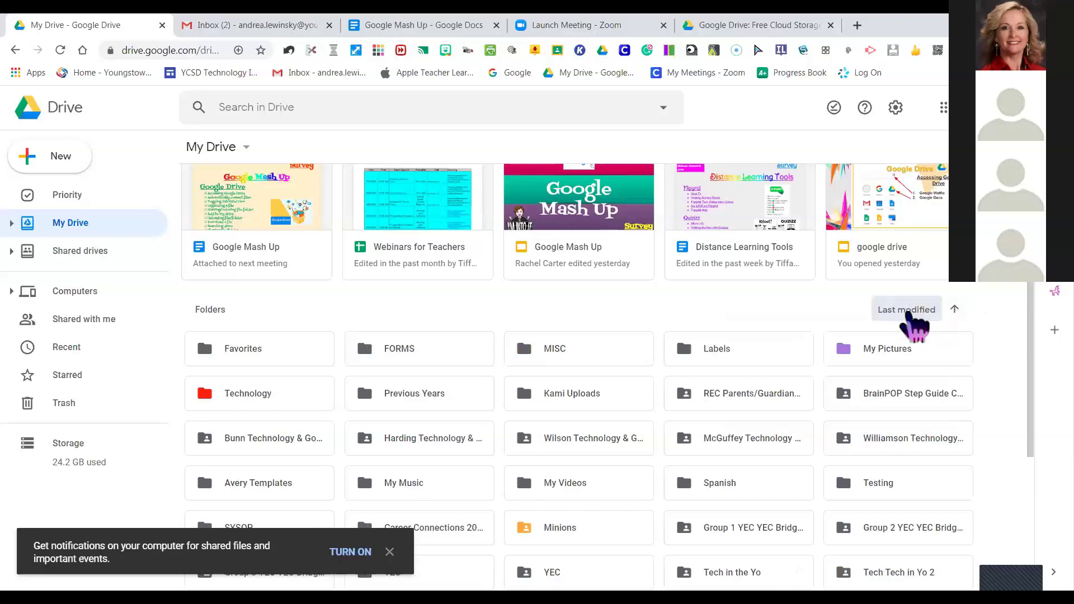
left_click(910, 311)
left_click(811, 361)
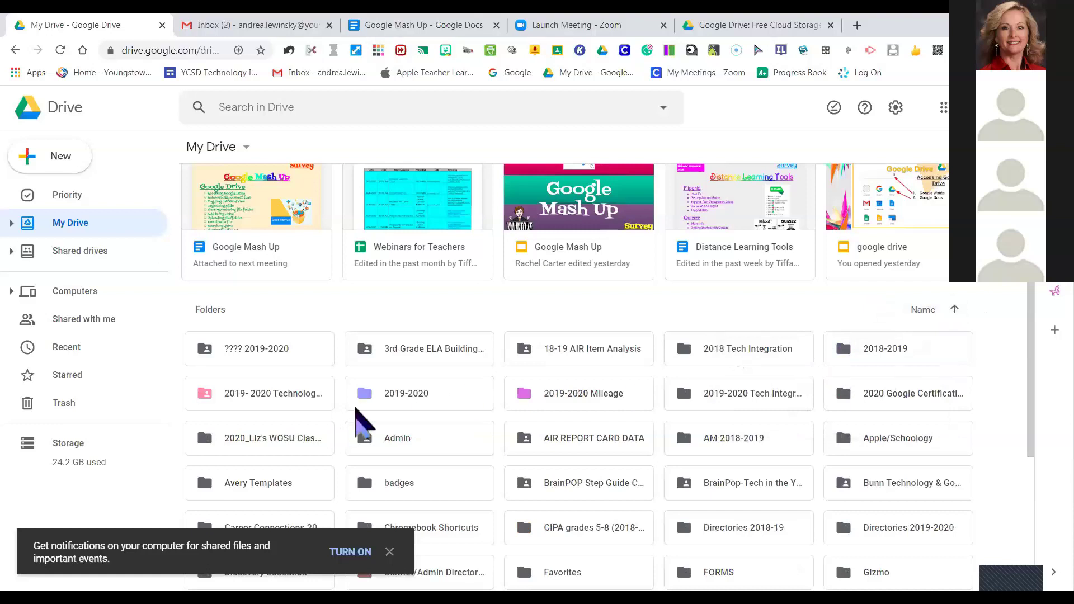
scroll(619, 377, "down", 1)
scroll(1031, 403, "up", 2)
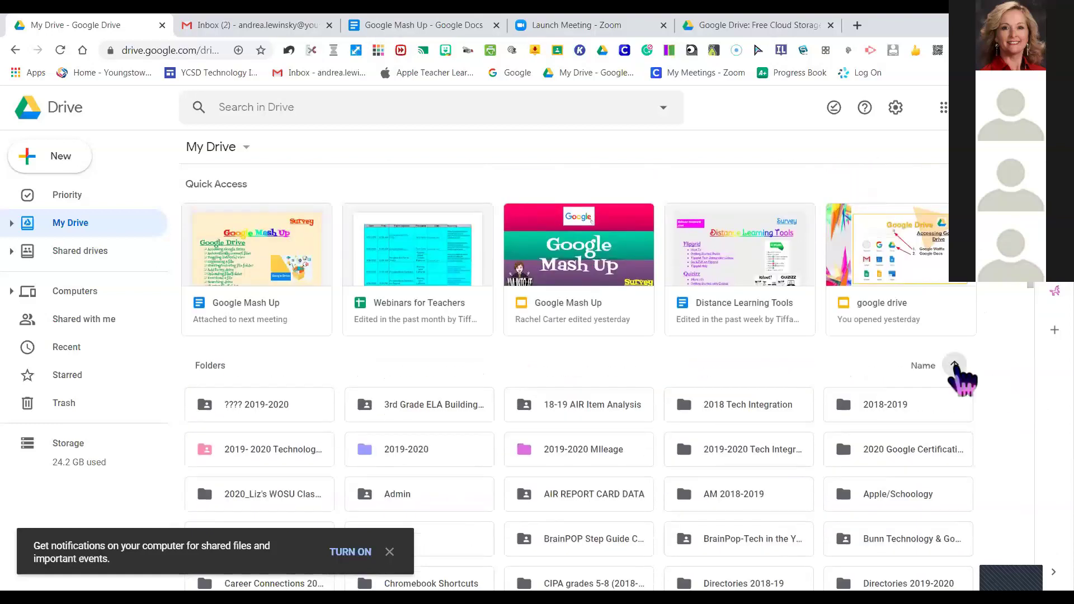
left_click(955, 366)
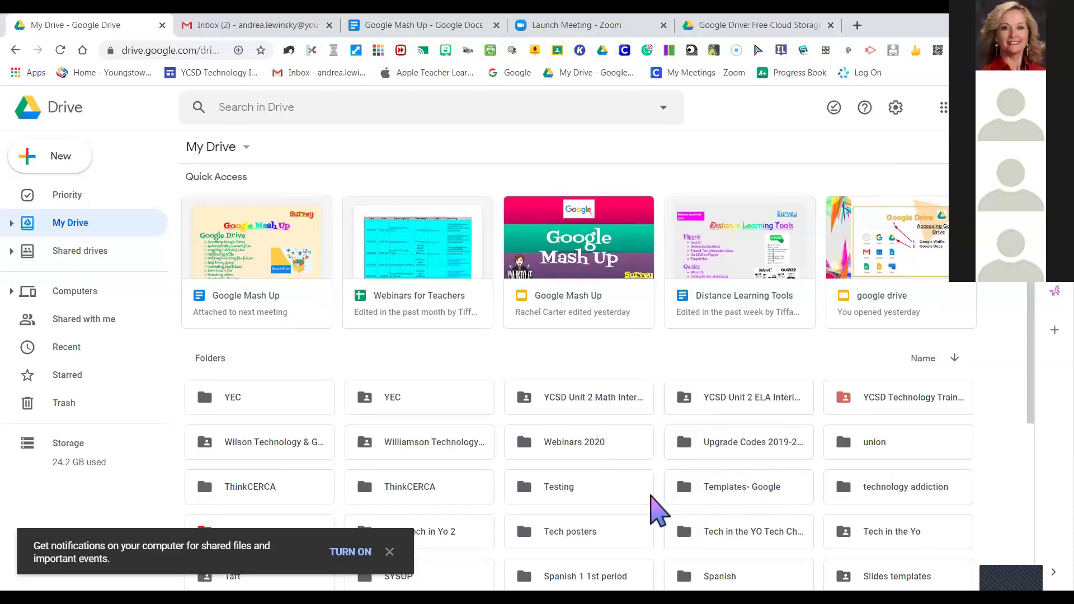
scroll(660, 501, "down", 3)
scroll(669, 493, "up", 3)
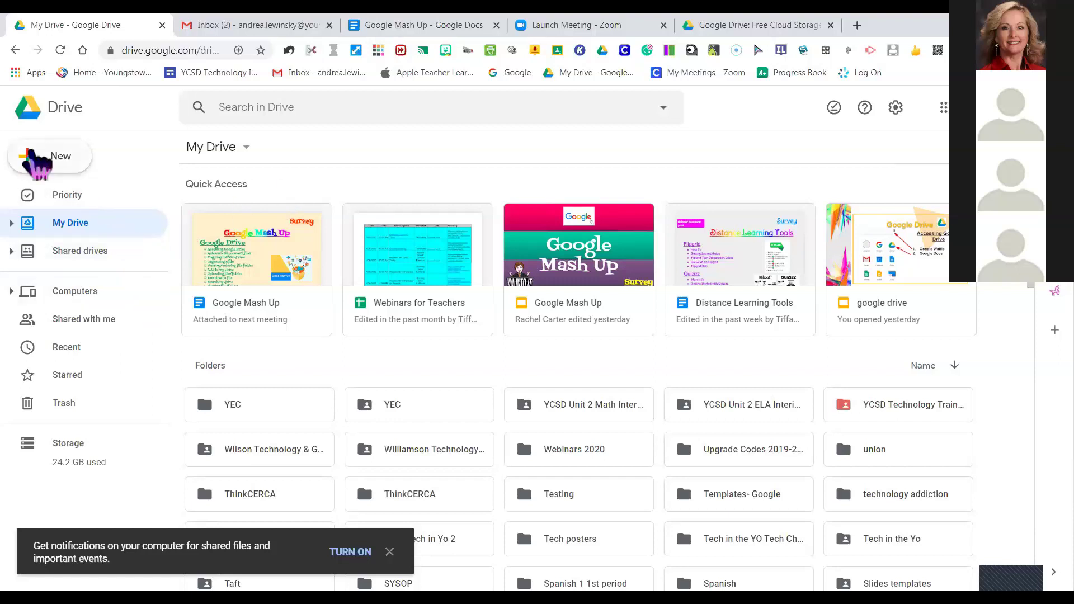
Create a folder named 'Summer 2020' from New > Folder
left_click(33, 159)
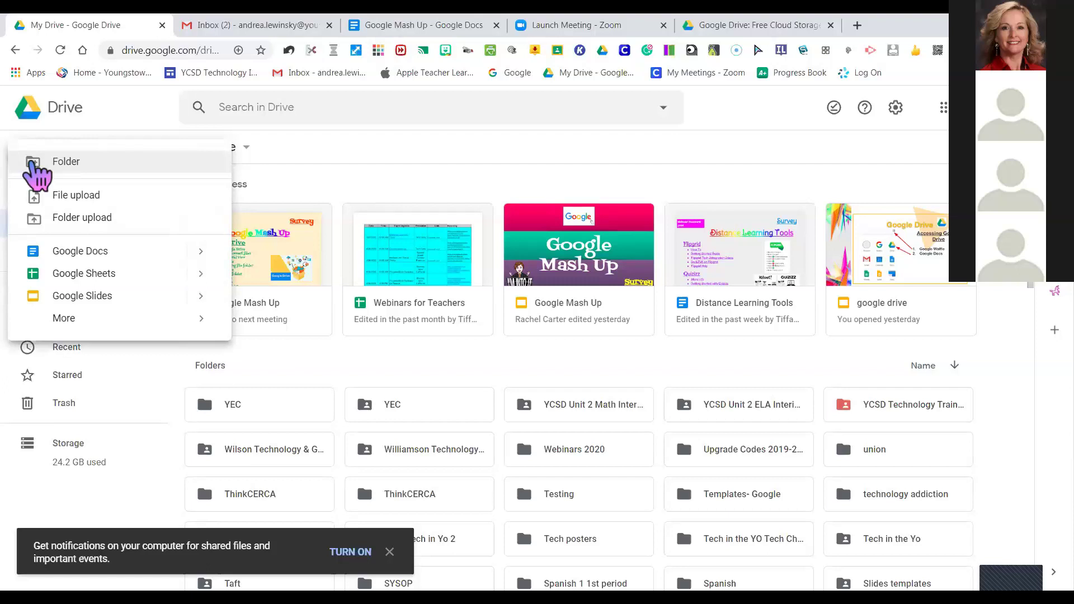
left_click(70, 162)
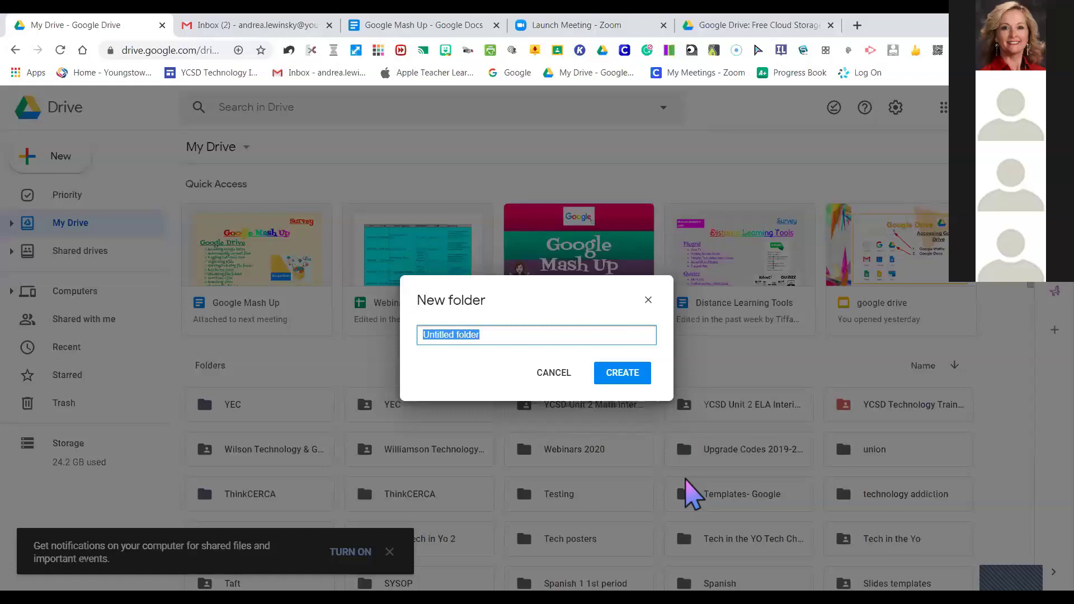
type("Summer 2")
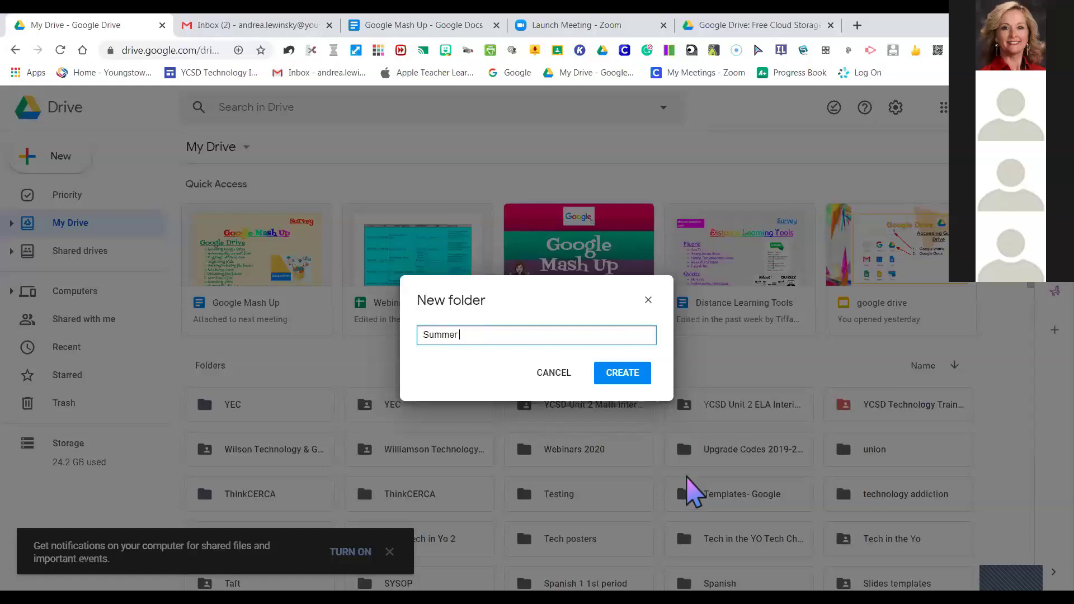
type("020")
left_click(645, 370)
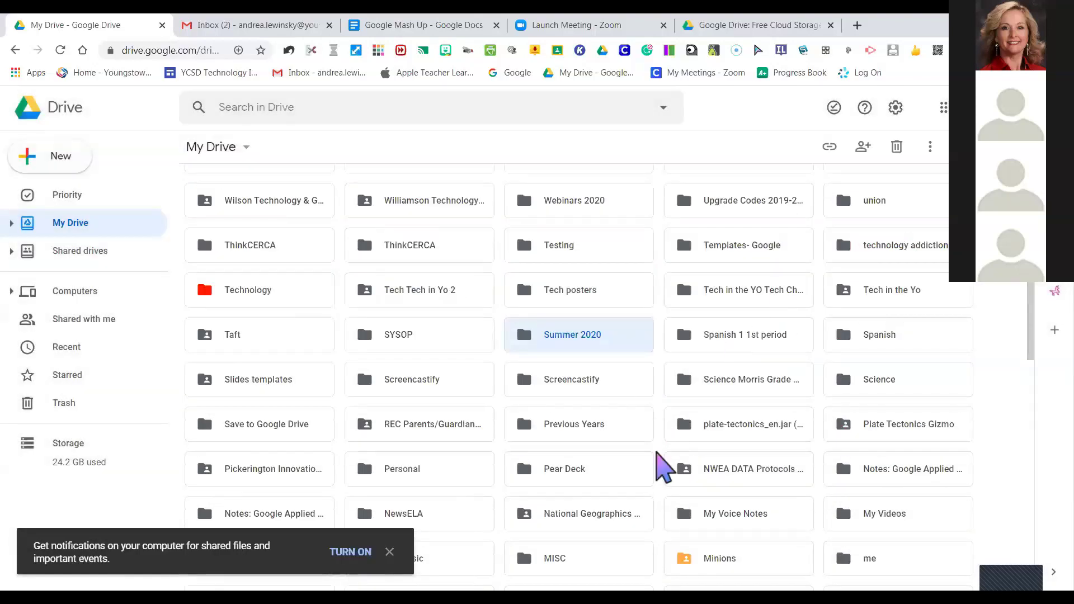
Sort the folders by 'Last modified by me' so Summer 2020 appears first
scroll(682, 459, "up", 5)
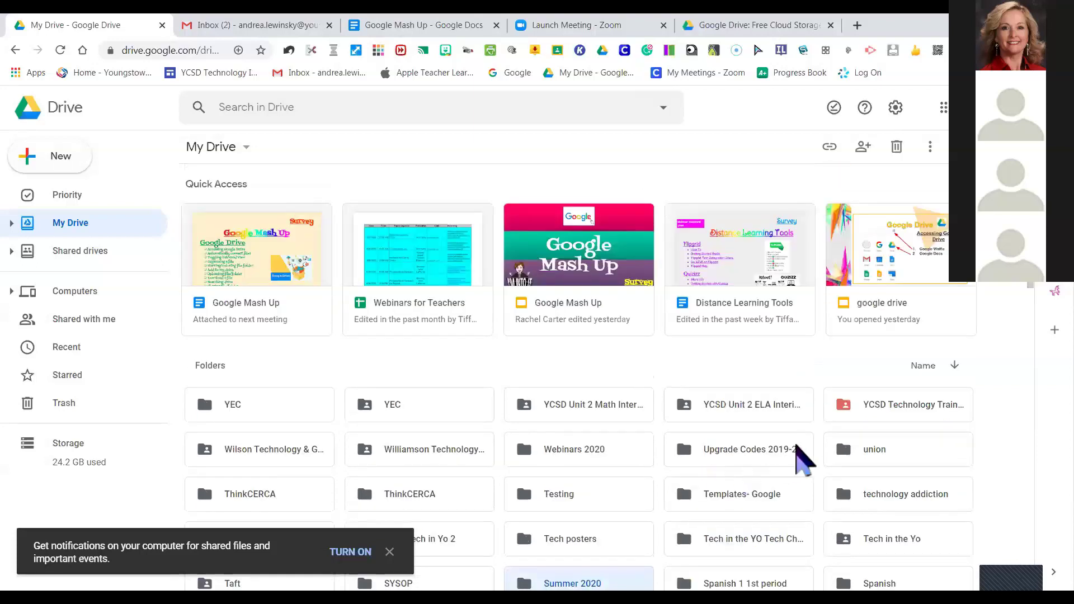
left_click(920, 367)
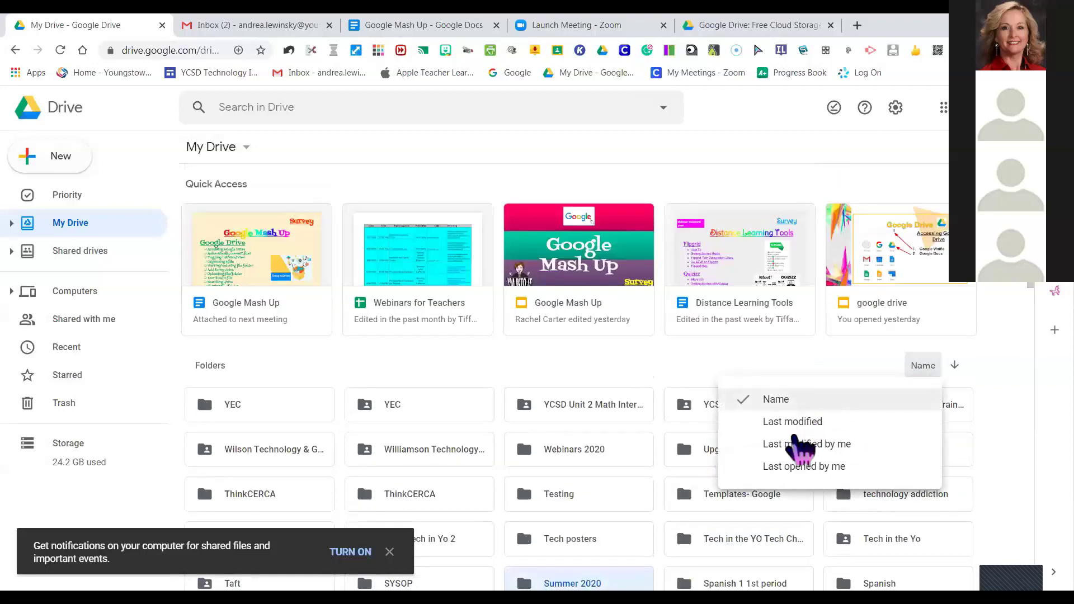
key("Escape")
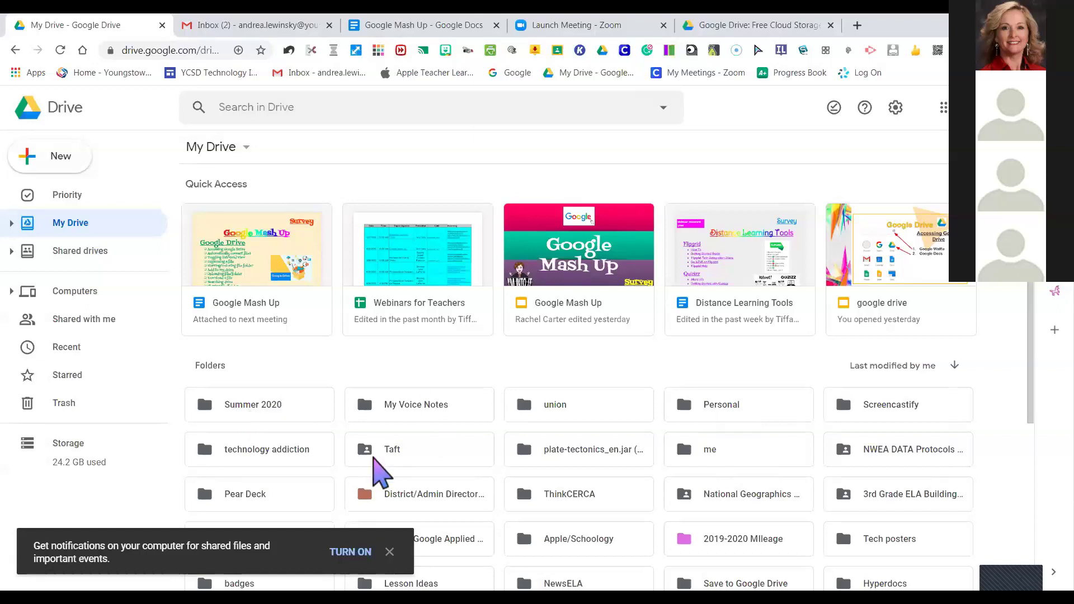
scroll(374, 459, "down", 1)
scroll(373, 459, "down", 3)
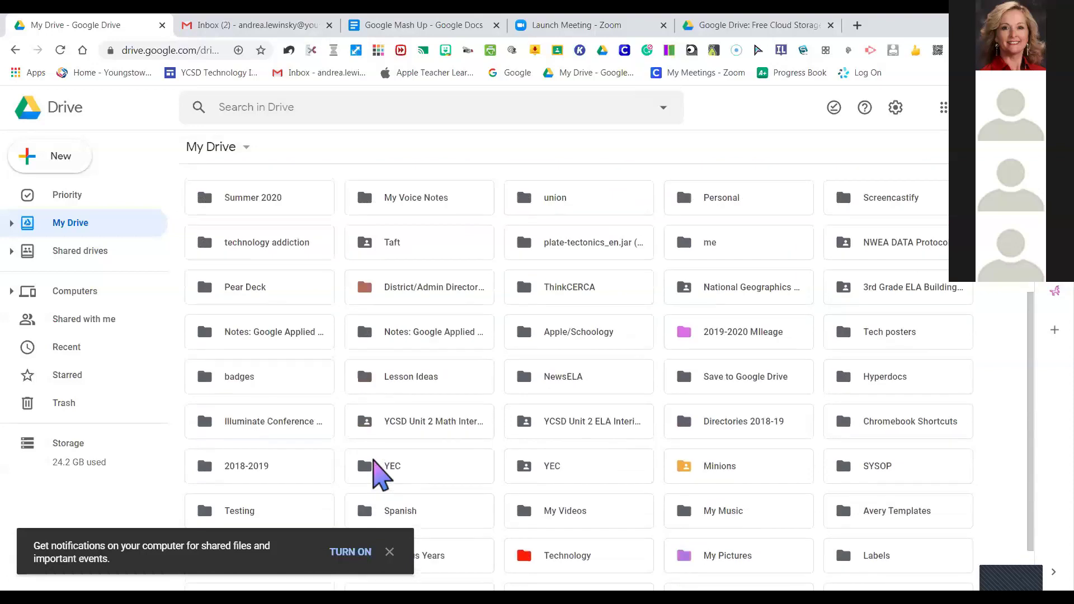
scroll(373, 476, "up", 4)
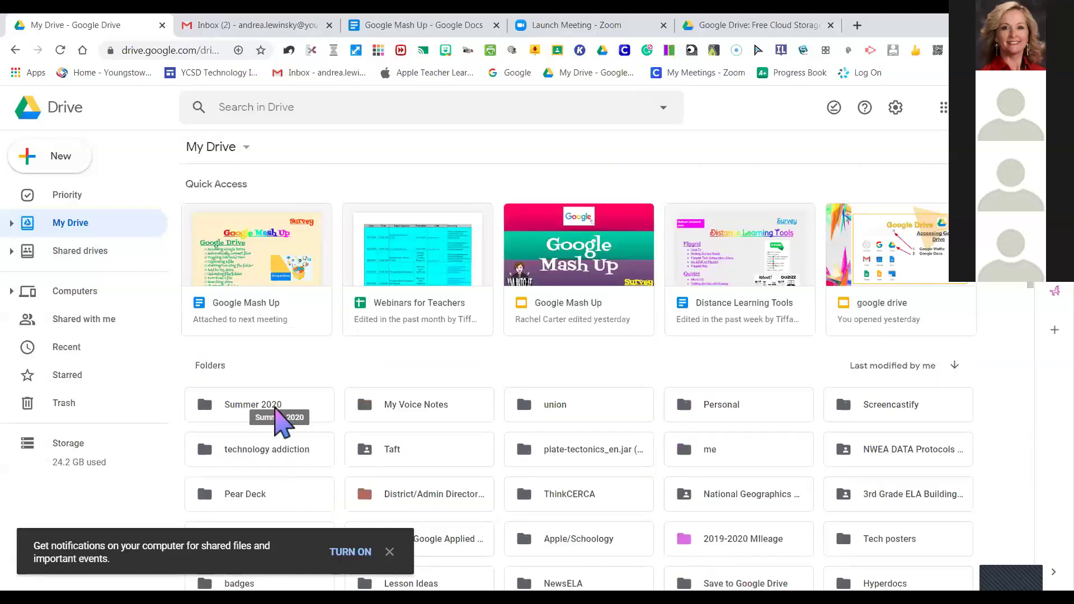
scroll(790, 207, "down", 2)
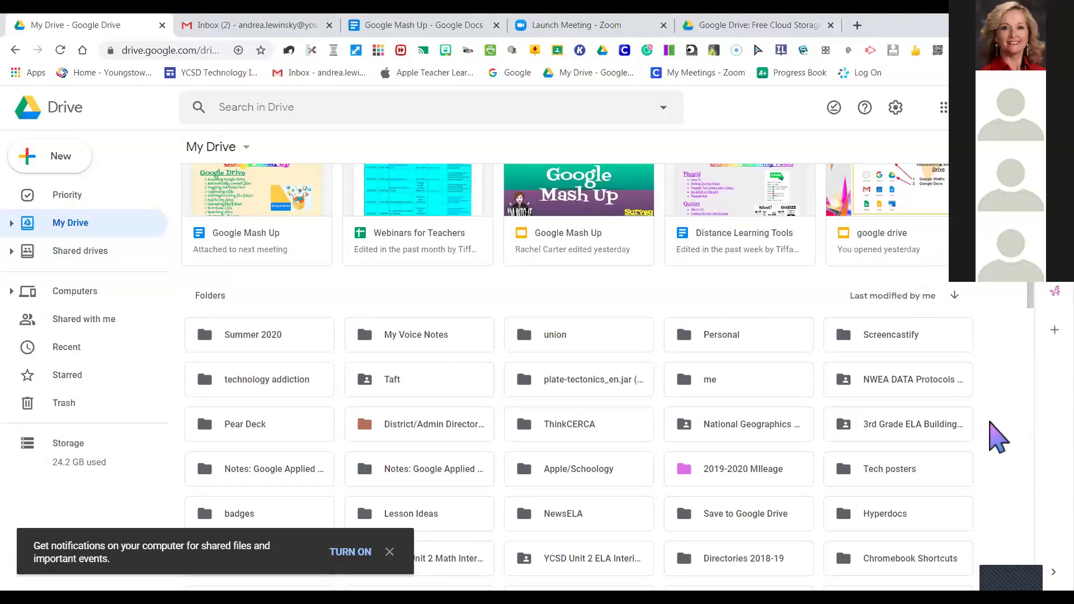
scroll(988, 434, "down", 3)
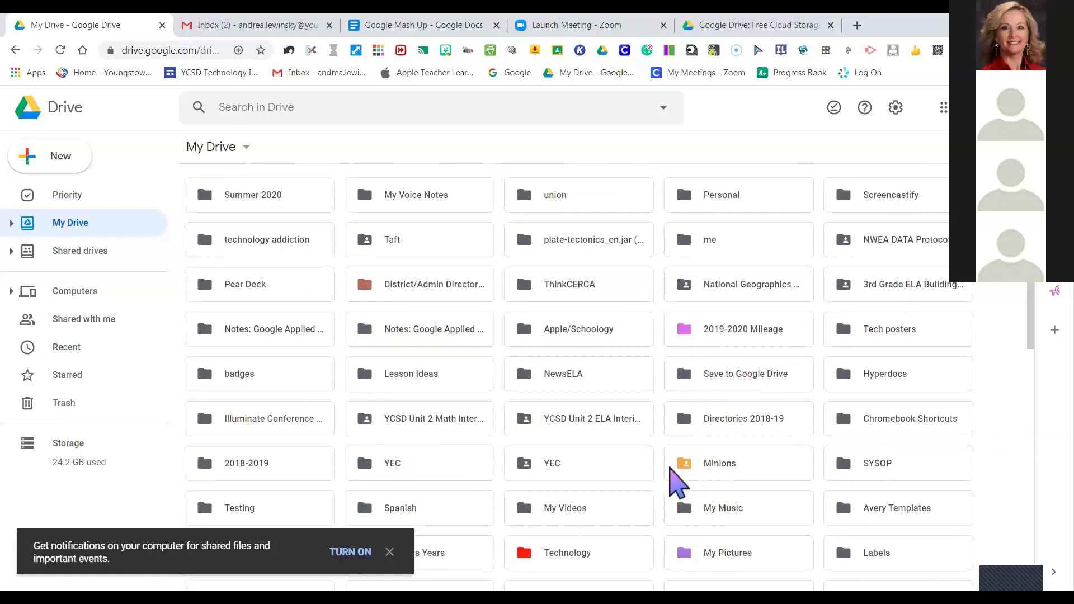
scroll(795, 459, "down", 1)
scroll(782, 442, "down", 1)
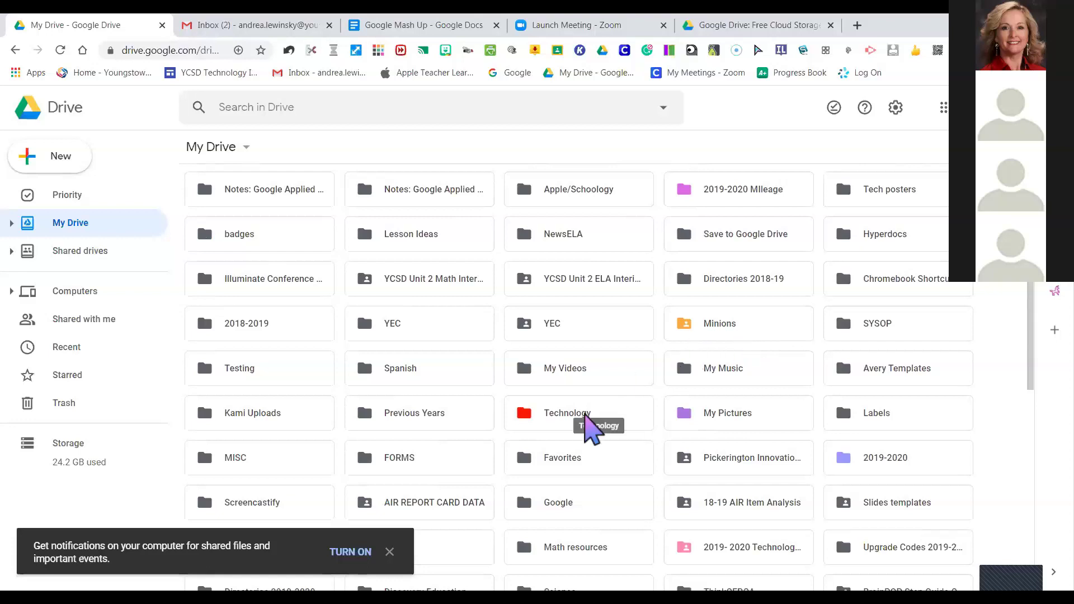
scroll(582, 424, "down", 2)
scroll(582, 424, "down", 3)
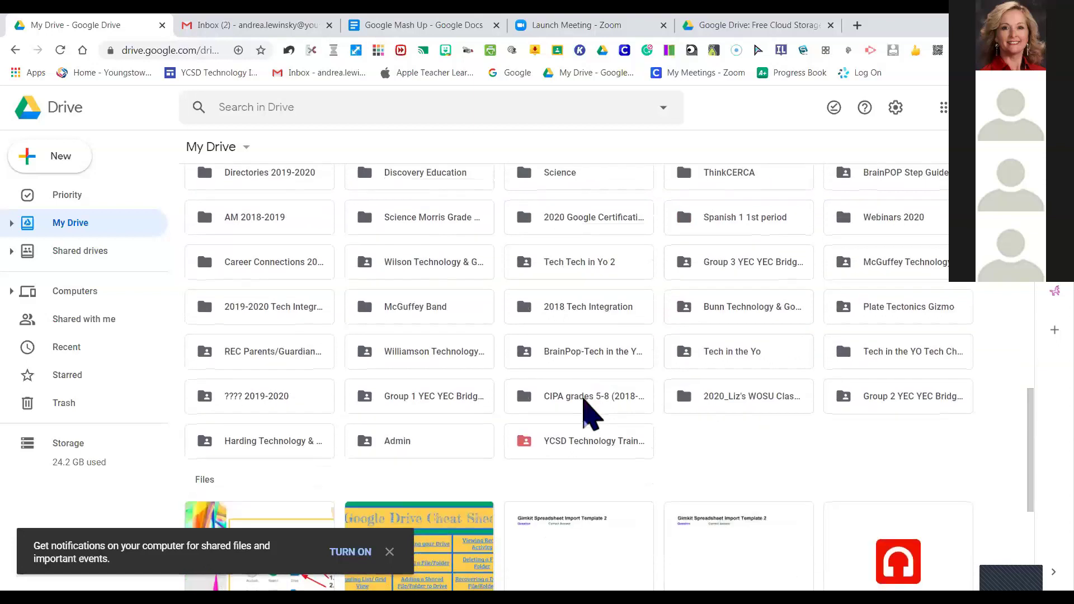
scroll(588, 412, "up", 3)
scroll(674, 335, "up", 1)
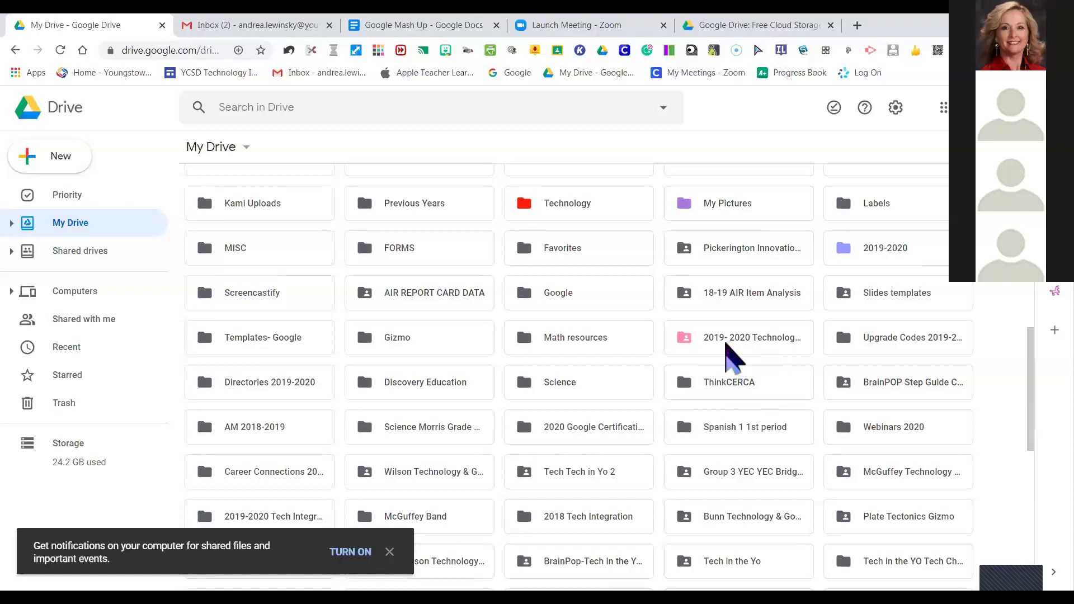
scroll(685, 384, "up", 1)
scroll(684, 386, "up", 1)
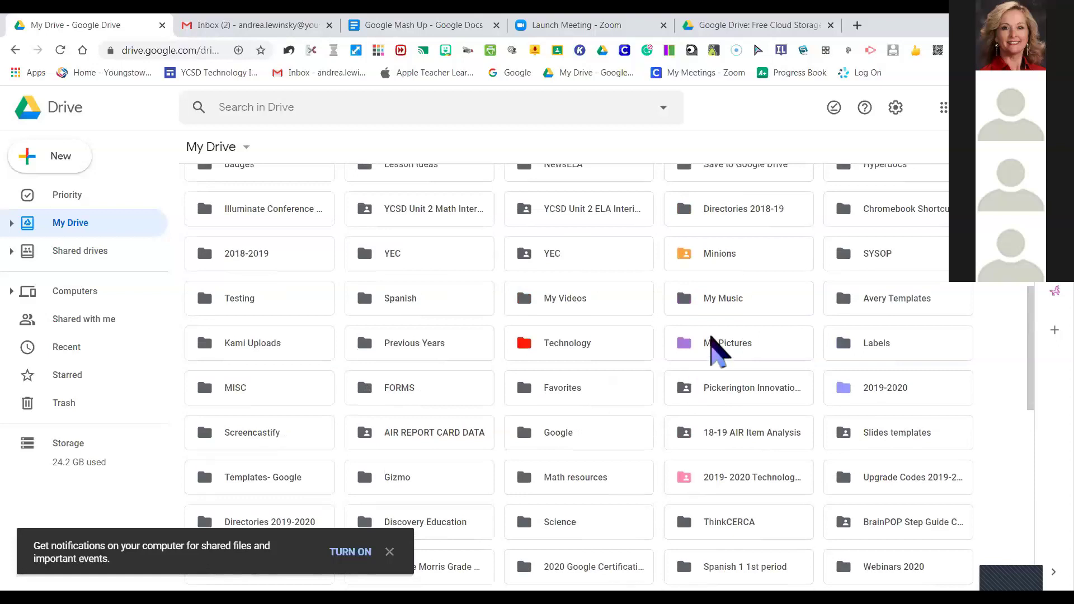
scroll(679, 380, "up", 5)
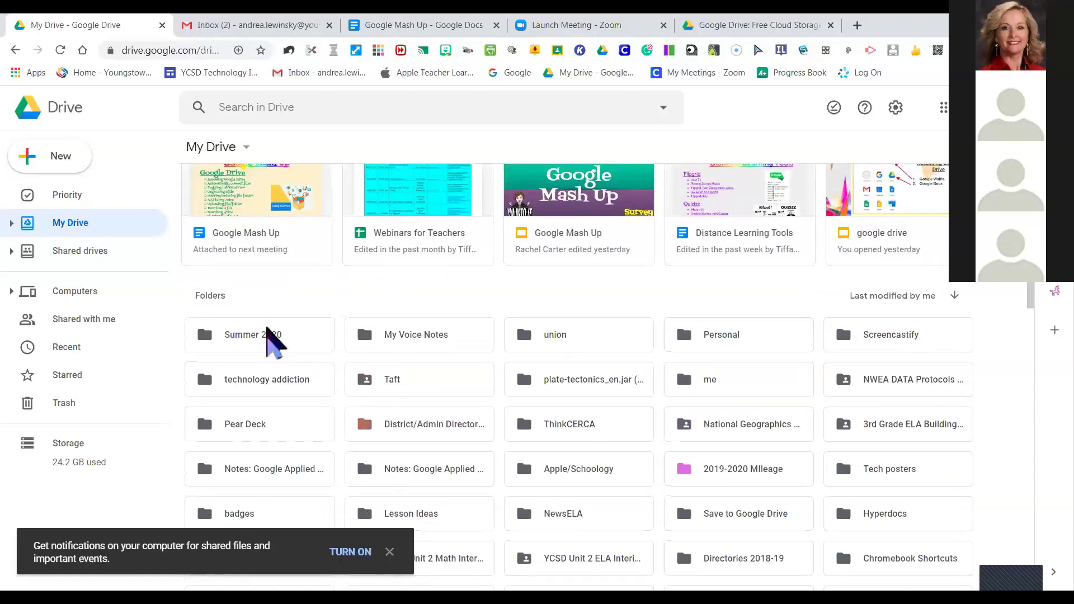
Colour the Summer 2020 folder orange (Yellow cab) through its Change color menu
right_click(240, 336)
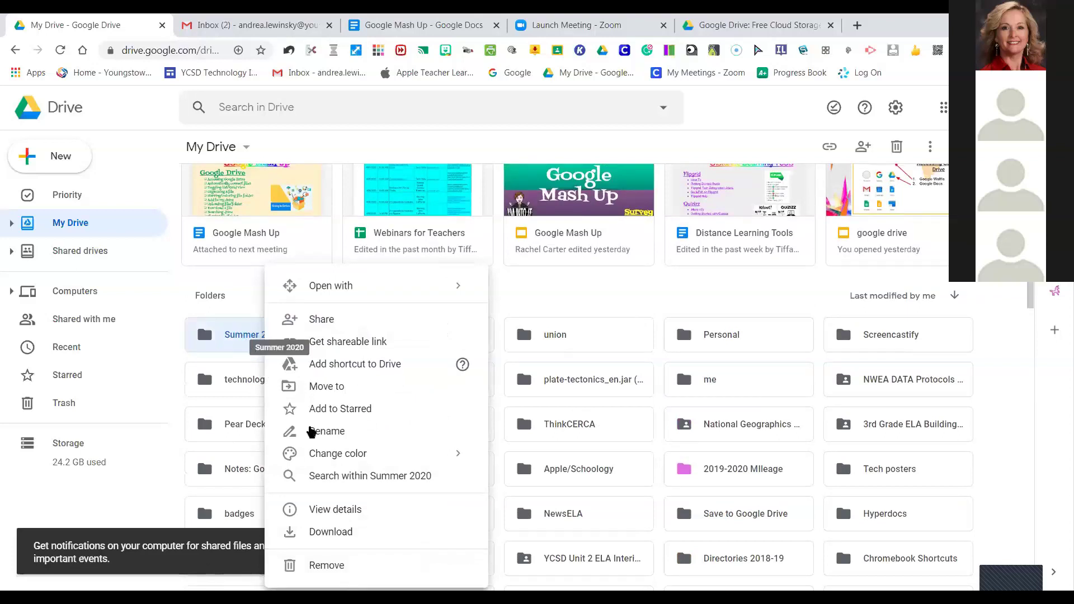
mouse_move(357, 464)
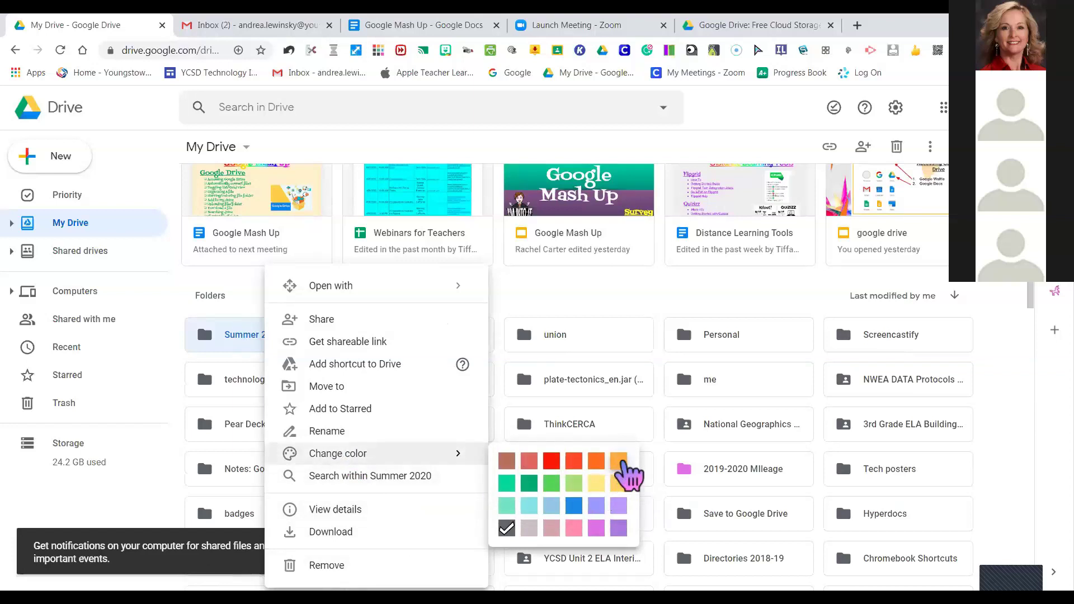
left_click(619, 462)
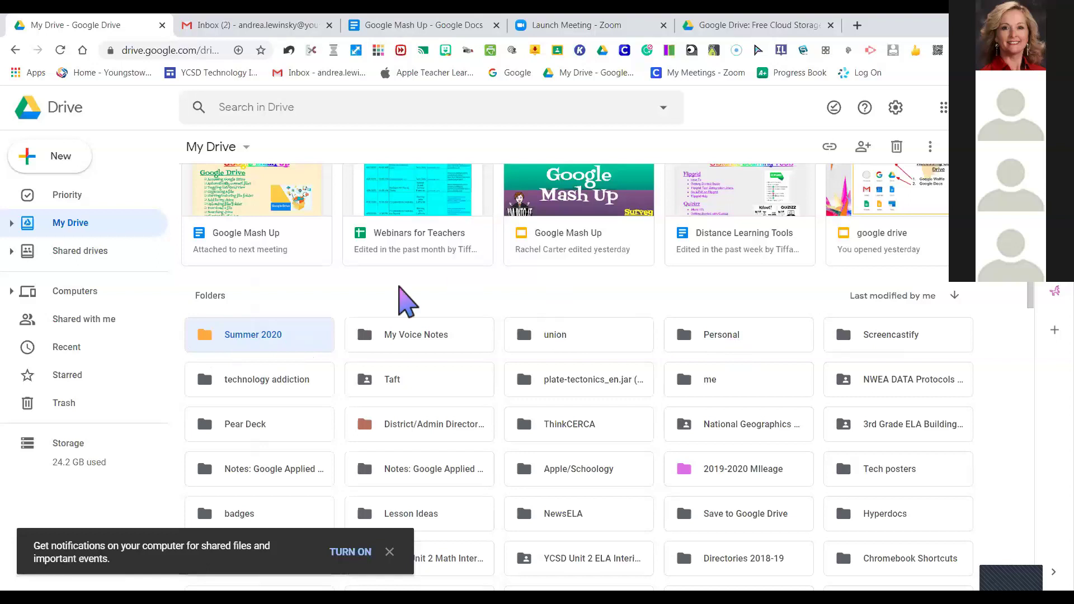
Open the context menu for the orange Summer 2020 folder
right_click(318, 341)
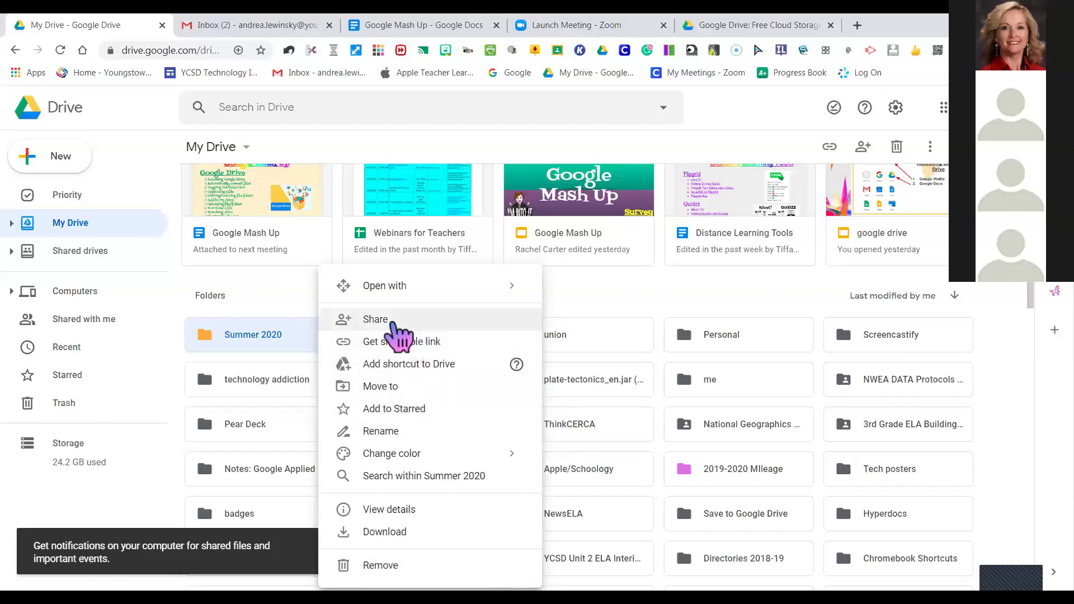
Start sharing Summer 2020 and add two colleagues from the suggestions as recipients
left_click(394, 323)
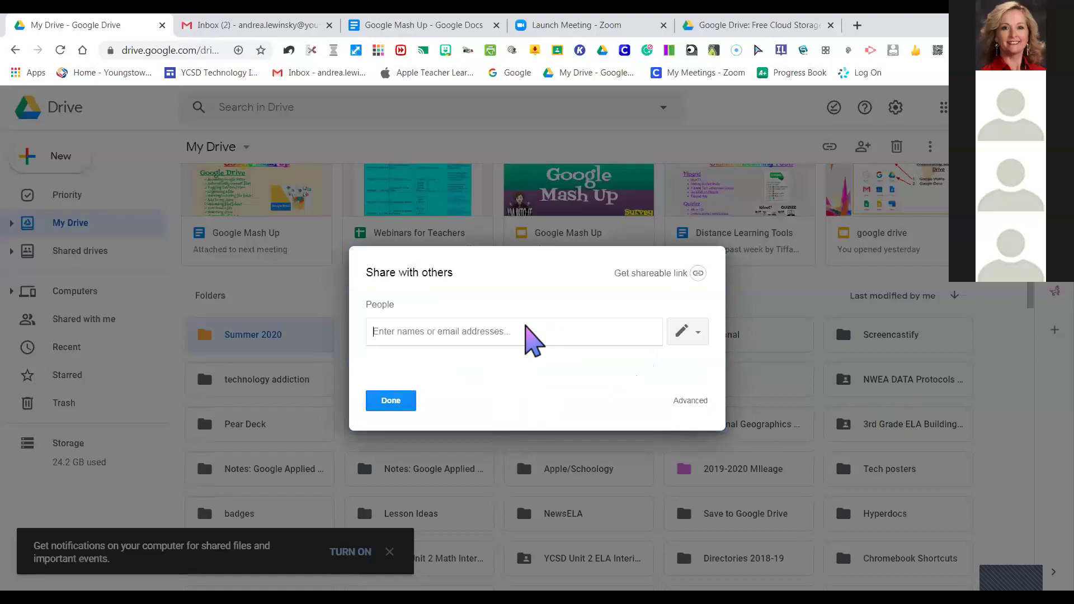
left_click(526, 327)
type("tiff")
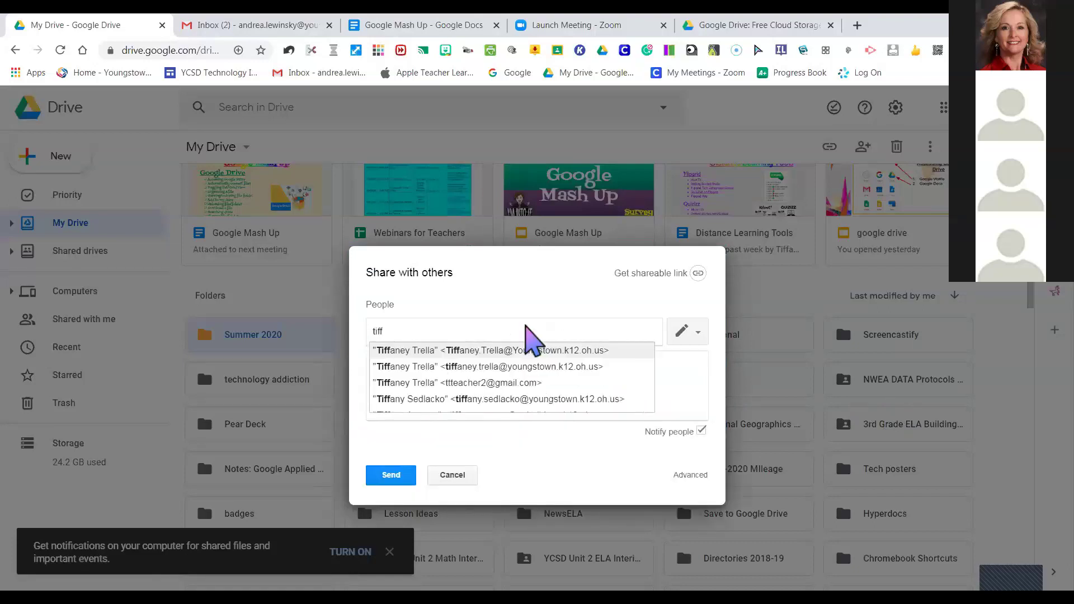
key("Return")
type("s")
key("BackSpace")
type("rah")
key("BackSpace")
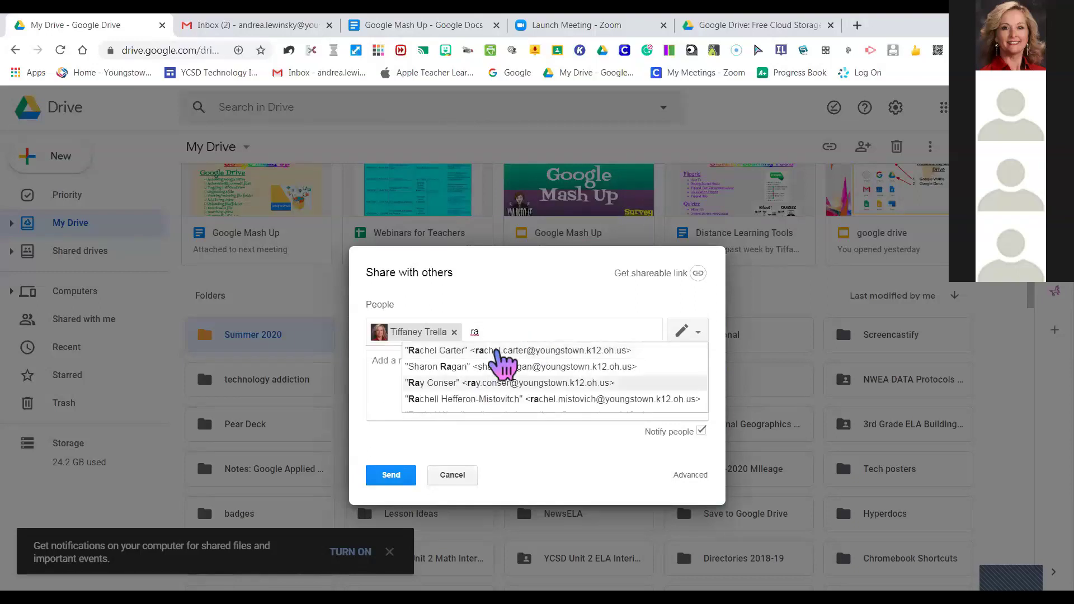
left_click(487, 350)
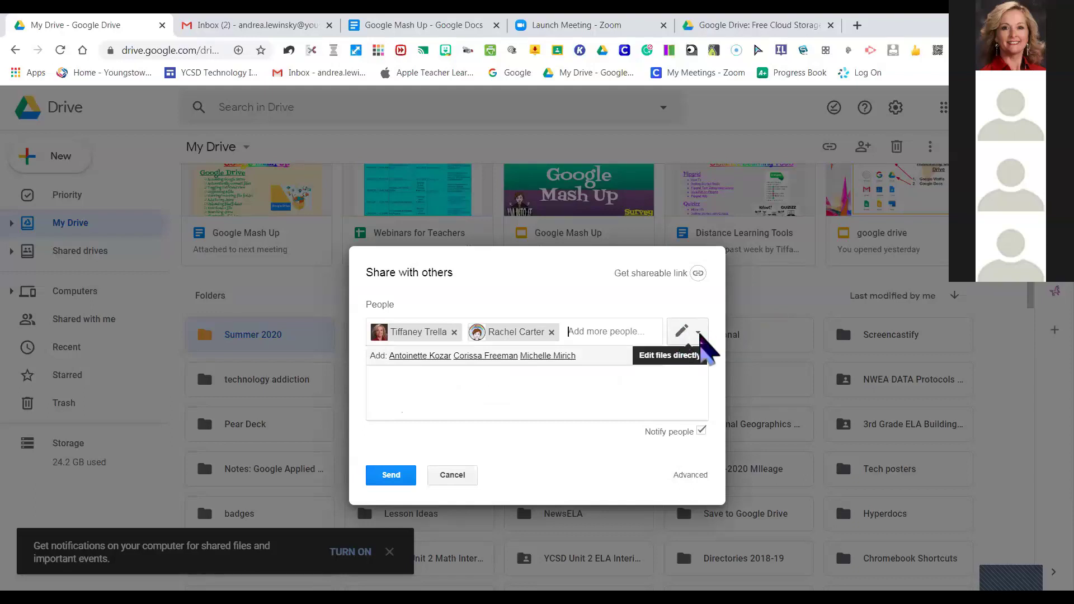
Keep 'Can organize, add, & edit' access and send the share invitation
left_click(703, 336)
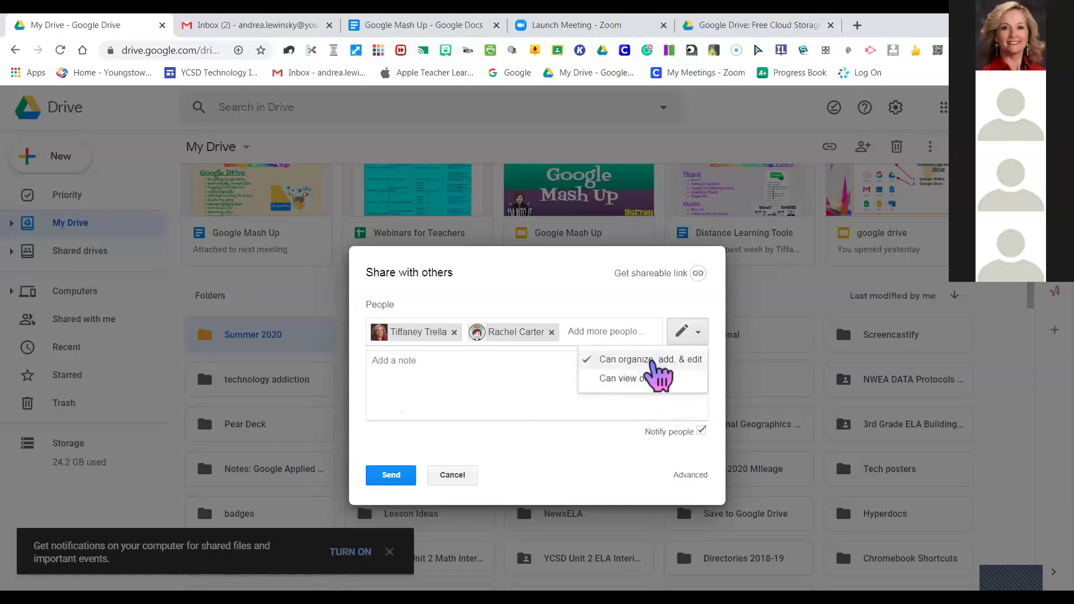
left_click(651, 362)
left_click(527, 407)
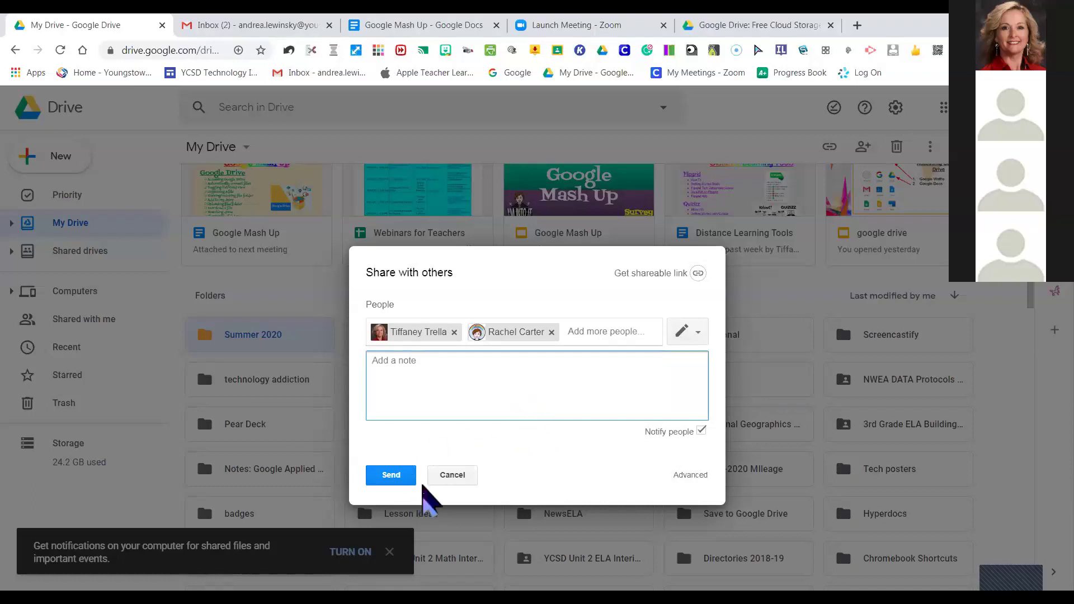
left_click(395, 483)
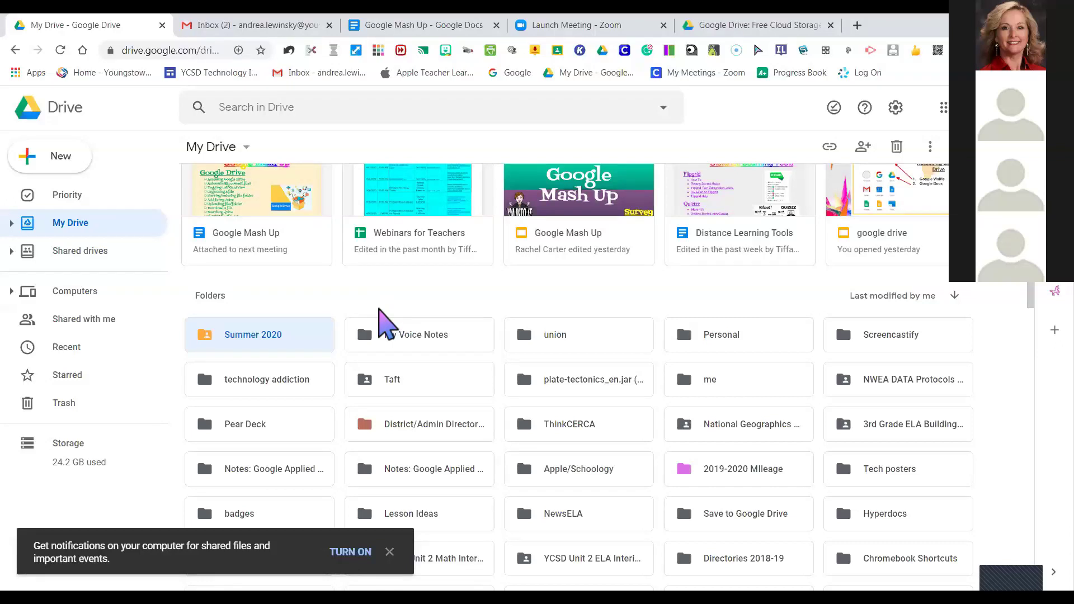
Scroll down to Files and open the Copy of Google Drive Cheat Sheet presentation
scroll(618, 403, "down", 3)
scroll(618, 403, "down", 12)
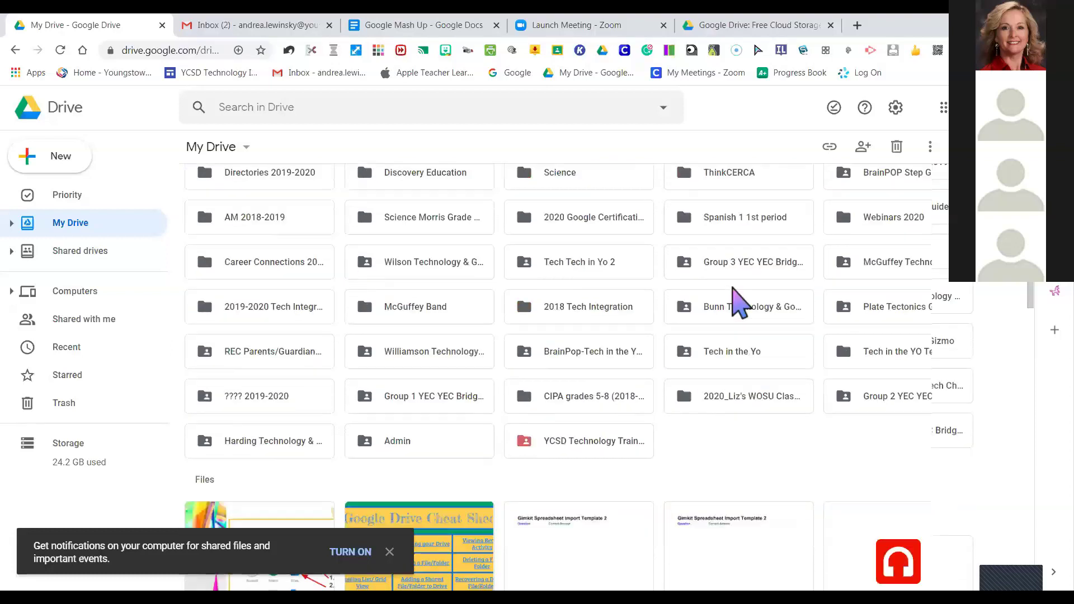
scroll(459, 316, "down", 5)
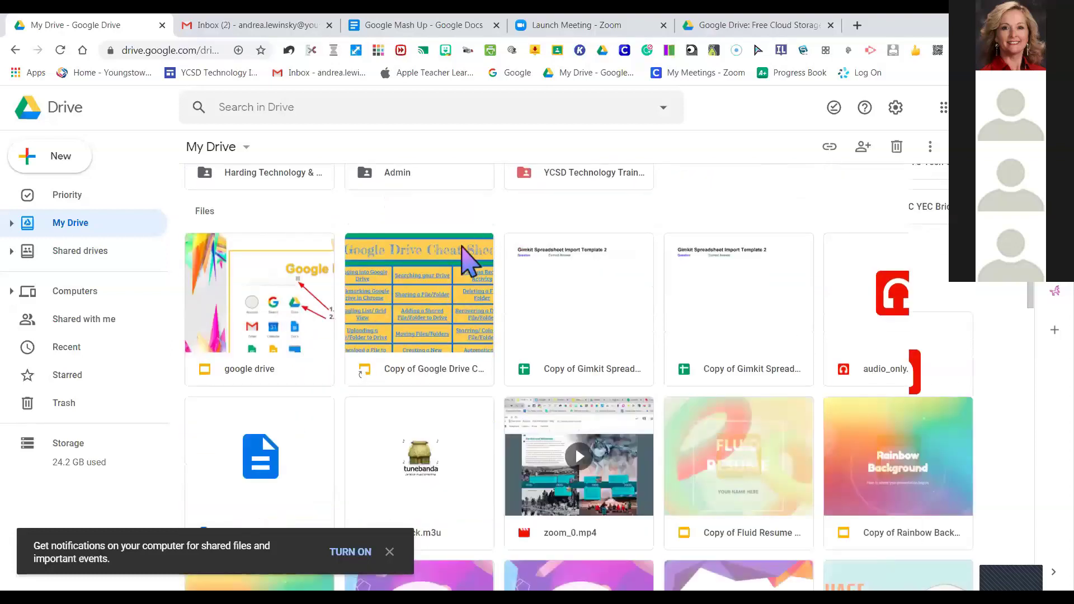
double_click(462, 248)
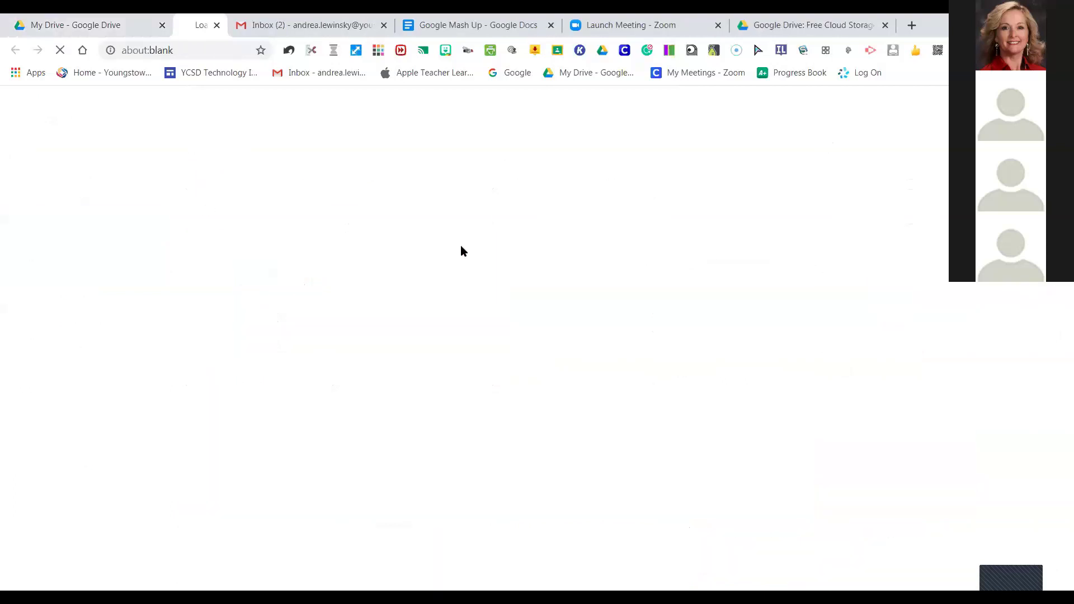
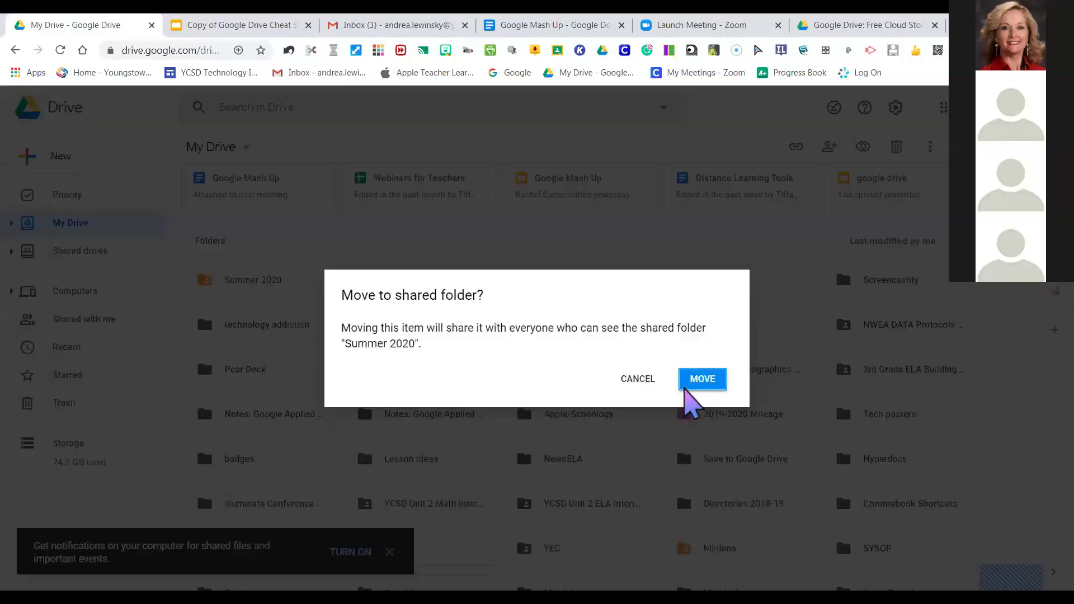
Confirm moving the Gimkit spreadsheet copy into Summer 2020, then undo the move with Ctrl+Z
left_click(686, 387)
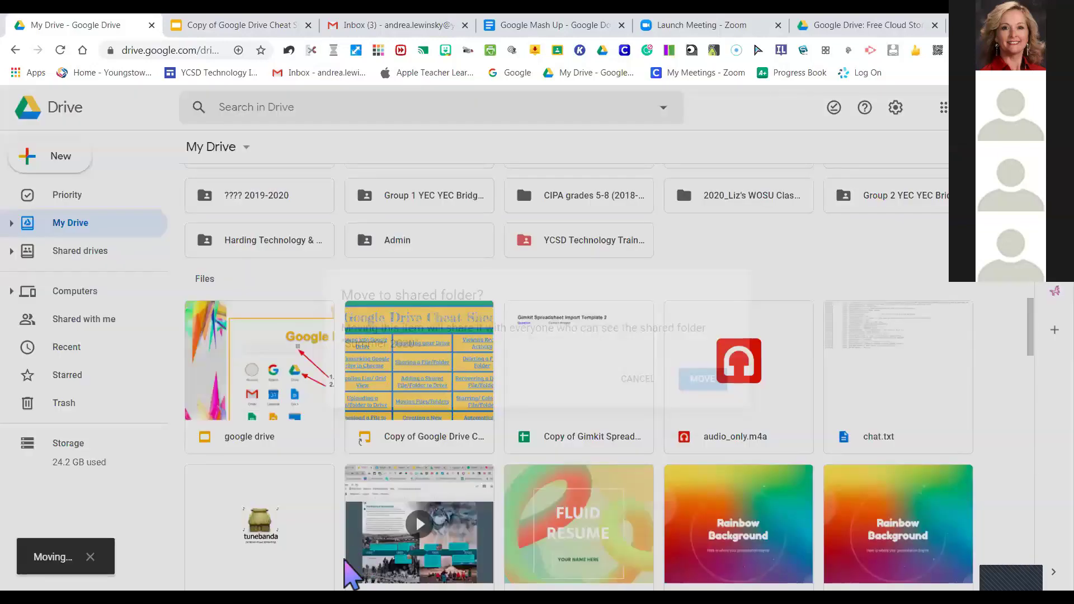
key("ctrl+z")
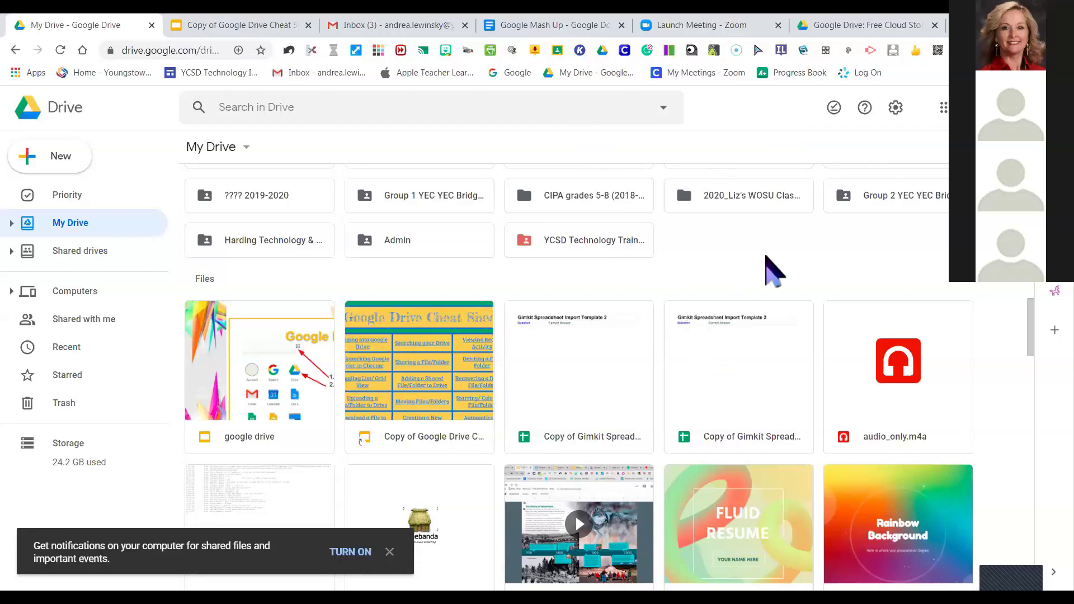
Create a new folder named 2020-2021 in My Drive
scroll(747, 294, "up", 15)
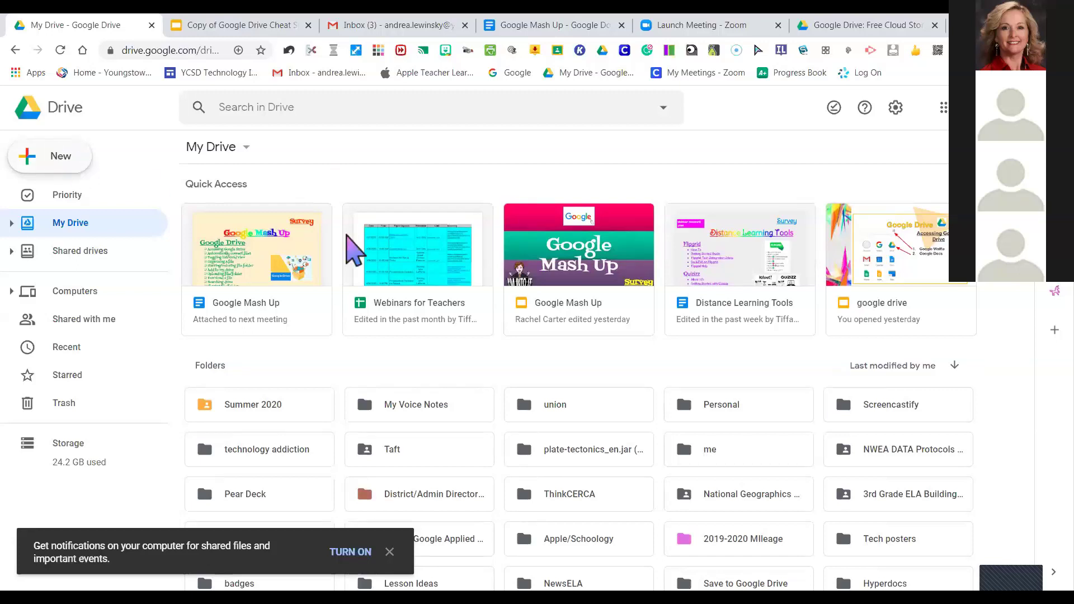
left_click(62, 163)
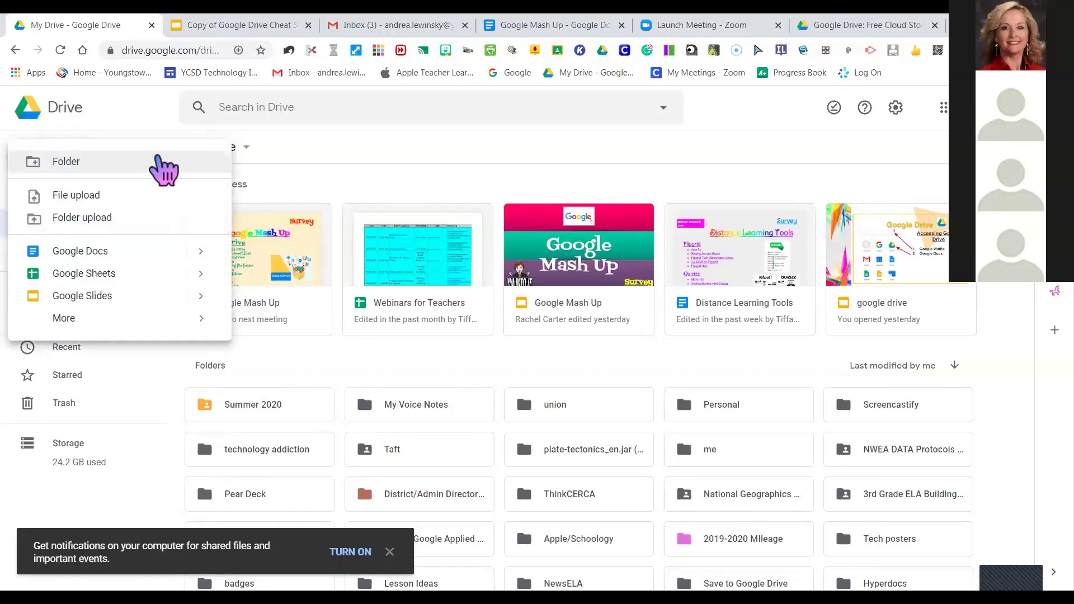
mouse_move(67, 334)
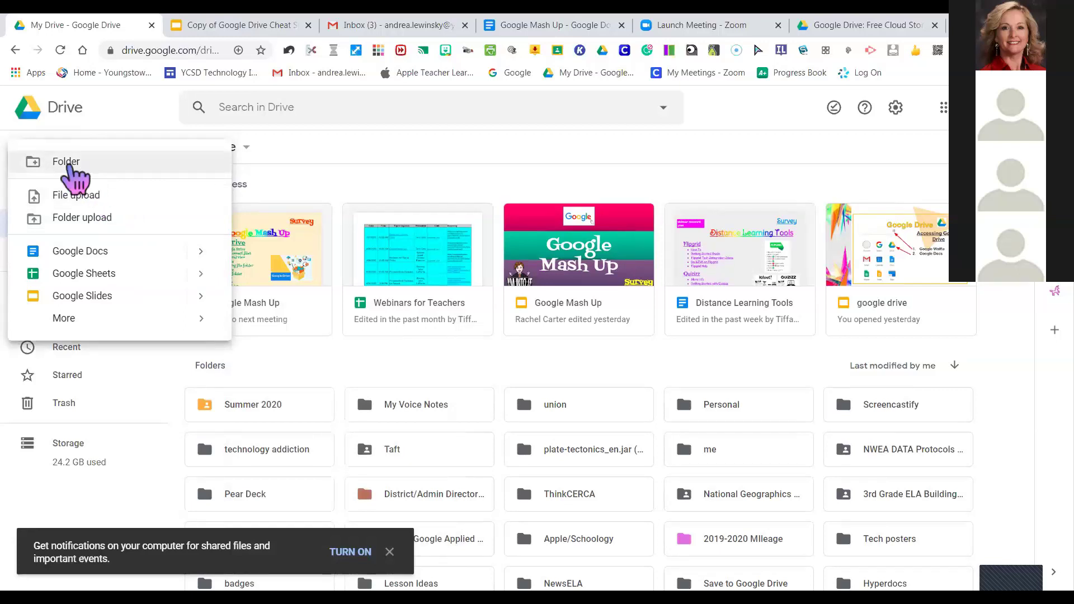
left_click(68, 165)
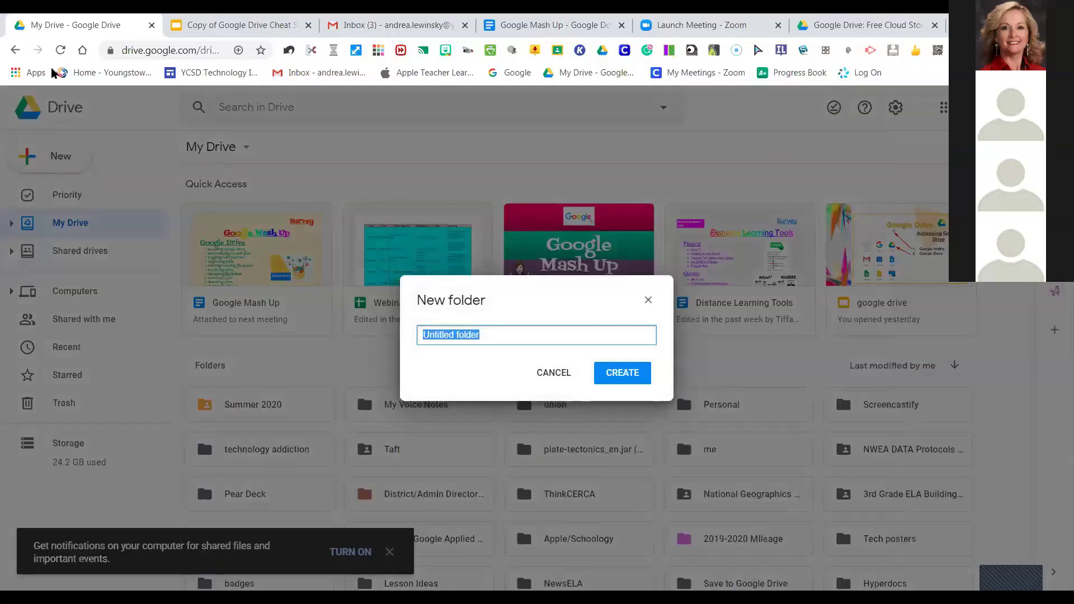
type("2020-2021")
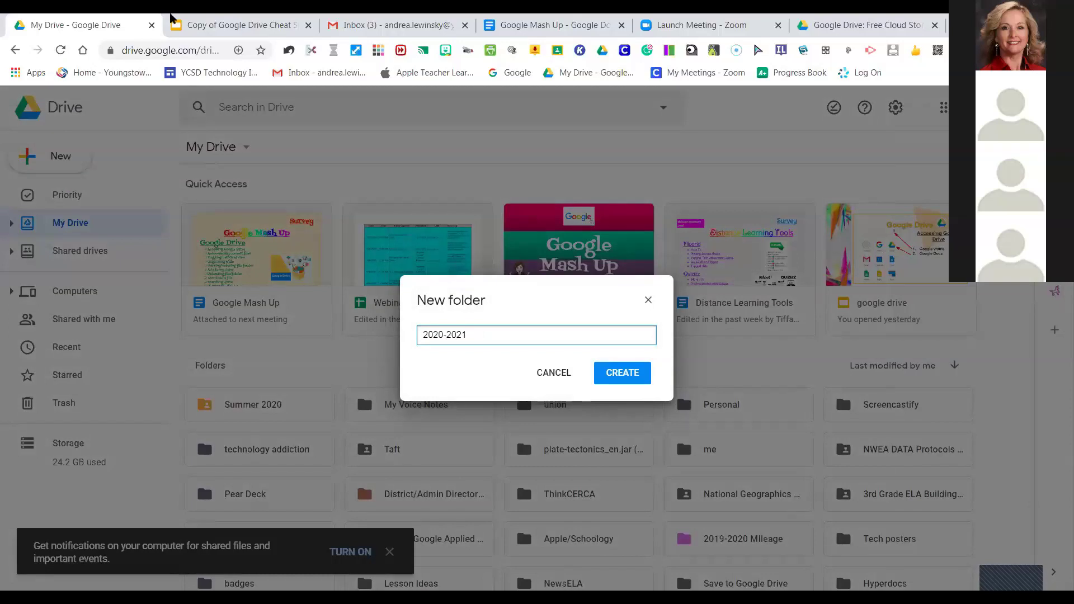
left_click(636, 371)
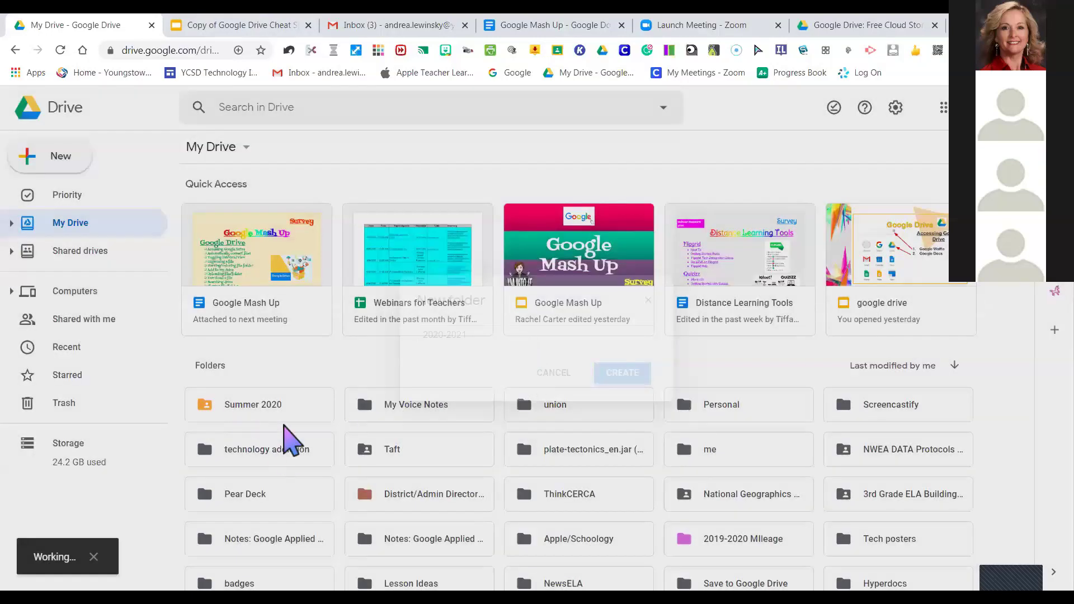
scroll(288, 442, "down", 10)
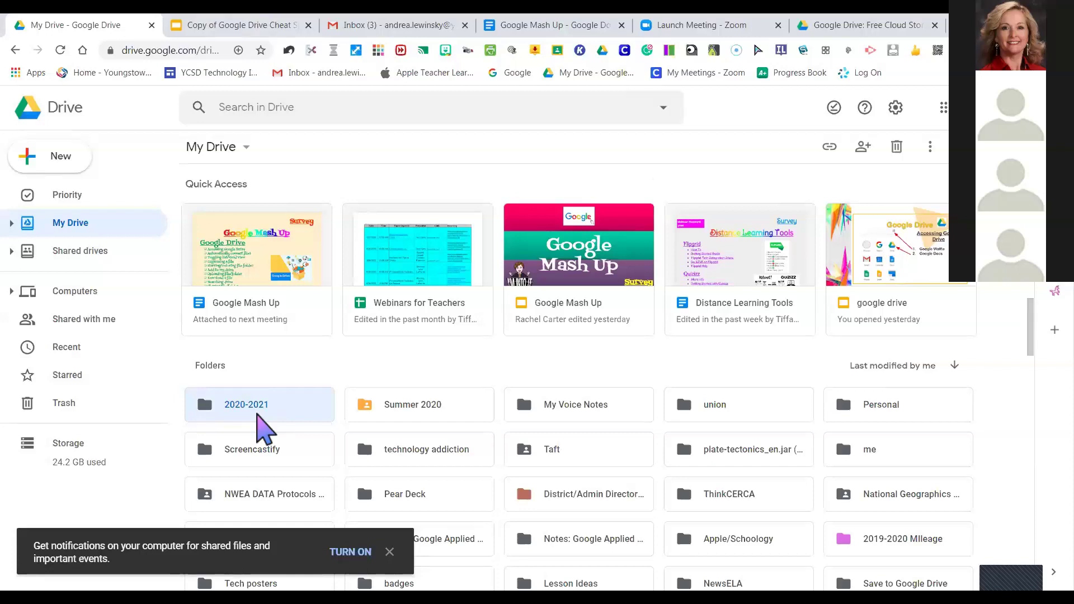
Upload destin1.jpg from Documents > Destin to My Drive and open the uploaded image
left_click(70, 163)
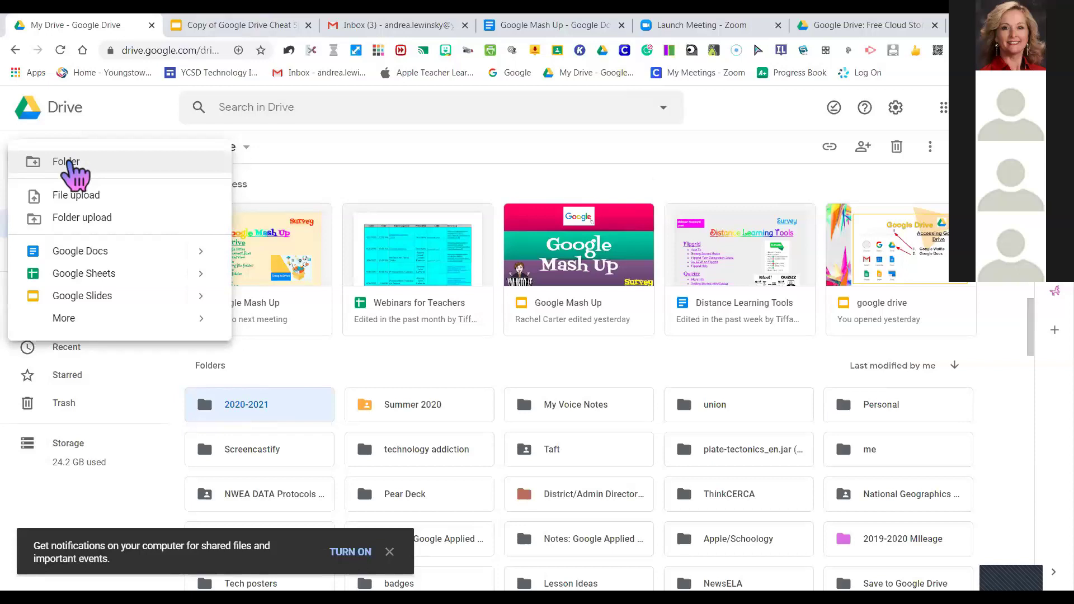
left_click(89, 197)
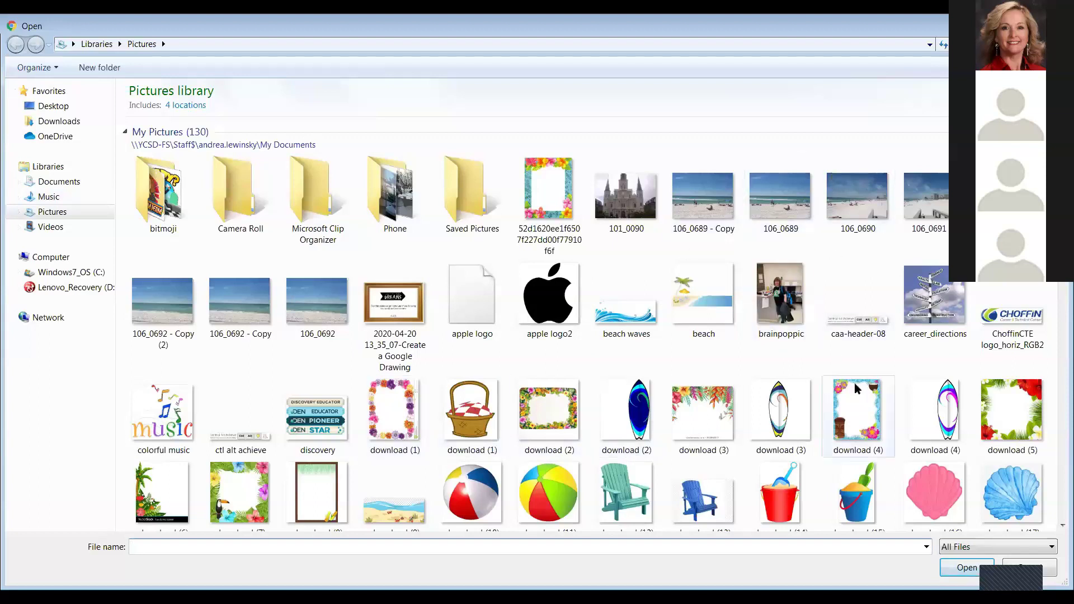
left_click(66, 184)
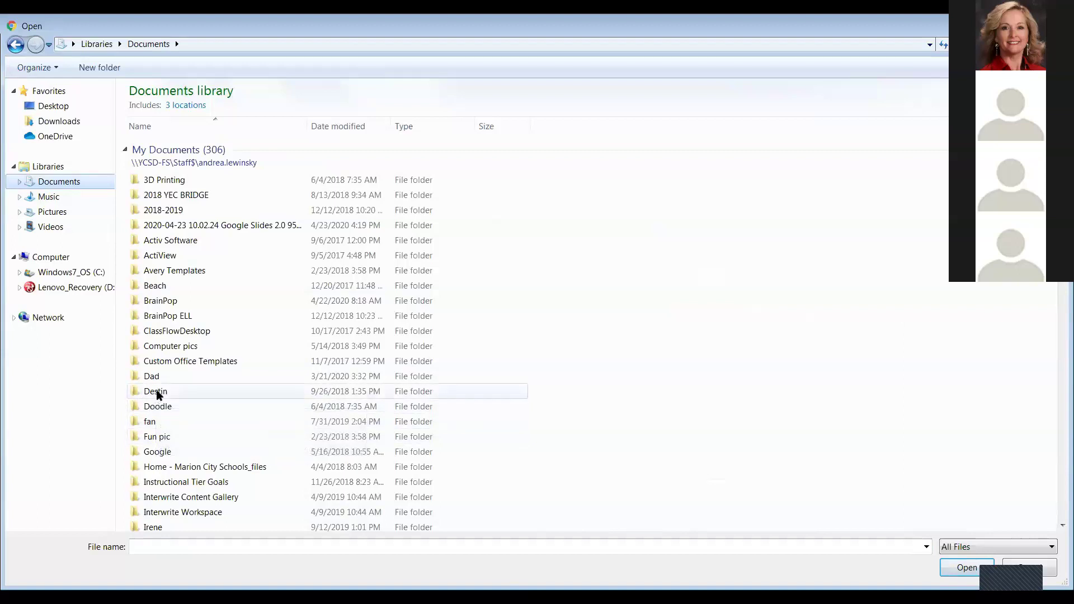
left_click(157, 395)
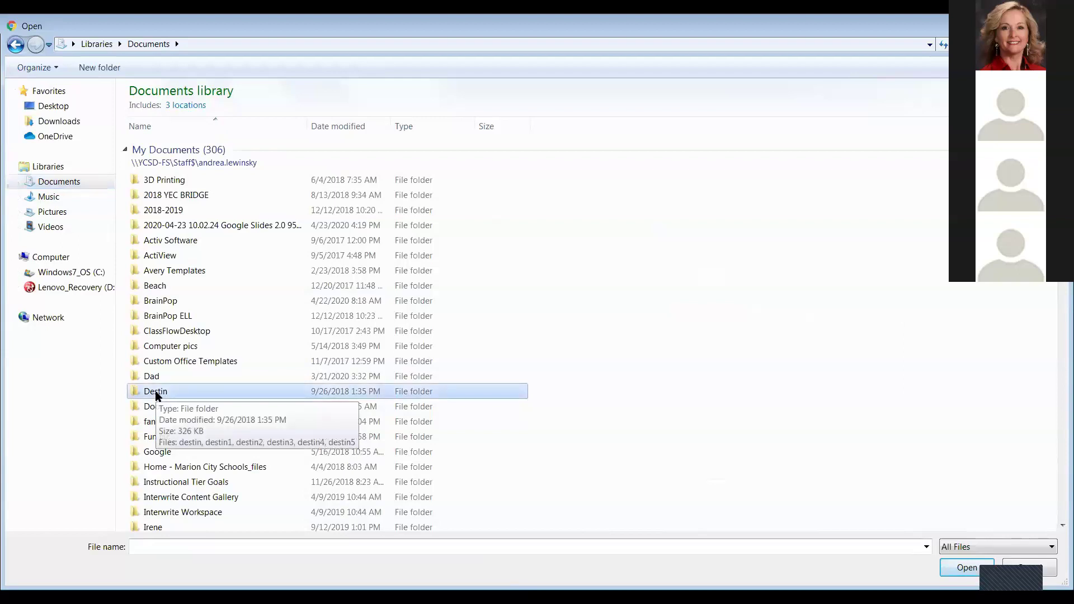
left_click(157, 394)
left_click(139, 395)
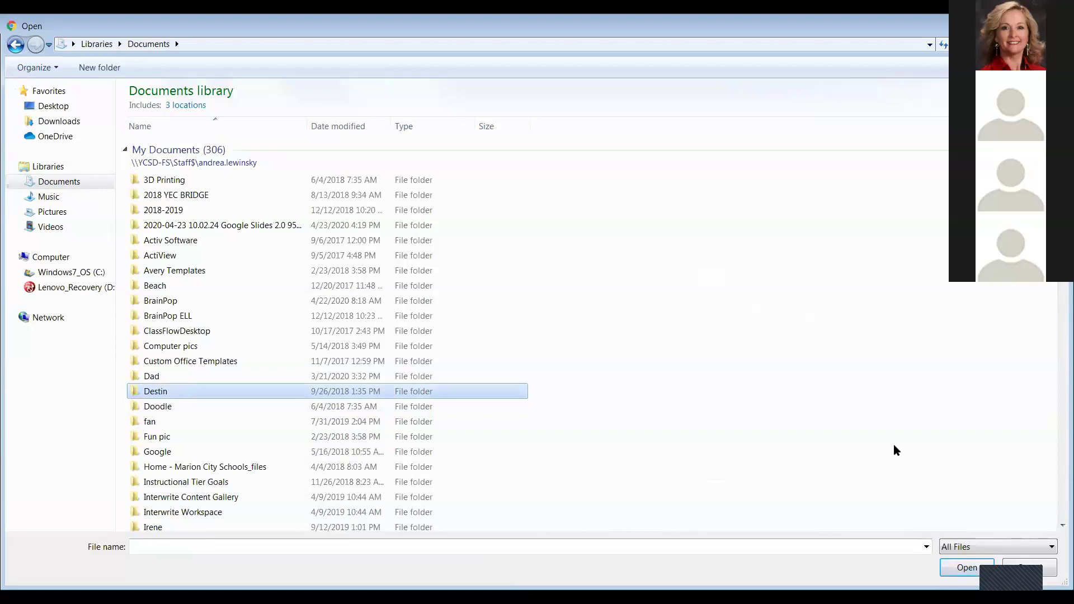
key("Return")
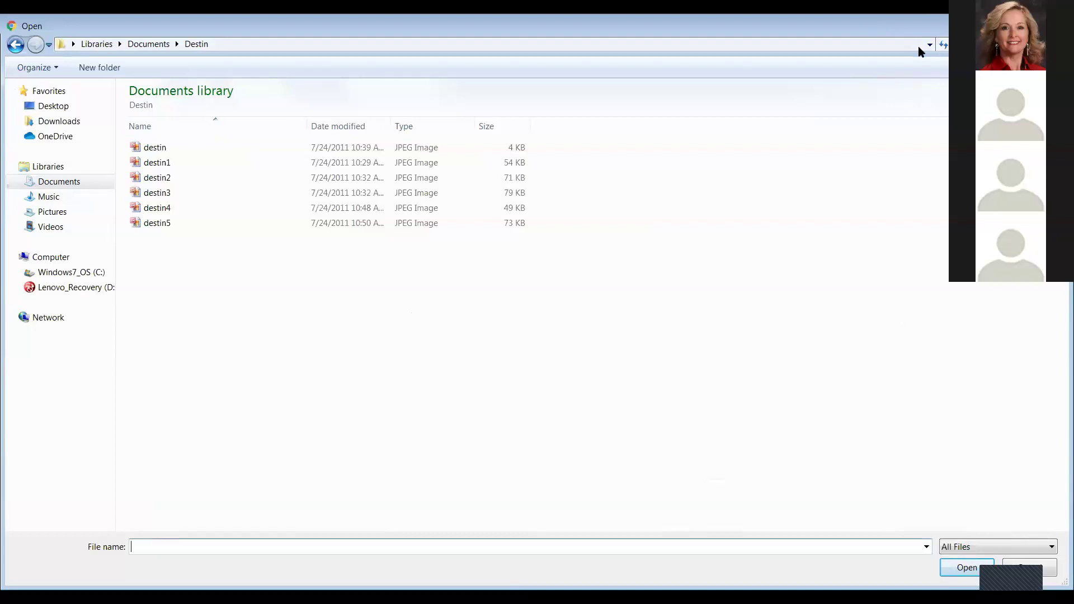
left_click(157, 163)
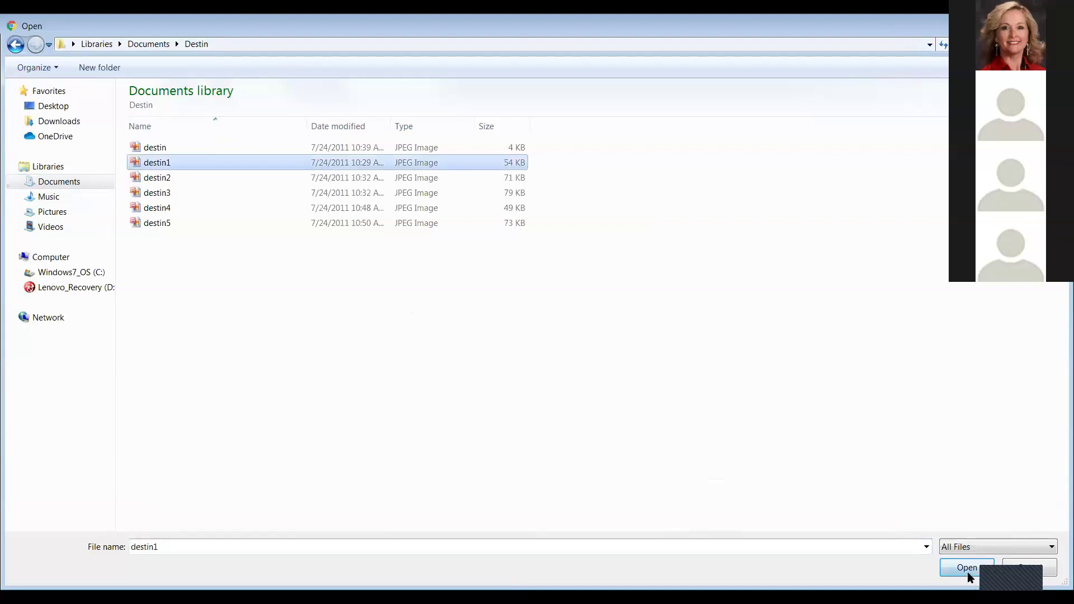
key("Return")
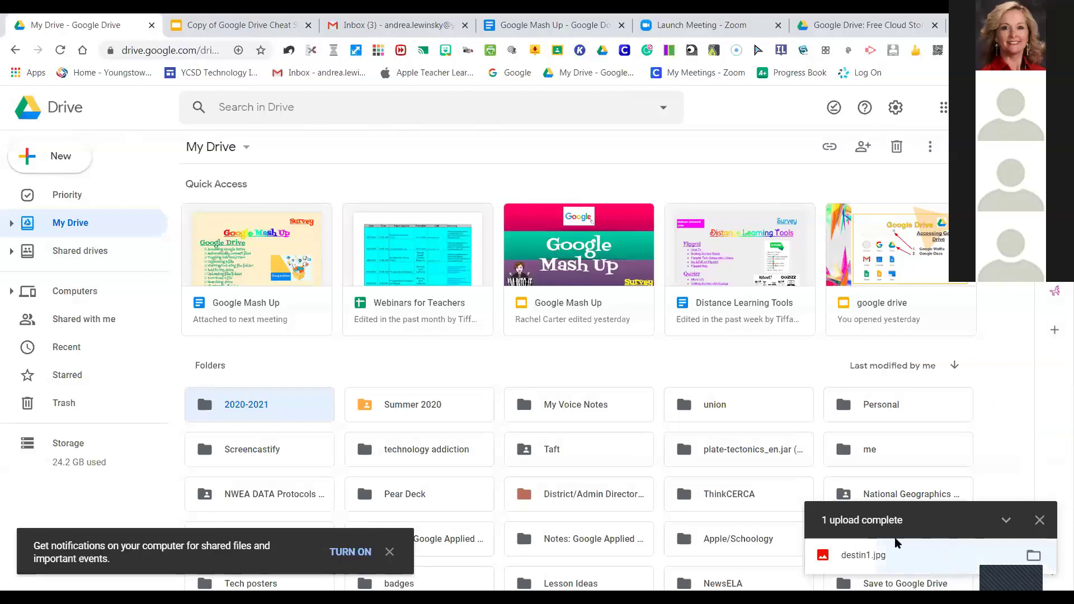
left_click(932, 560)
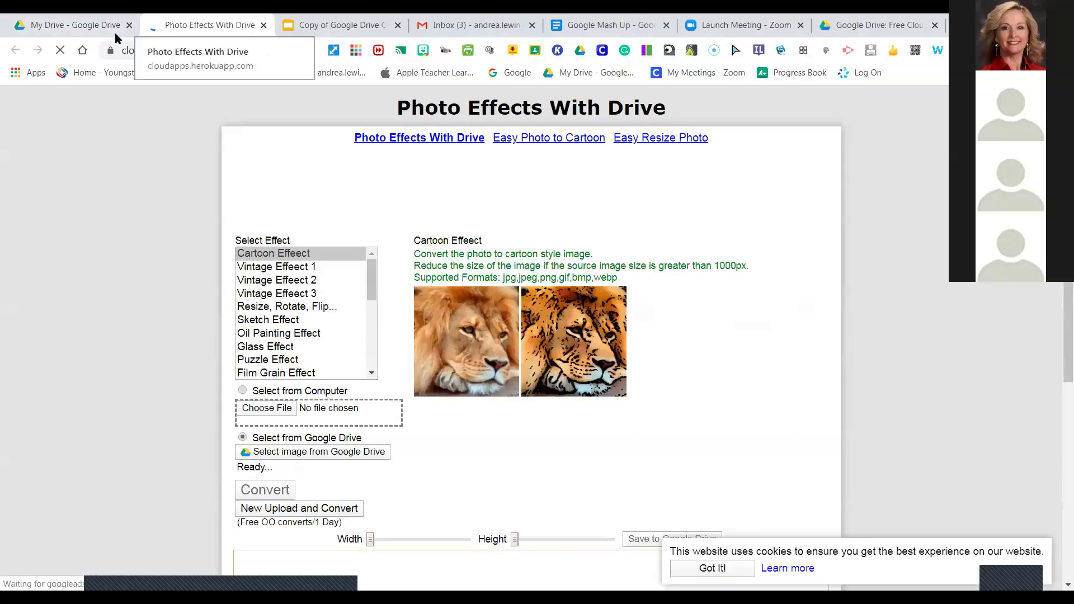
key("ctrl+w")
scroll(804, 328, "down", 5)
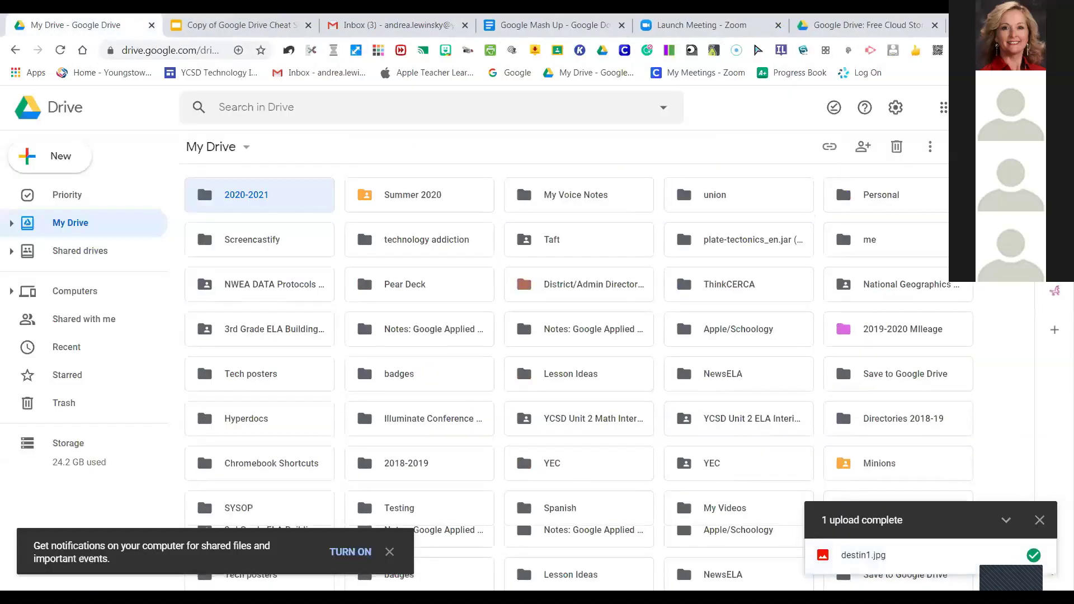
scroll(1024, 336, "down", 11)
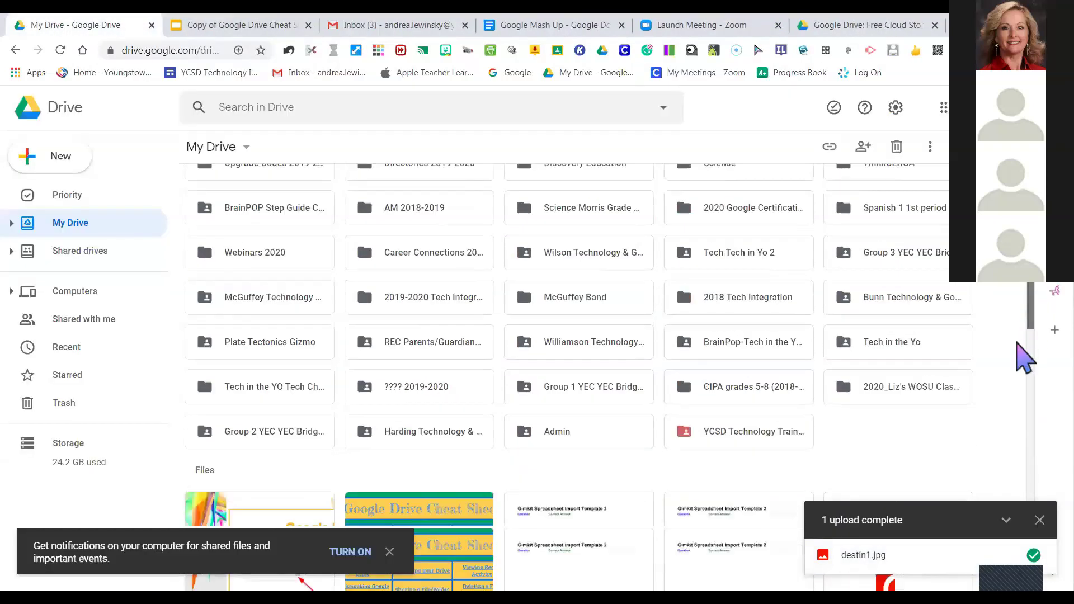
scroll(1016, 336, "down", 1)
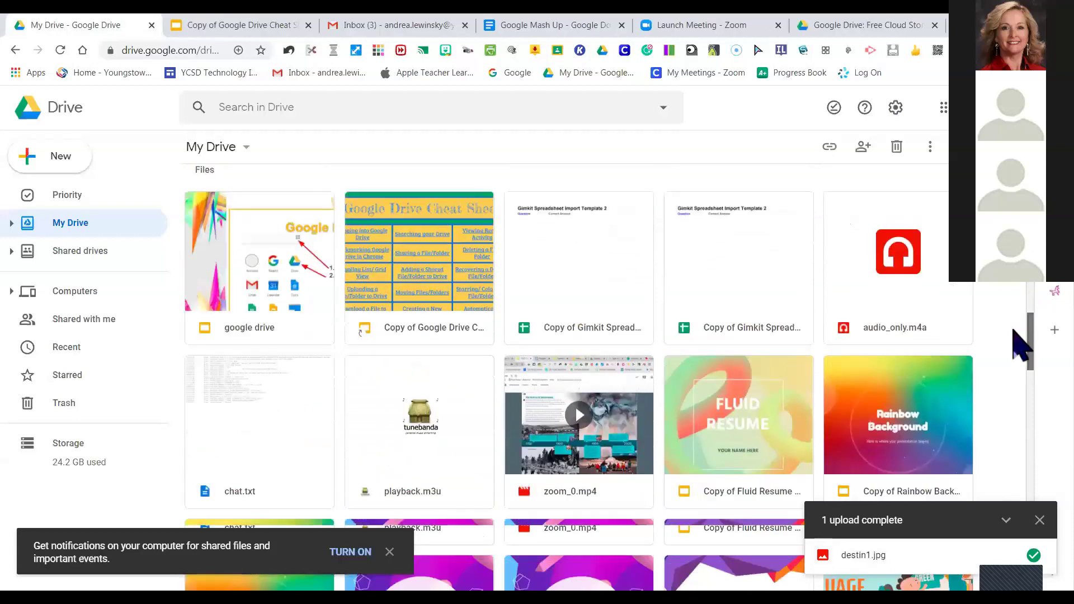
scroll(1016, 336, "up", 2)
scroll(923, 317, "up", 7)
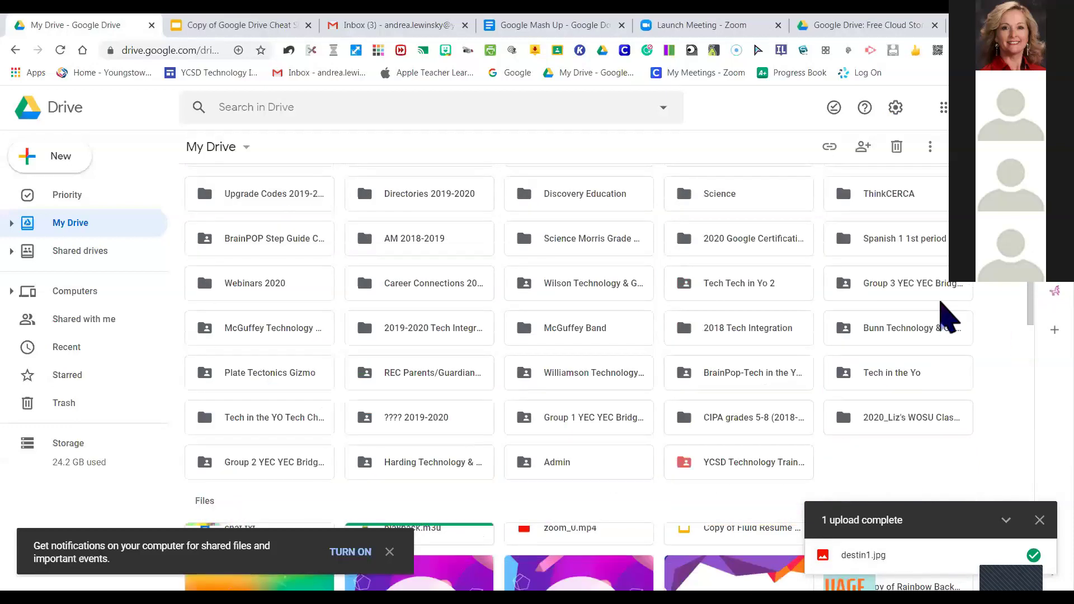
scroll(927, 263, "up", 6)
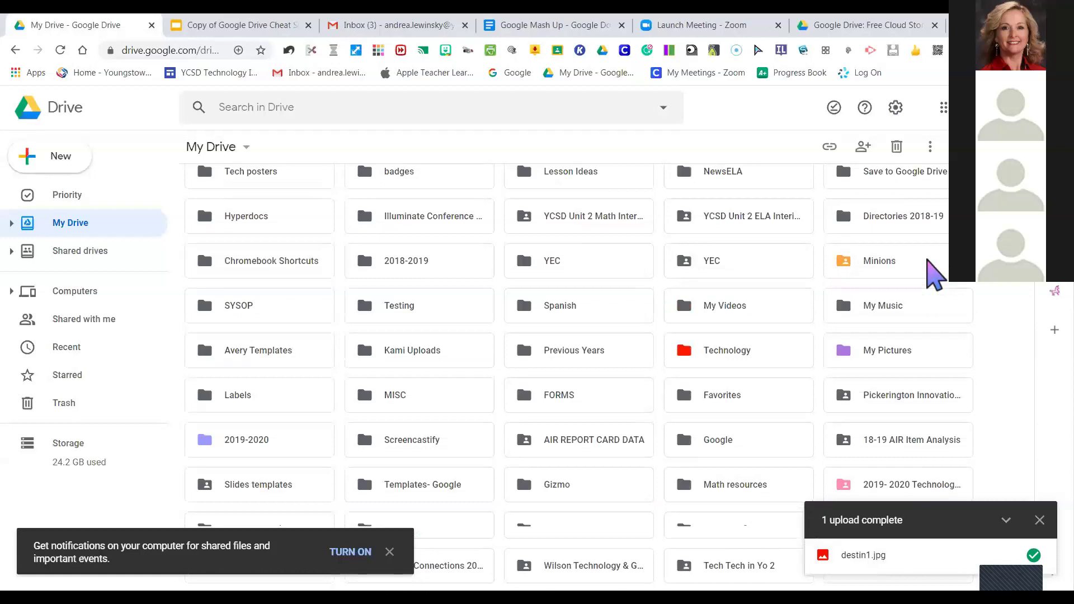
scroll(909, 309, "up", 3)
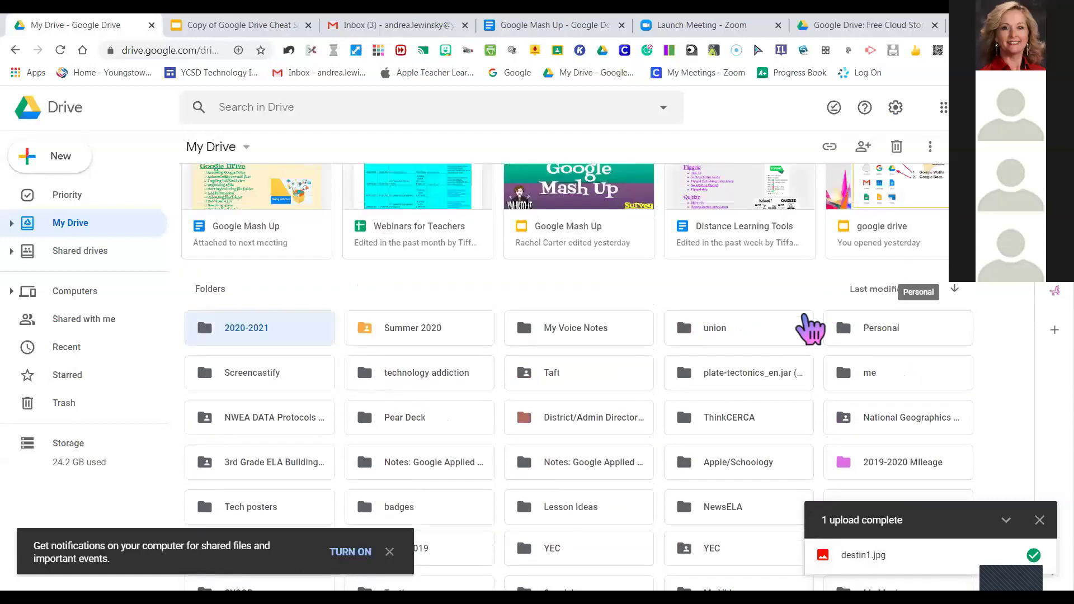
left_click(892, 289)
left_click(796, 369)
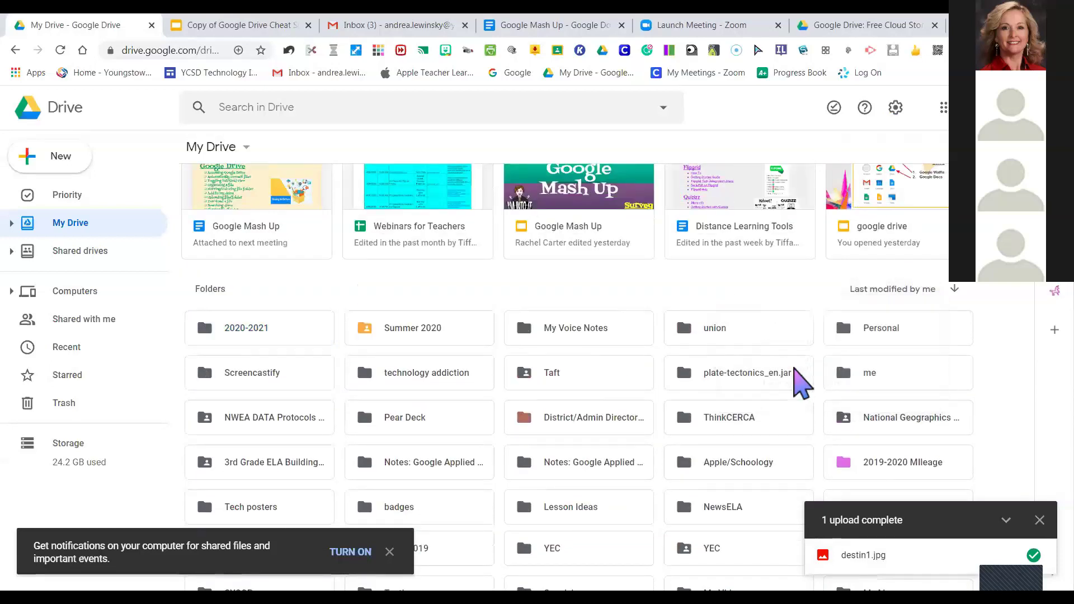
scroll(779, 280, "down", 10)
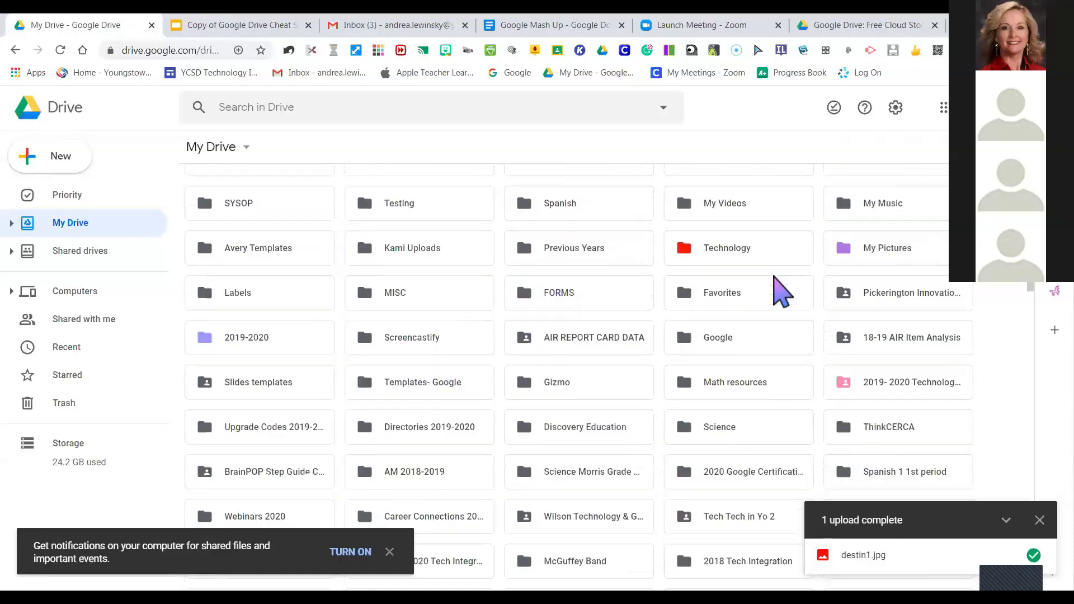
scroll(779, 296, "down", 5)
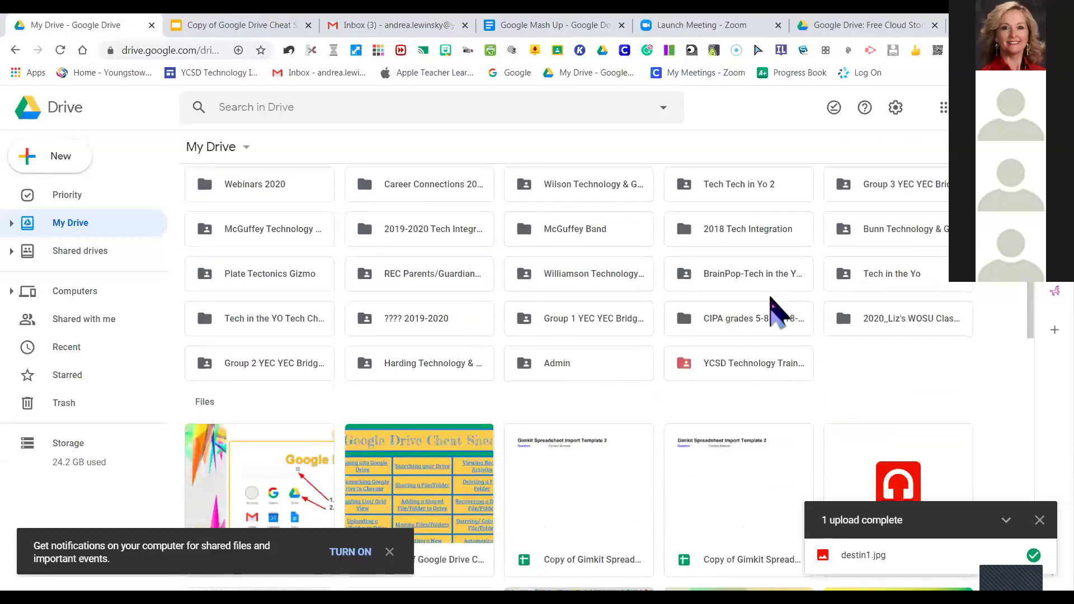
scroll(96, 250, "up", 10)
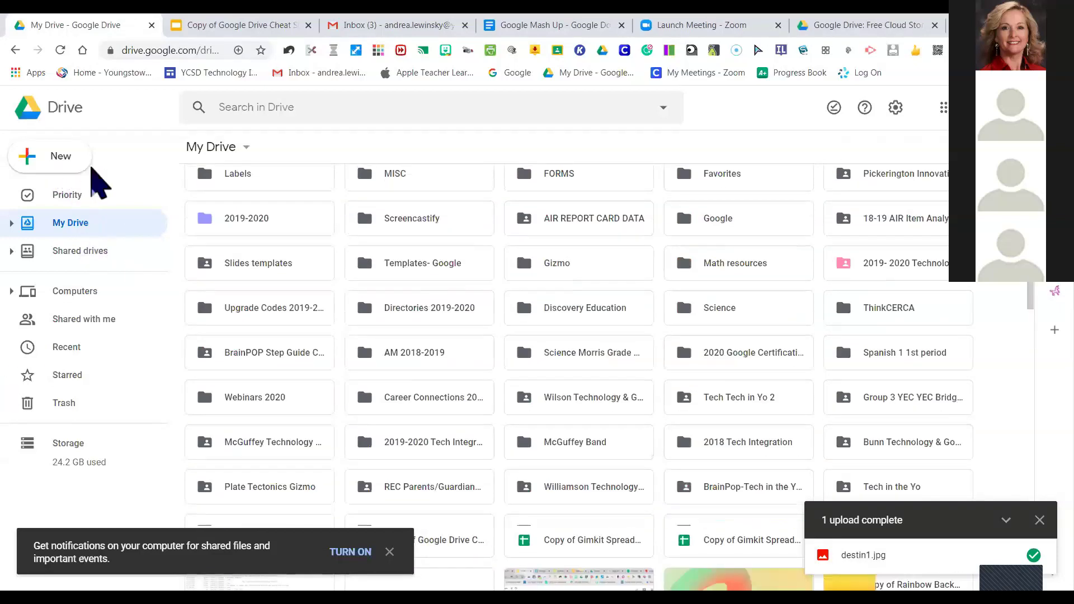
scroll(307, 360, "up", 5)
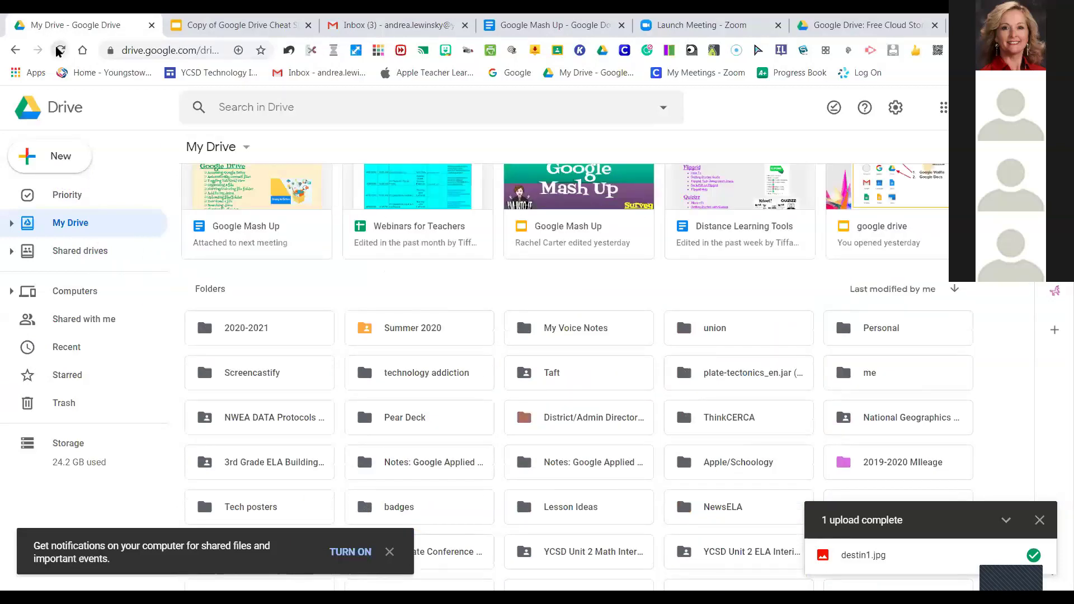
left_click(59, 52)
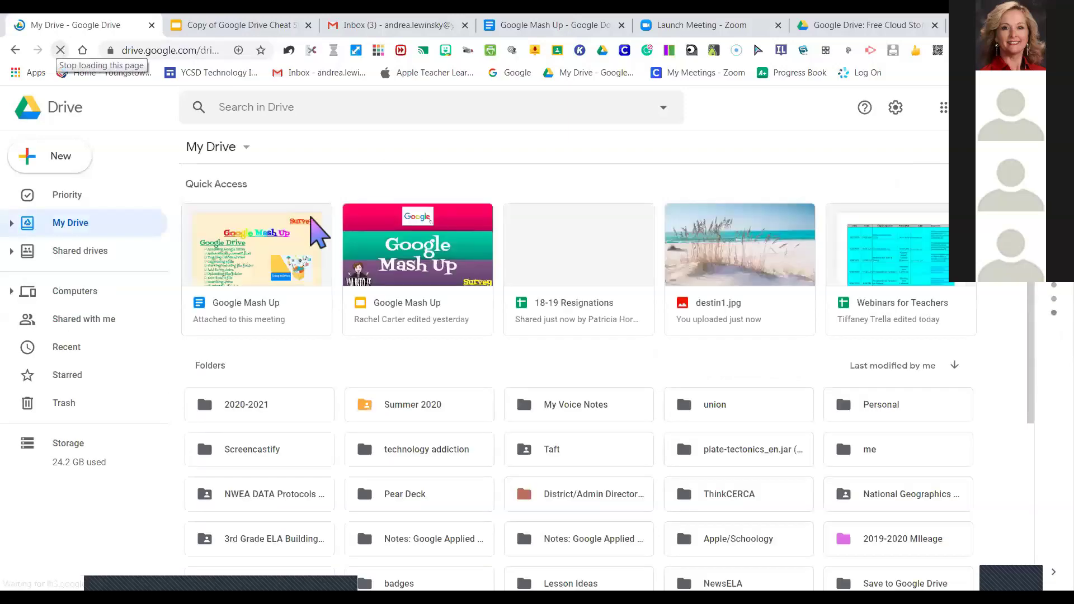
scroll(468, 304, "down", 5)
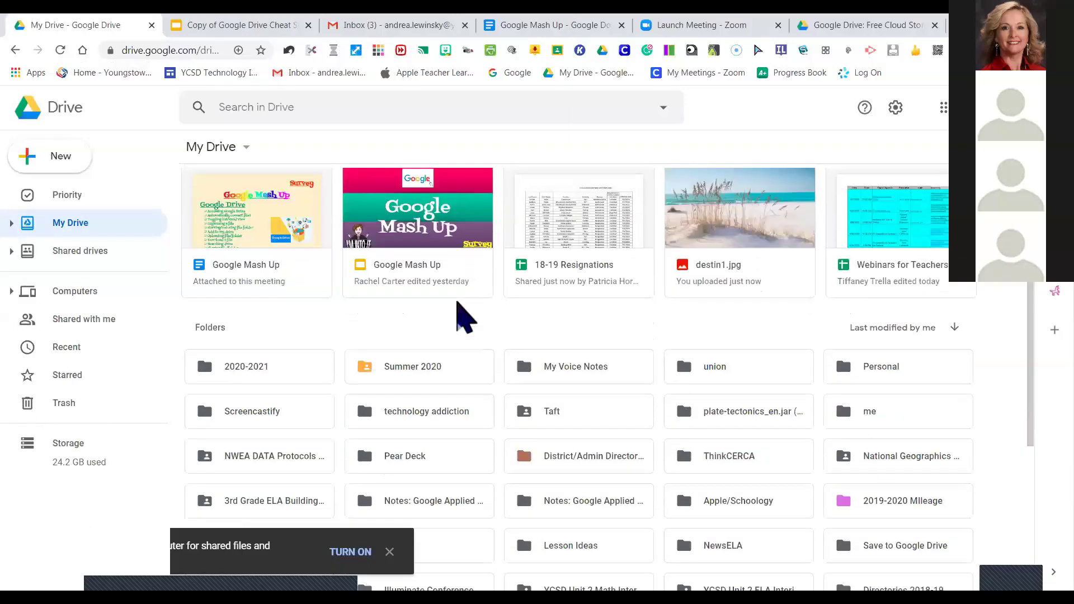
scroll(455, 312, "down", 5)
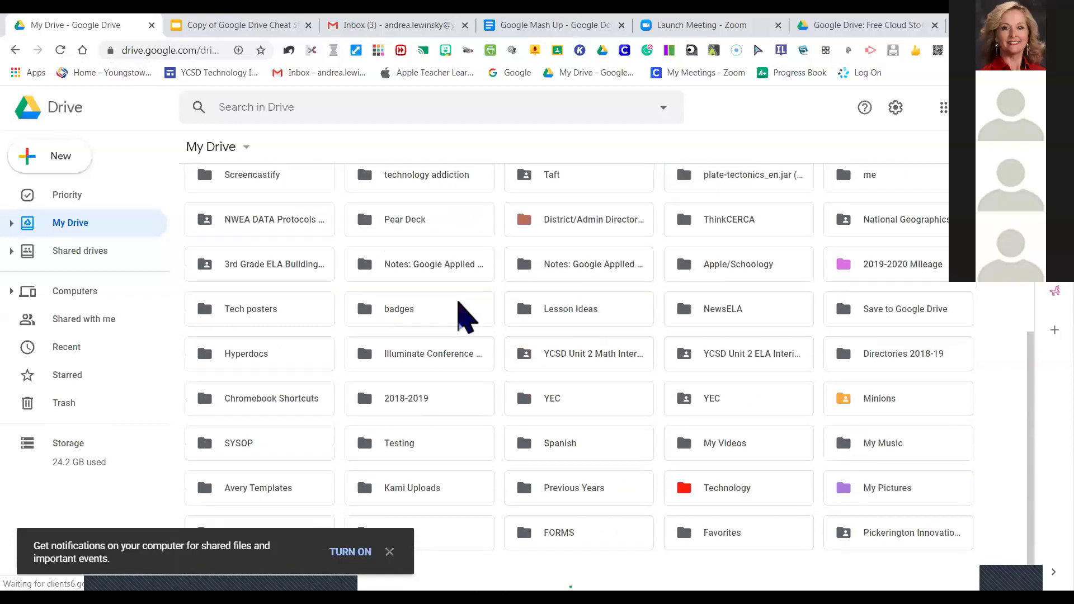
scroll(866, 529, "down", 6)
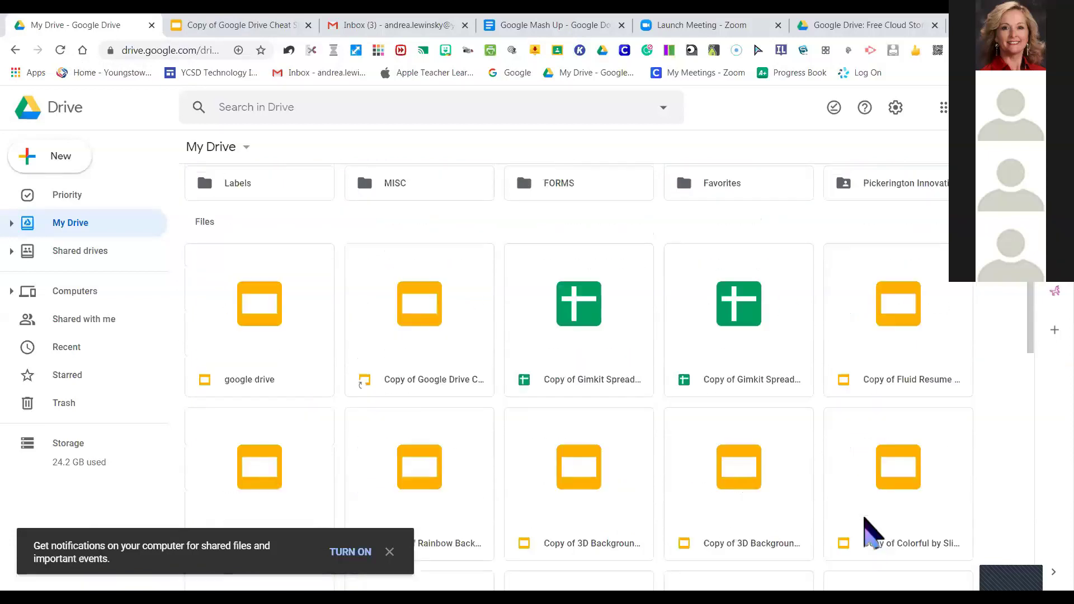
scroll(322, 342, "down", 3)
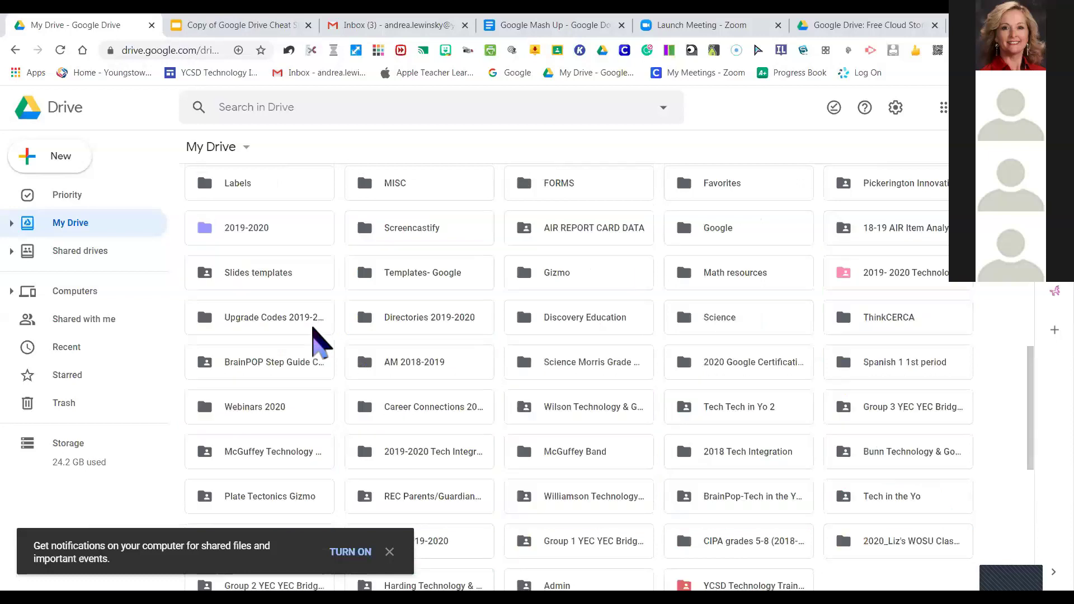
scroll(314, 343, "down", 2)
scroll(312, 345, "down", 2)
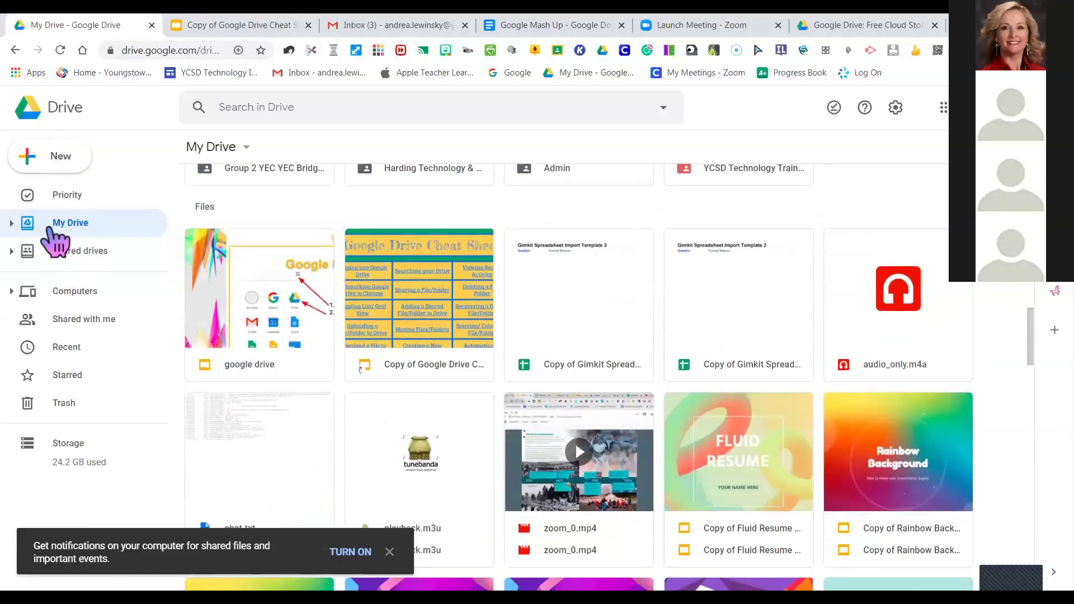
Upload Building Leadership Assignments.docx from Documents > 2018-2019 into My Drive
left_click(62, 159)
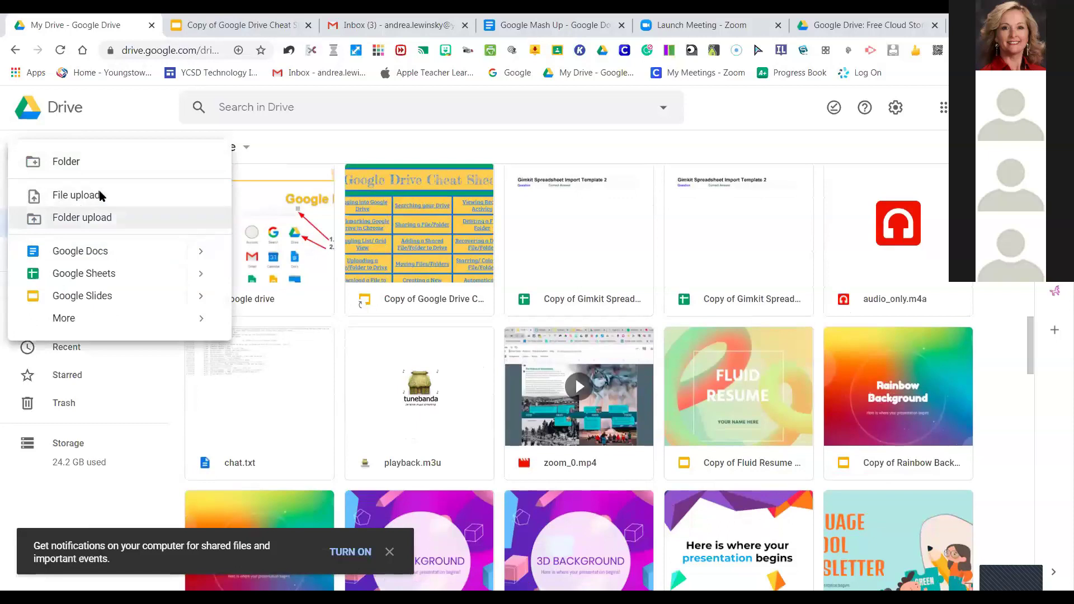
left_click(99, 192)
left_click(57, 181)
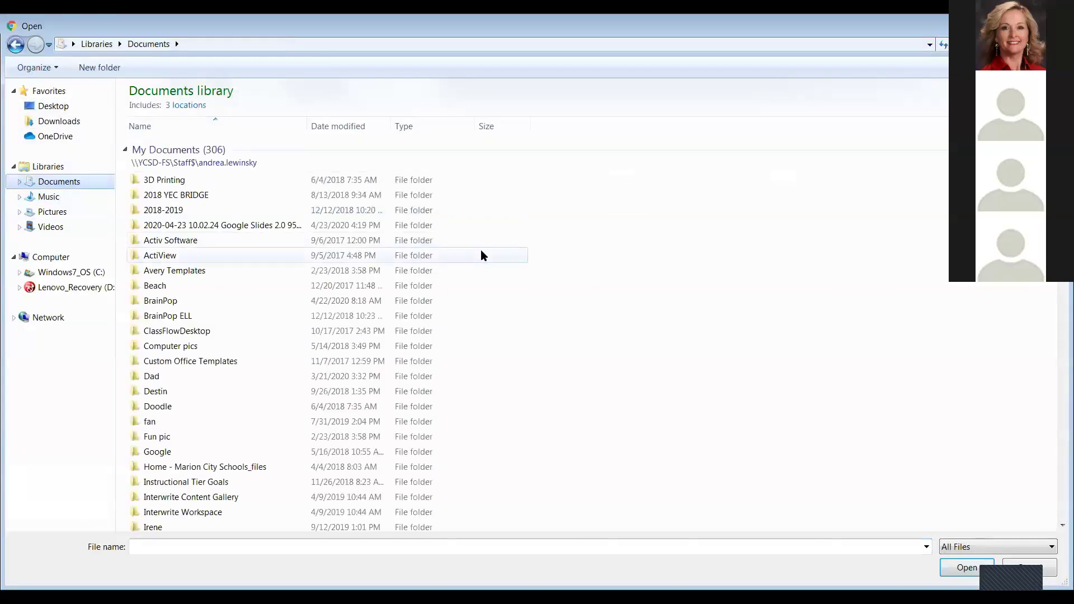
left_click(180, 180)
double_click(180, 180)
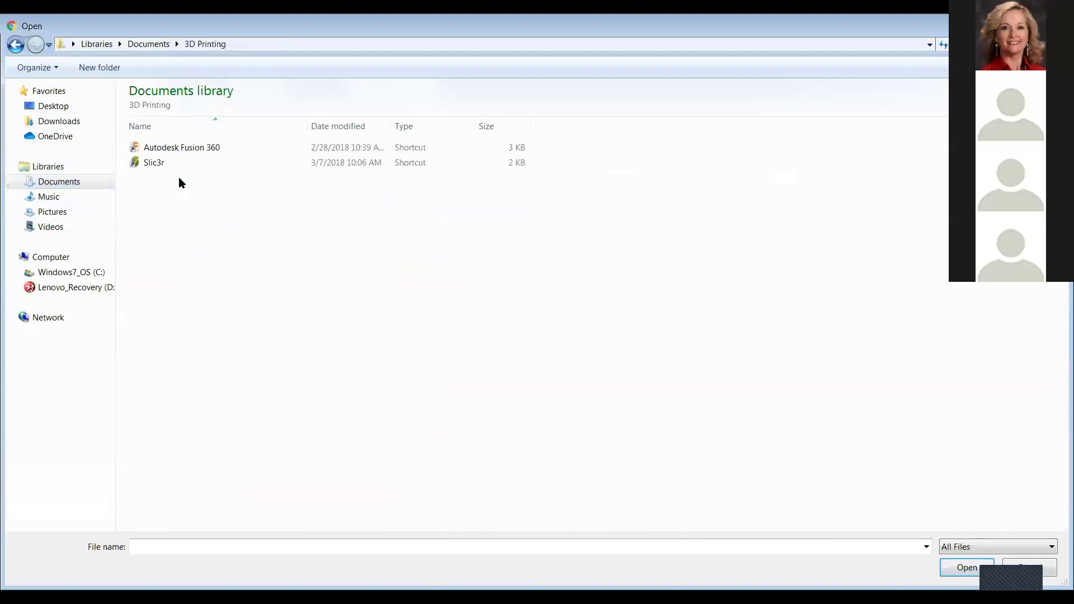
left_click(11, 45)
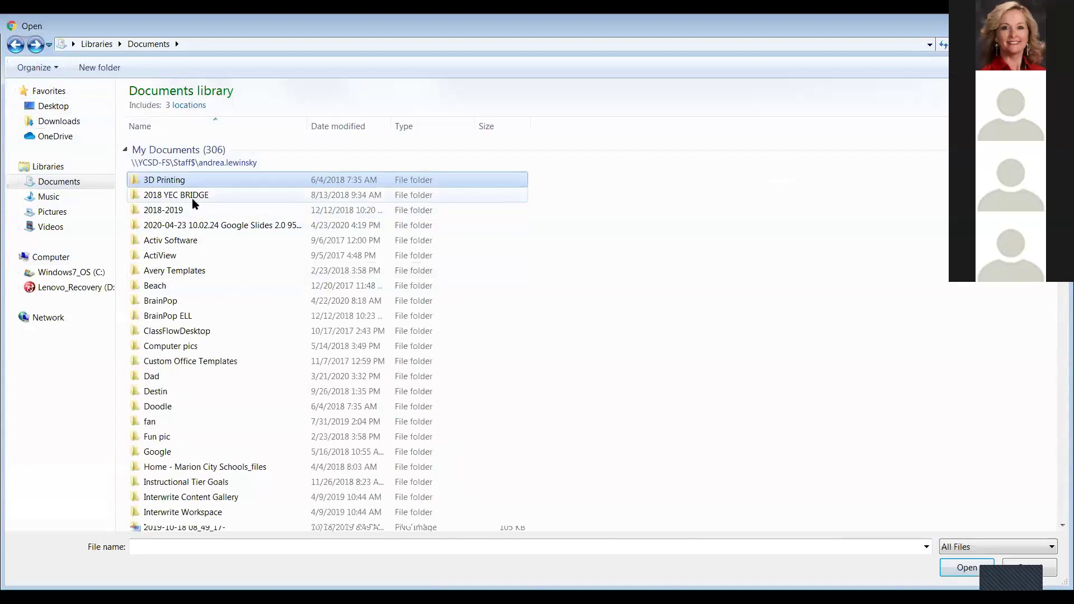
double_click(160, 211)
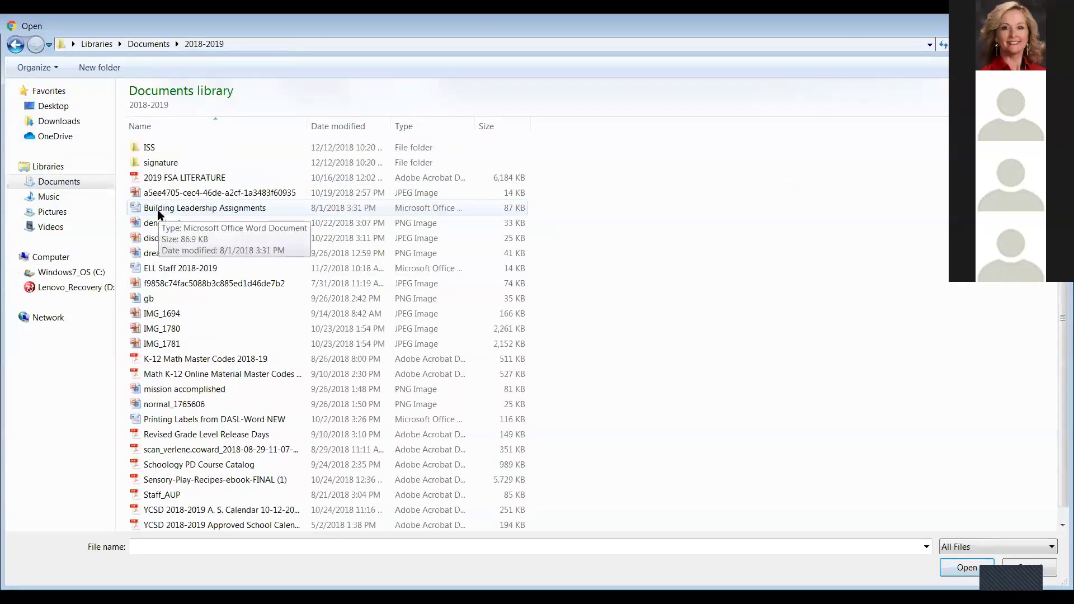
left_click(156, 210)
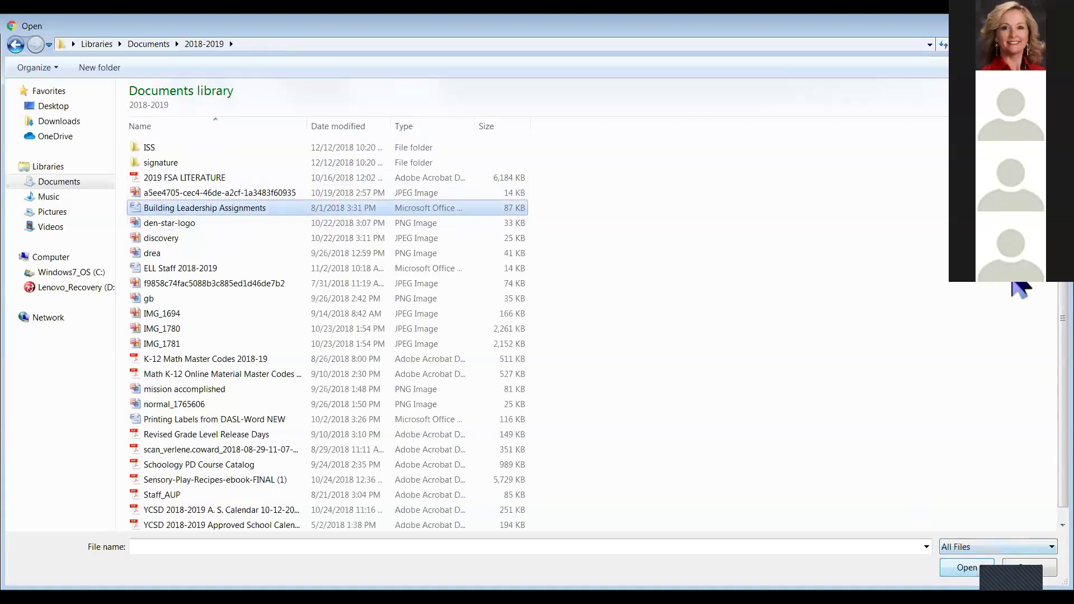
left_click(971, 569)
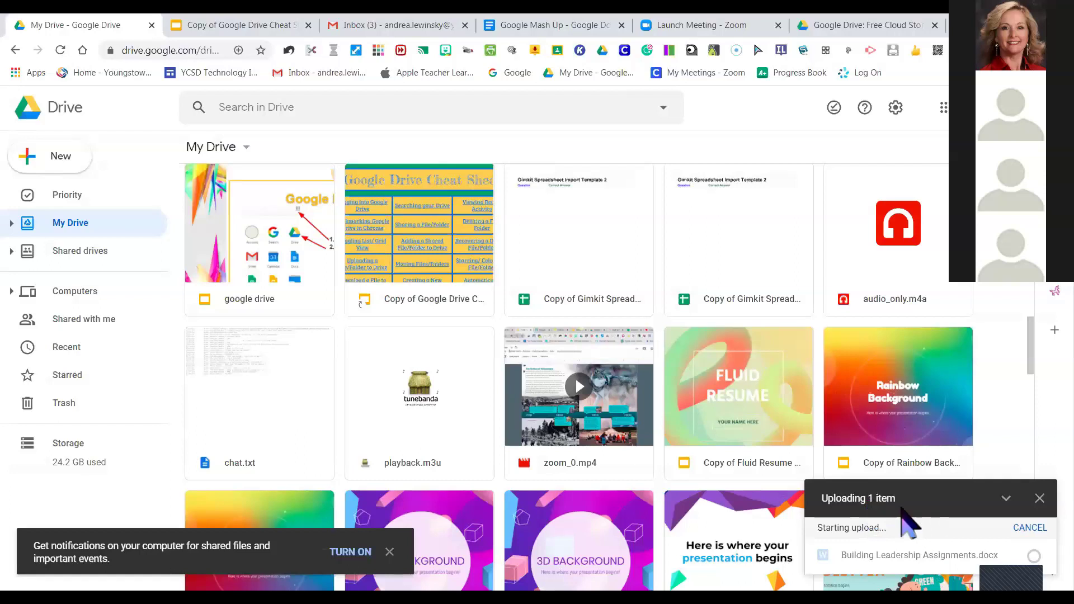
scroll(655, 370, "down", 1)
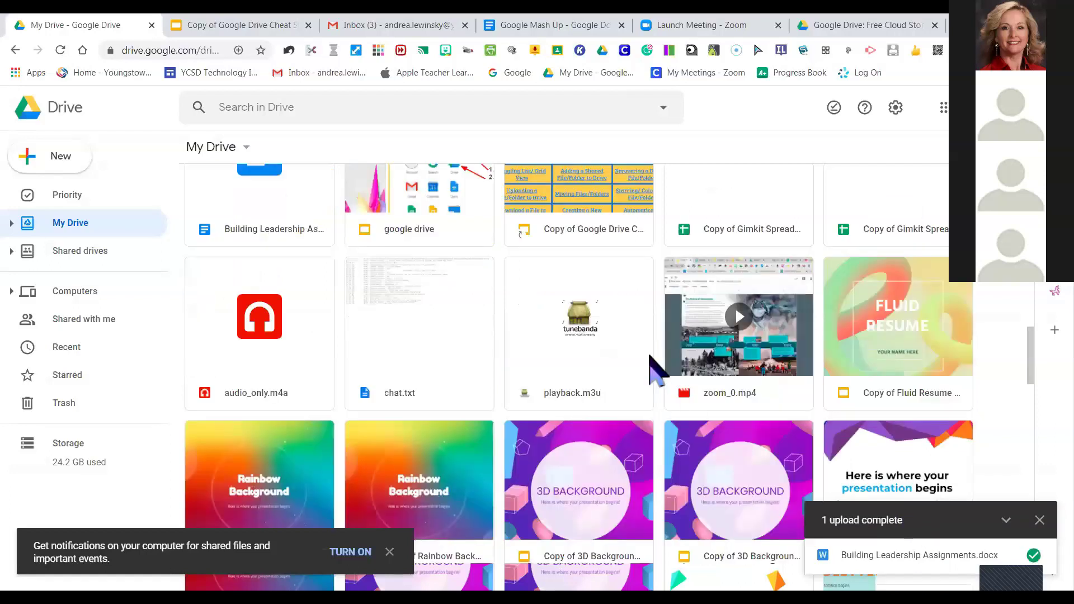
Reload My Drive and drag Building Leadership Assignments onto the Group 2 shared folder
left_click(61, 51)
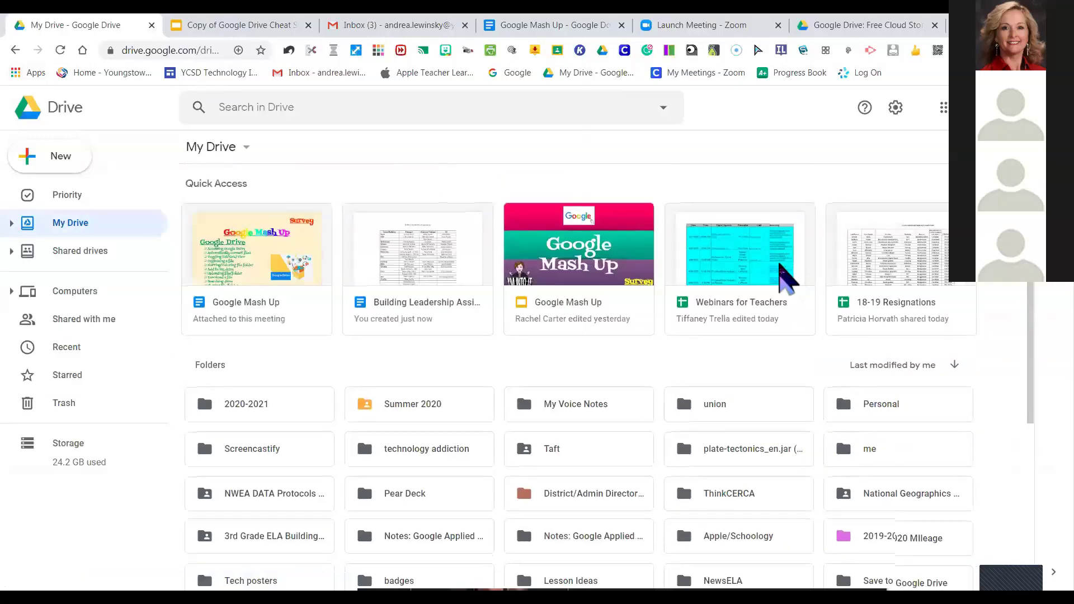
scroll(778, 274, "down", 5)
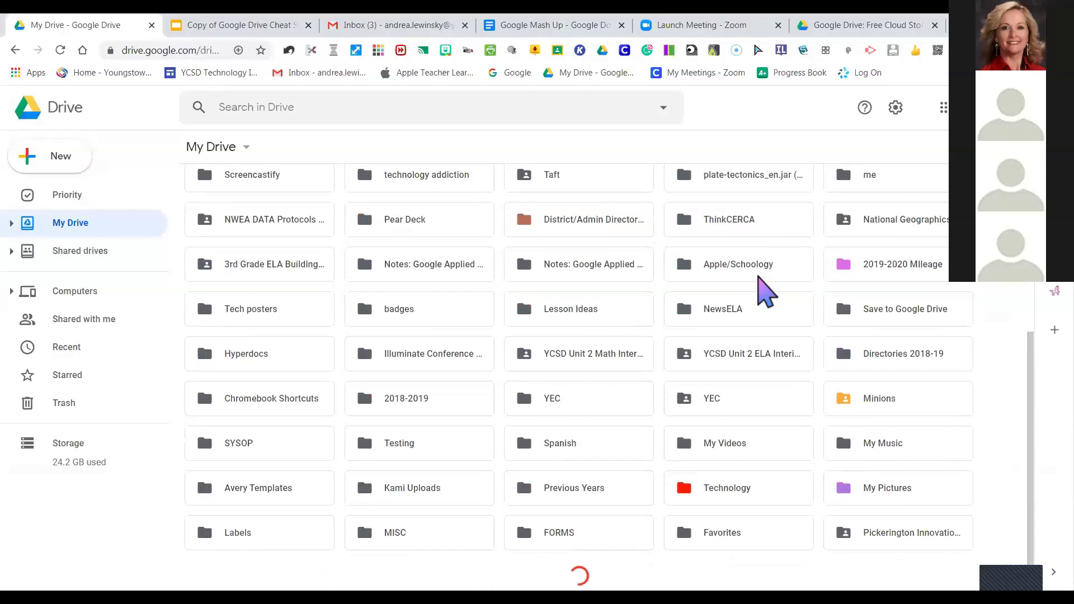
scroll(1038, 431, "down", 4)
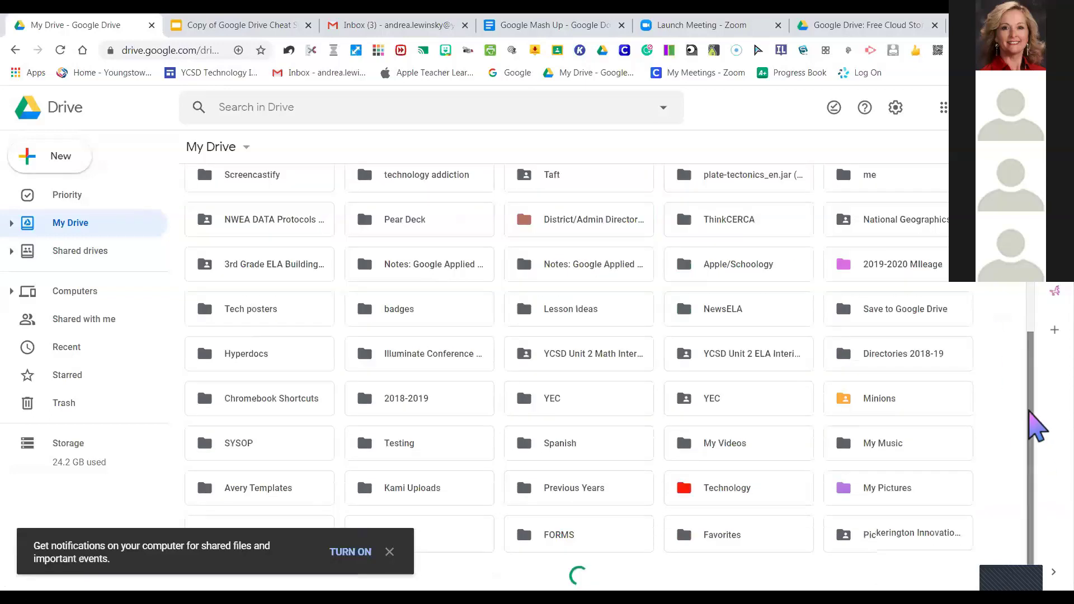
scroll(1037, 291, "down", 2)
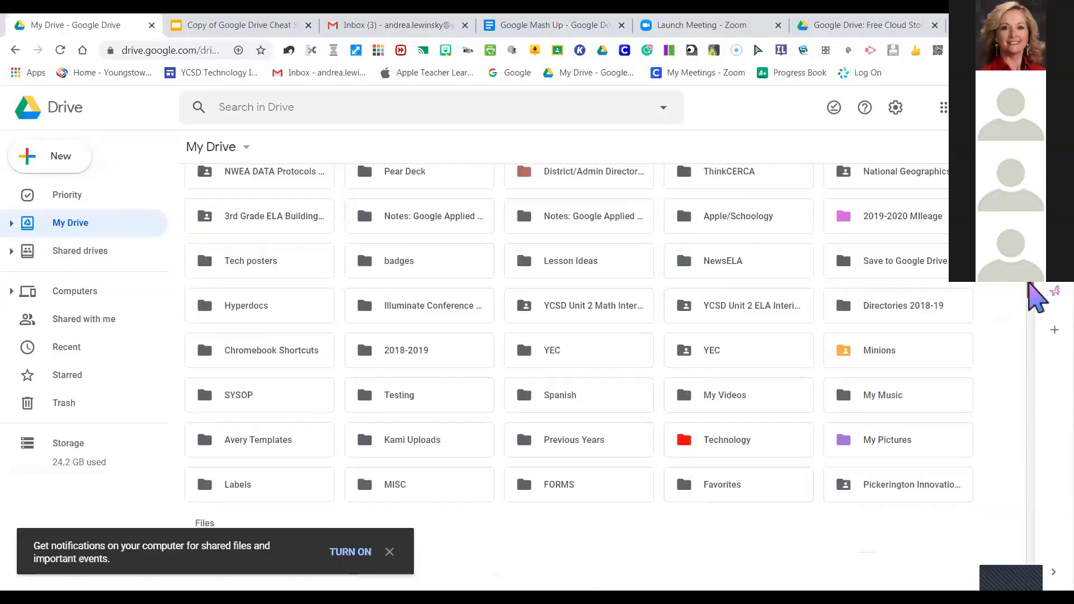
scroll(288, 420, "down", 1)
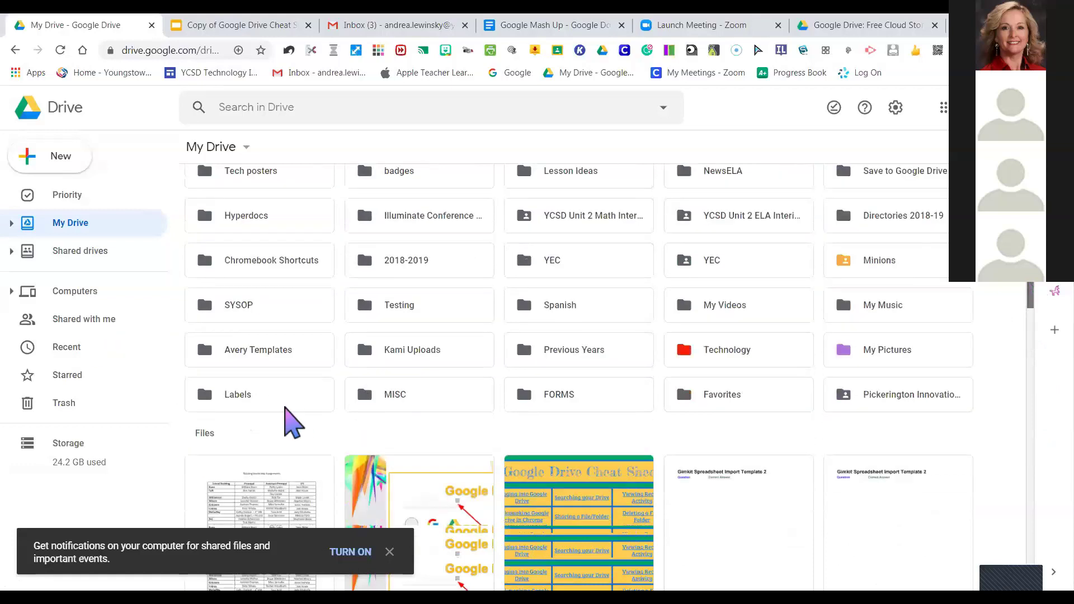
scroll(300, 371, "down", 1)
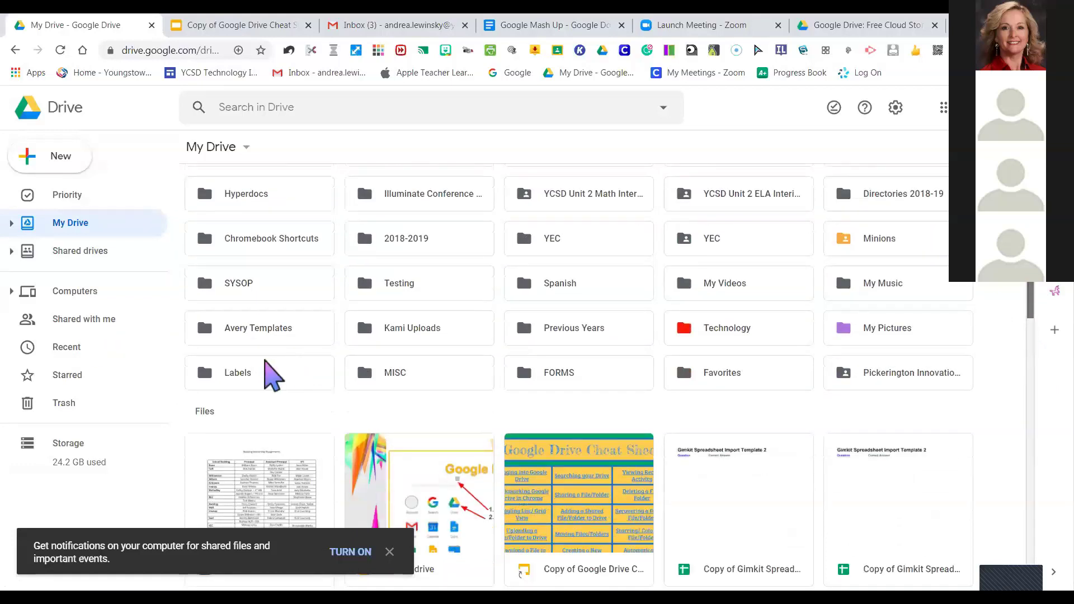
scroll(272, 375, "down", 2)
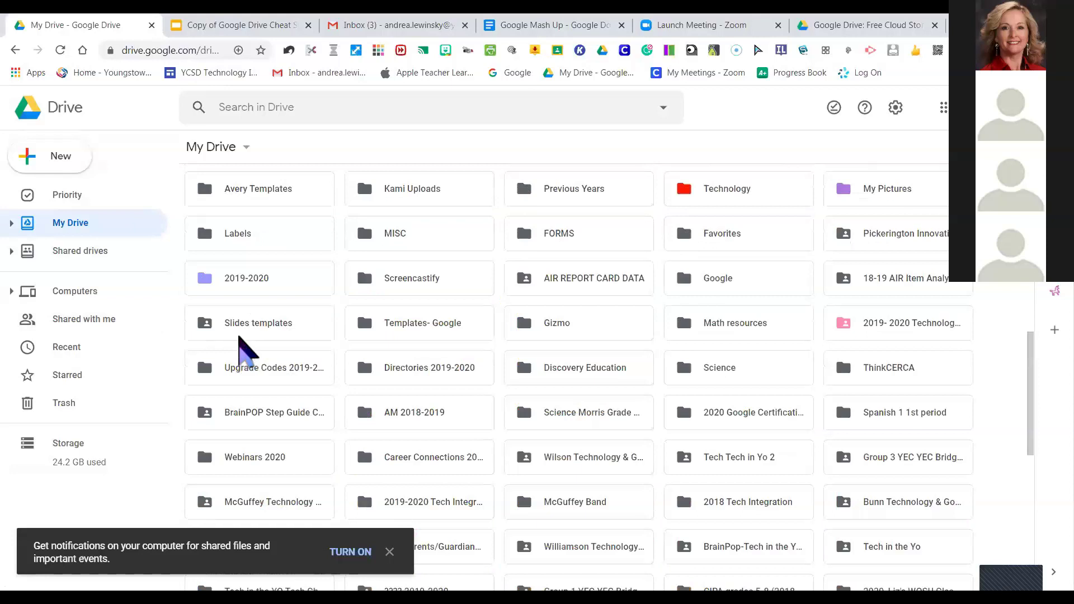
scroll(263, 380, "down", 1)
scroll(277, 341, "down", 3)
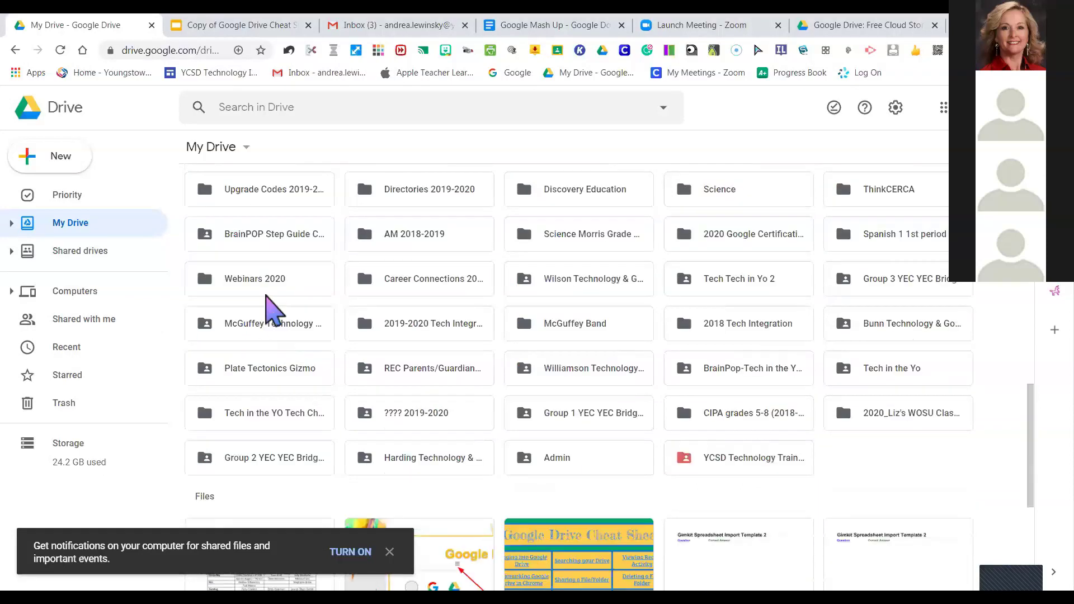
scroll(273, 310, "down", 2)
scroll(296, 280, "down", 1)
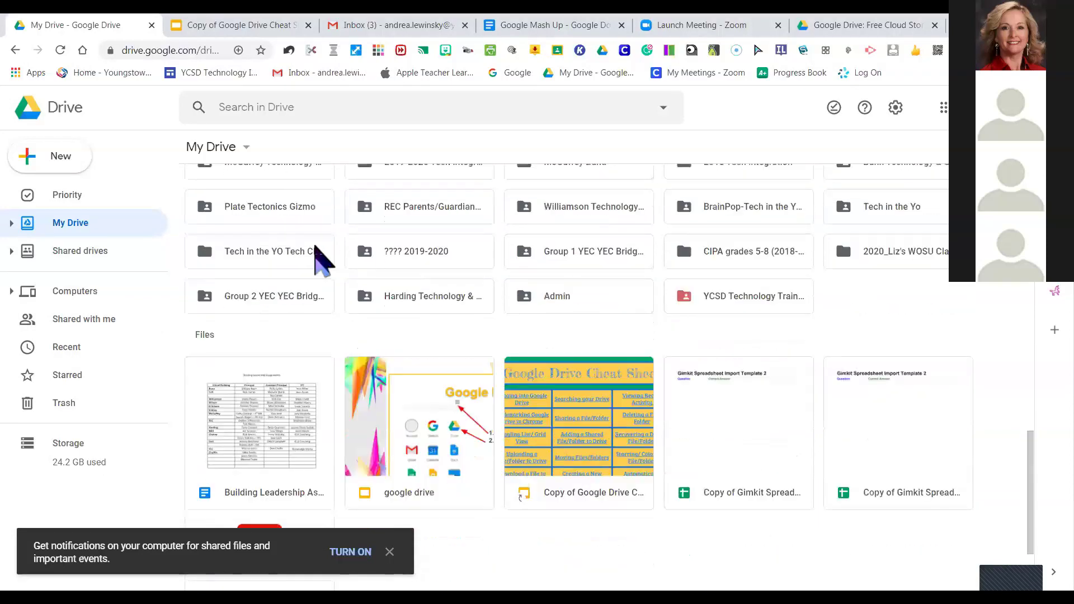
scroll(330, 112, "down", 2)
left_click_drag(330, 270, 84, 227)
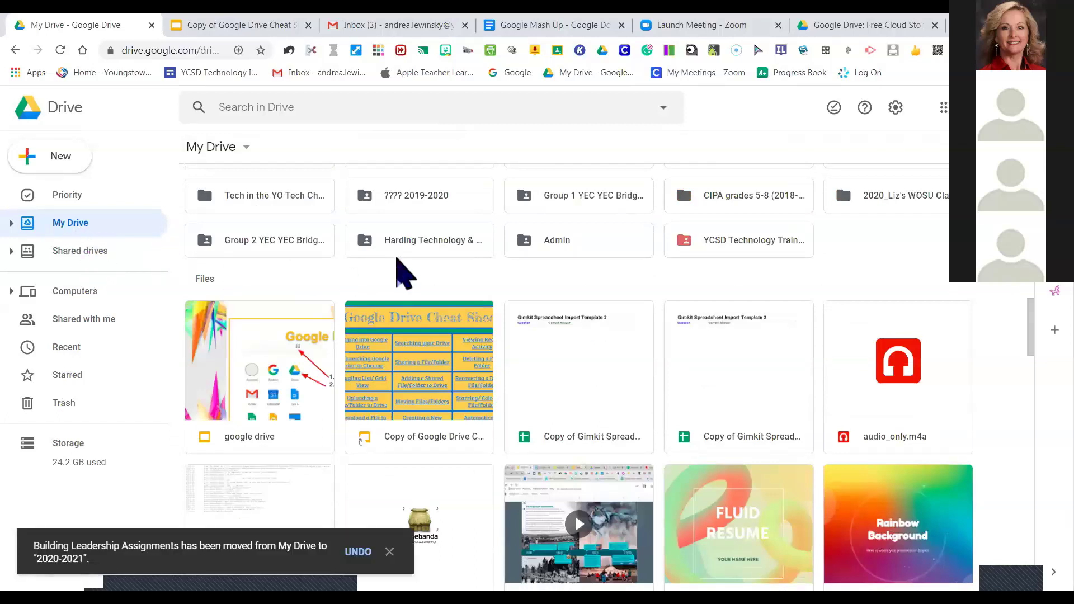
Focus the Search in Drive box to show its recent searches, people and file-type suggestions
left_click(56, 160)
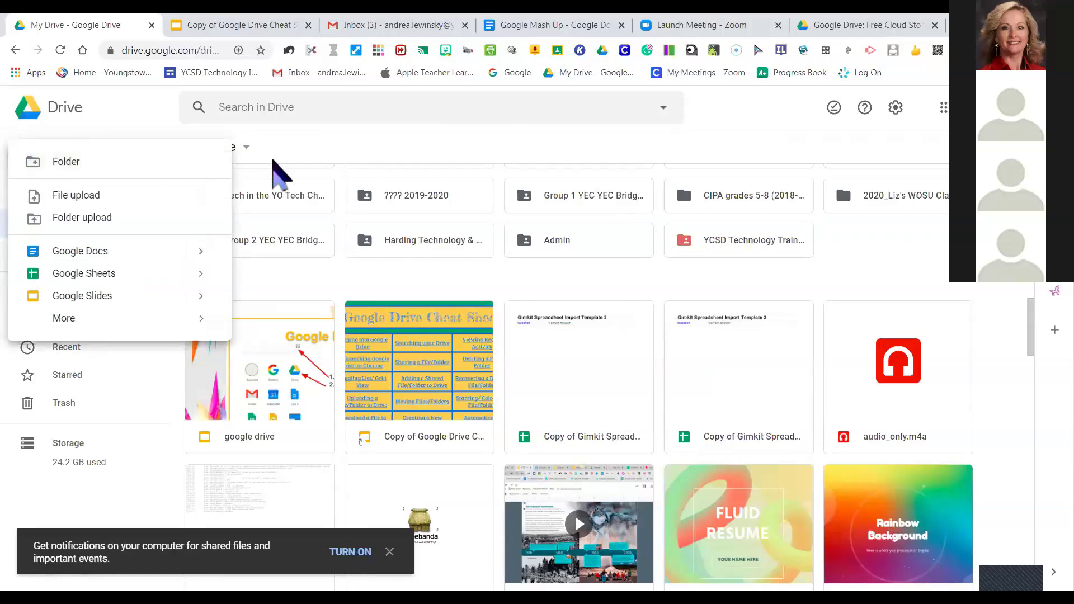
scroll(336, 151, "up", 3)
left_click(411, 111)
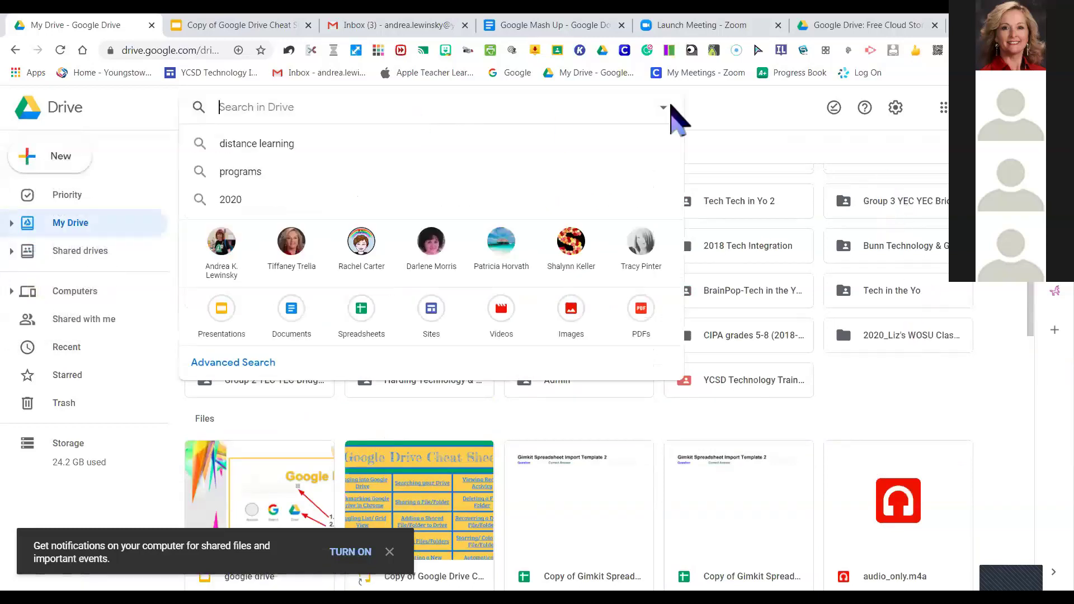
left_click(793, 130)
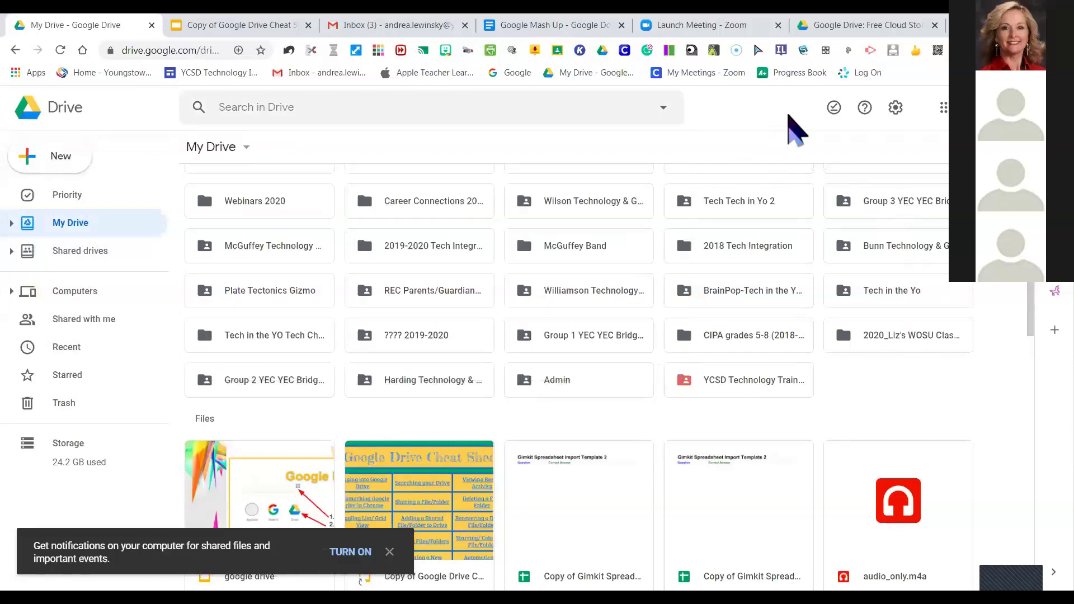
left_click(278, 118)
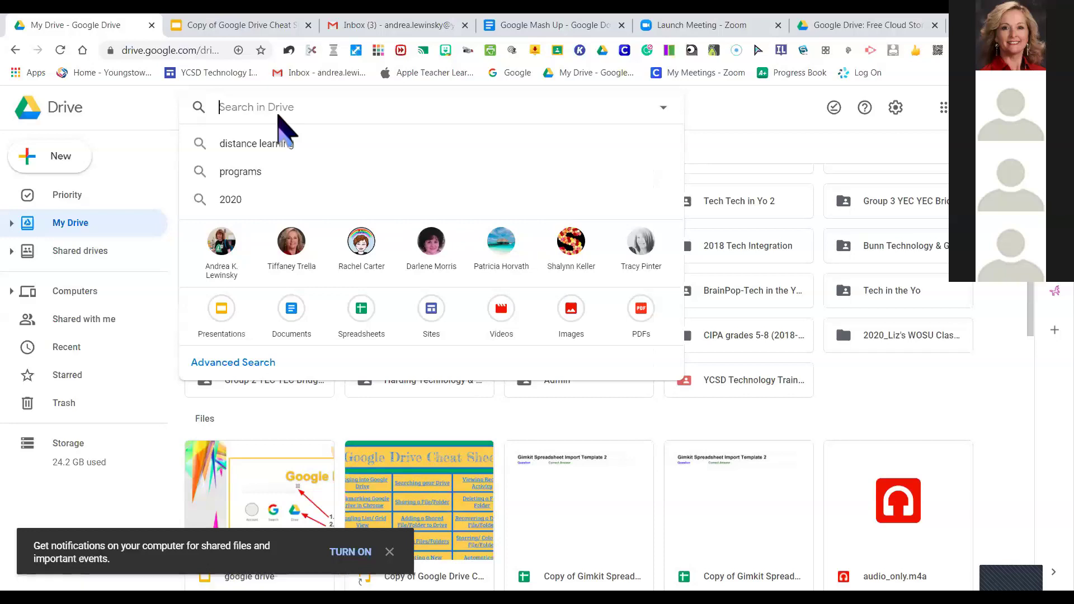
Filter Drive search to files owned by a suggested colleague, then select the whole query
type("lap")
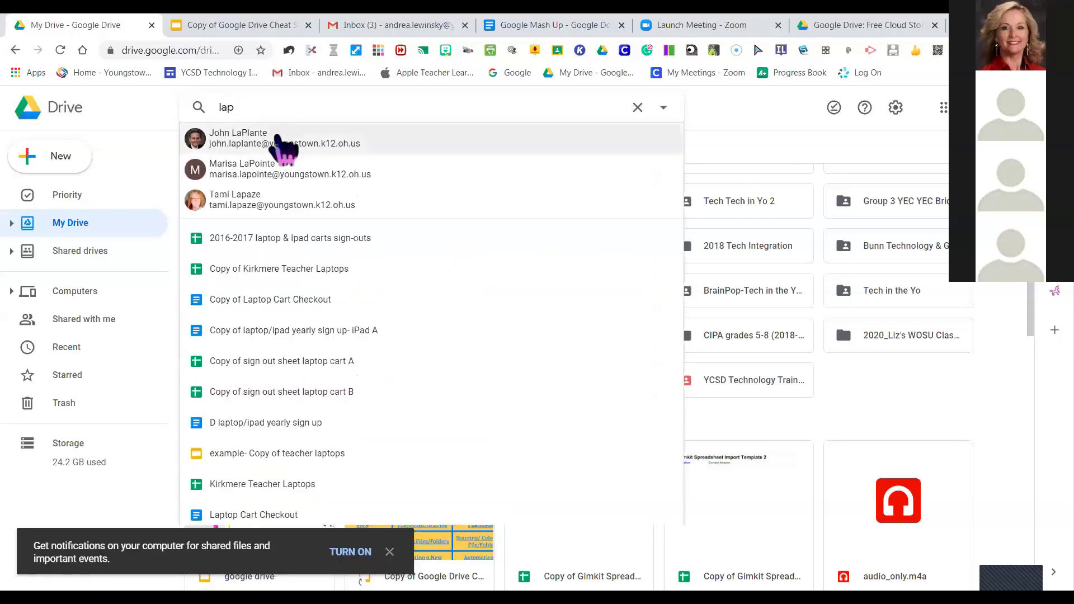
left_click(279, 138)
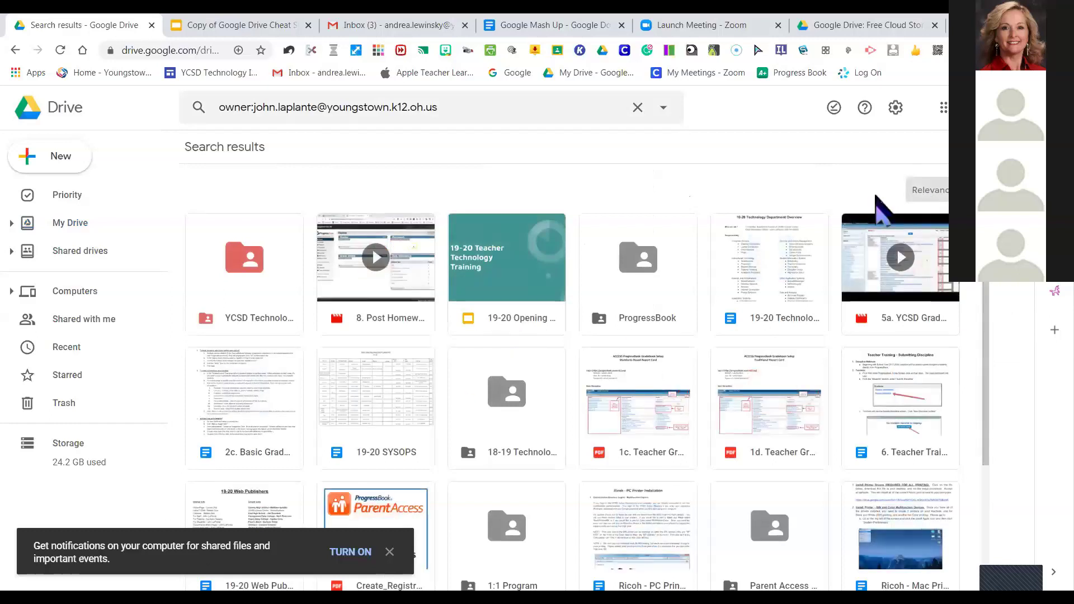
left_click(932, 190)
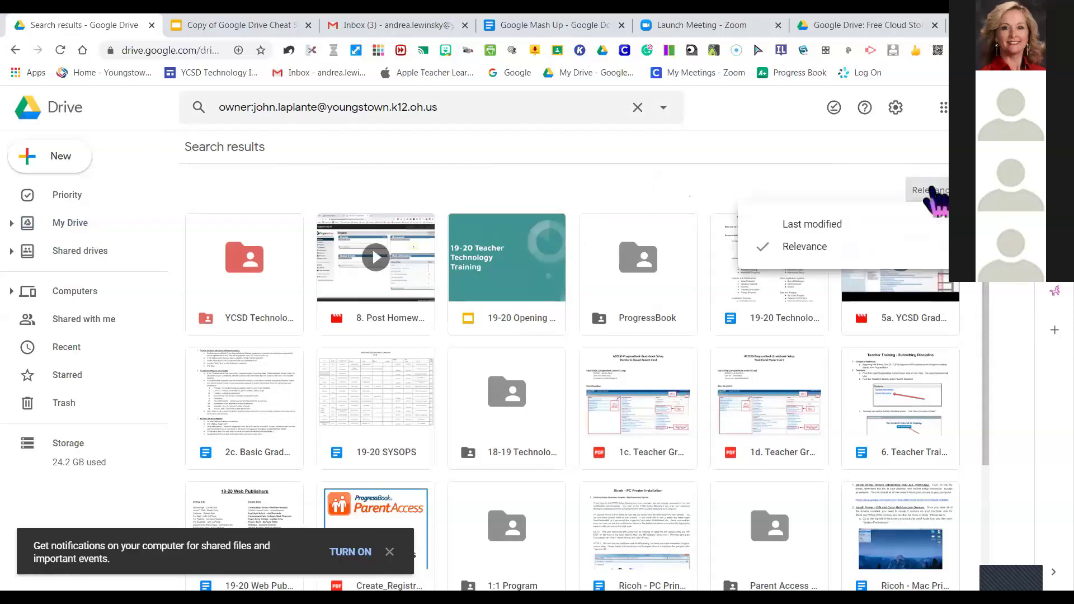
left_click(676, 202)
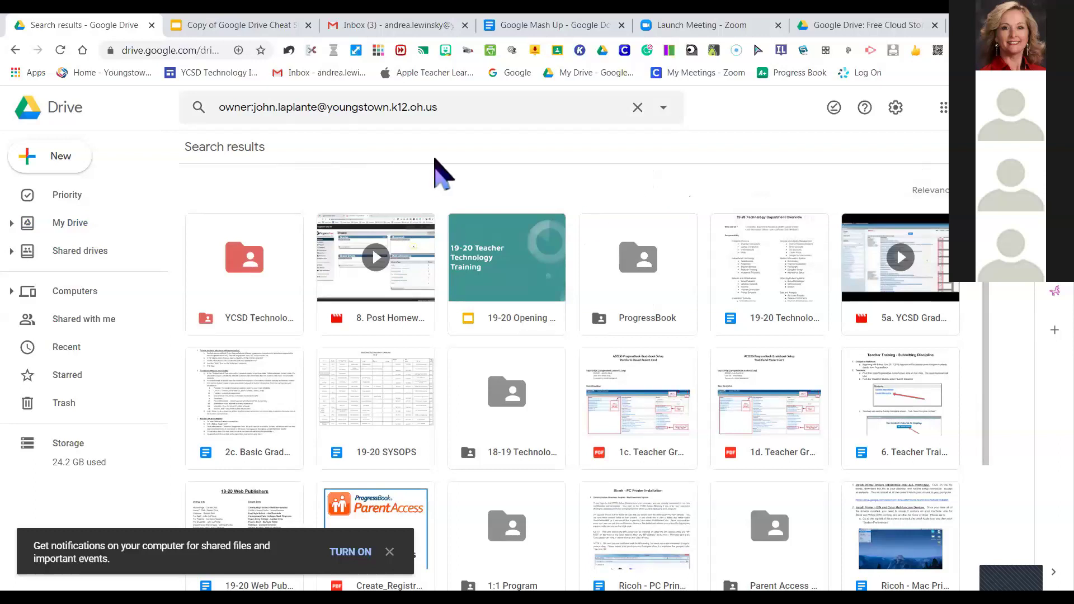
double_click(506, 112)
key("ctrl+a")
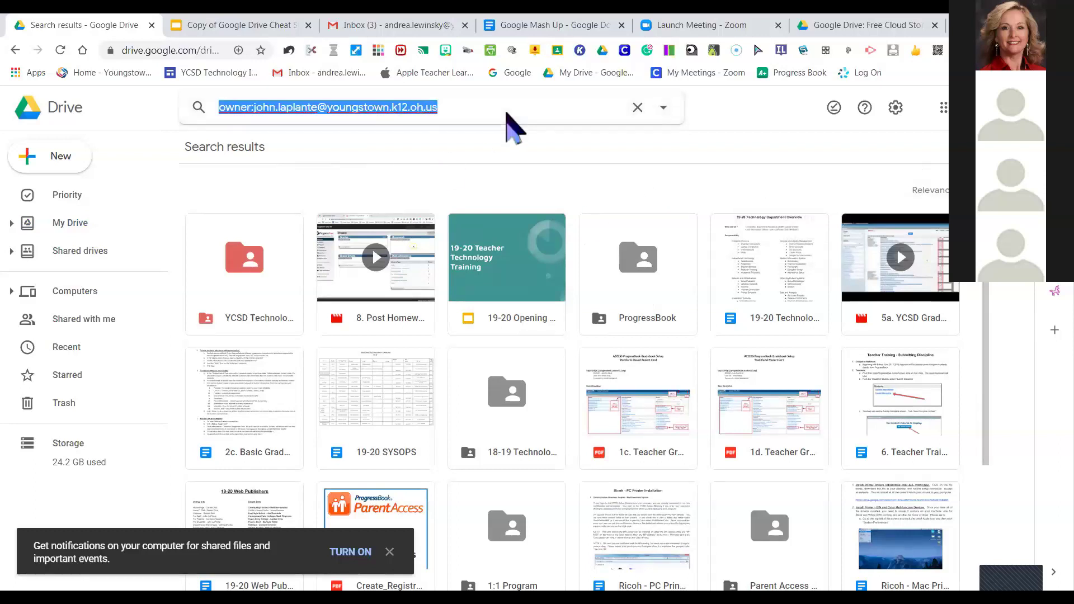
Search Drive for a colleague's name, then replace the query with 'directory' and run it
type("trella")
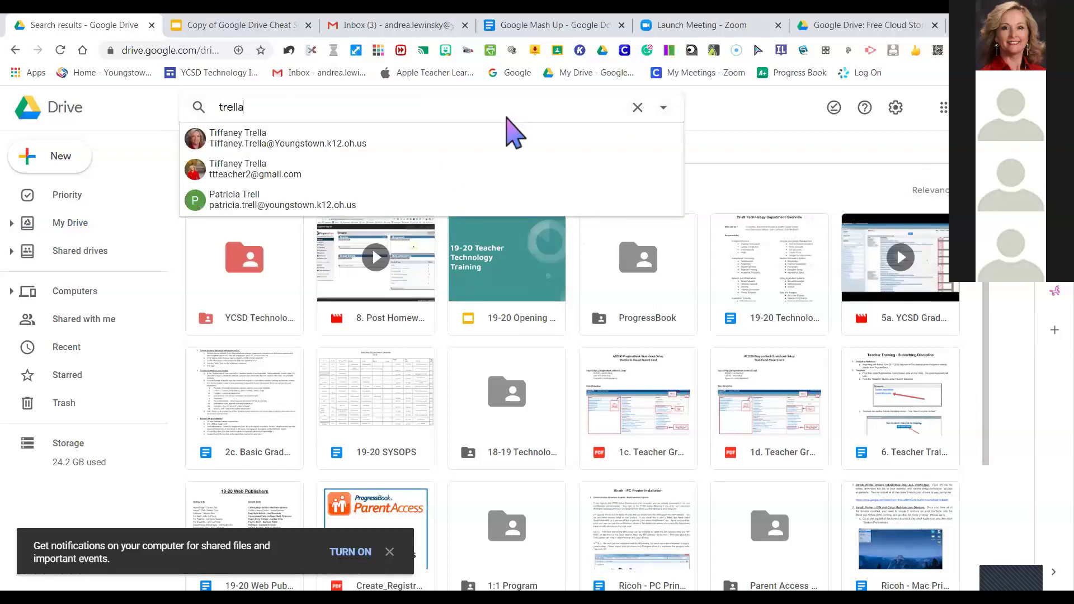
key("Return")
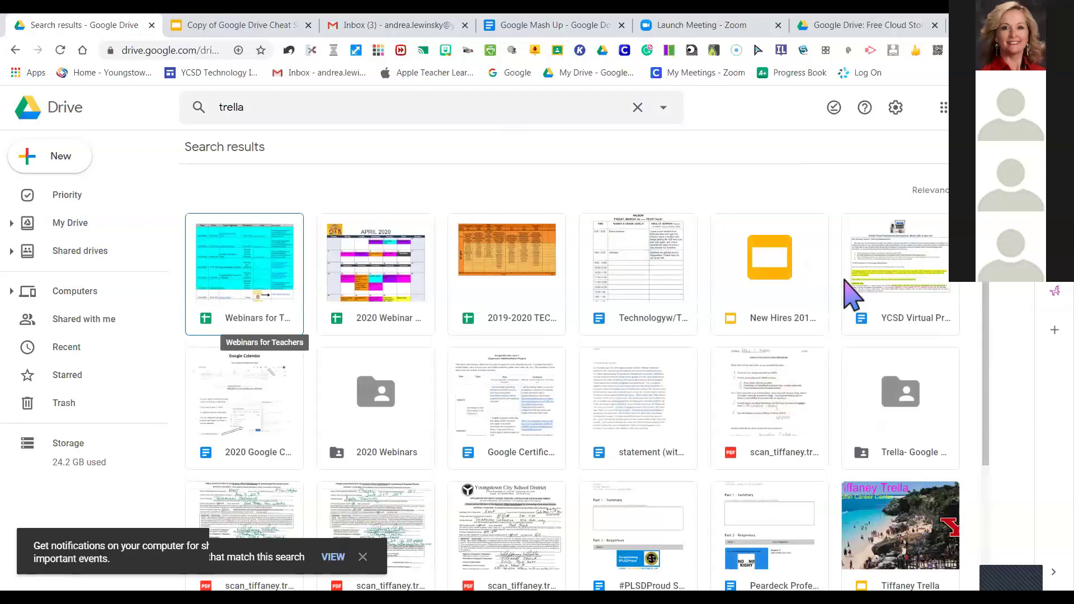
left_click(345, 115)
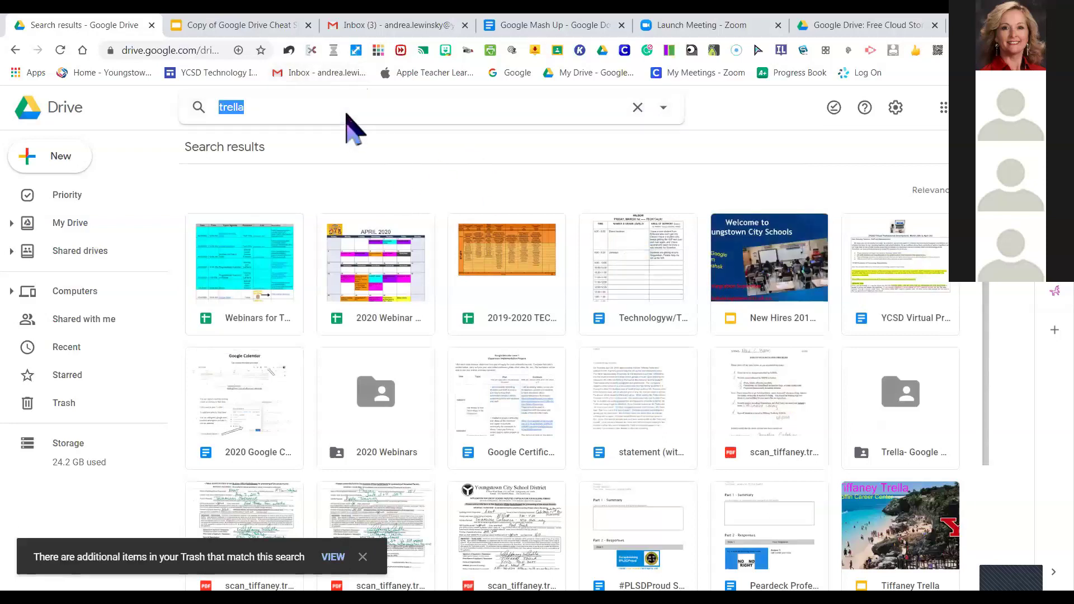
type("ctory")
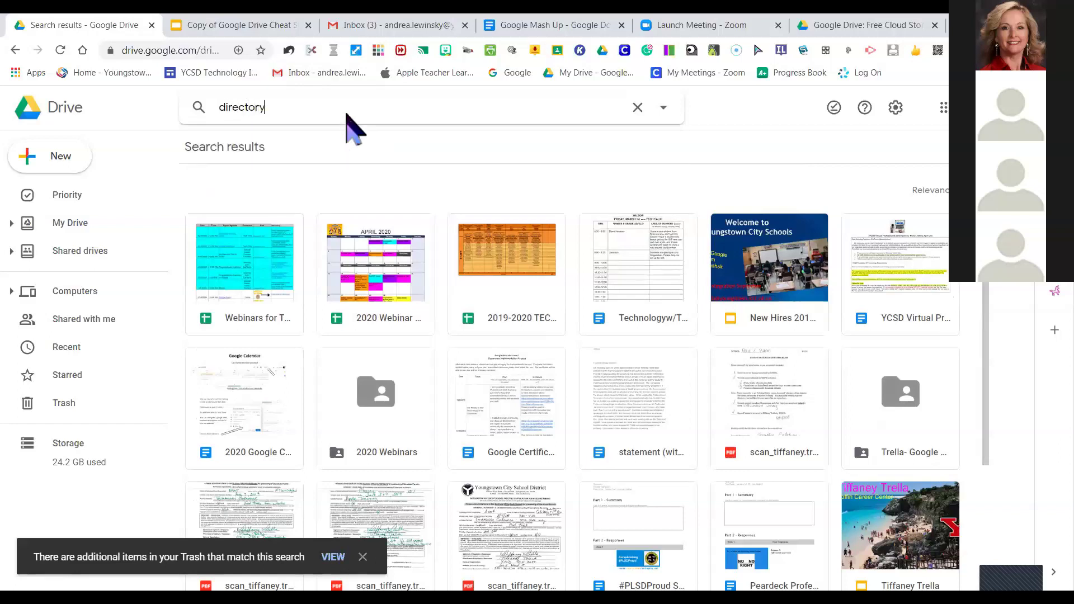
key("Return")
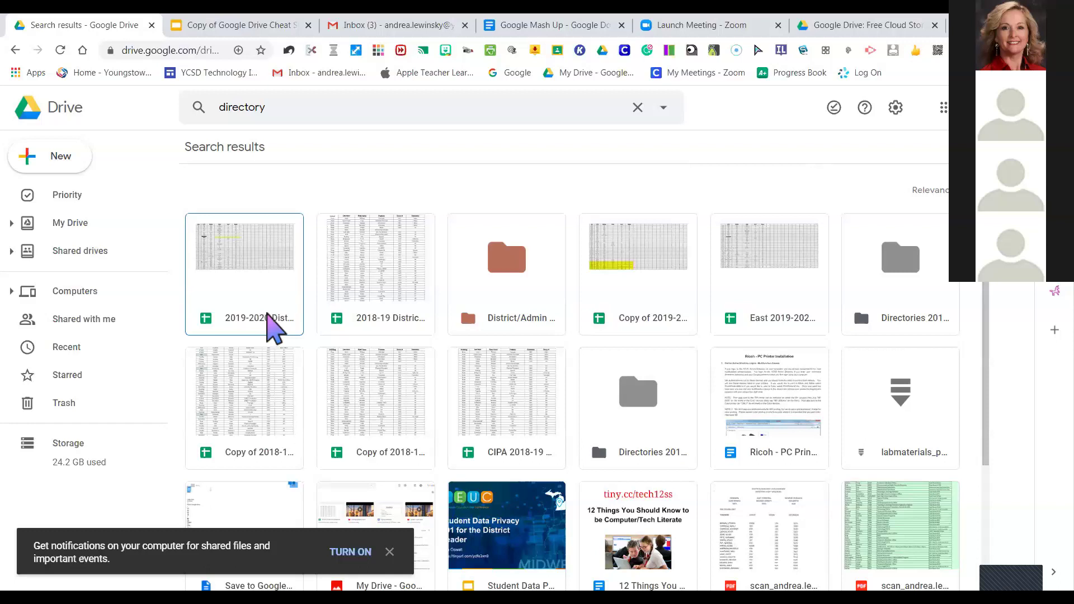
Scroll through the 'directory' search results and back up
left_click(311, 113)
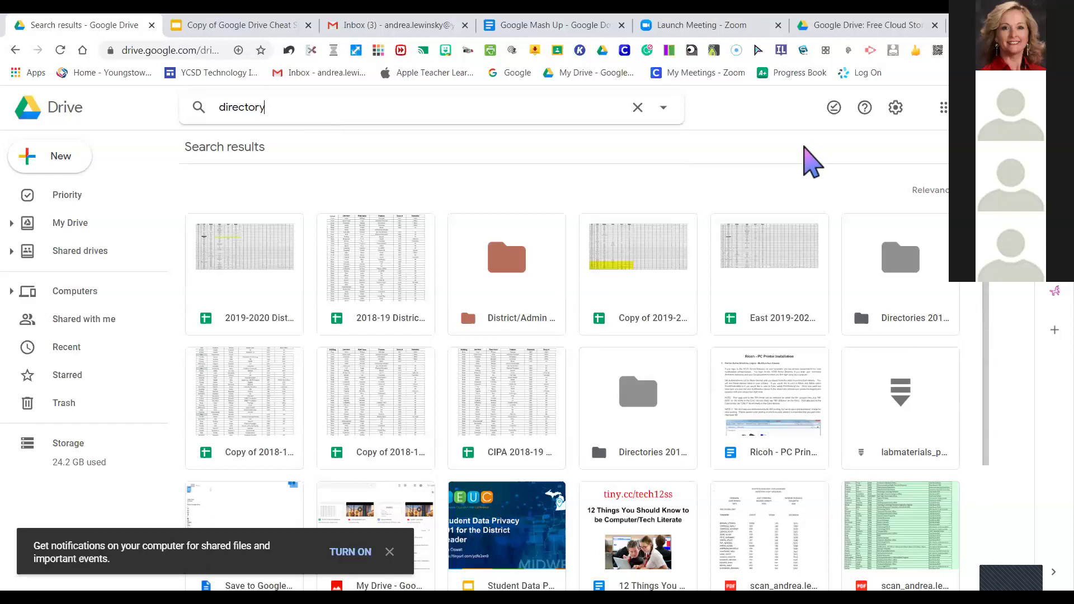
scroll(652, 187, "down", 4)
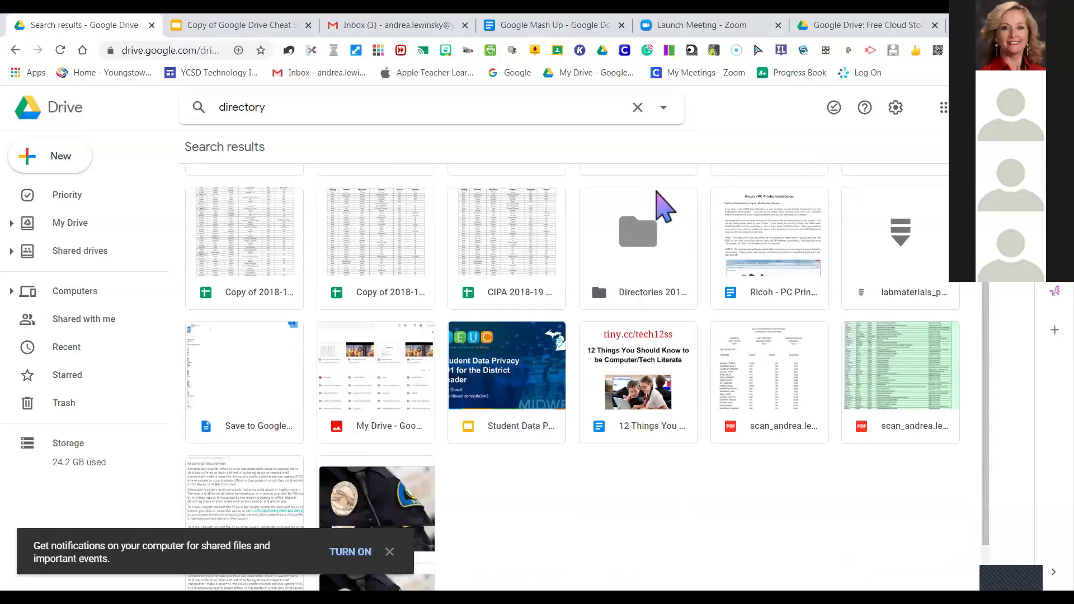
scroll(671, 235, "up", 4)
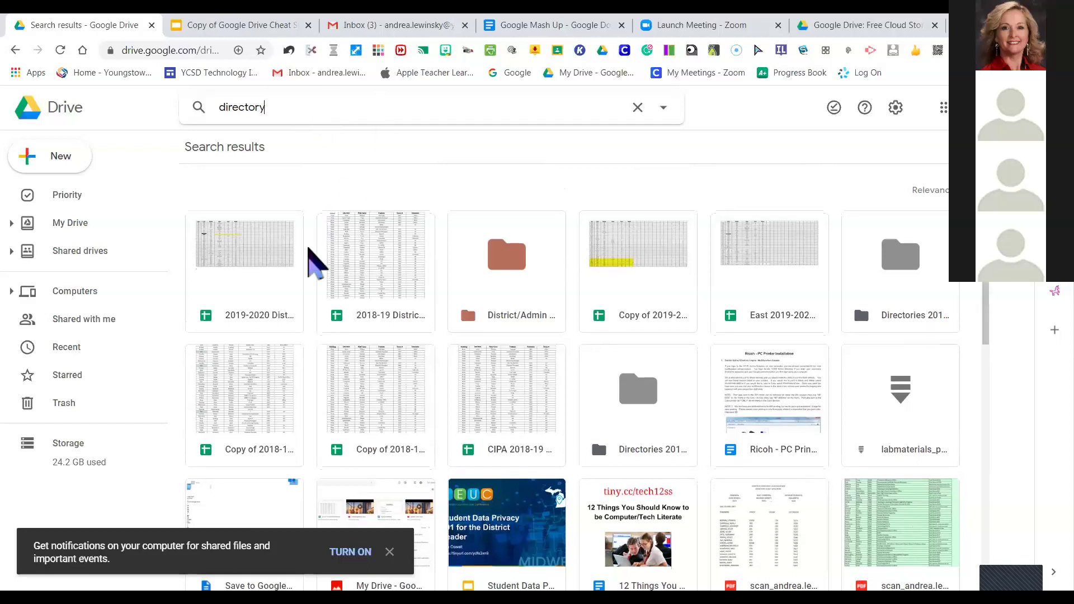
scroll(336, 280, "down", 3)
scroll(313, 280, "down", 3)
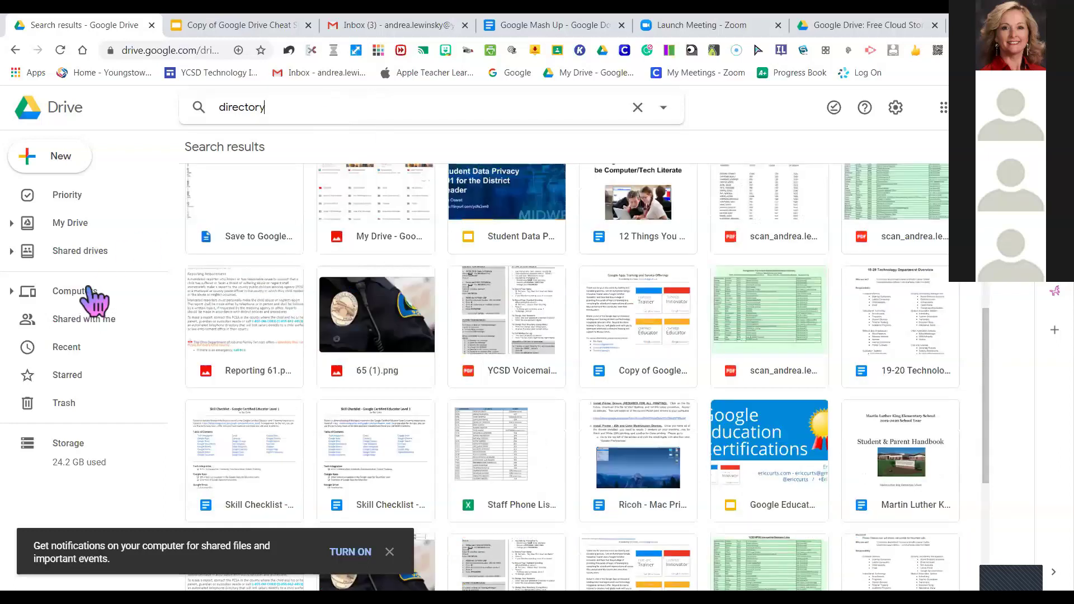
scroll(926, 358, "down", 1)
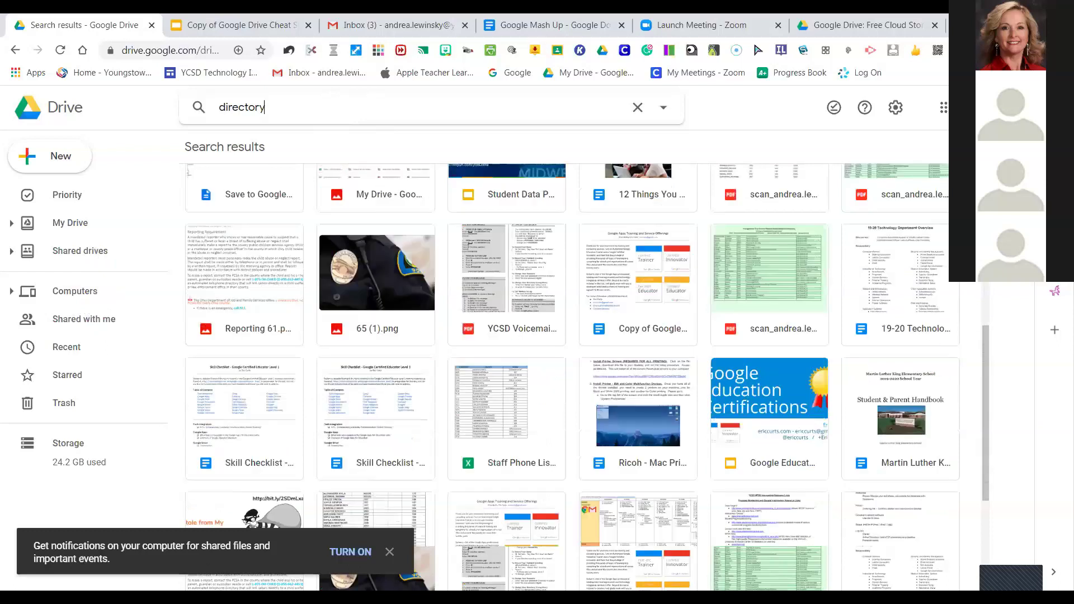
scroll(324, 137, "down", 4)
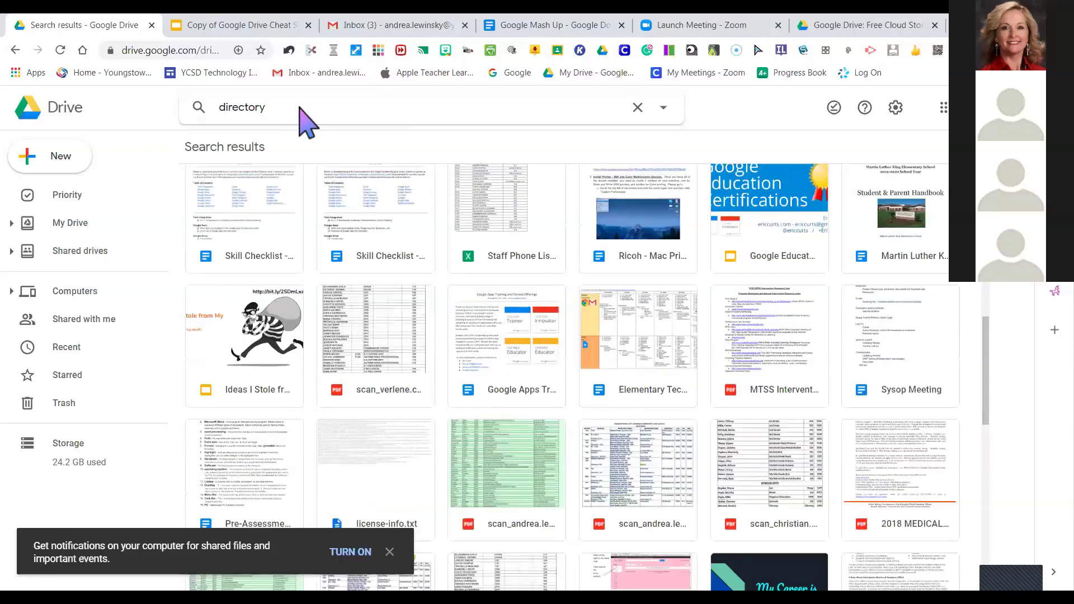
scroll(307, 123, "up", 6)
scroll(308, 120, "up", 5)
Clear the search box and select the District/Admin Directory 2019-2020 folder
left_click(308, 120)
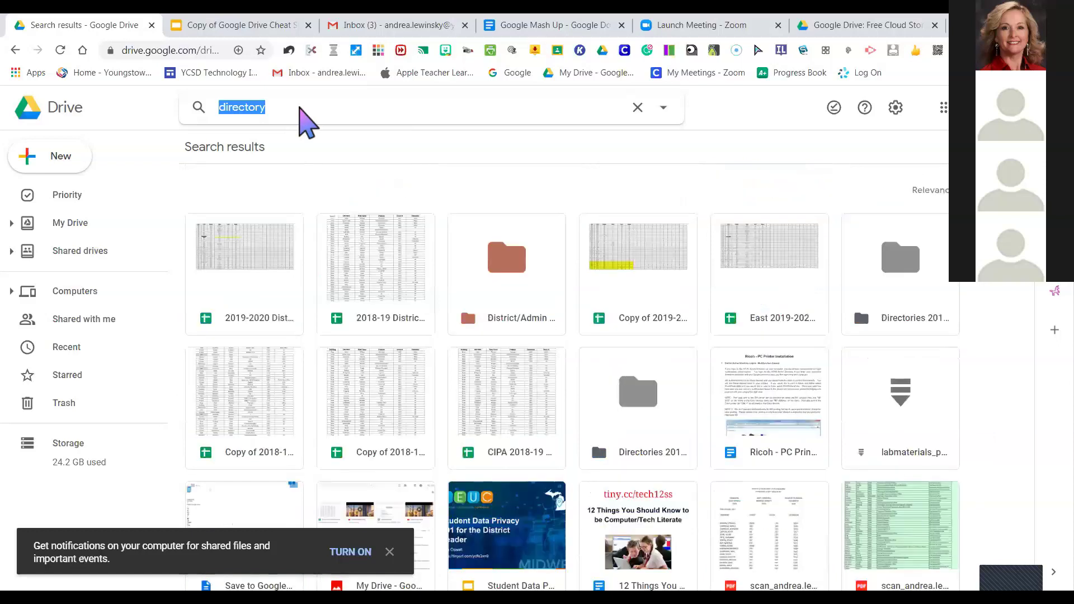
key("BackSpace")
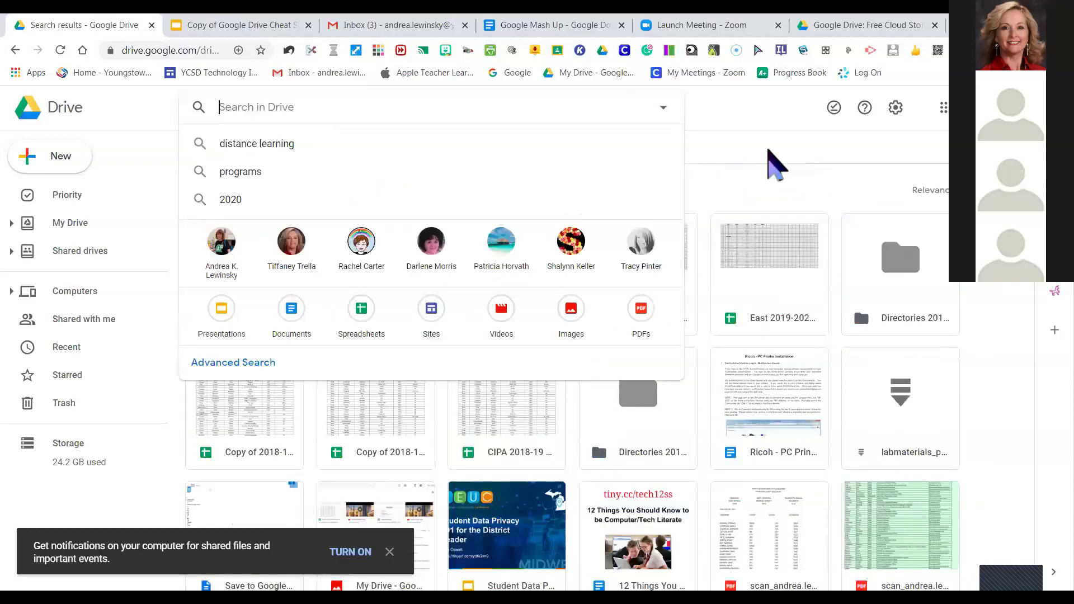
left_click(768, 150)
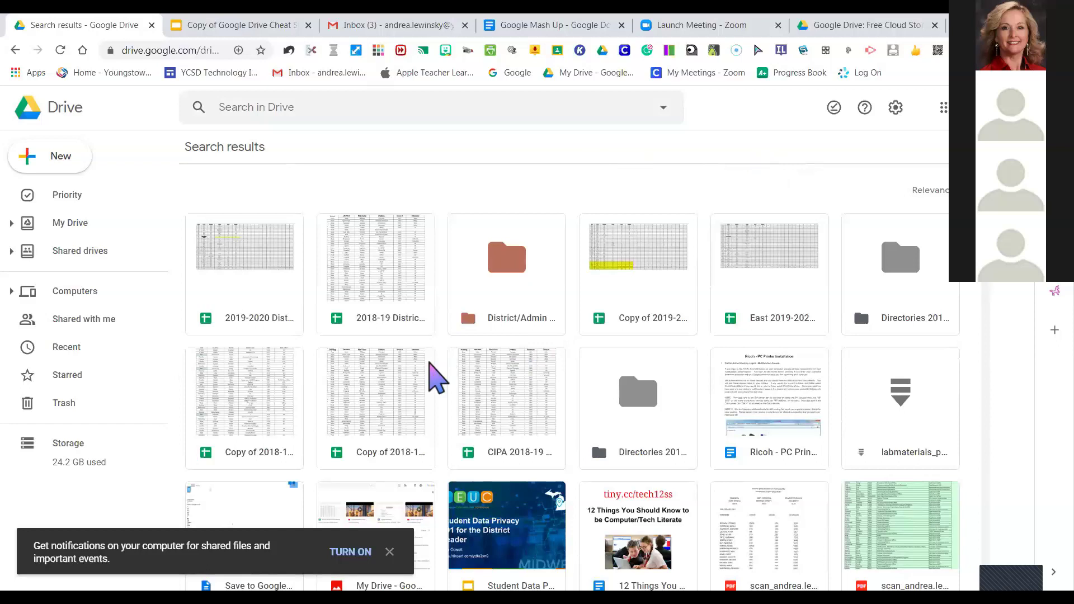
left_click(516, 261)
Check the District/Admin folder's sharing permission levels, close the dialog and return to My Drive
right_click(516, 262)
mouse_move(517, 263)
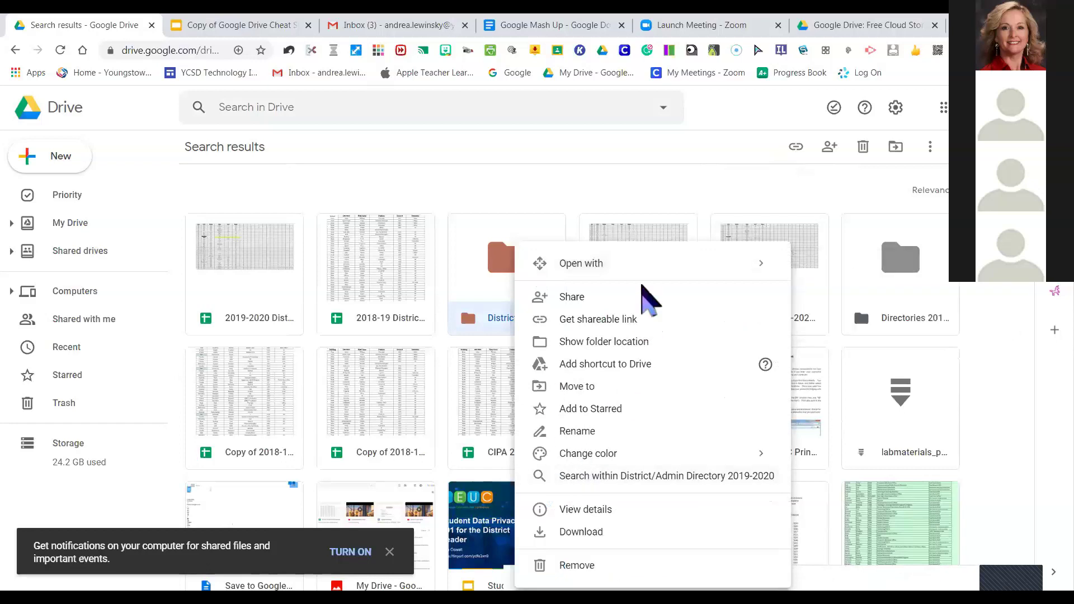
left_click(621, 295)
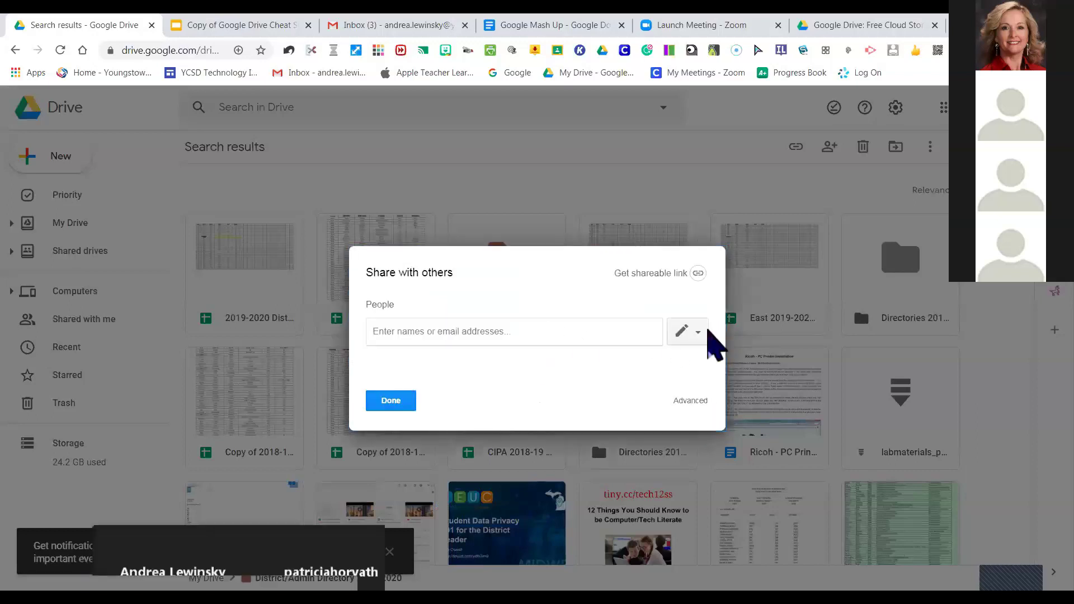
left_click(706, 332)
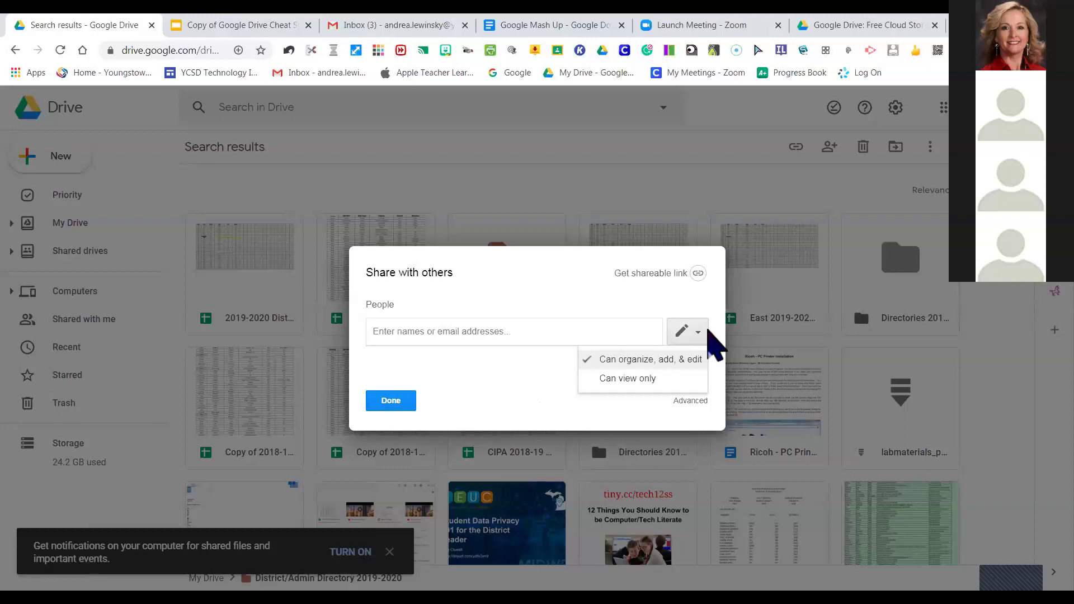
left_click(379, 403)
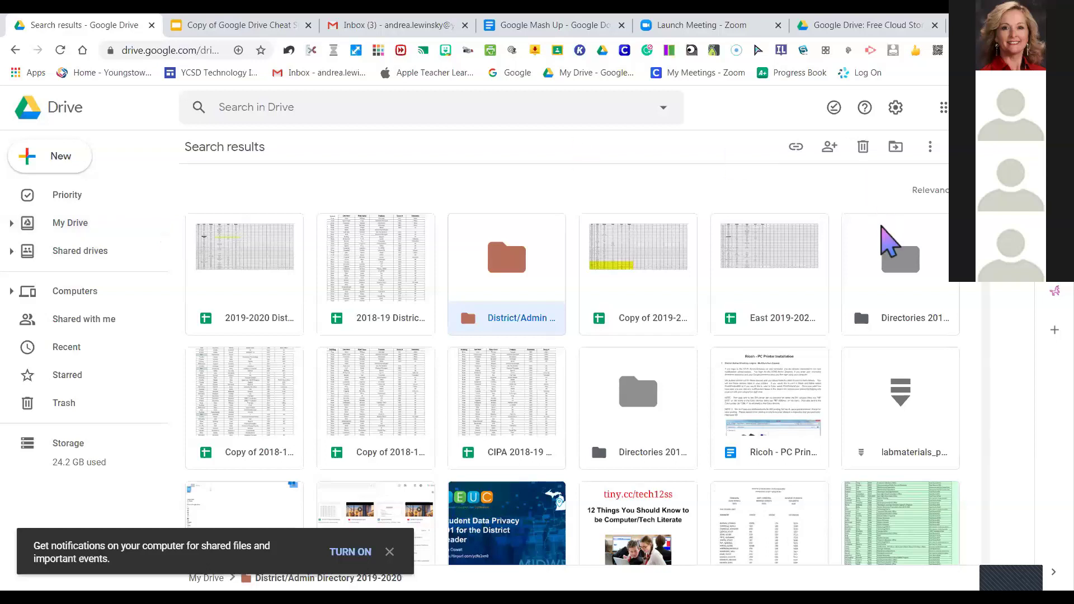
left_click(89, 226)
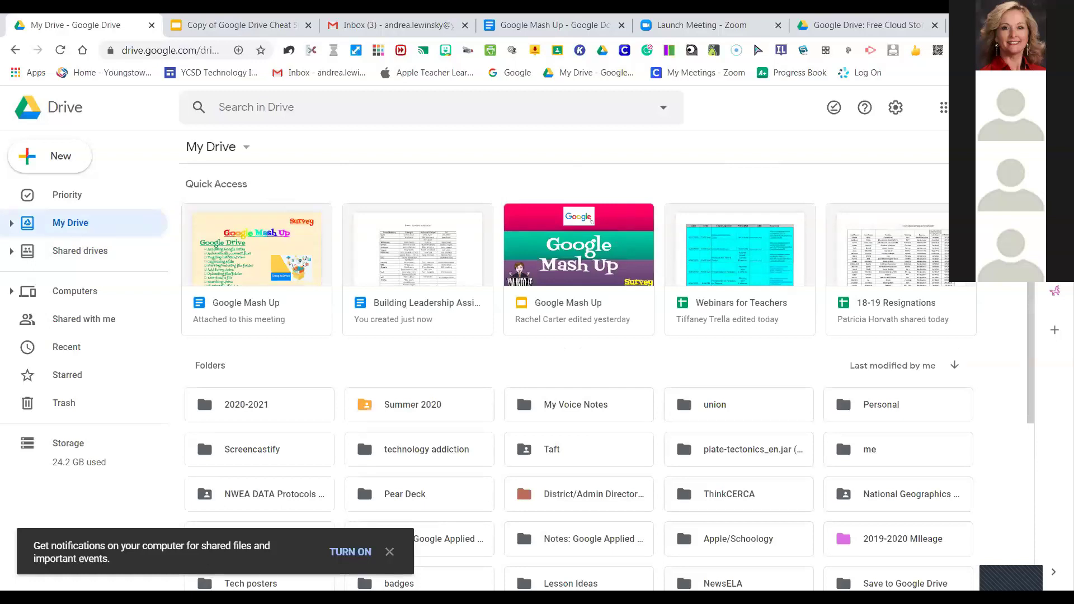
scroll(591, 222, "down", 15)
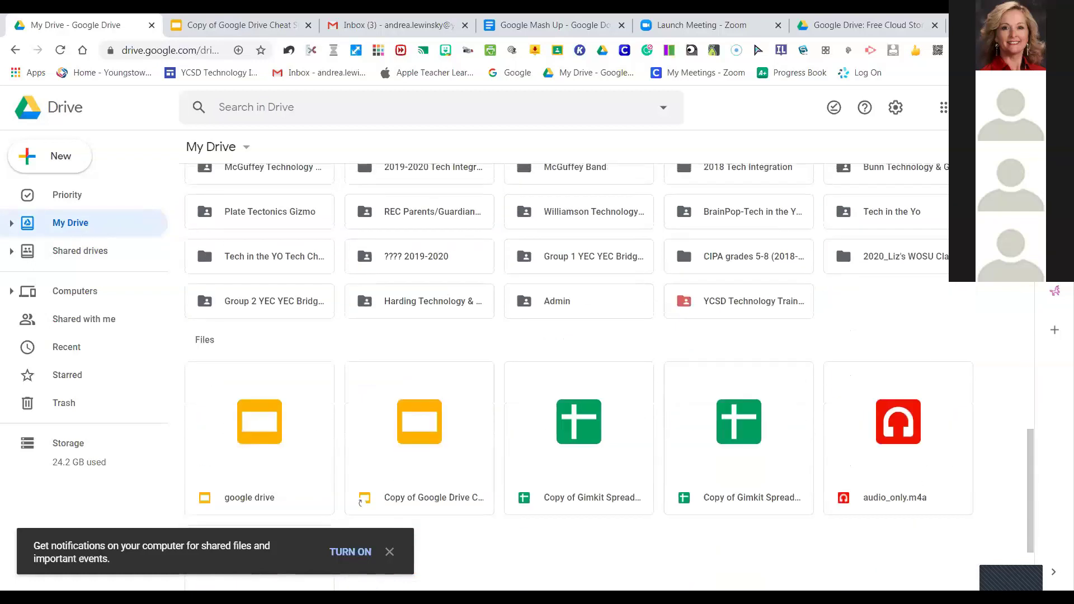
Scroll through My Drive down to loose files like audio_only.m4a and zoom_0.mp4
scroll(1036, 347, "down", 3)
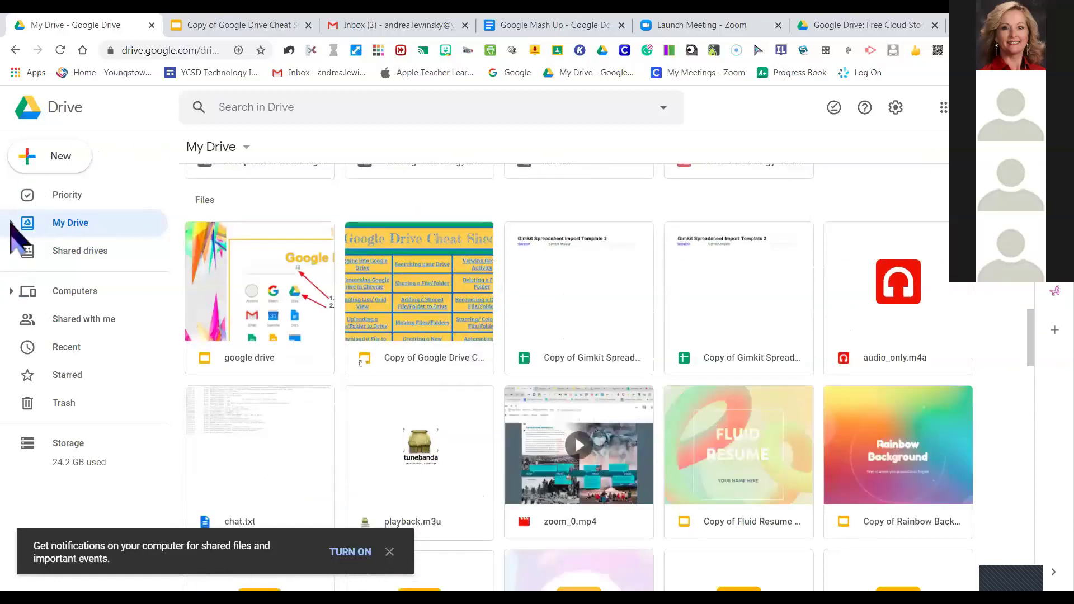
scroll(19, 235, "up", 1)
scroll(52, 257, "up", 10)
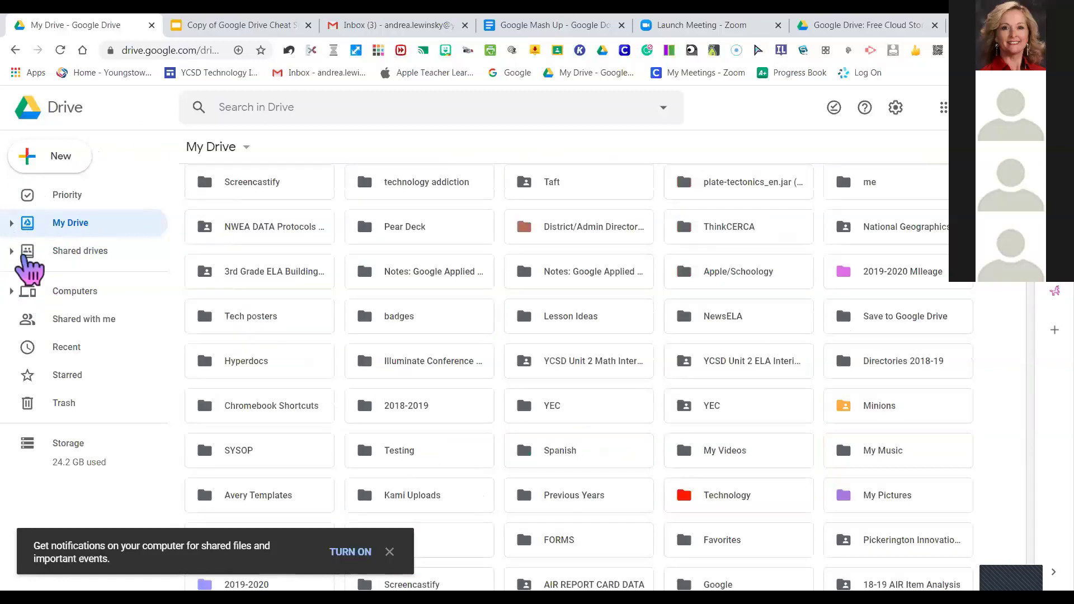
scroll(84, 280, "up", 5)
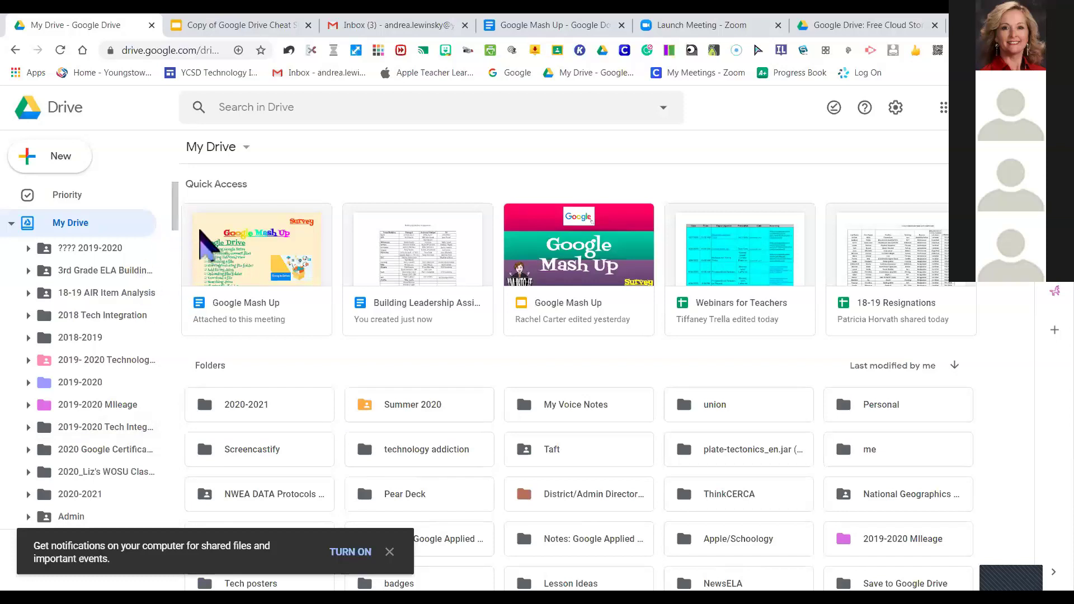
scroll(174, 252, "down", 3)
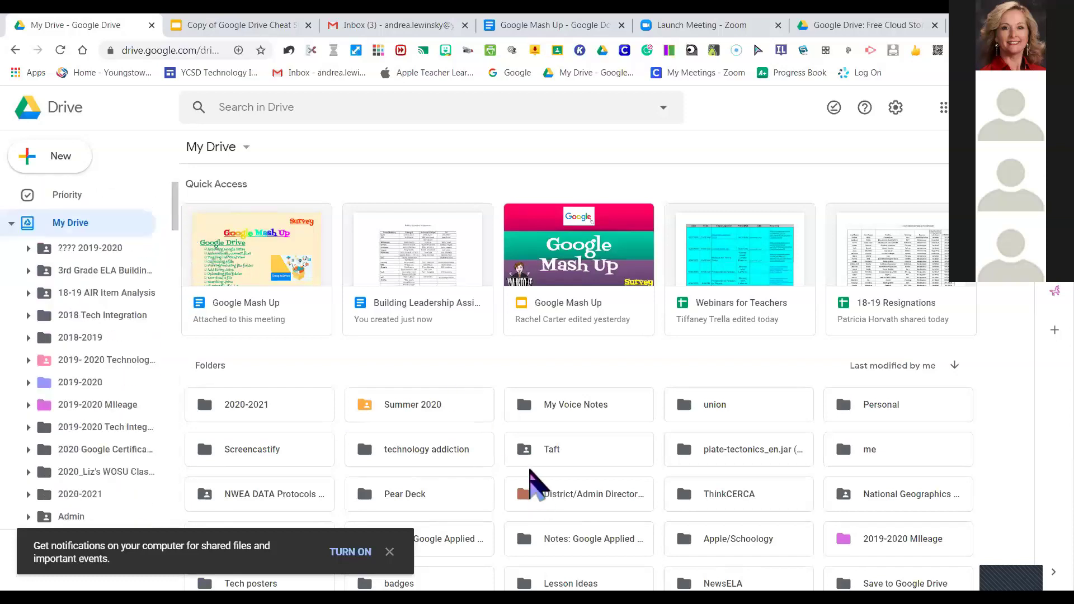
scroll(504, 415, "down", 8)
scroll(508, 415, "down", 12)
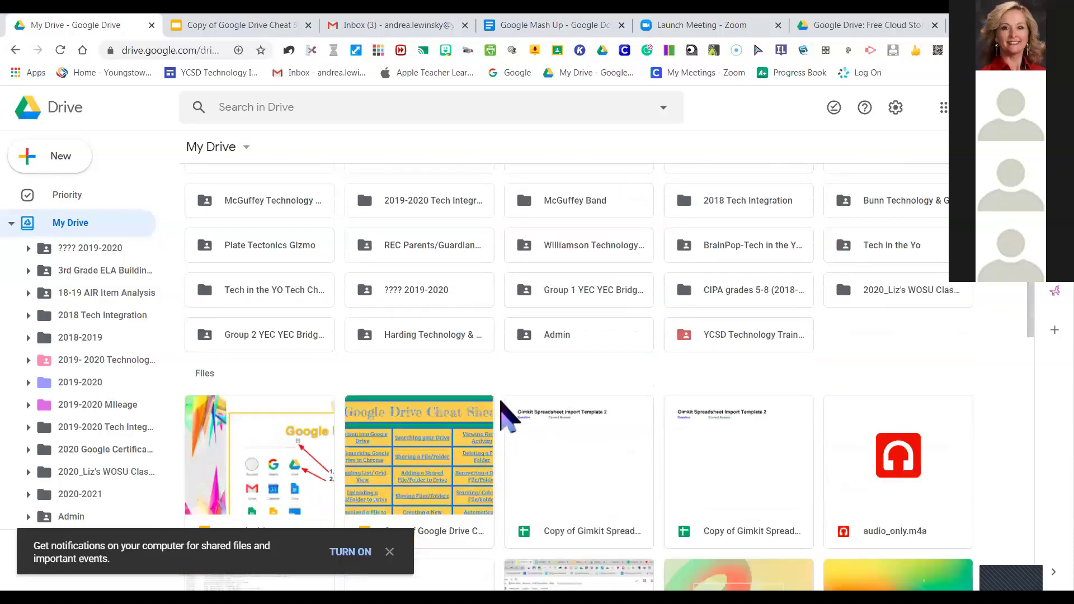
scroll(508, 415, "up", 1)
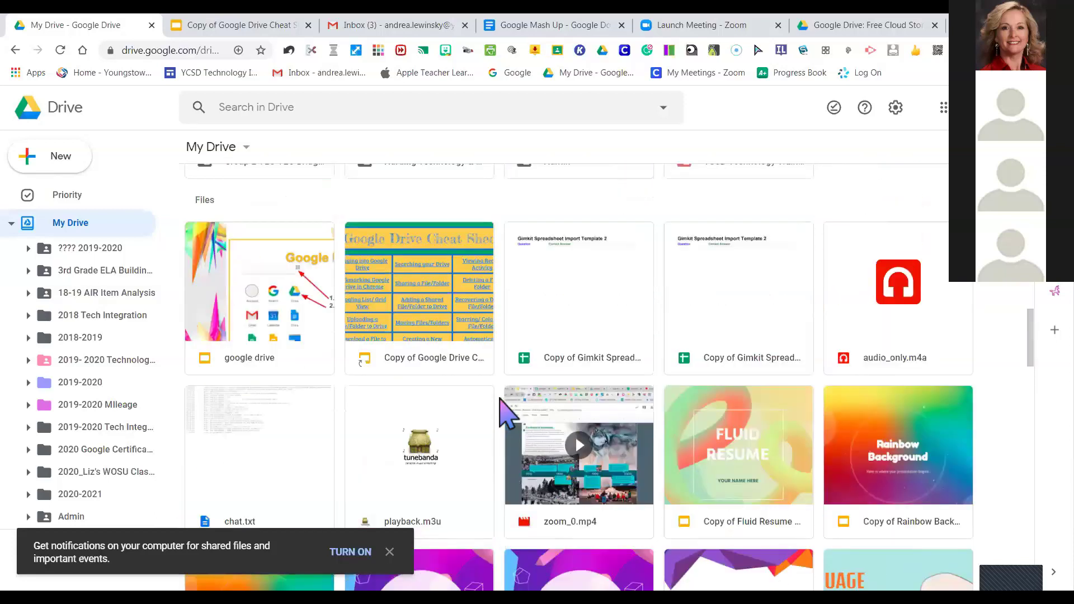
Move the Google Drive cheat sheet copy and two other selected files into the 2020-2021 folder
left_click_drag(275, 316, 261, 298)
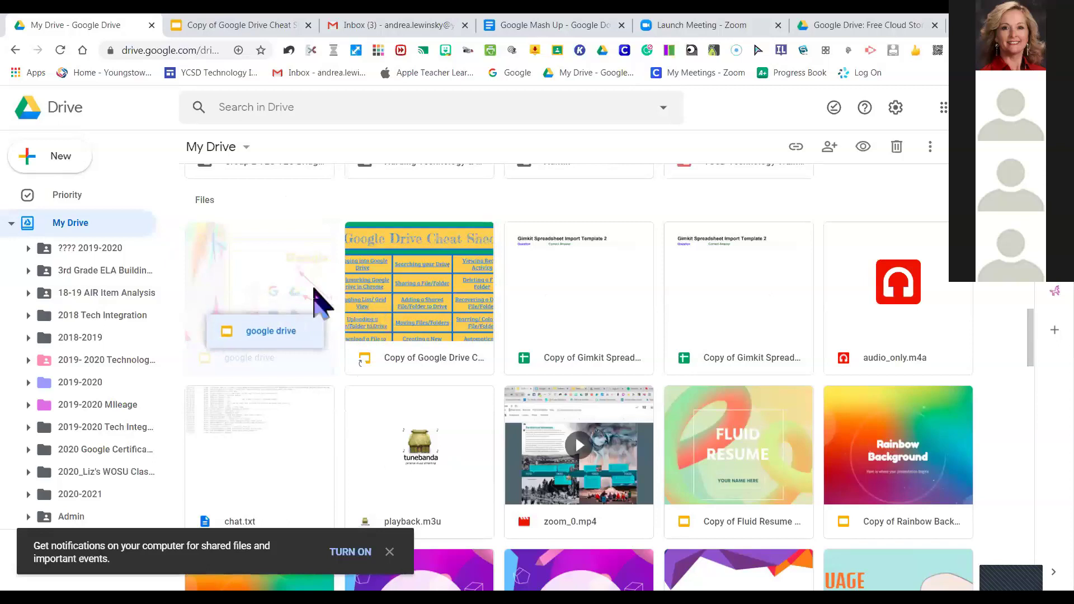
left_click_drag(313, 398, 300, 333)
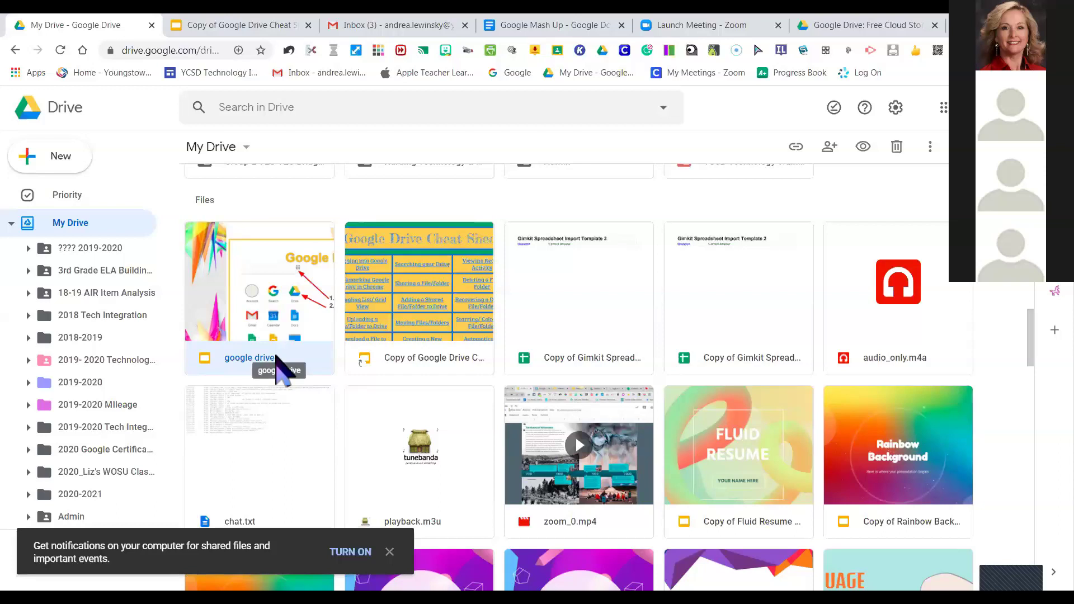
left_click(391, 336, "ctrl")
left_click_drag(391, 336, 259, 340)
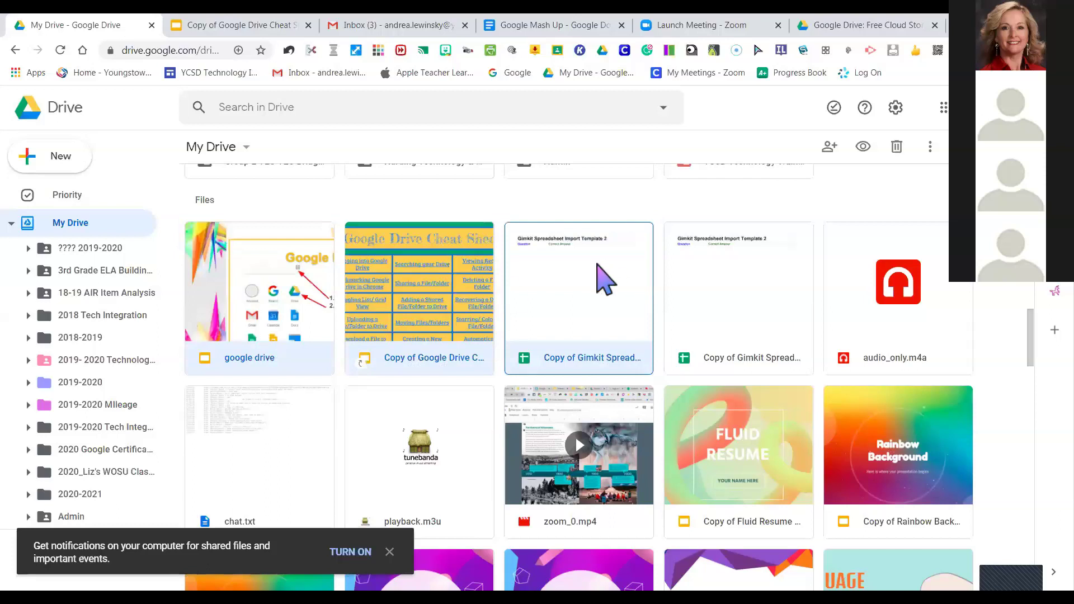
left_click_drag(414, 305, 55, 407)
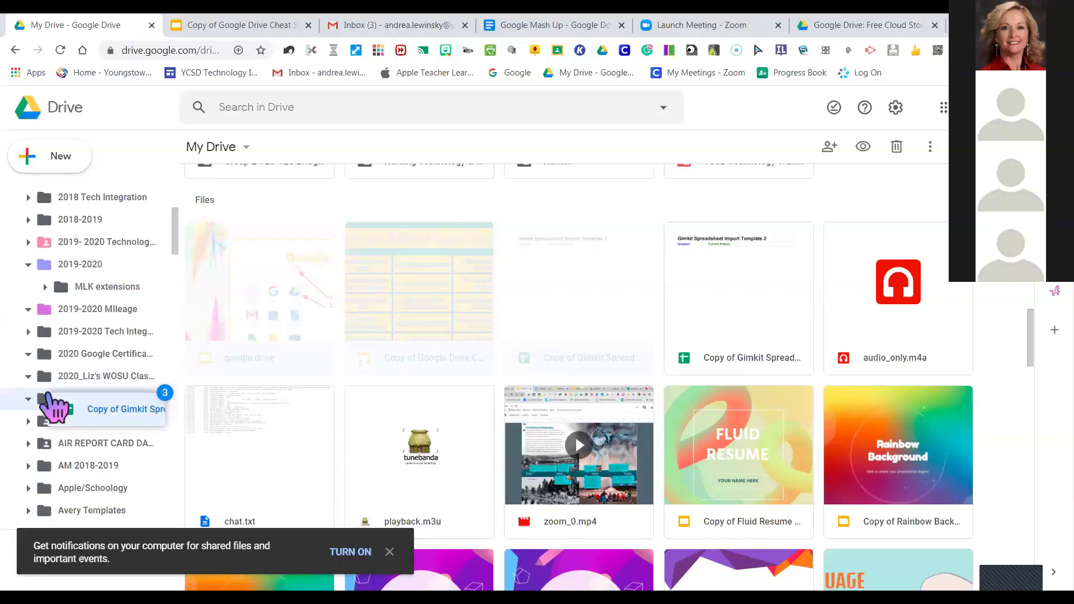
left_click_drag(50, 403, 49, 402)
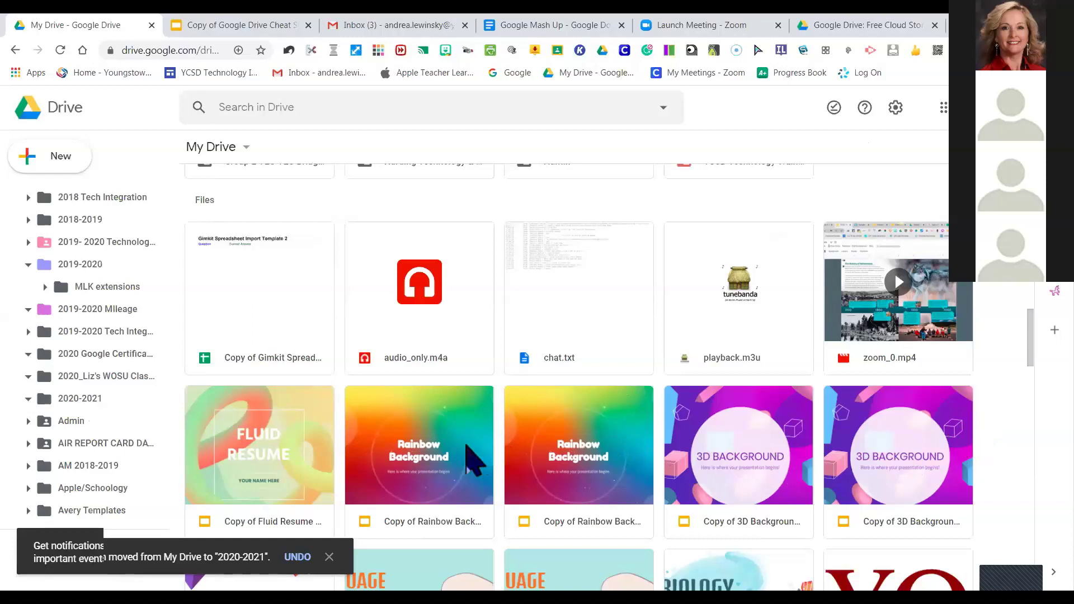
left_click_drag(249, 476, 223, 442)
Select the Fluid Resume, Rainbow Background and 3D Background copies and drag them to a sidebar folder
scroll(151, 386, "down", 4)
scroll(140, 394, "down", 5)
scroll(140, 394, "down", 15)
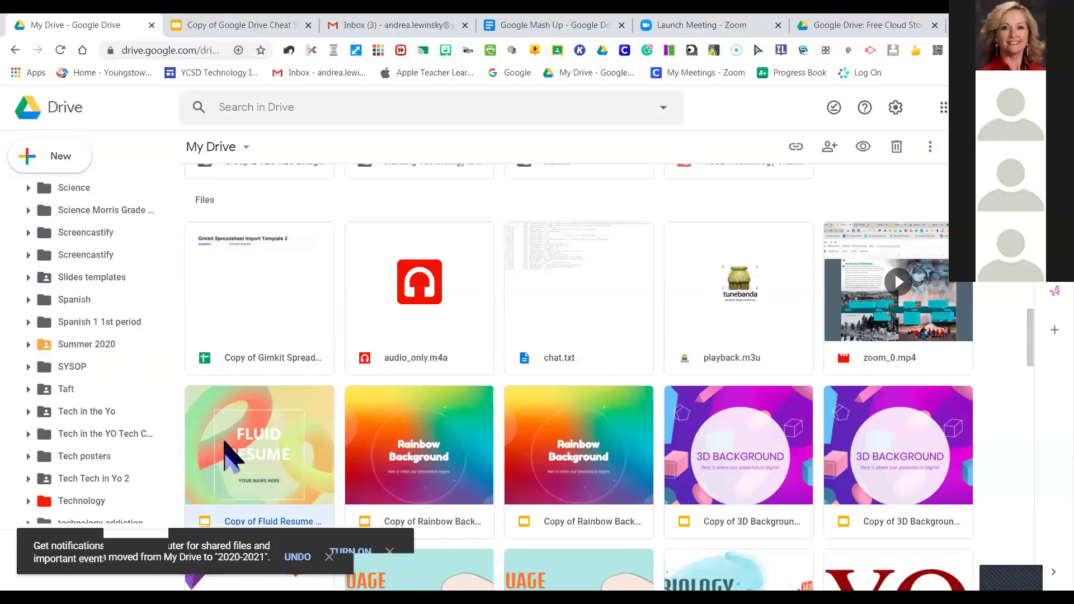
left_click(601, 489, "shift")
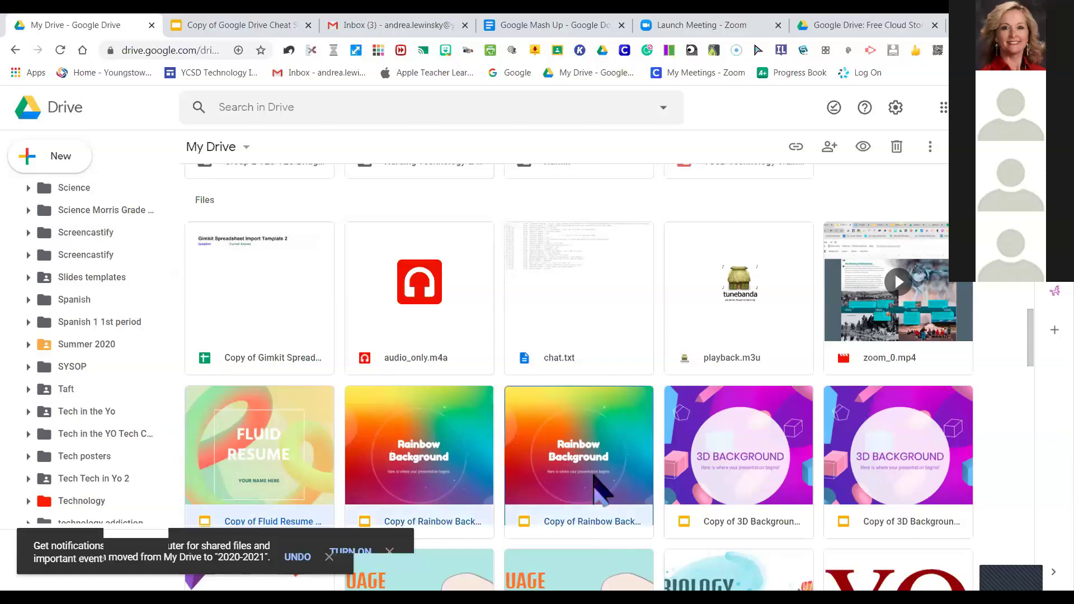
left_click(918, 475, "shift")
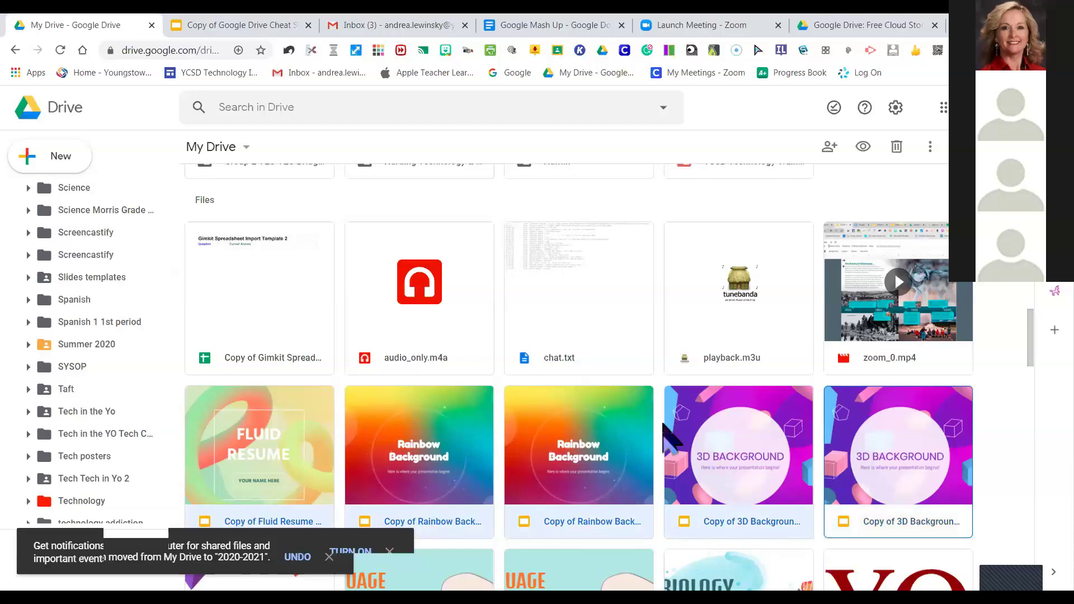
left_click(310, 445)
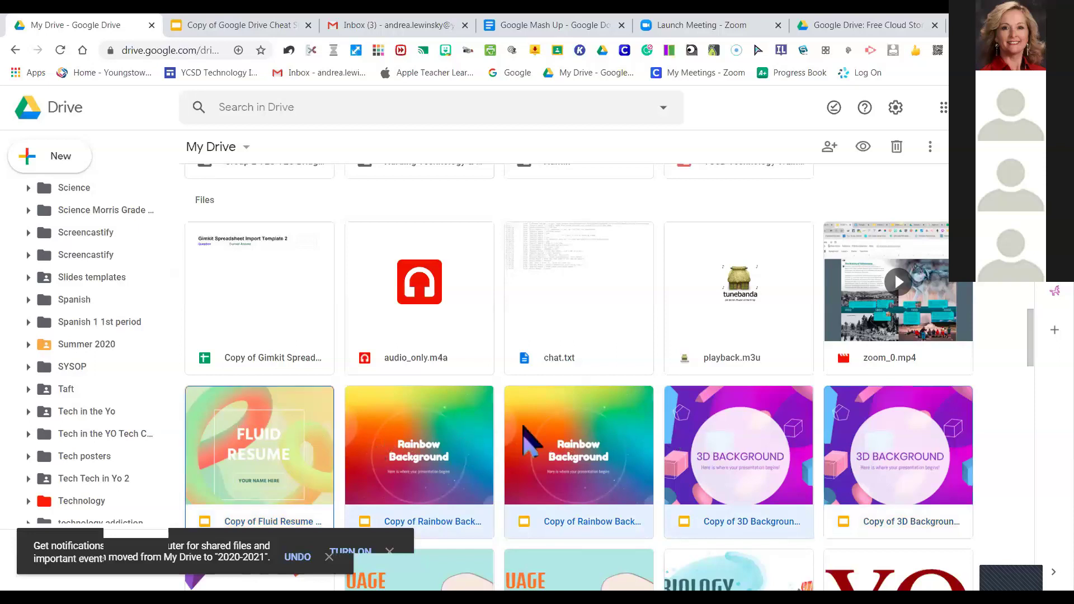
left_click(560, 442, "ctrl")
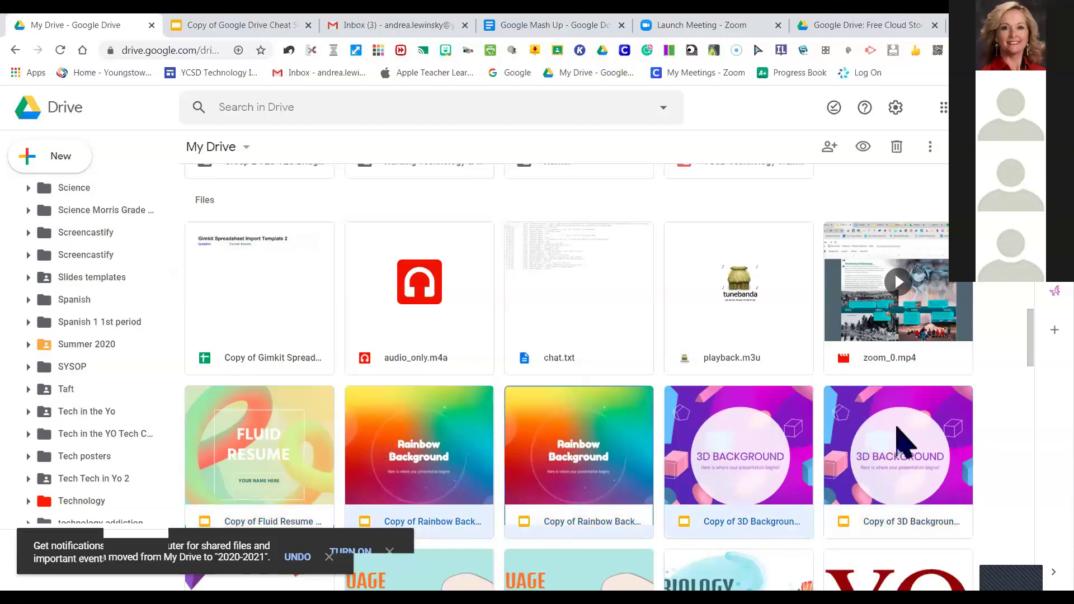
left_click(908, 438, "ctrl")
left_click_drag(286, 426, 223, 463)
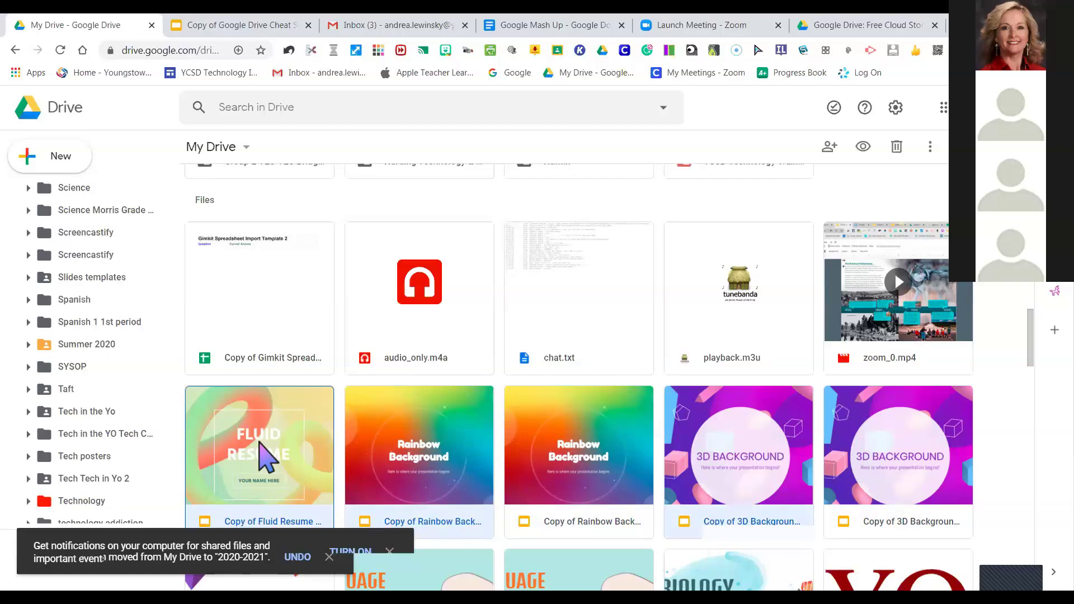
Add shortcuts to all five slide copies in the Slides templates folder, then clear the selection
left_click(557, 497, "ctrl")
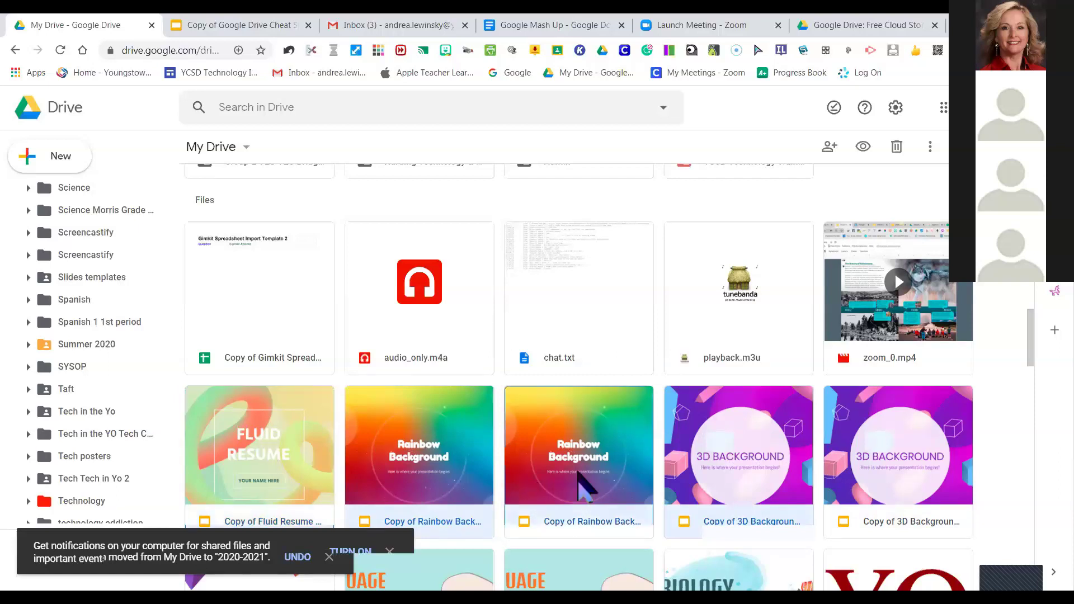
left_click(890, 470, "ctrl")
left_click_drag(276, 439, 34, 278)
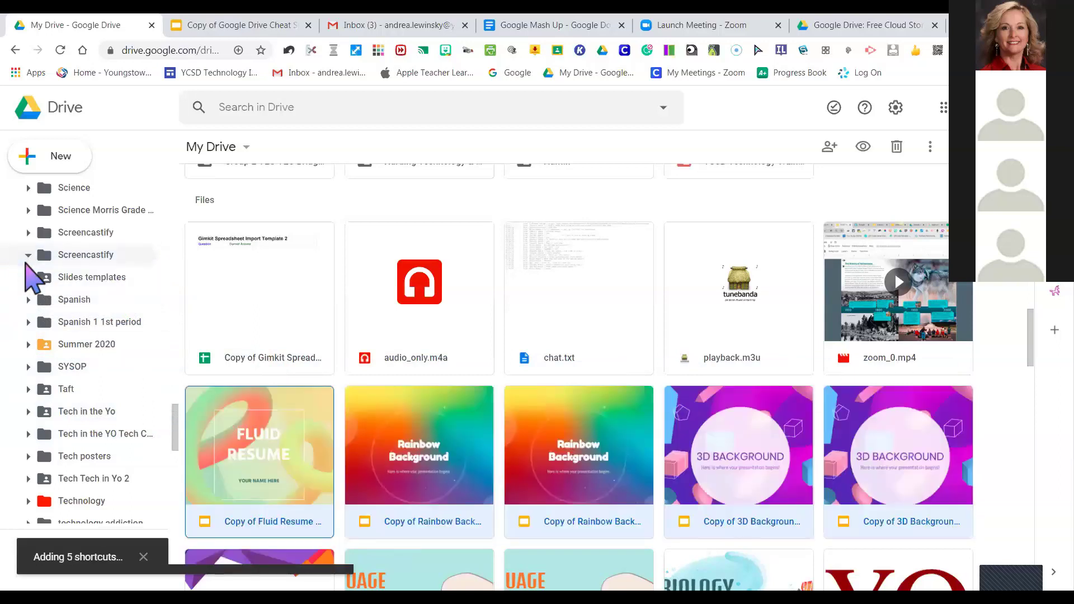
left_click(560, 250)
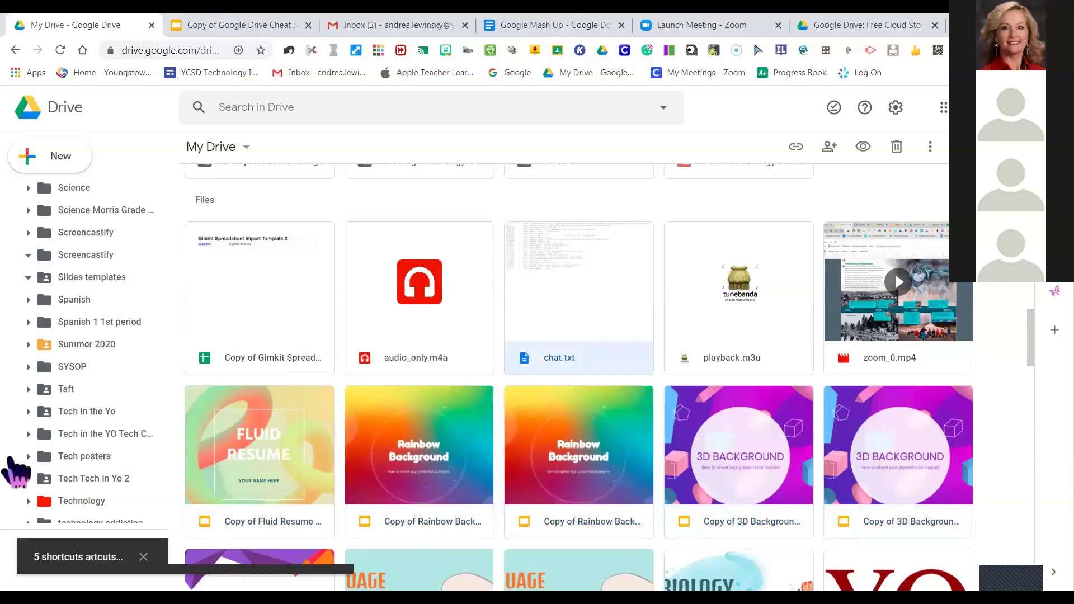
scroll(123, 280, "down", 6)
scroll(118, 268, "down", 3)
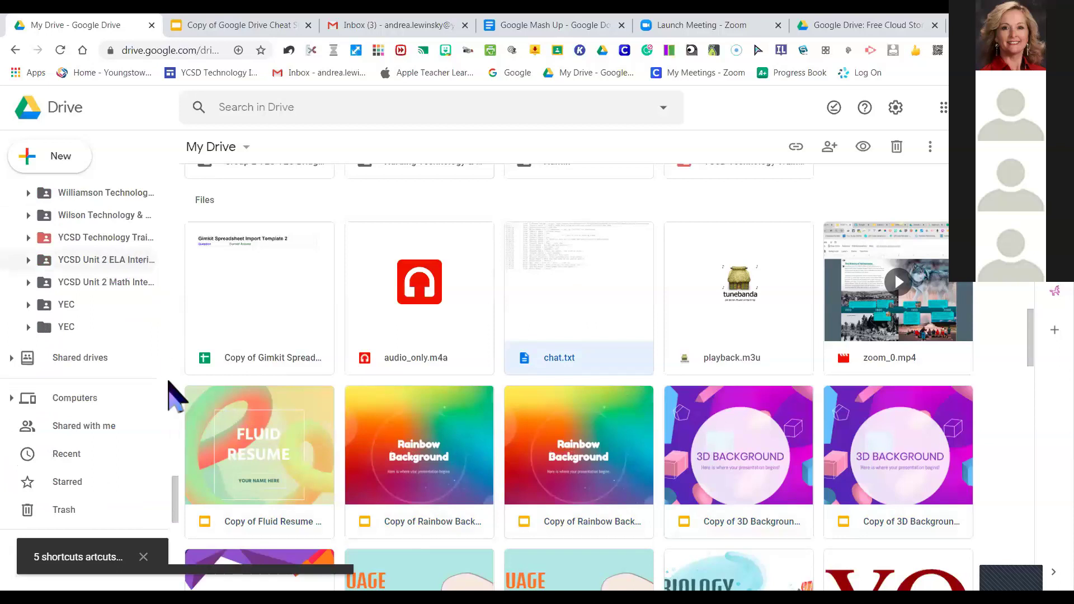
Permanently delete the second Untitled Apr 1 video from the Trash
left_click(63, 510)
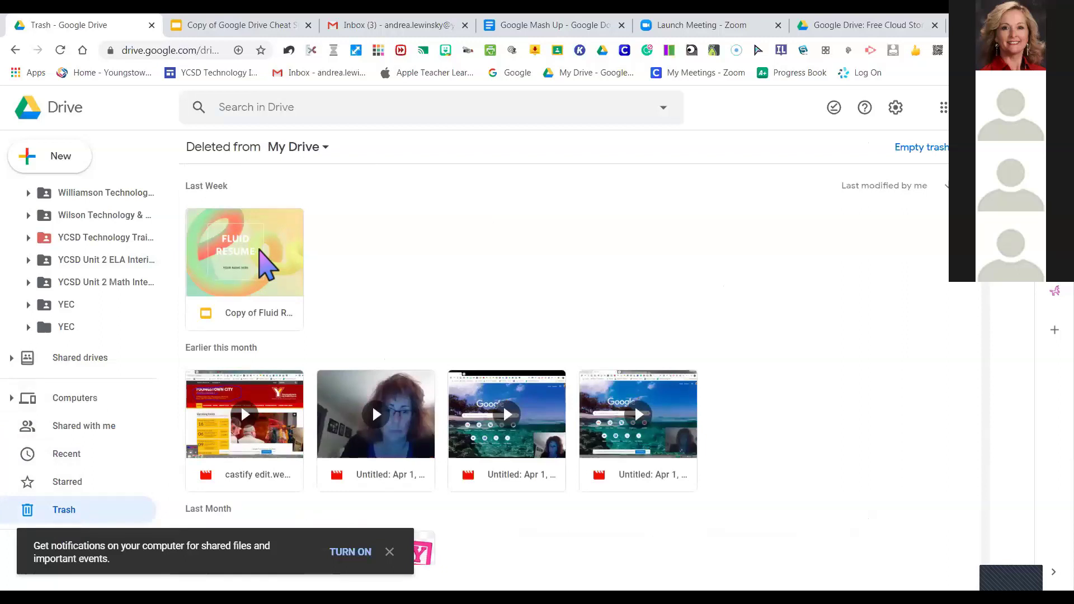
right_click(261, 252)
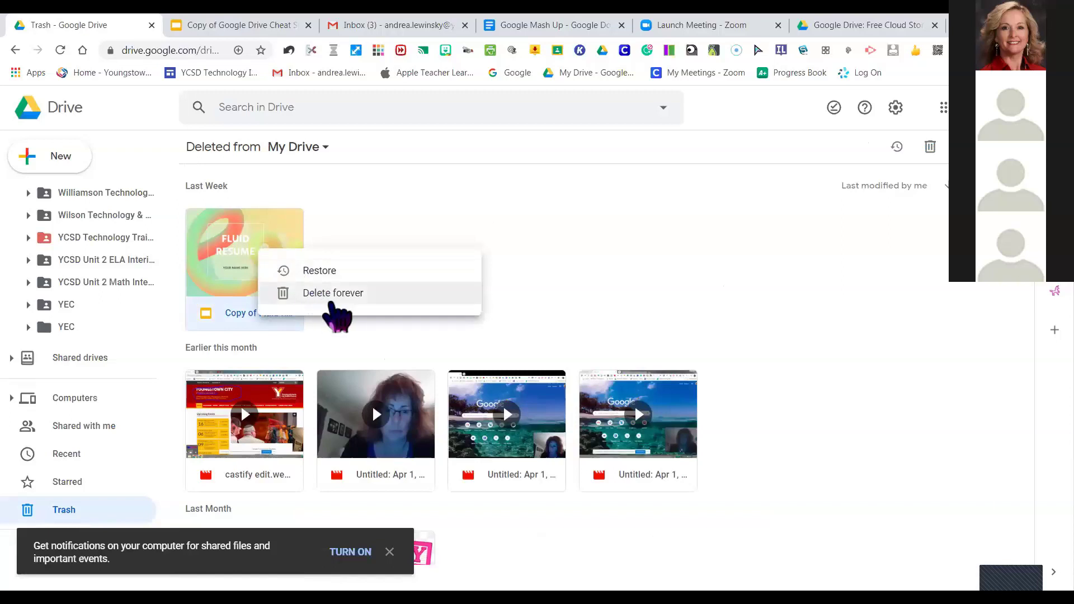
right_click(394, 441)
left_click(473, 479)
left_click(564, 389)
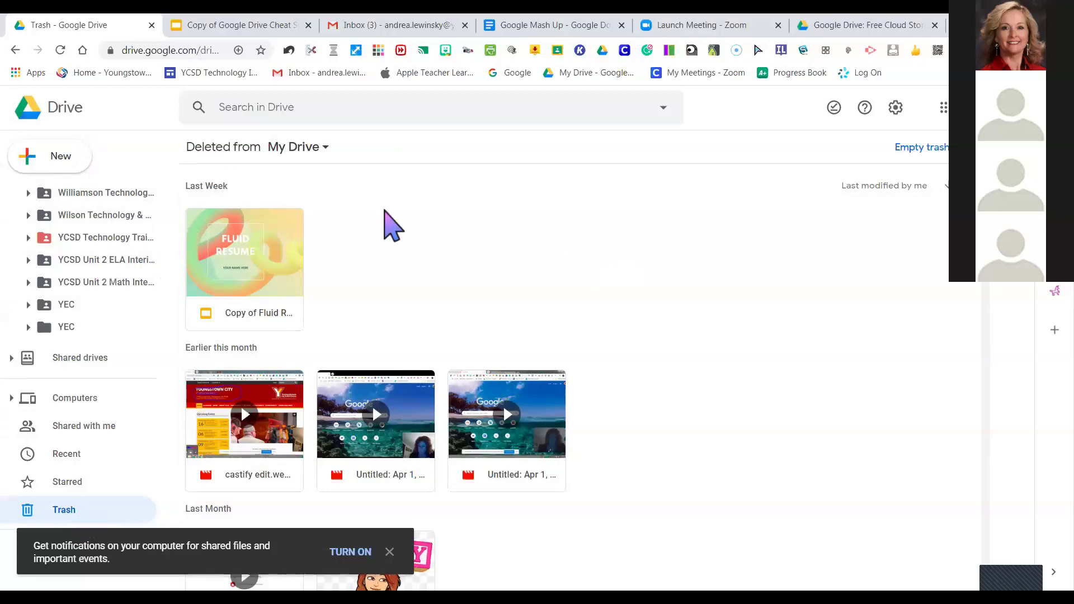
Look at the option menus of the Unit 2 Math and YEC folders without changing anything
right_click(116, 288)
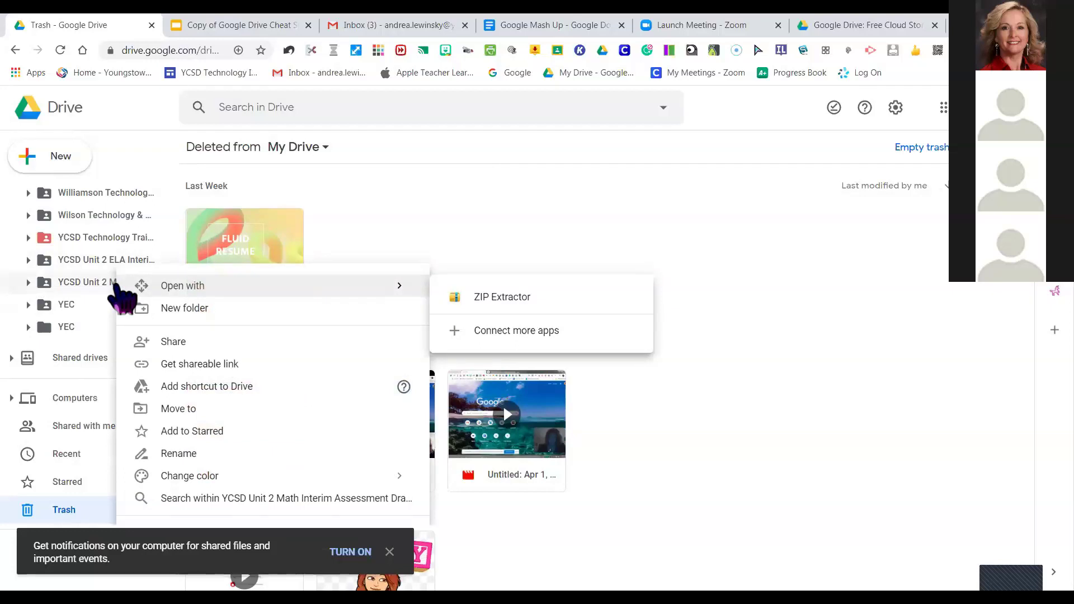
left_click(851, 323)
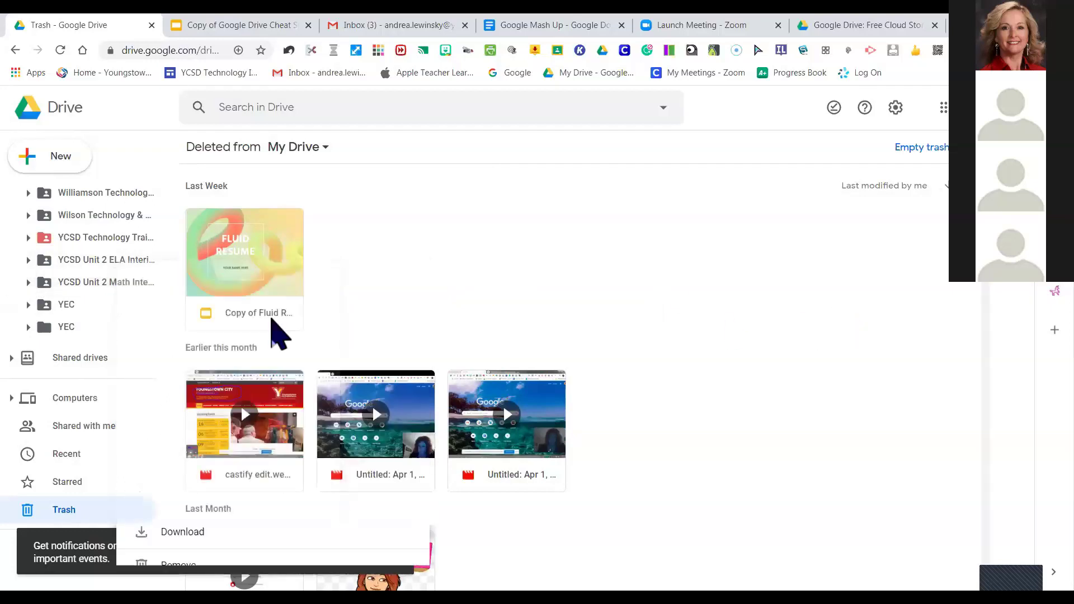
right_click(68, 332)
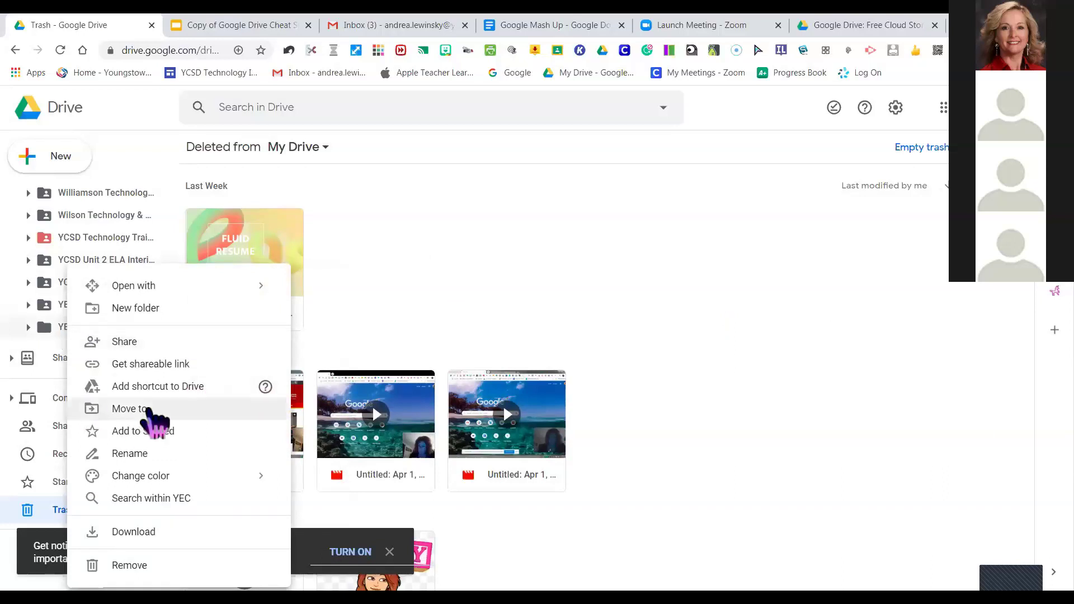
left_click(599, 343)
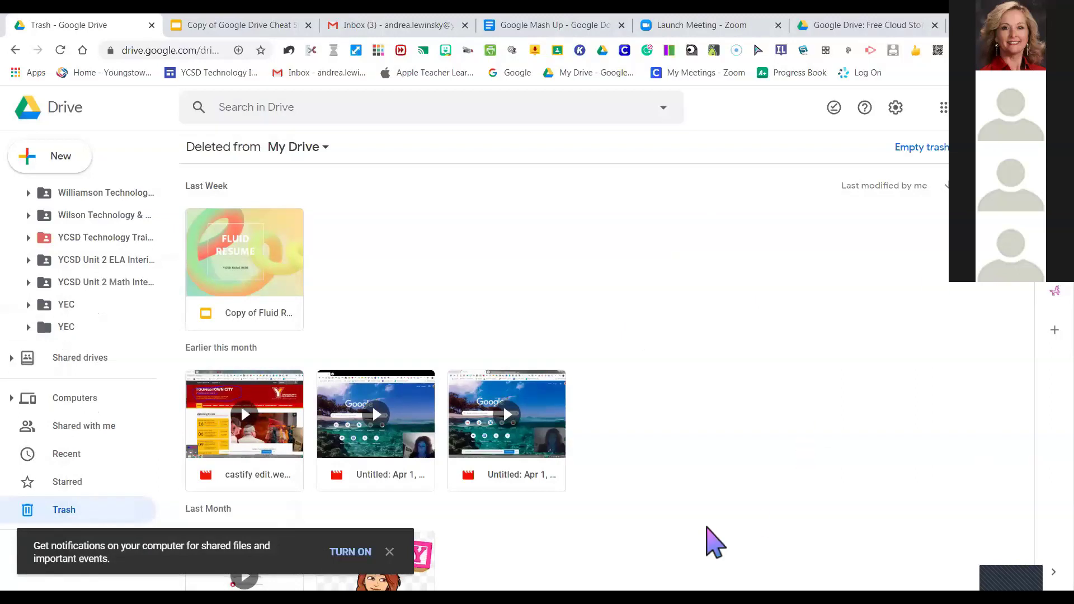
right_click(67, 327)
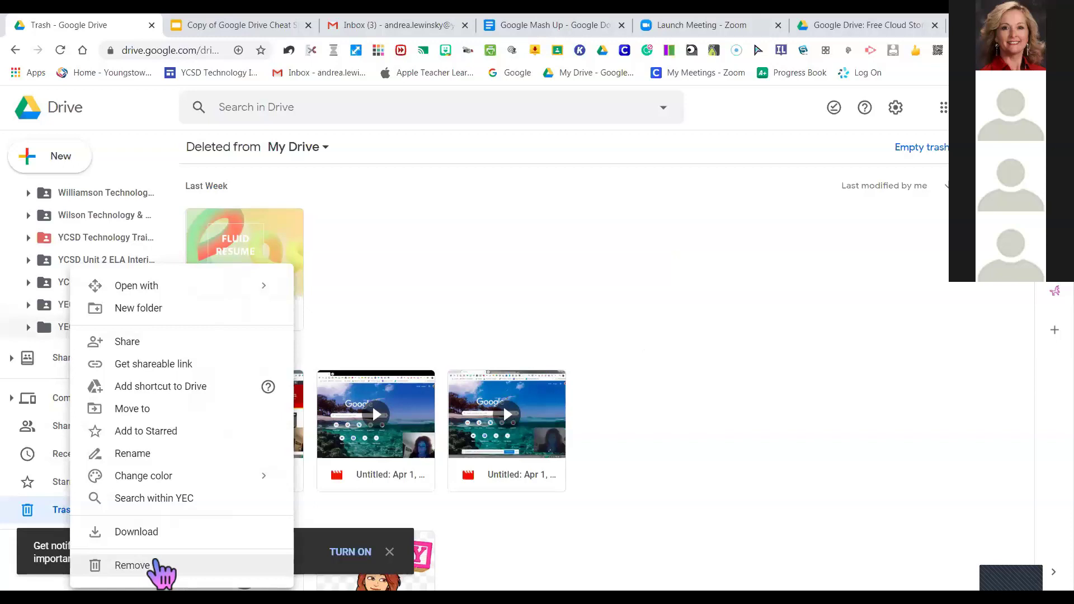
left_click(741, 300)
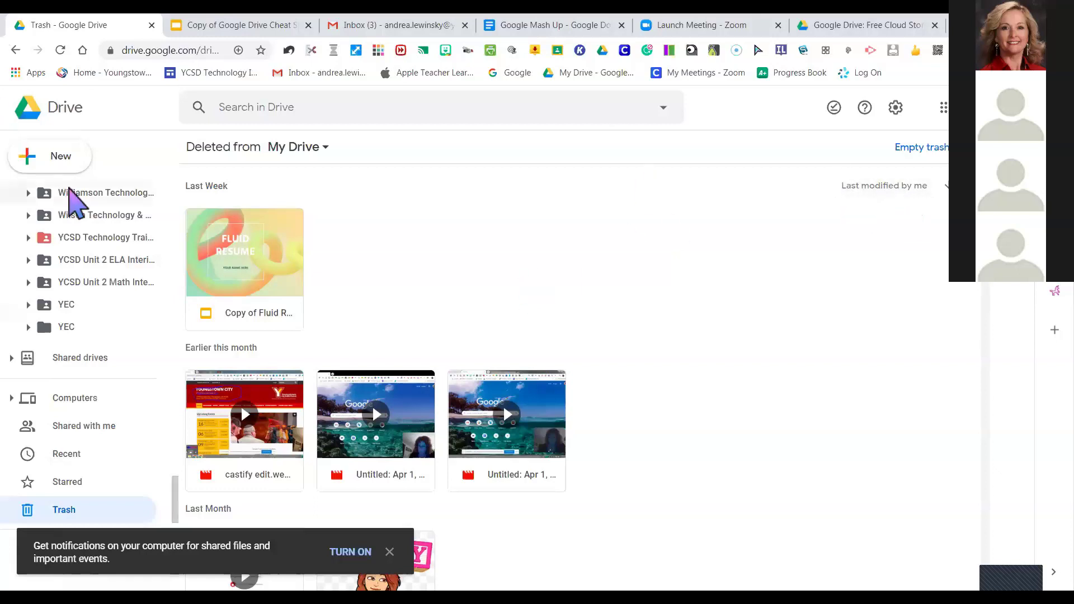
Scroll the folder tree back up and return to the My Drive home page
scroll(84, 235, "up", 15)
scroll(72, 275, "up", 15)
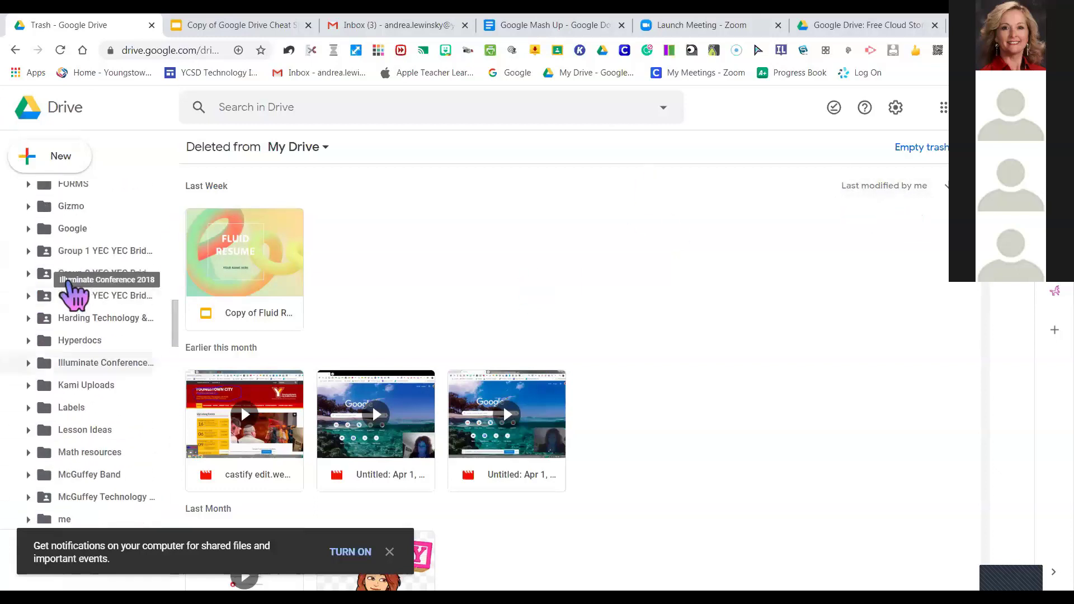
scroll(80, 246, "up", 5)
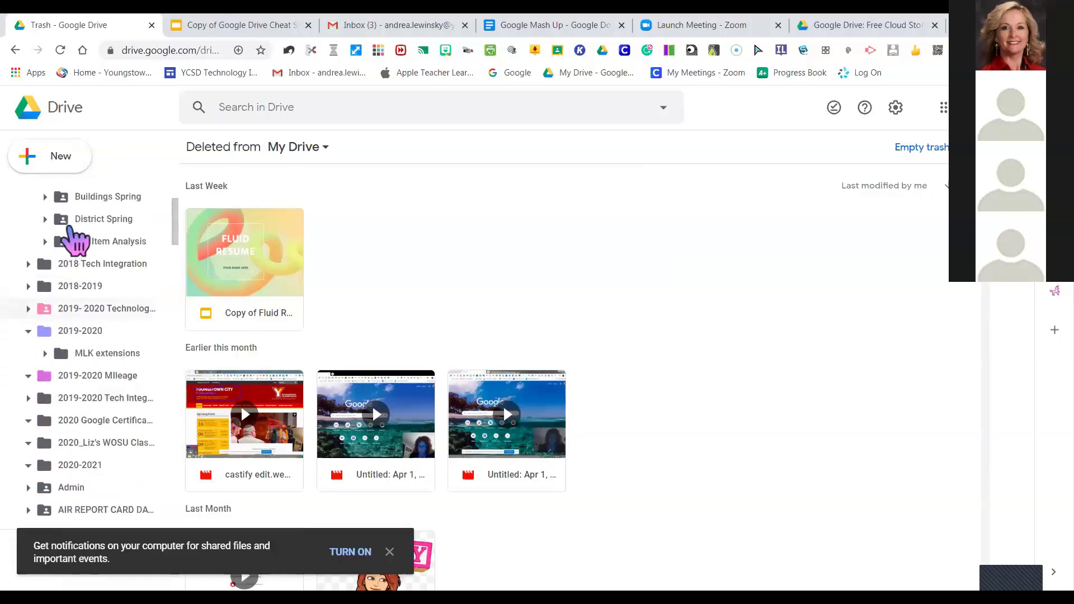
left_click(71, 224)
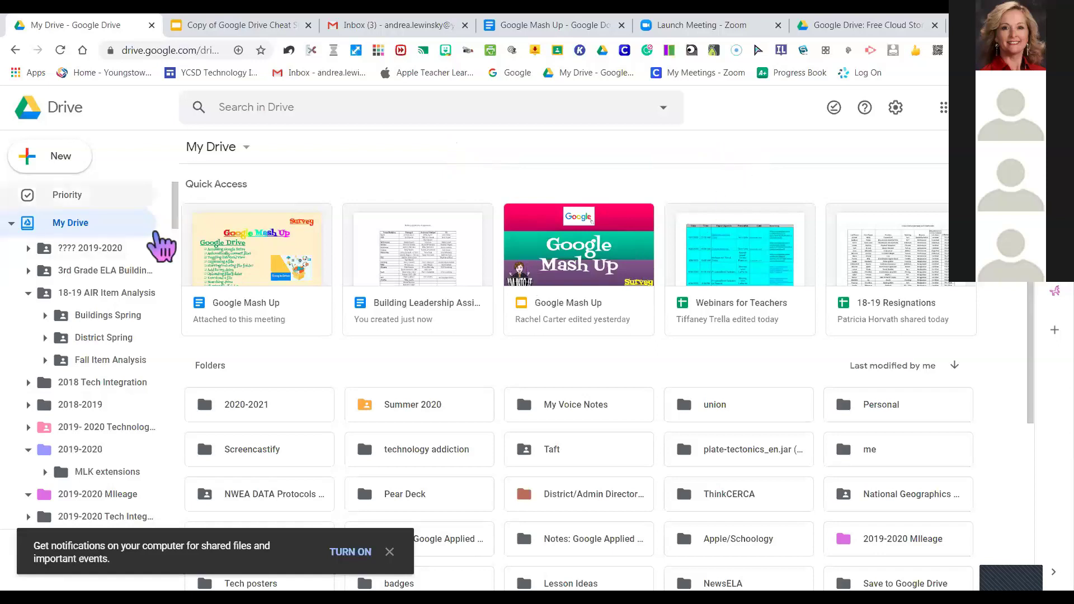
Collapse My Drive, check Shared with me, then view the Starred folders and files
left_click(12, 224)
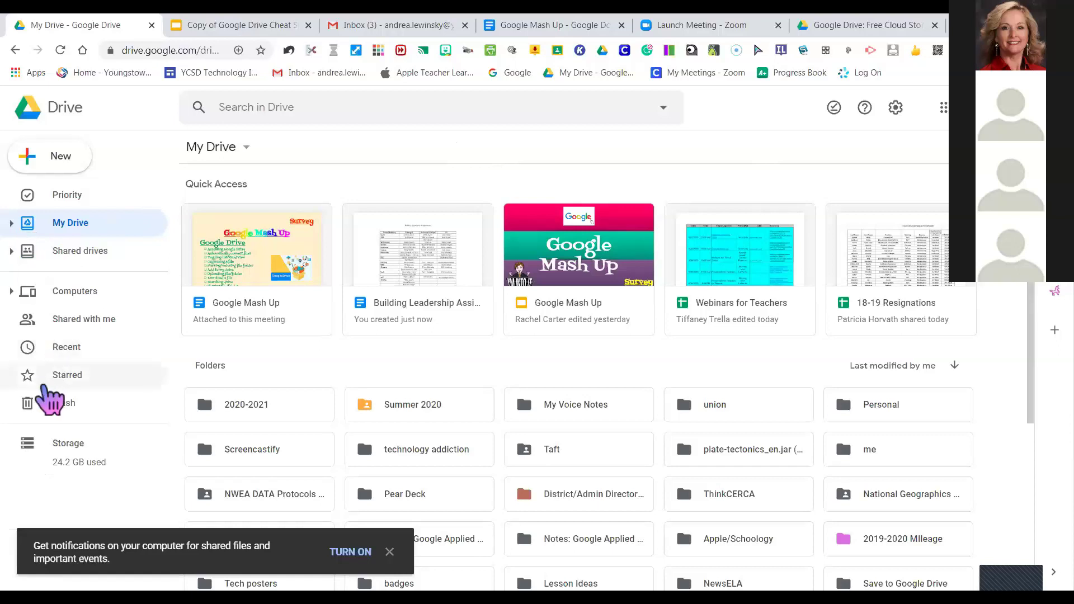
left_click(84, 324)
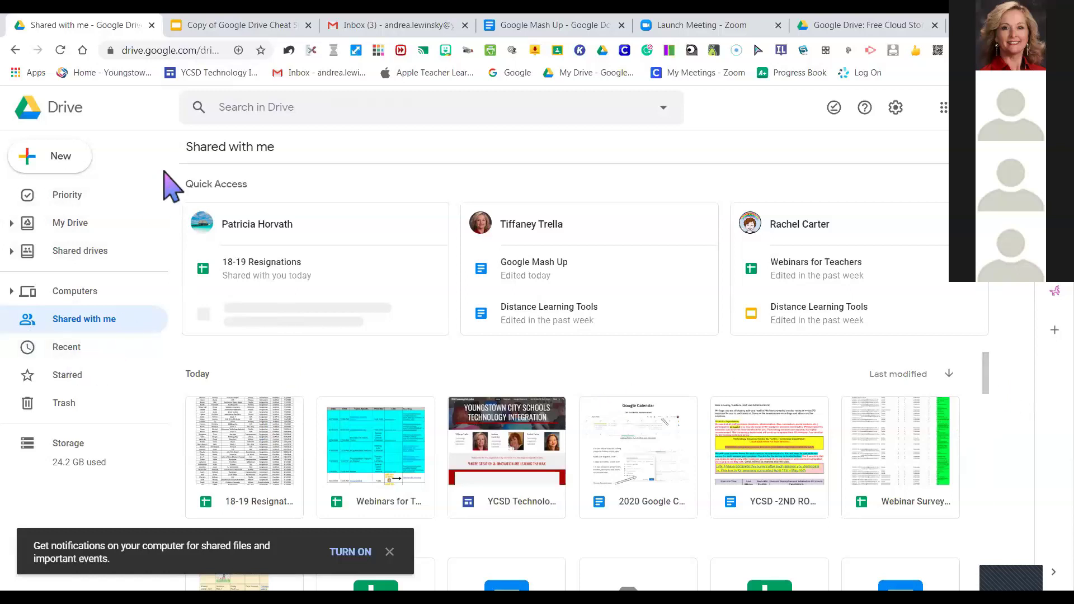
left_click(75, 378)
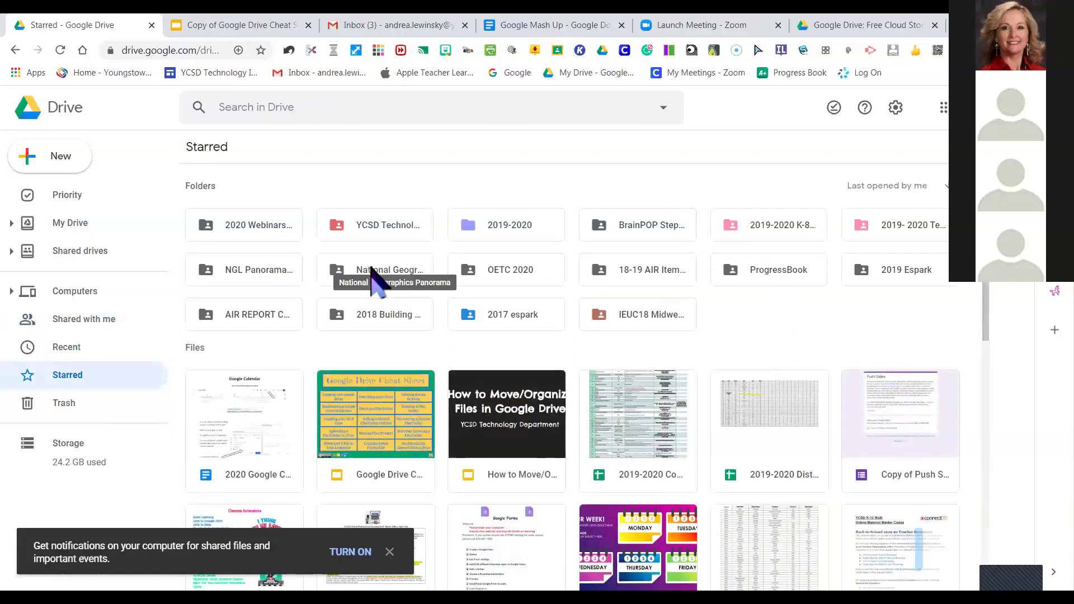
Remove National Geographics Panorama from Starred and return to My Drive
right_click(372, 271)
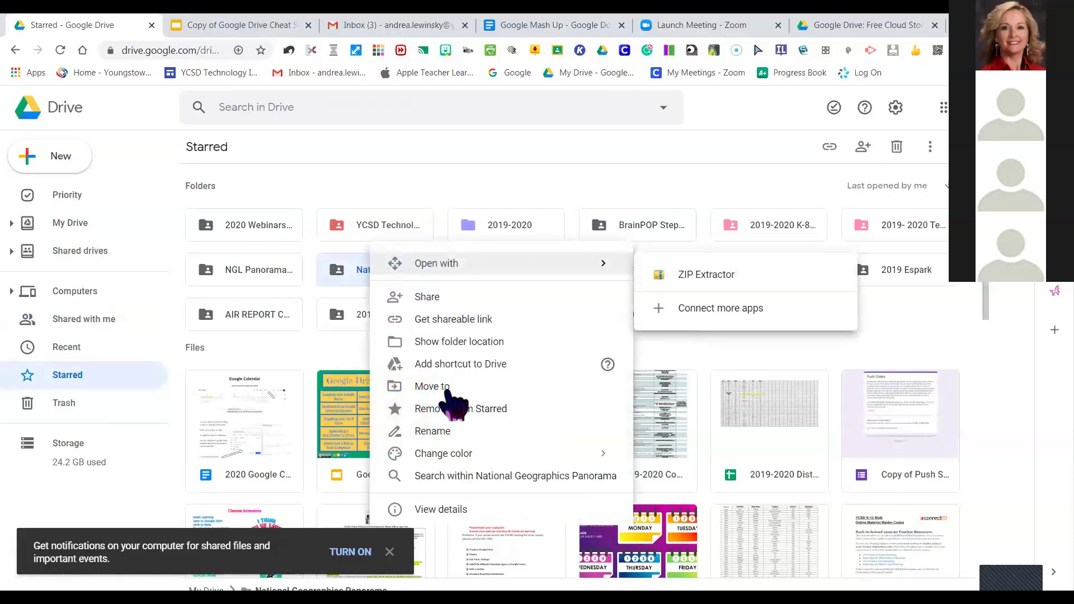
left_click(399, 411)
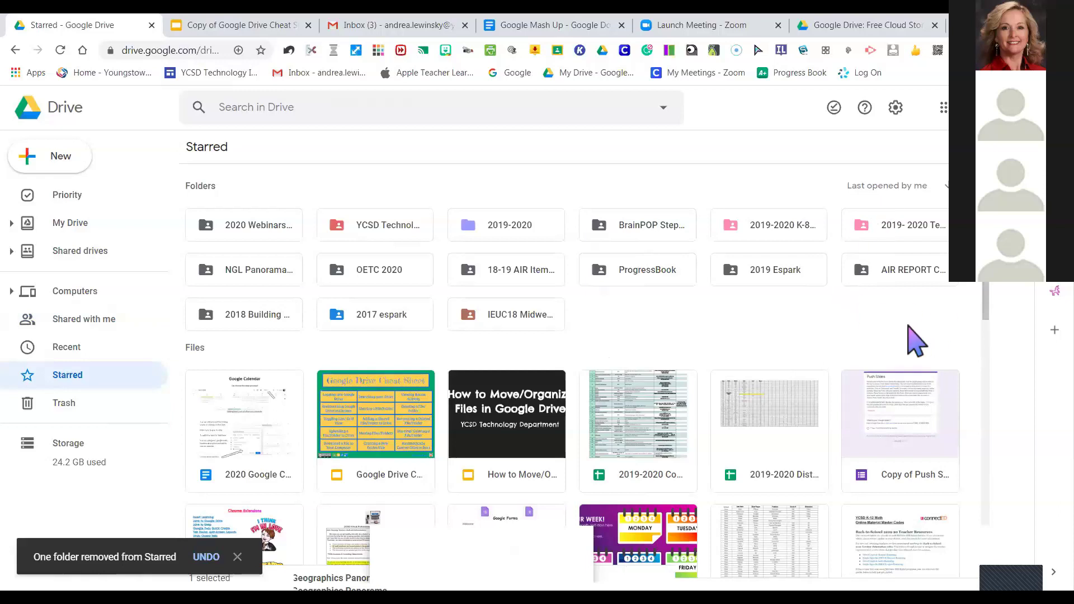
scroll(928, 314, "down", 3)
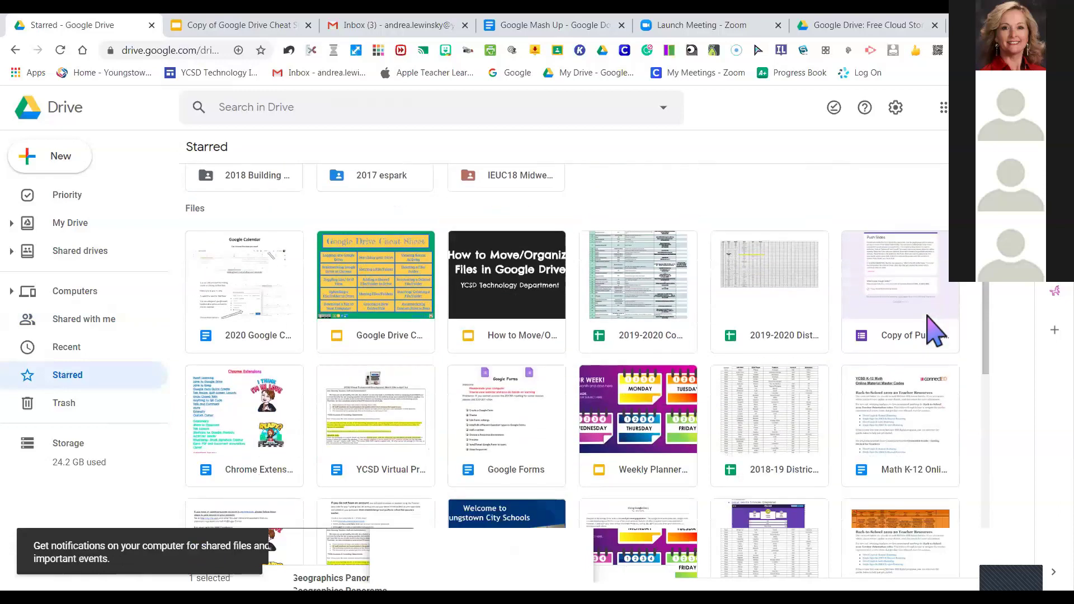
scroll(930, 313, "up", 3)
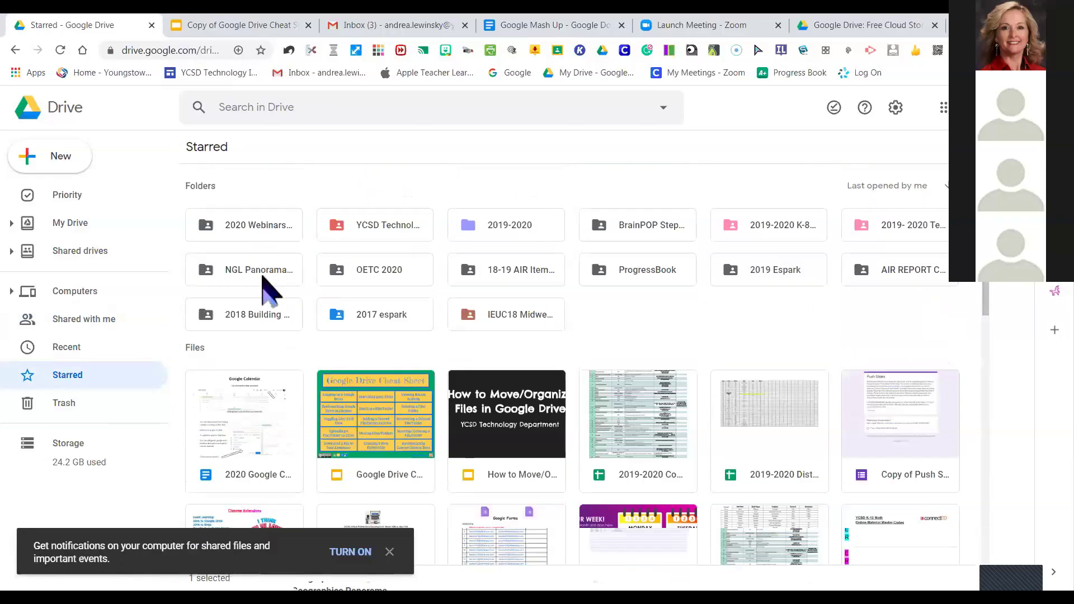
left_click(78, 229)
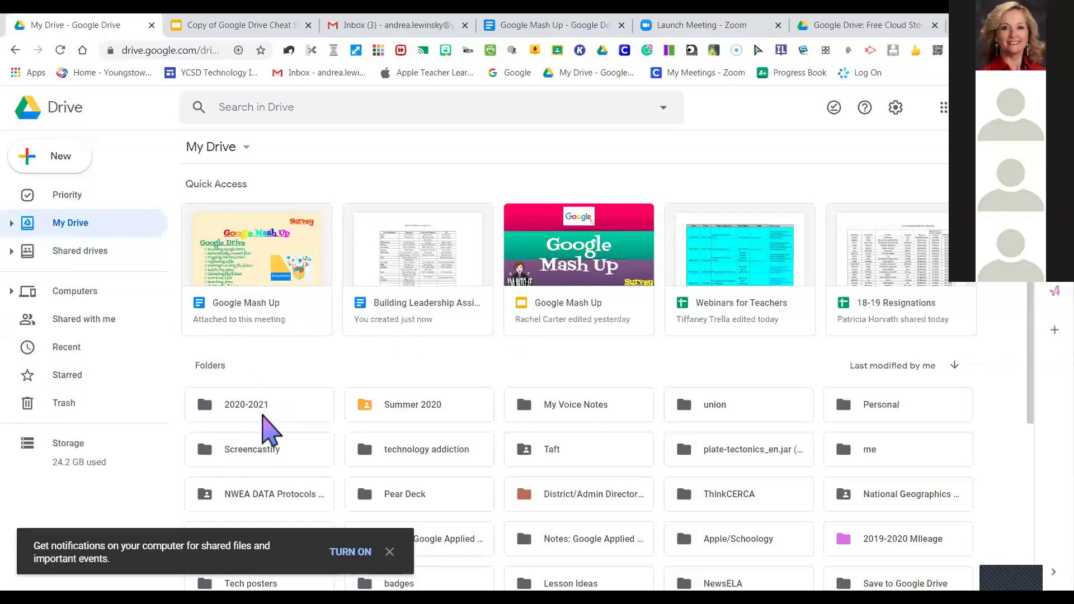
Add the Summer 2020 folder to Starred and view the Starred list
left_click(403, 410)
right_click(402, 411)
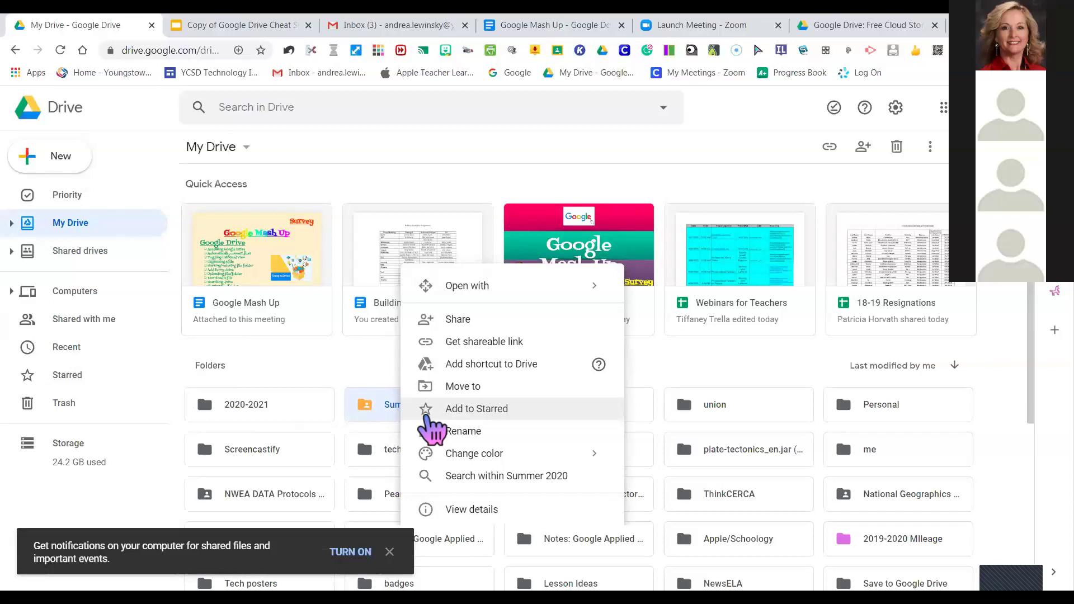
left_click(426, 415)
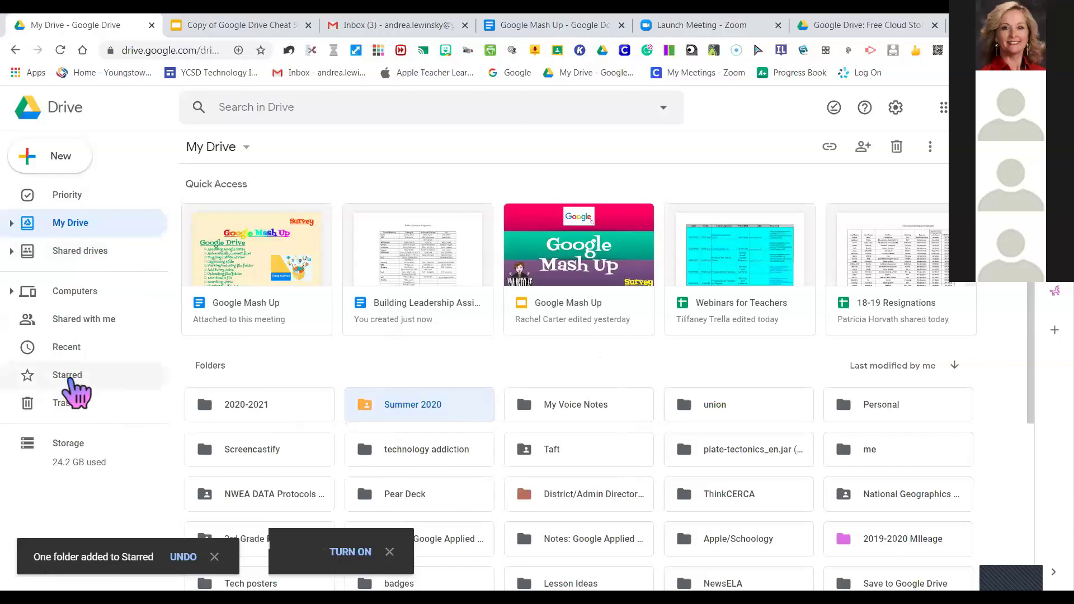
left_click(71, 379)
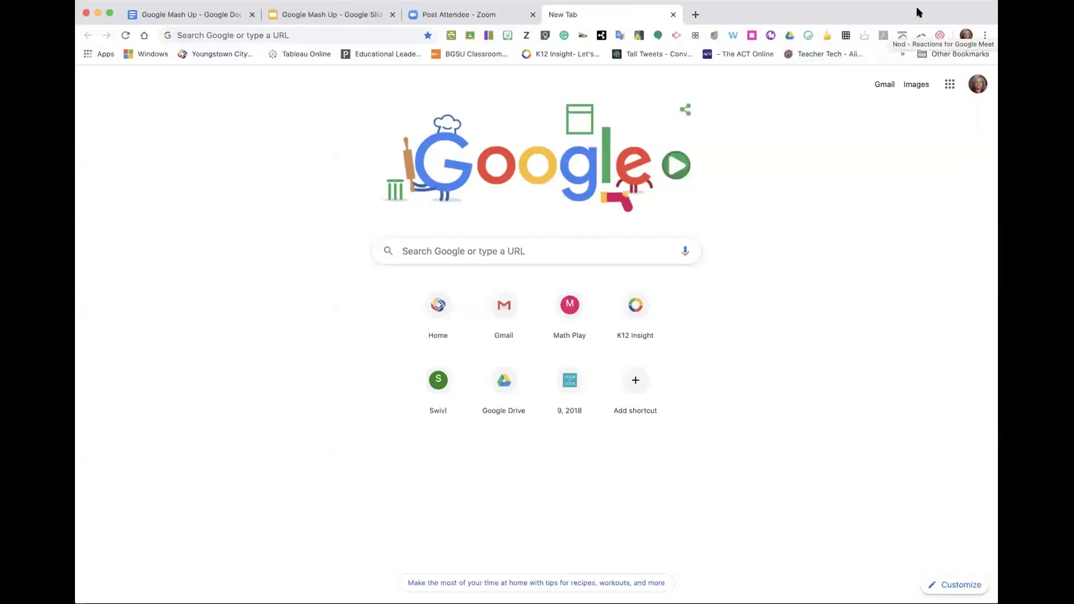
left_click(182, 18)
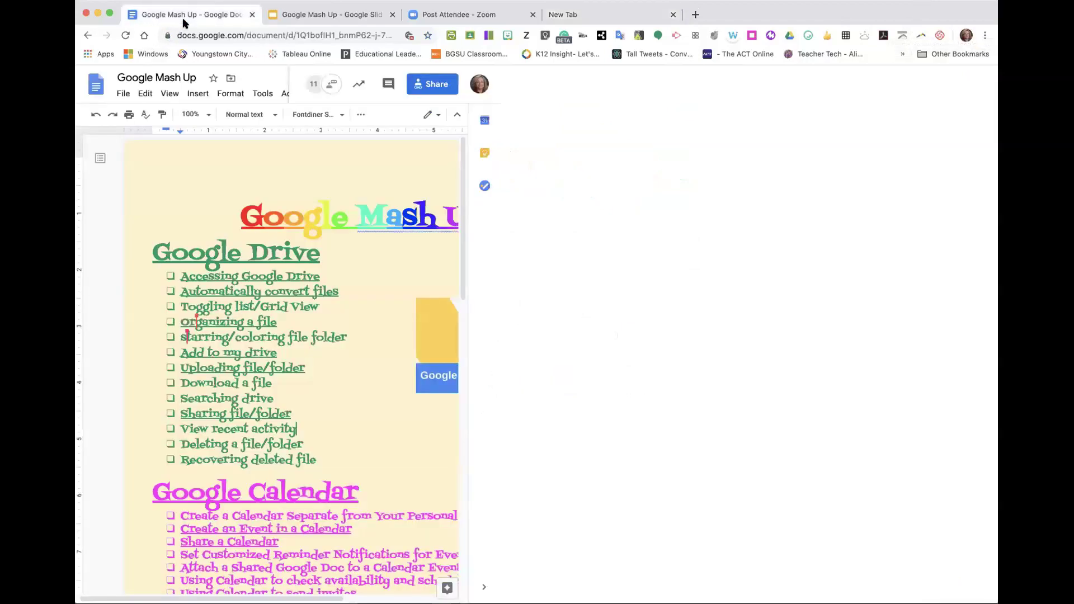
scroll(433, 467, "down", 3)
scroll(433, 467, "down", 3)
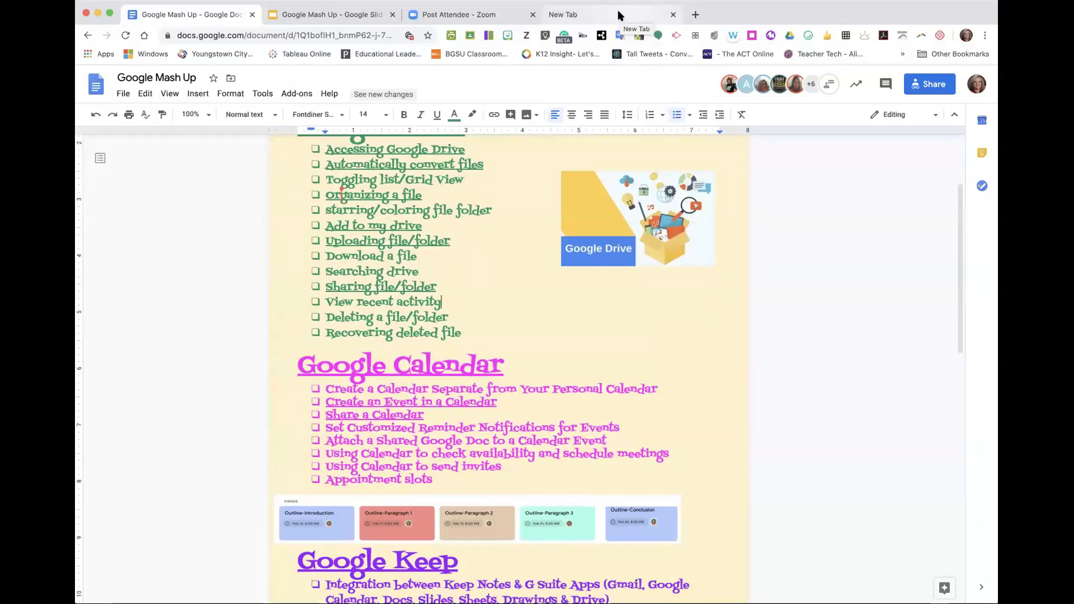
left_click(619, 16)
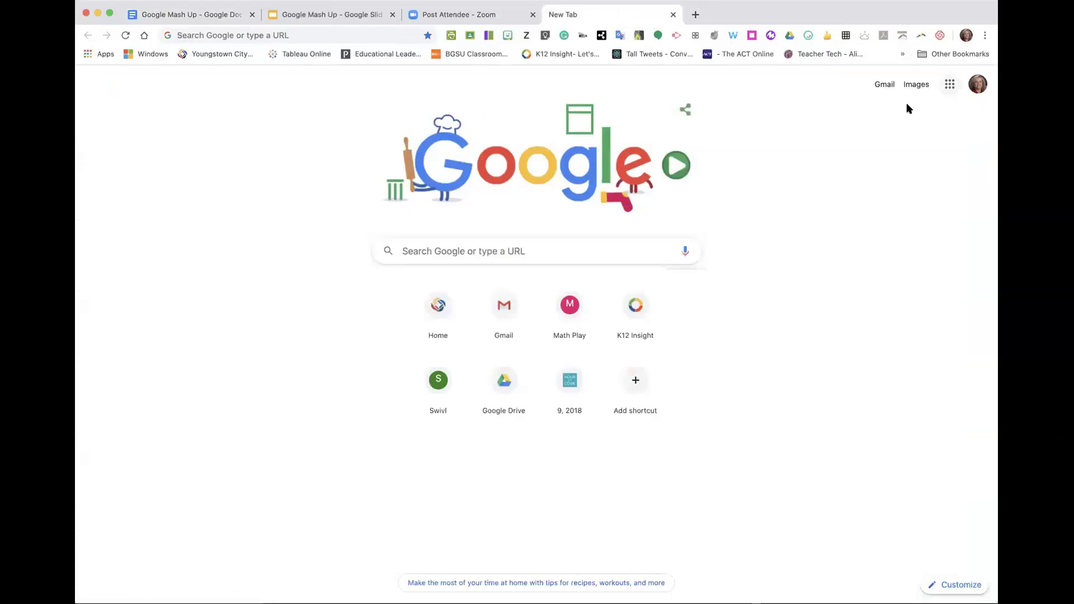
Launch Google Calendar from the Google apps grid on the New Tab page
left_click(949, 85)
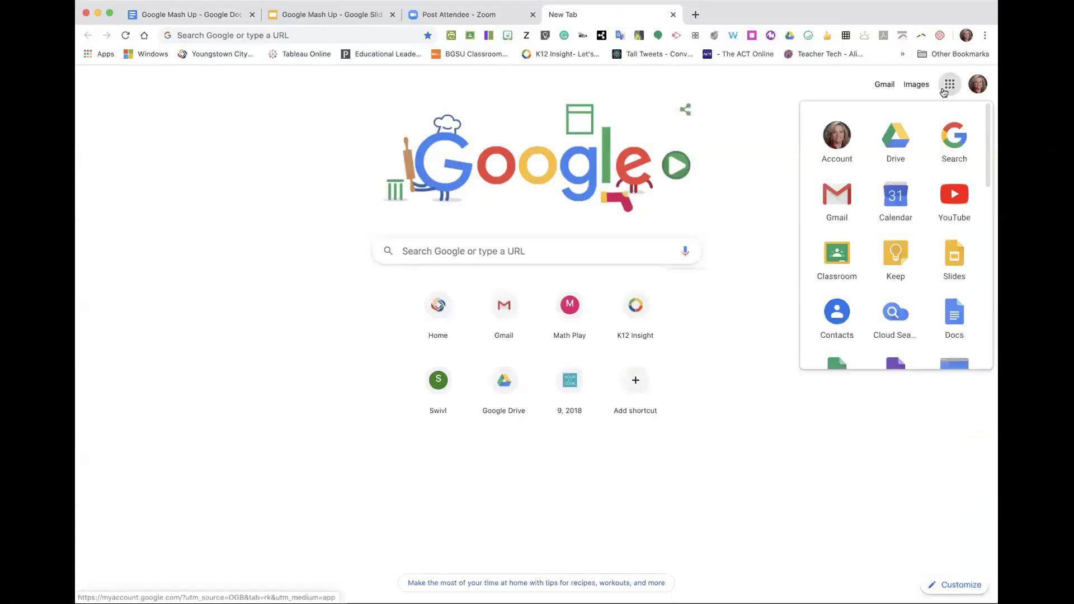
left_click(918, 208)
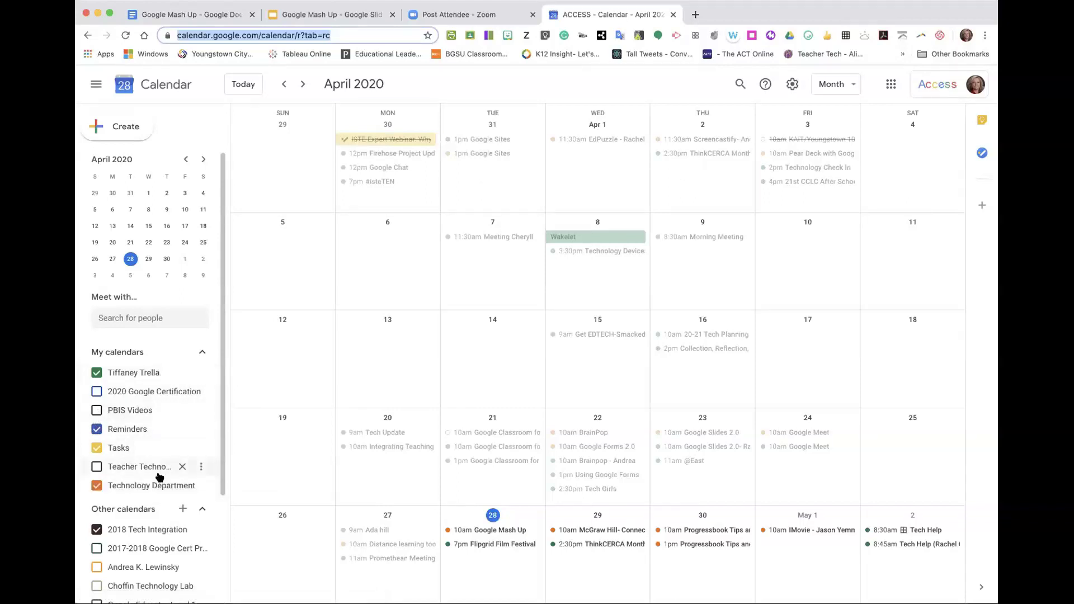
scroll(151, 511, "down", 3)
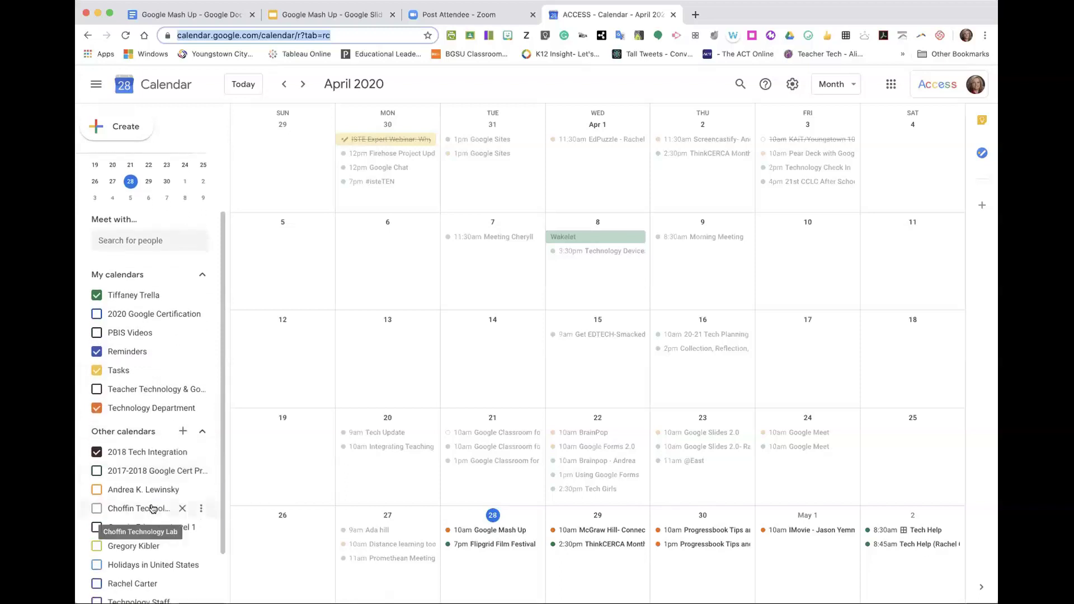
scroll(148, 473, "down", 2)
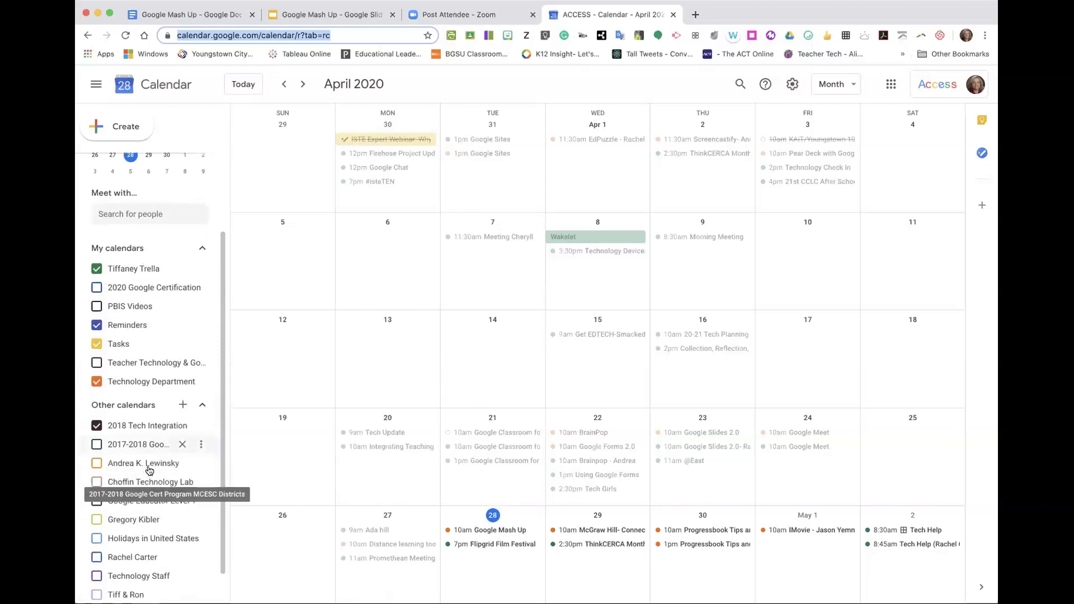
scroll(149, 470, "up", 5)
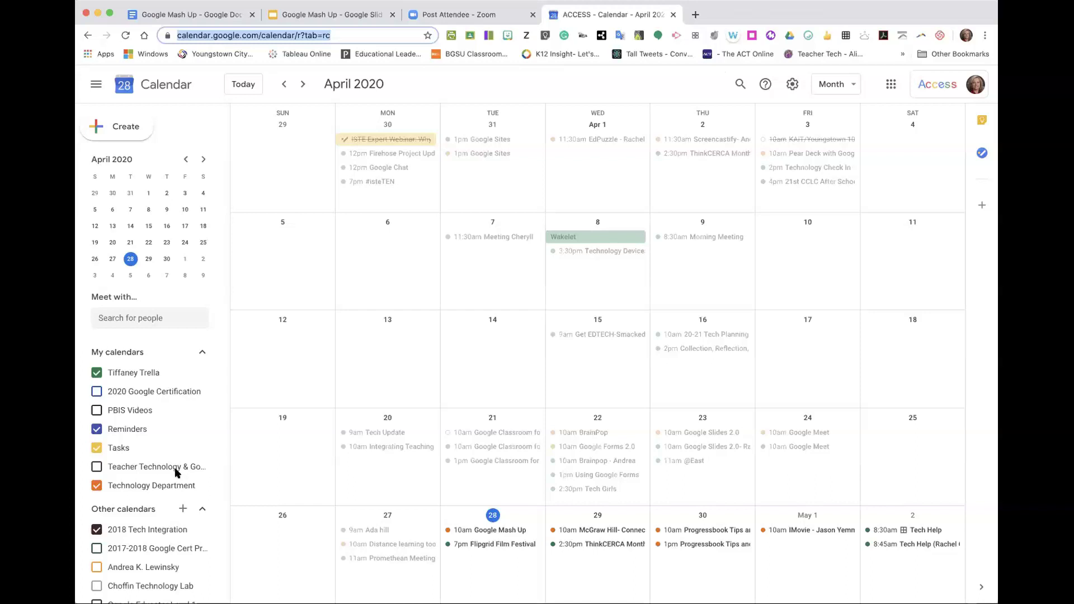
left_click(192, 354)
left_click(194, 356)
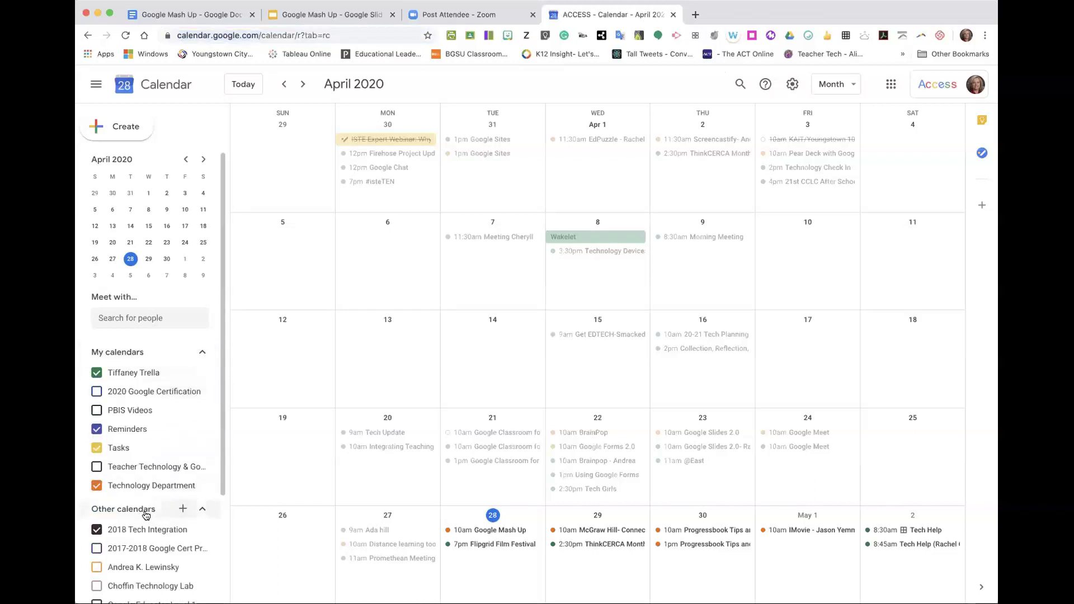
Create a calendar named Practice and return to the April 2020 month view
left_click(183, 511)
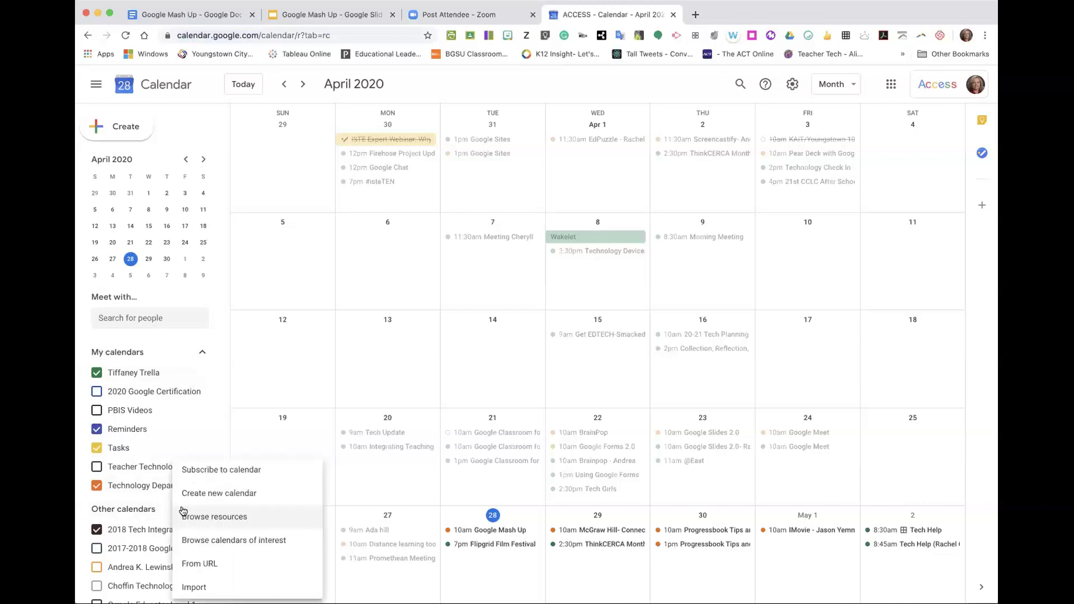
left_click(225, 493)
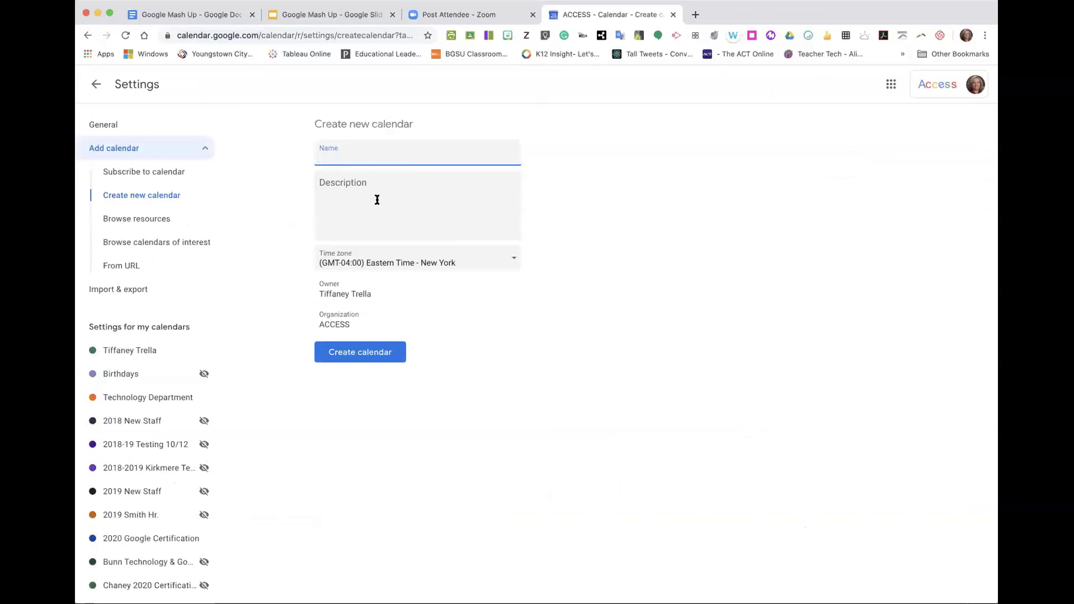
type("Practice")
left_click(344, 349)
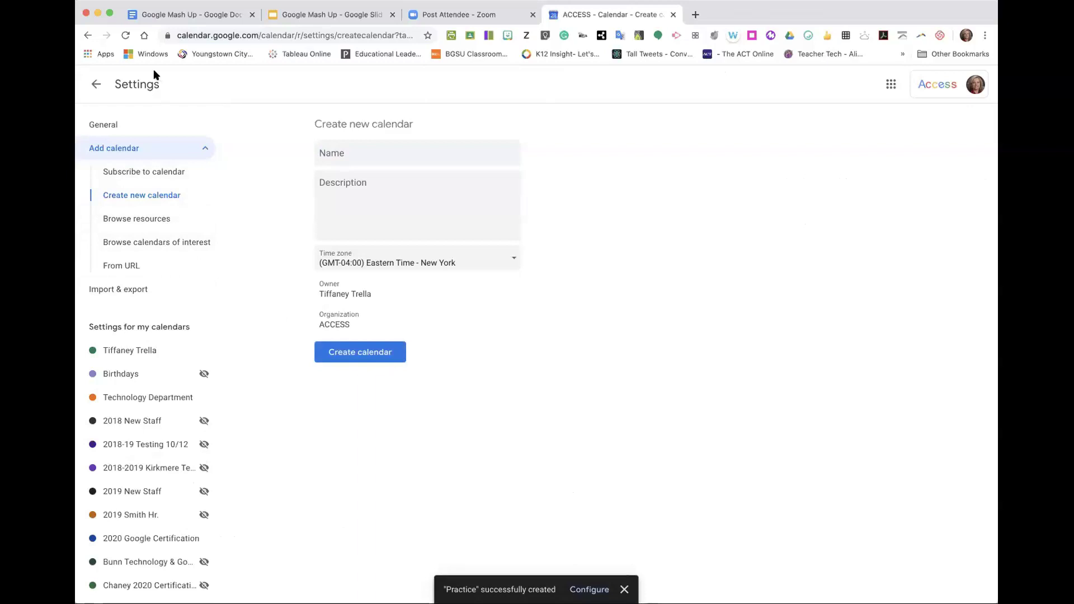
left_click(94, 84)
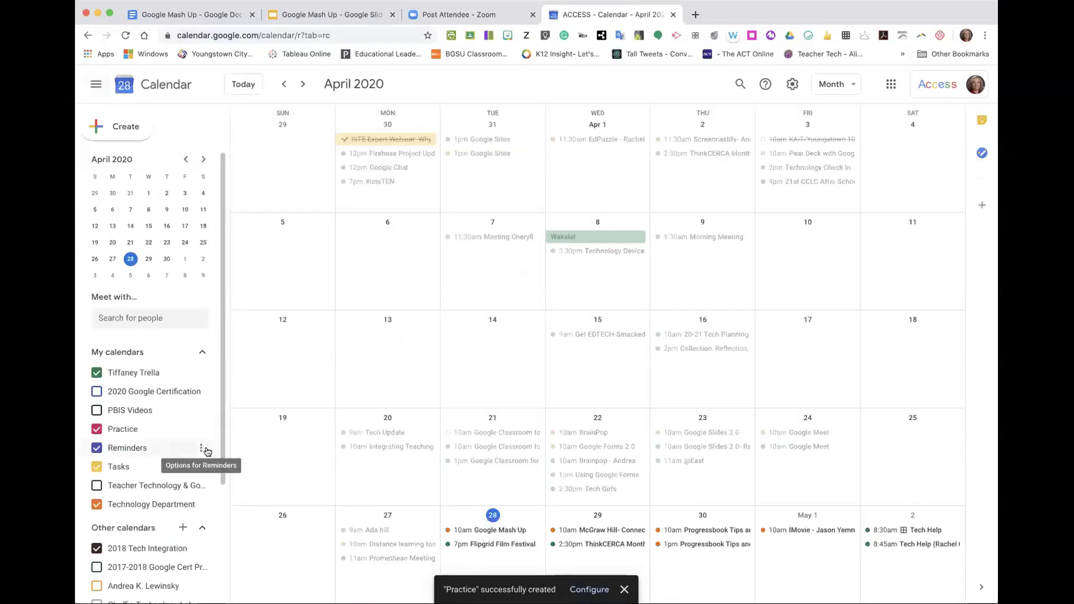
scroll(207, 451, "down", 2)
scroll(207, 451, "down", 2)
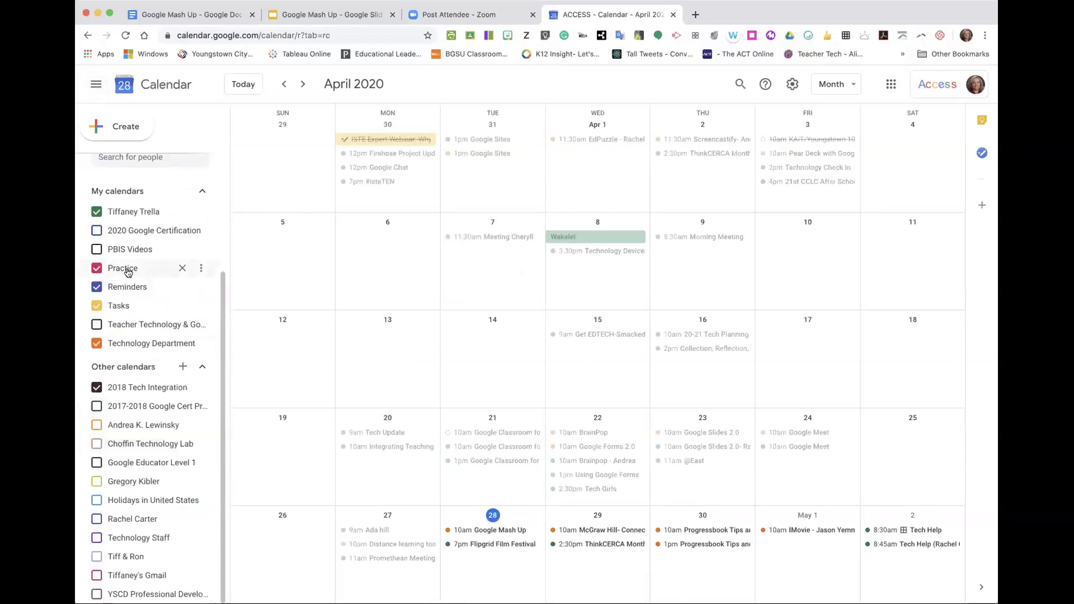
left_click_drag(220, 349, 217, 284)
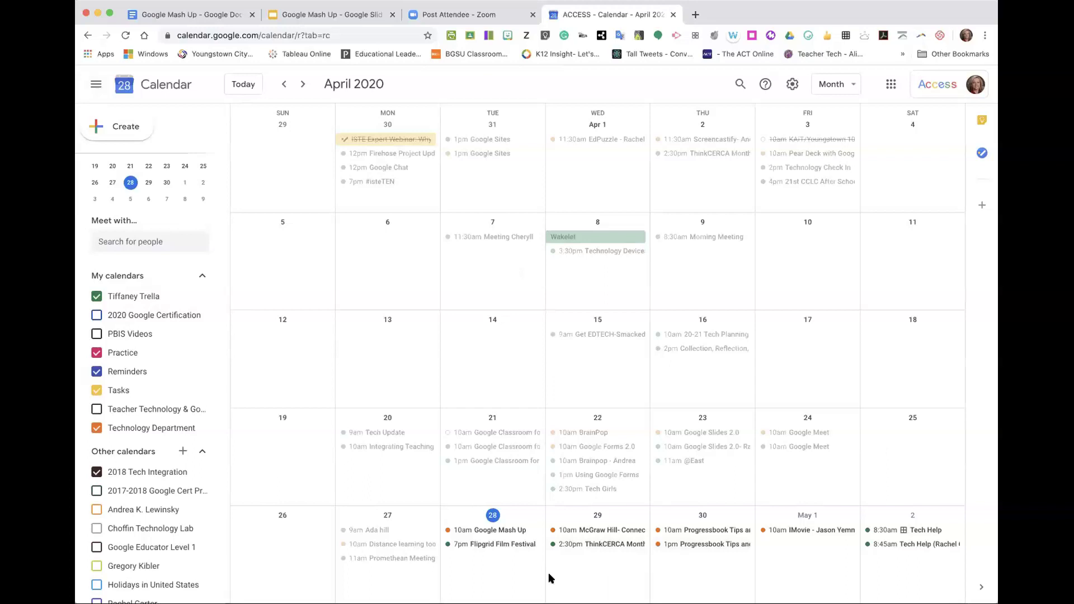
Create an all-day 'Tech Meeting' event on April 28 in the Technology Department calendar
left_click(503, 577)
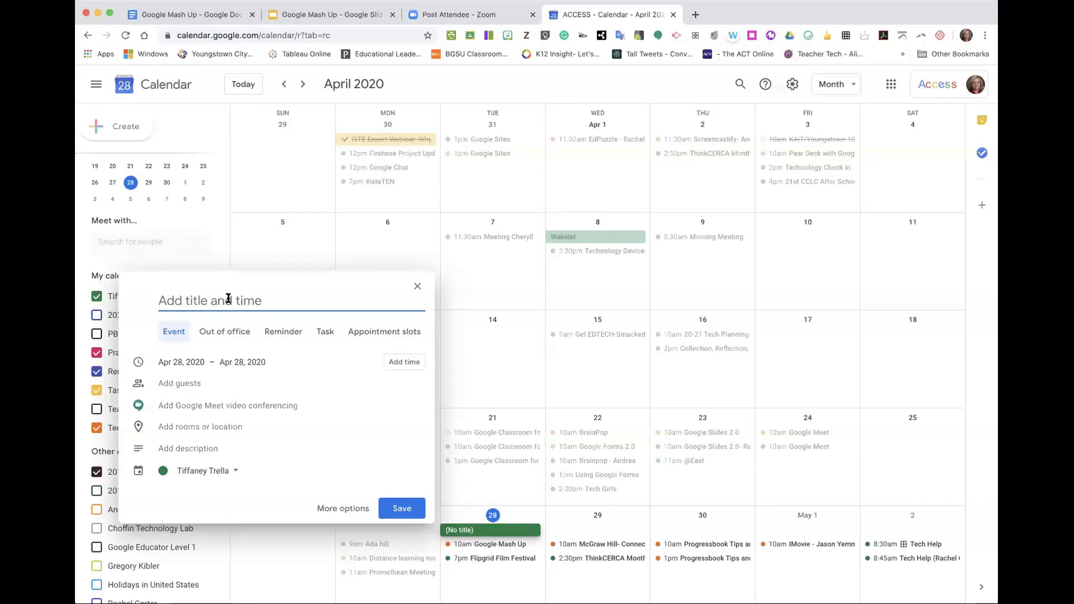
type("Tech Meeting")
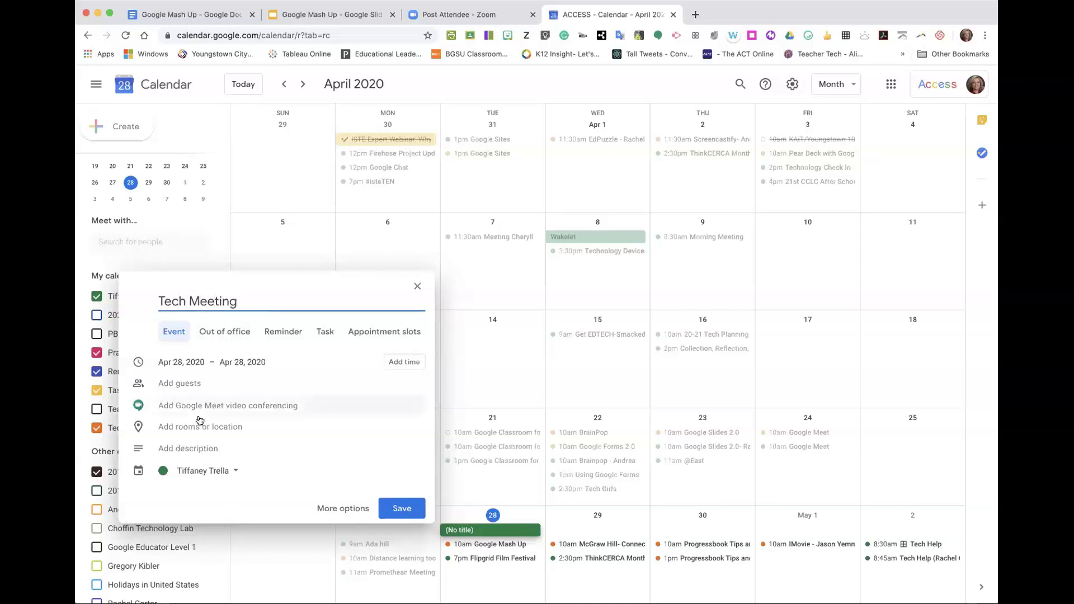
left_click(215, 471)
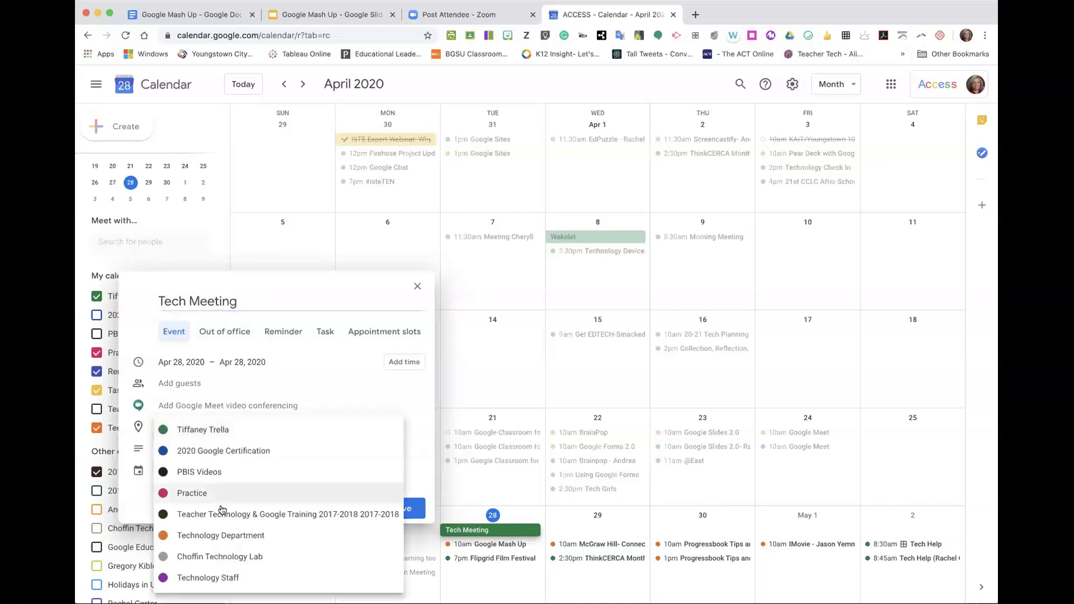
left_click(244, 541)
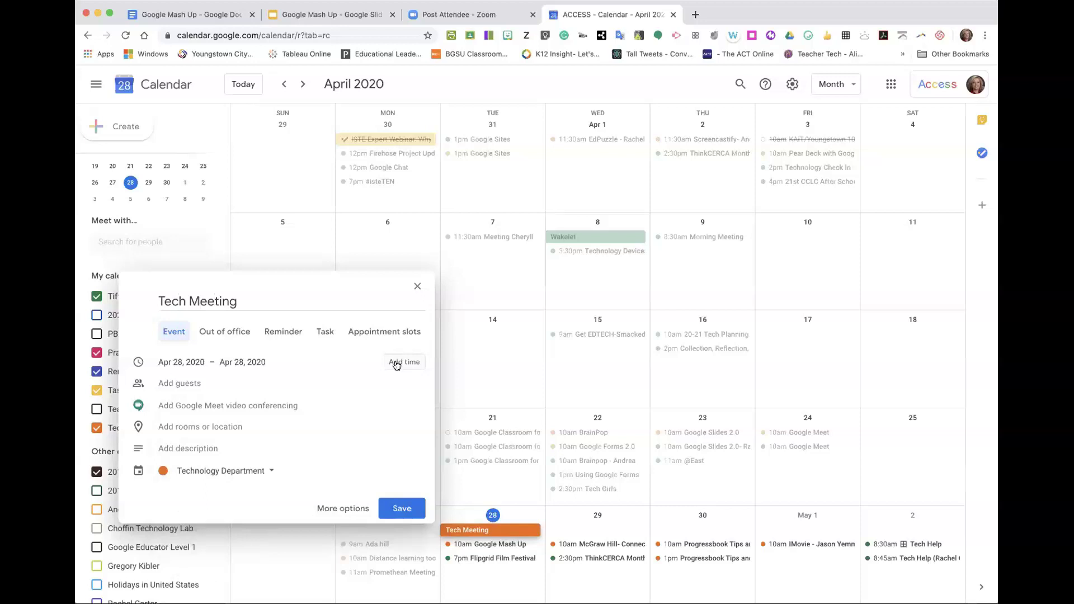
left_click(380, 516)
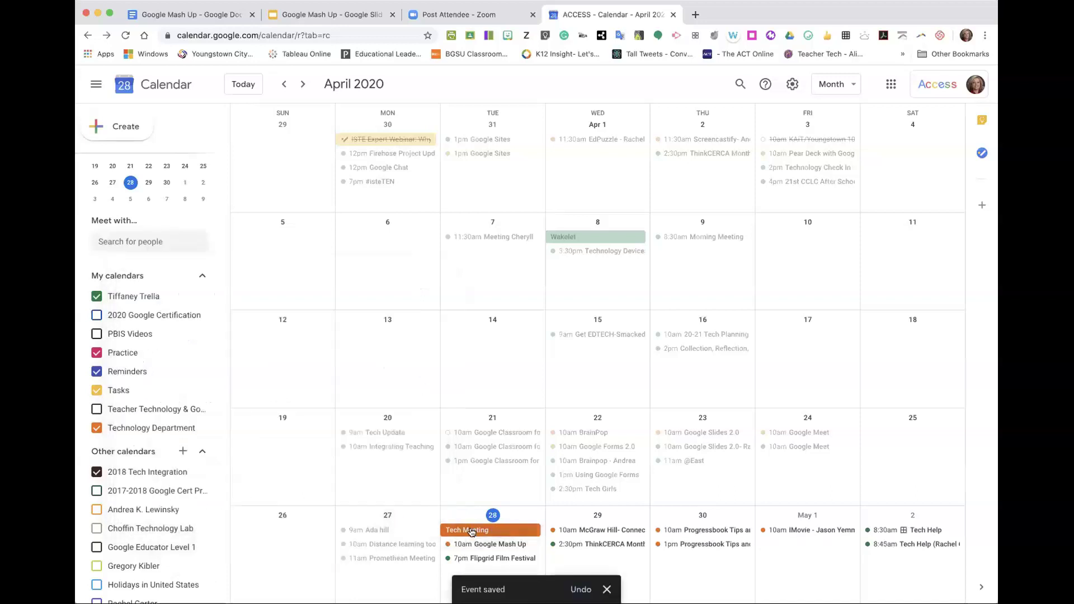
Check April 28 in Day view, return to Month view, and open Tech Meeting's full edit page
left_click(848, 85)
left_click(838, 115)
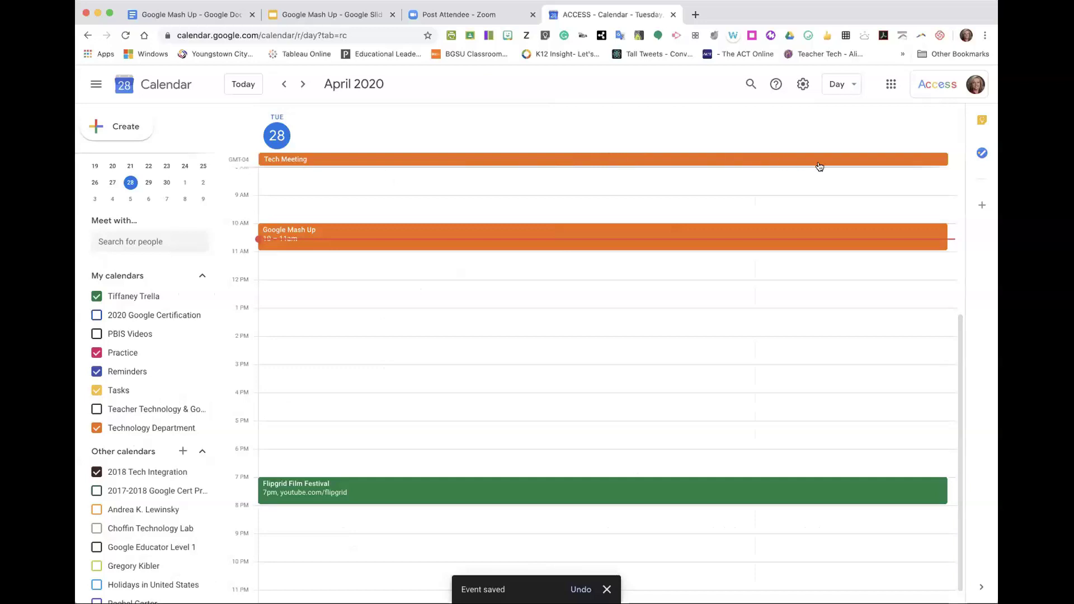
left_click(849, 87)
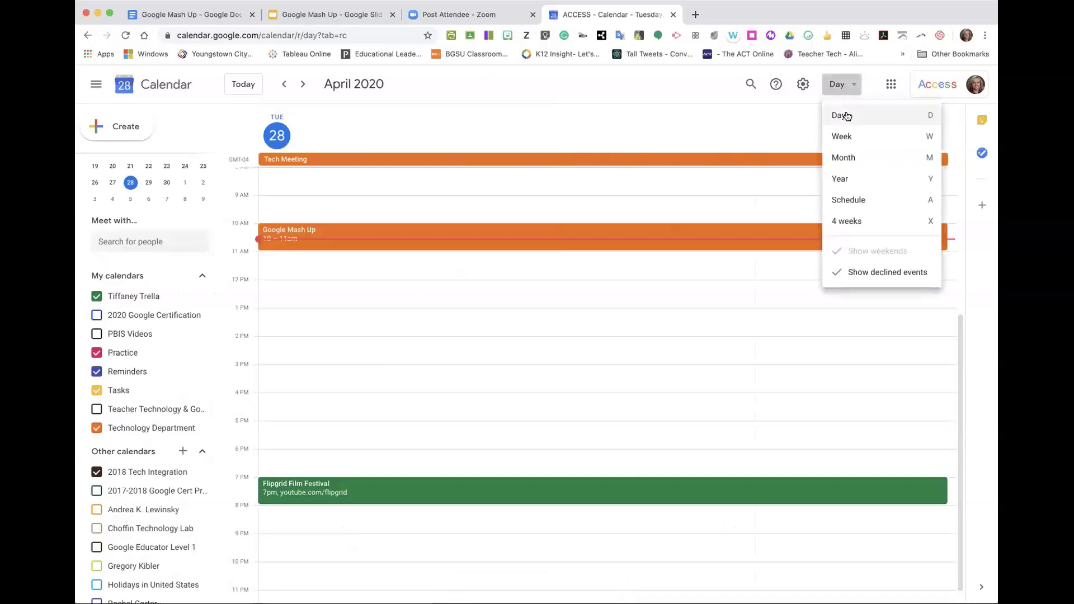
left_click(846, 162)
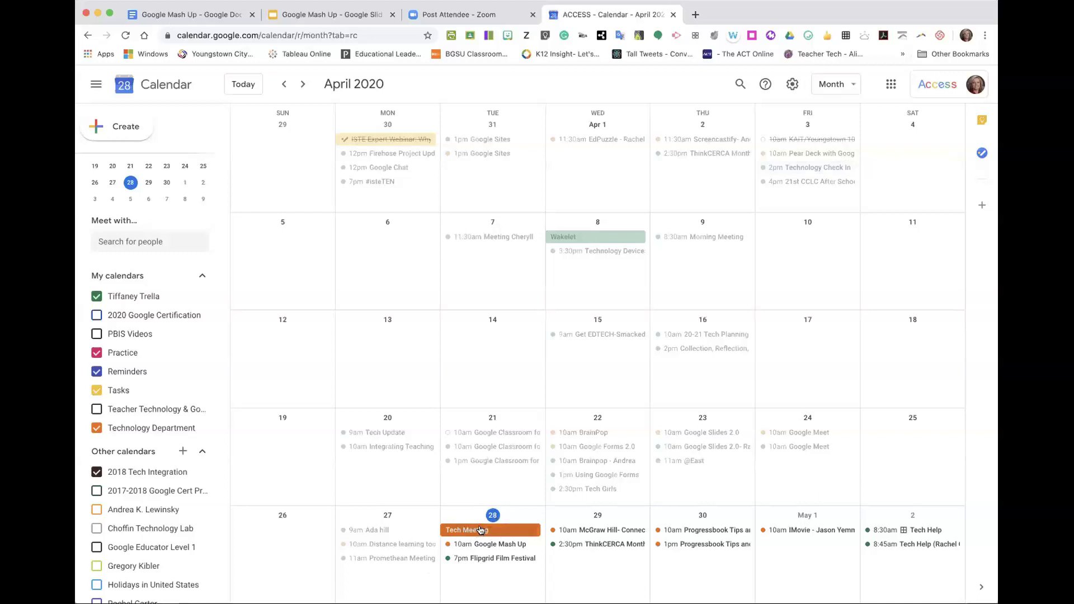
left_click(481, 530)
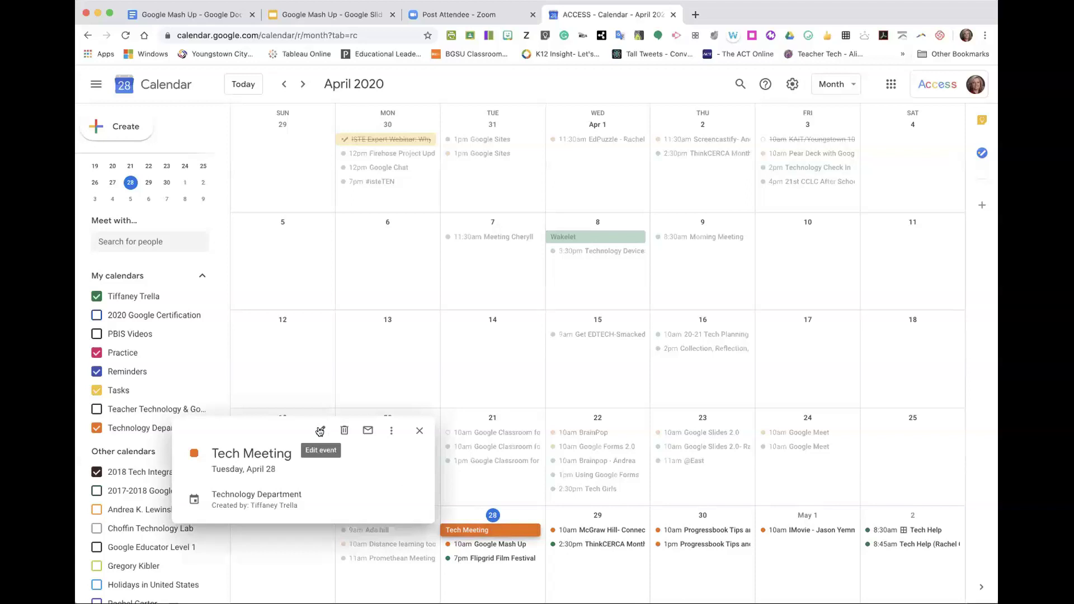
left_click(320, 431)
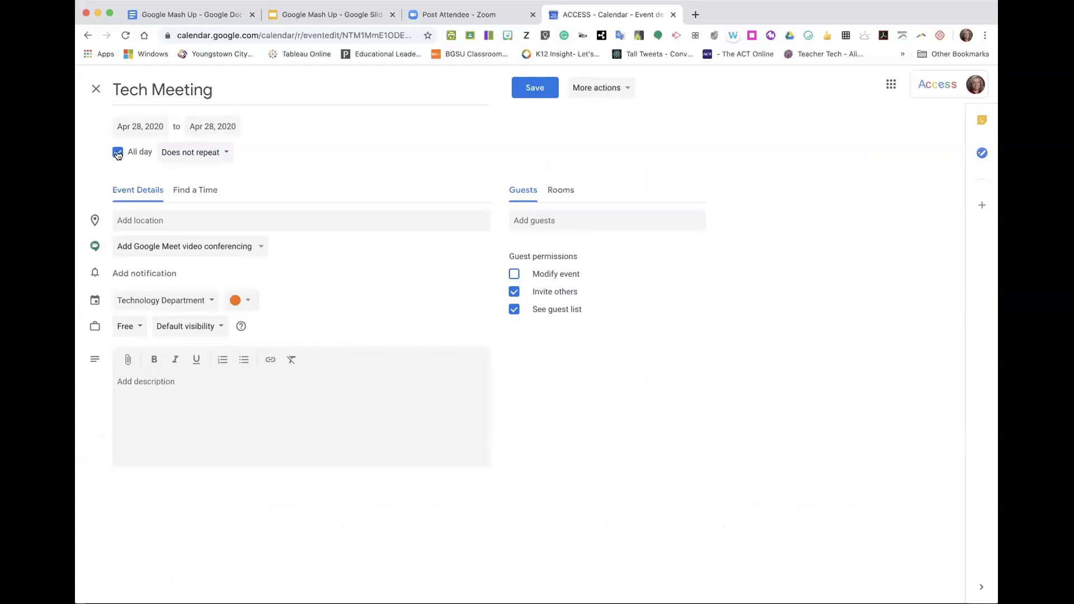
Make Tech Meeting a timed event starting 1:00pm, repeating monthly on the fourth Tuesday
left_click(117, 154)
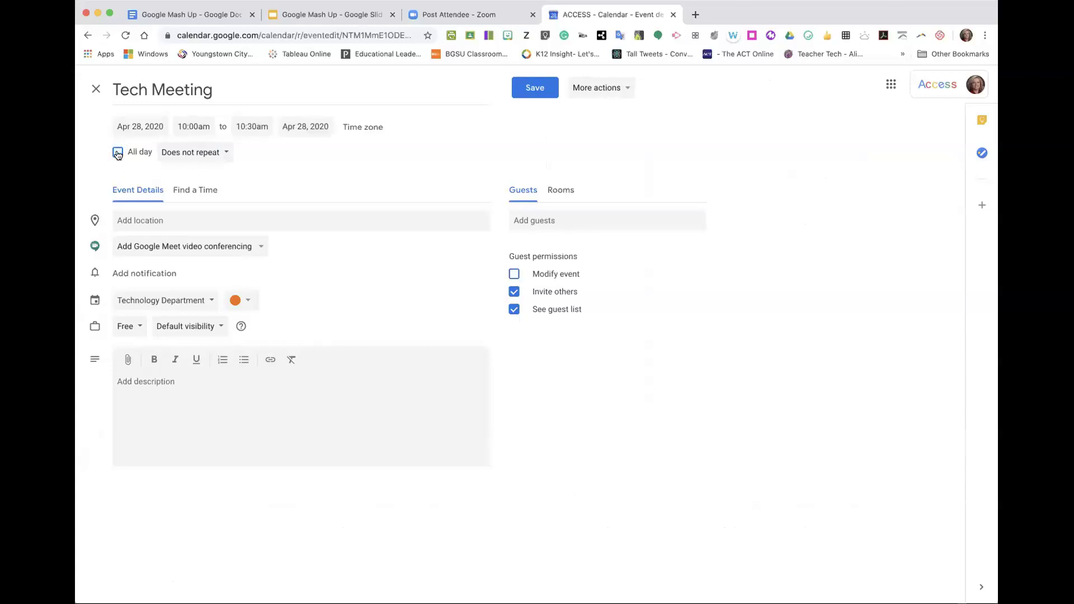
left_click(190, 125)
scroll(209, 209, "down", 6)
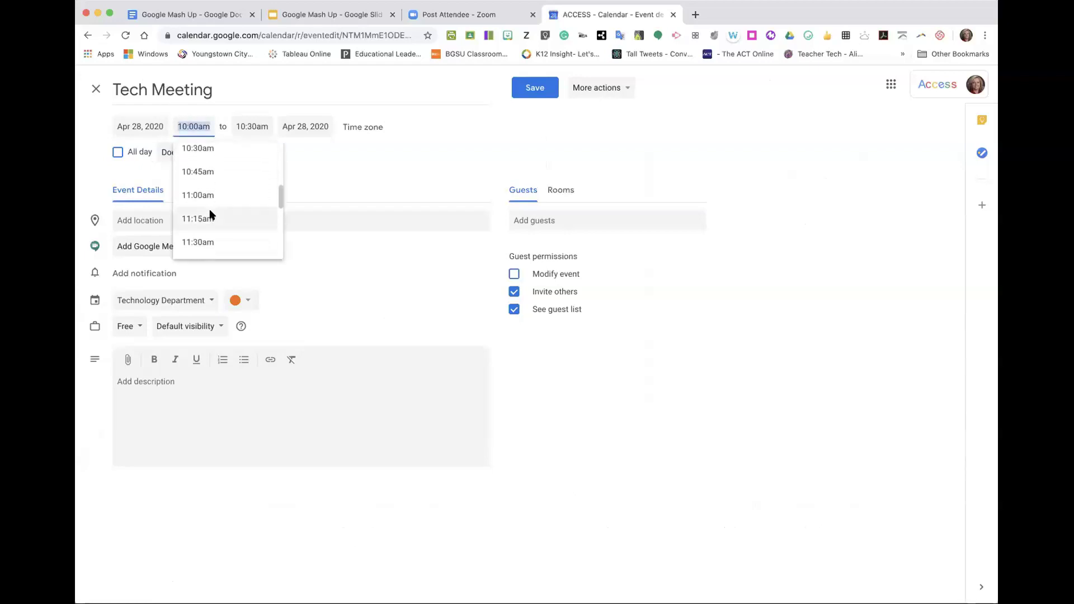
scroll(210, 215, "down", 4)
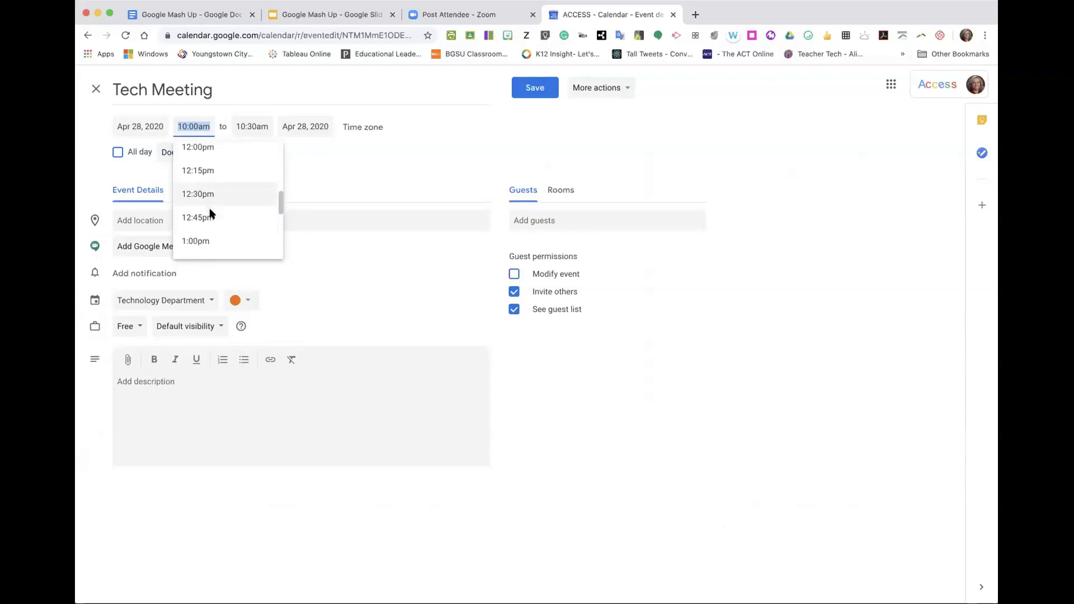
left_click(207, 238)
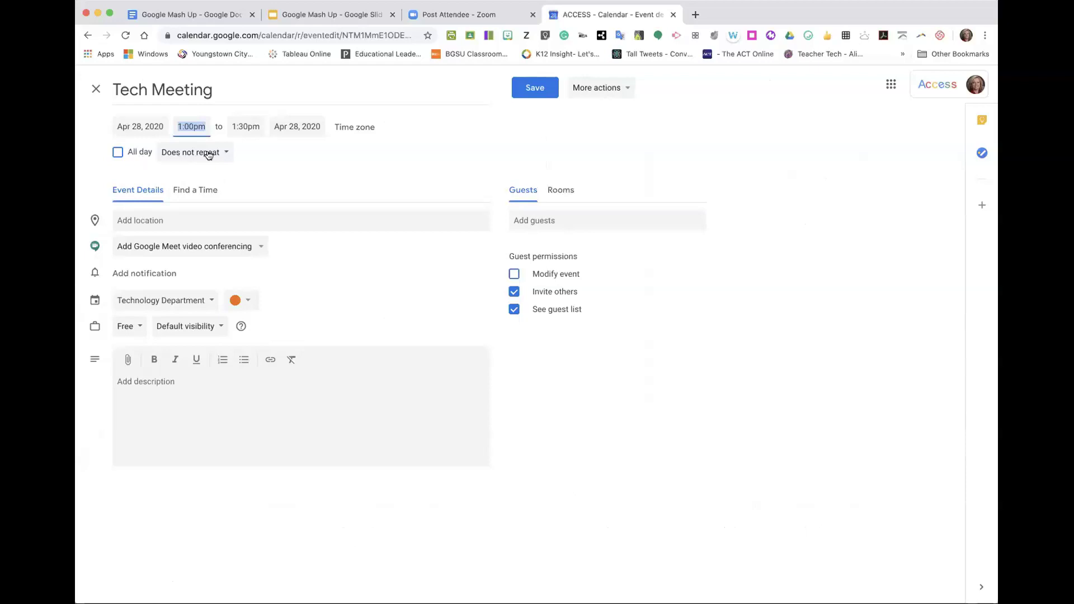
left_click(225, 154)
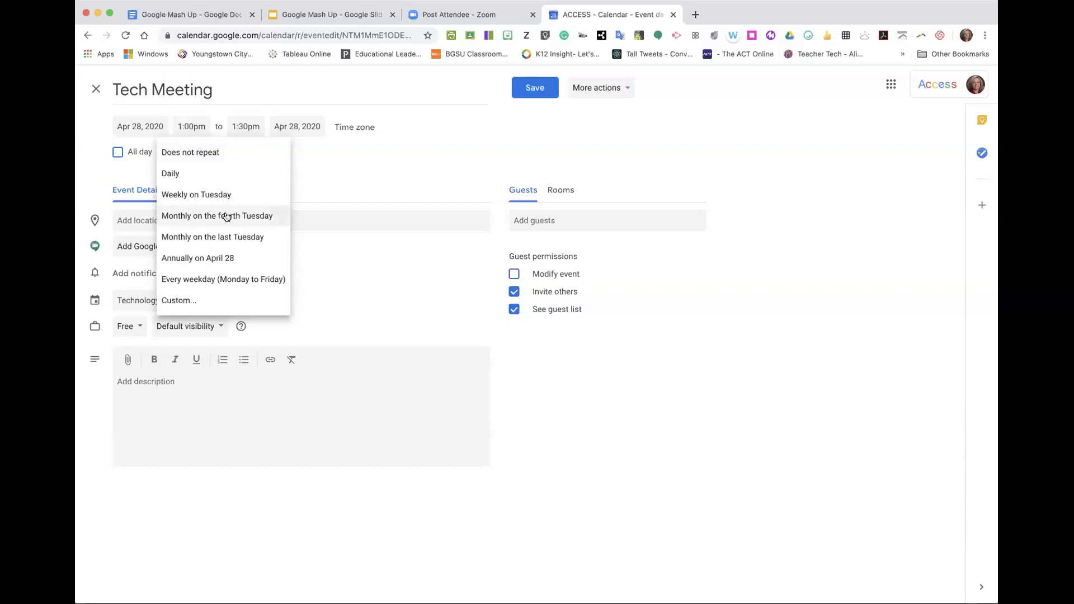
left_click(227, 217)
Set the meeting location to 'Room 101 A' and add Google Meet video conferencing
left_click(194, 223)
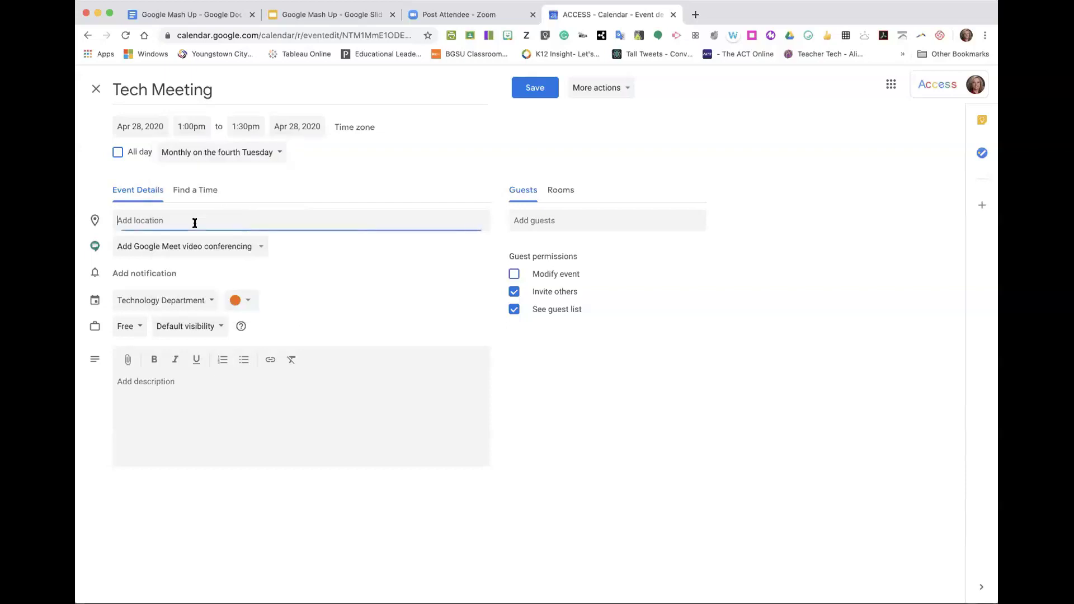
type("Room 101 ")
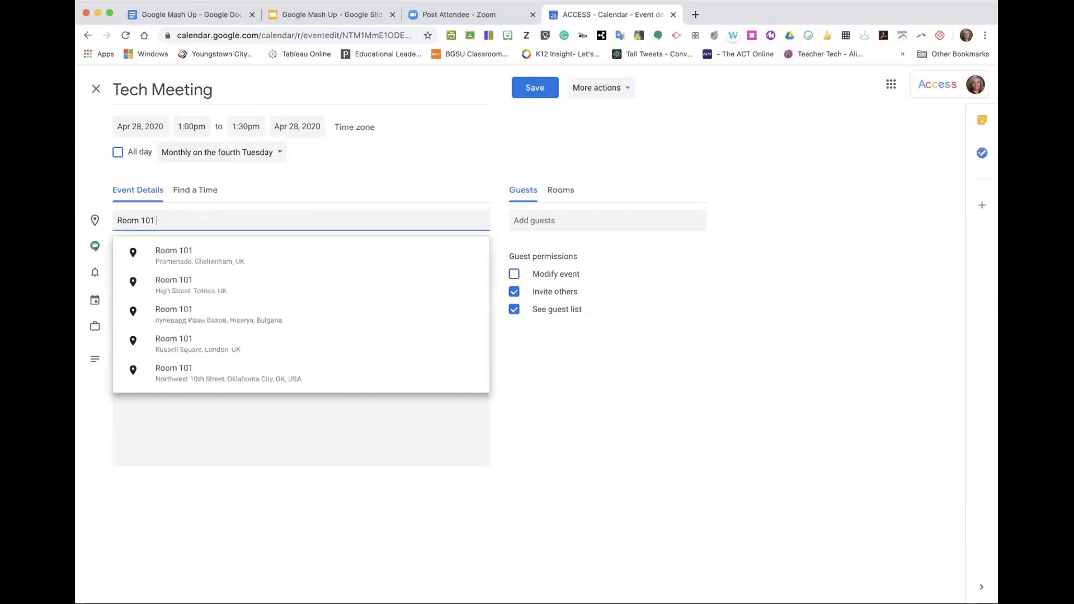
type("A")
left_click(688, 361)
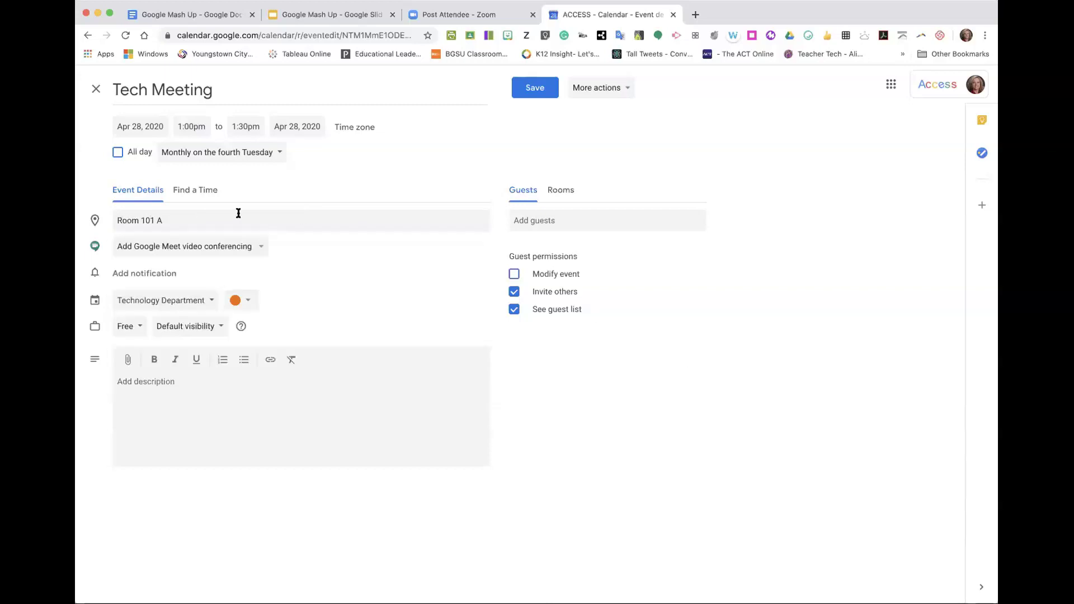
left_click(255, 246)
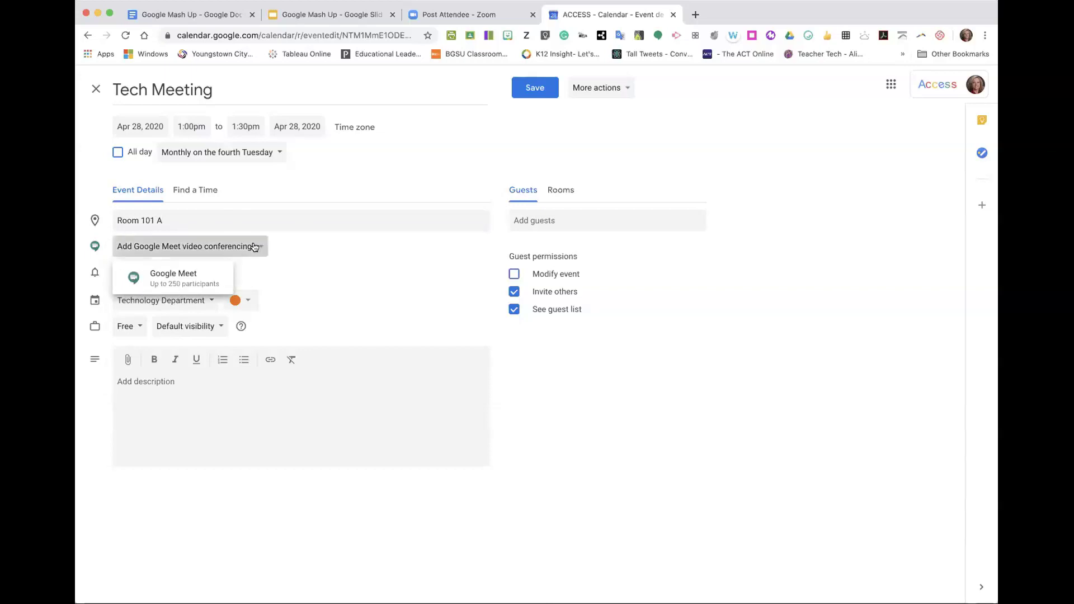
left_click(184, 283)
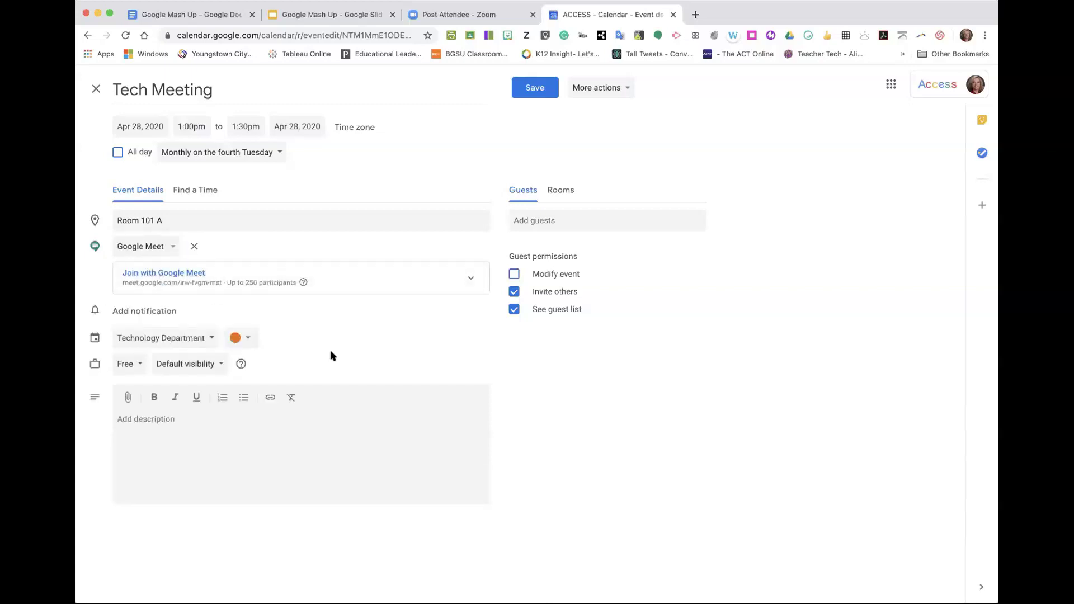
Keep the event on the Technology Department calendar with its default colour
left_click(205, 338)
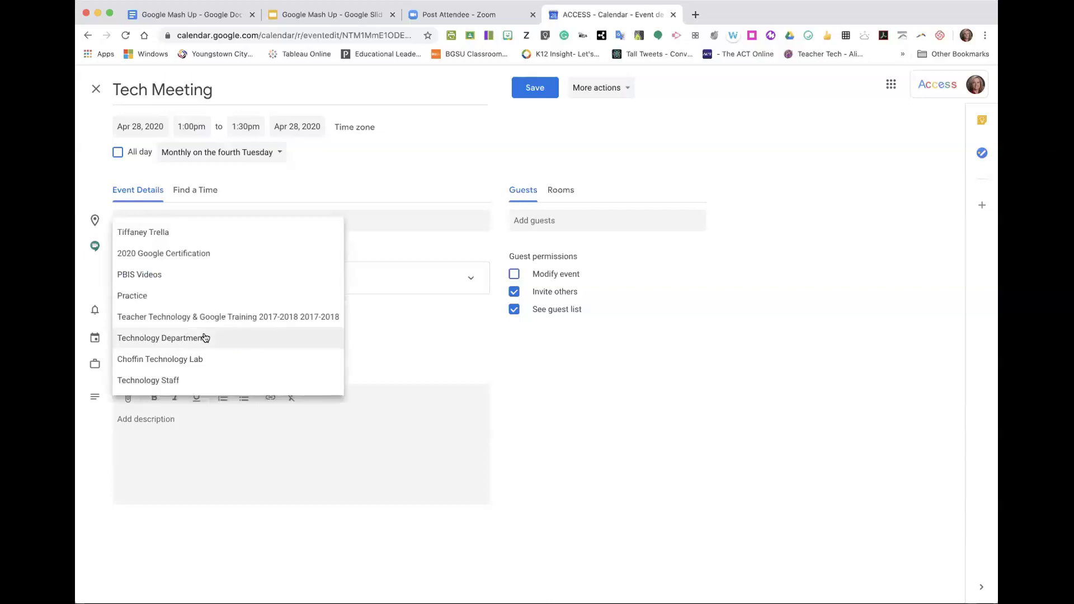
left_click(205, 339)
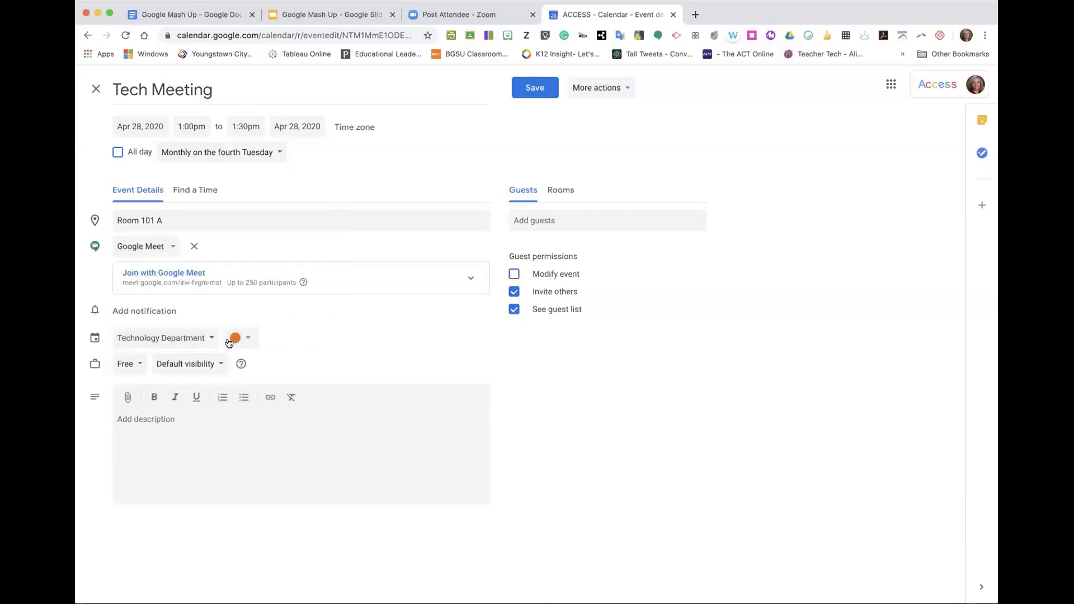
left_click(238, 339)
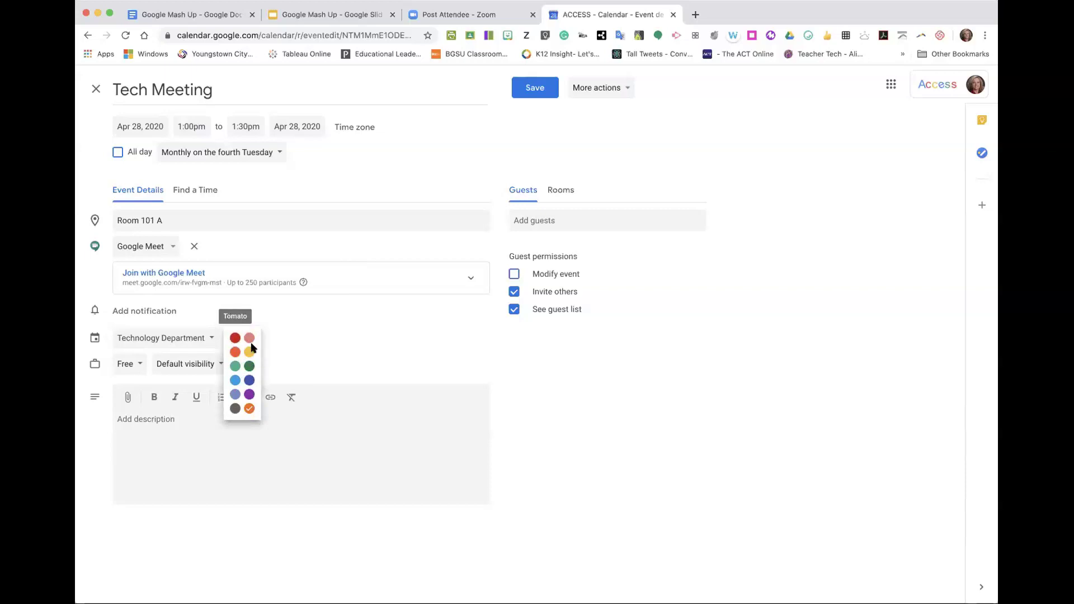
left_click(330, 352)
left_click(150, 430)
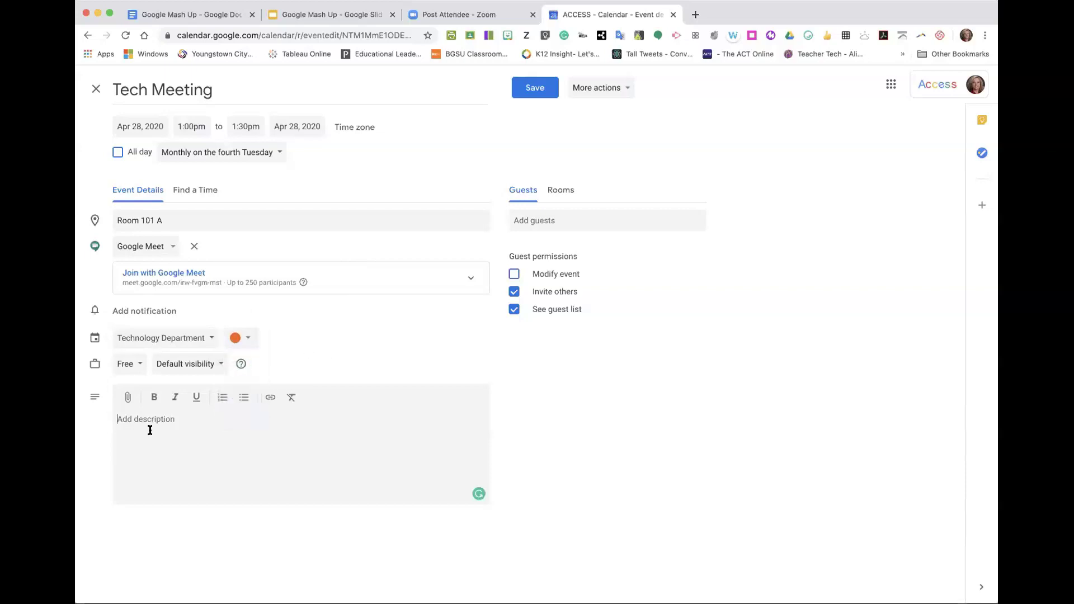
Copy the Google Mash Up document's view-only share link, then go back to the Calendar tab
left_click(192, 15)
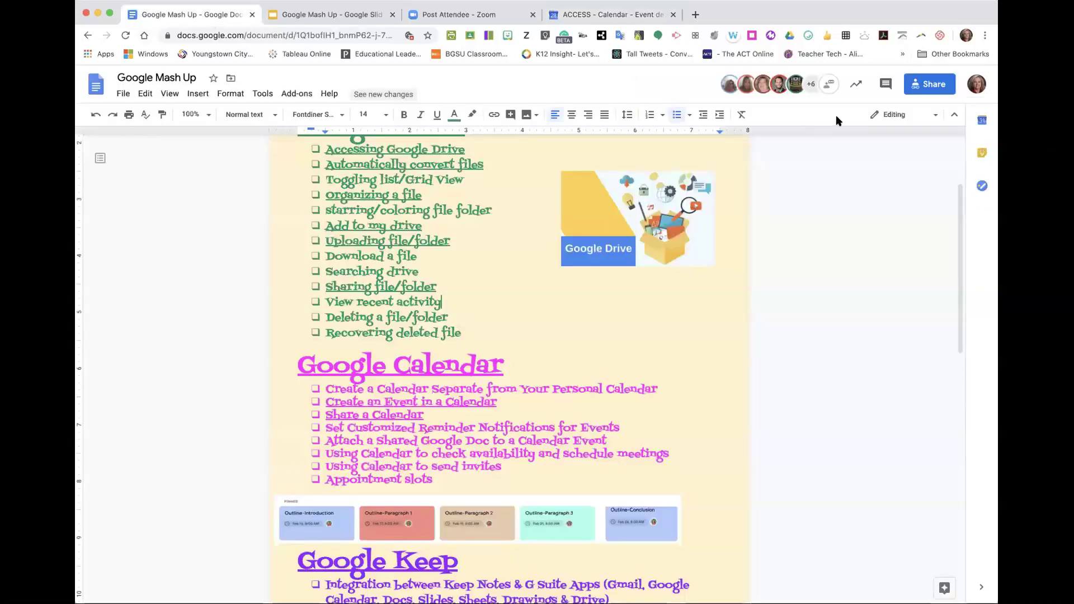
left_click(929, 81)
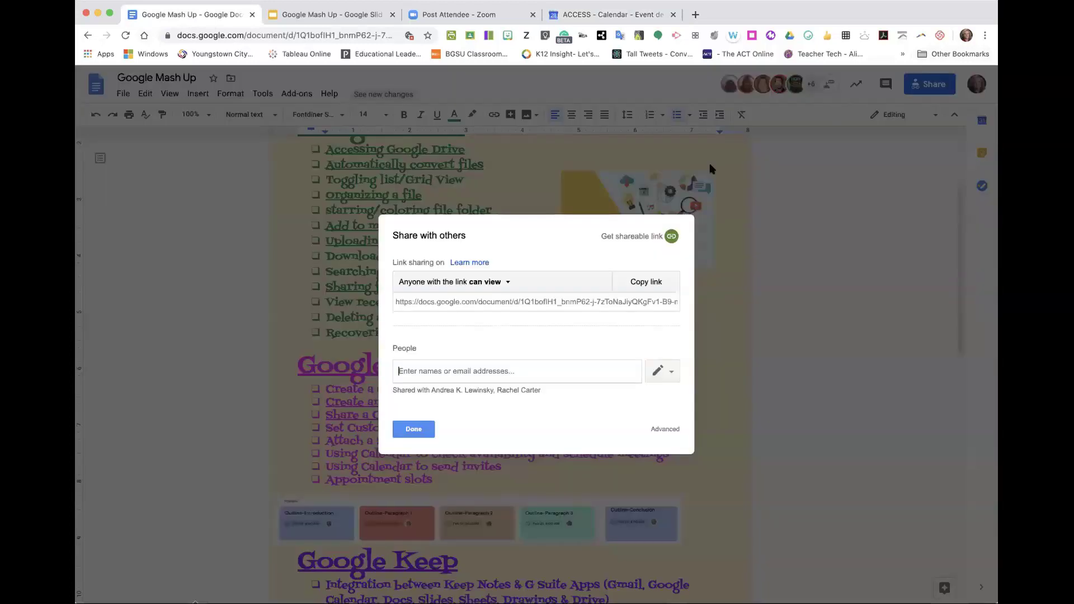
left_click(537, 301)
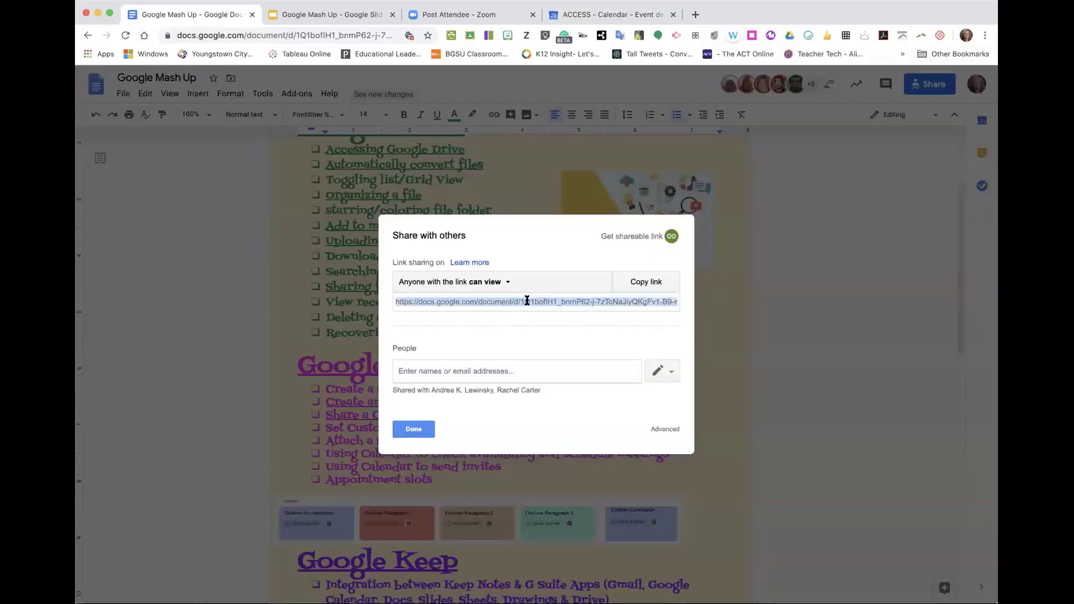
right_click(527, 301)
left_click(549, 326)
left_click(413, 429)
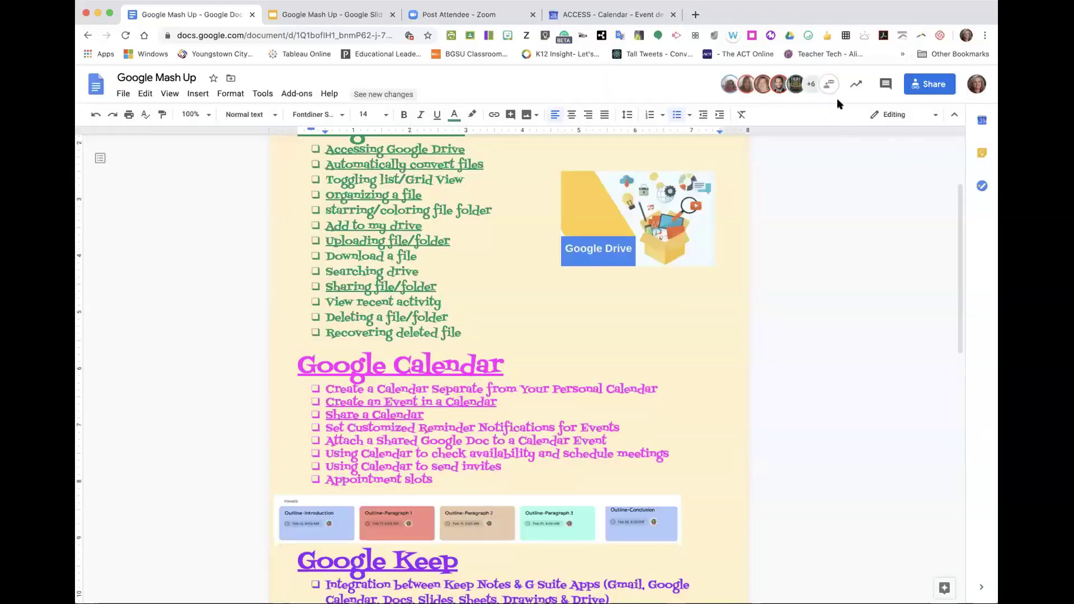
left_click(641, 18)
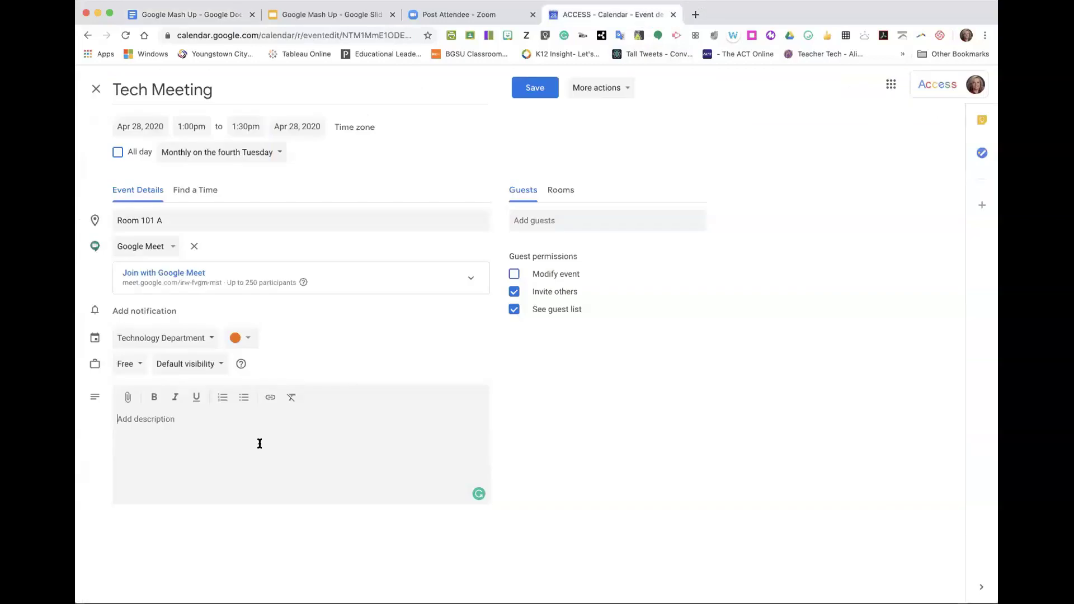
Paste the agenda link into the description, with 'Please use the agenda for the meeting.' above it
left_click(259, 444)
key("super+v")
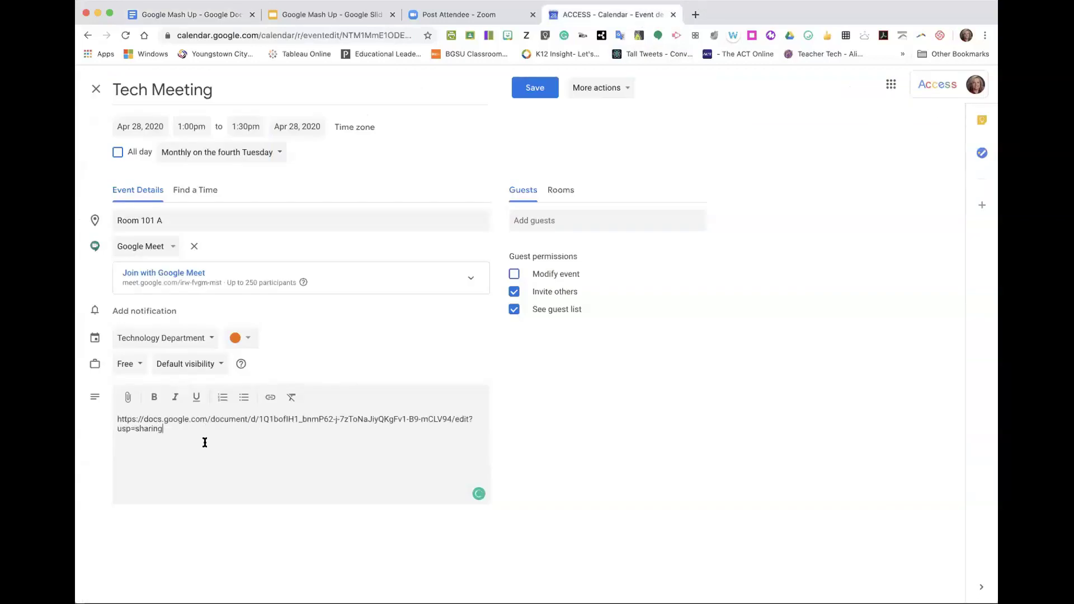
double_click(117, 420)
left_click(118, 420)
key("Return")
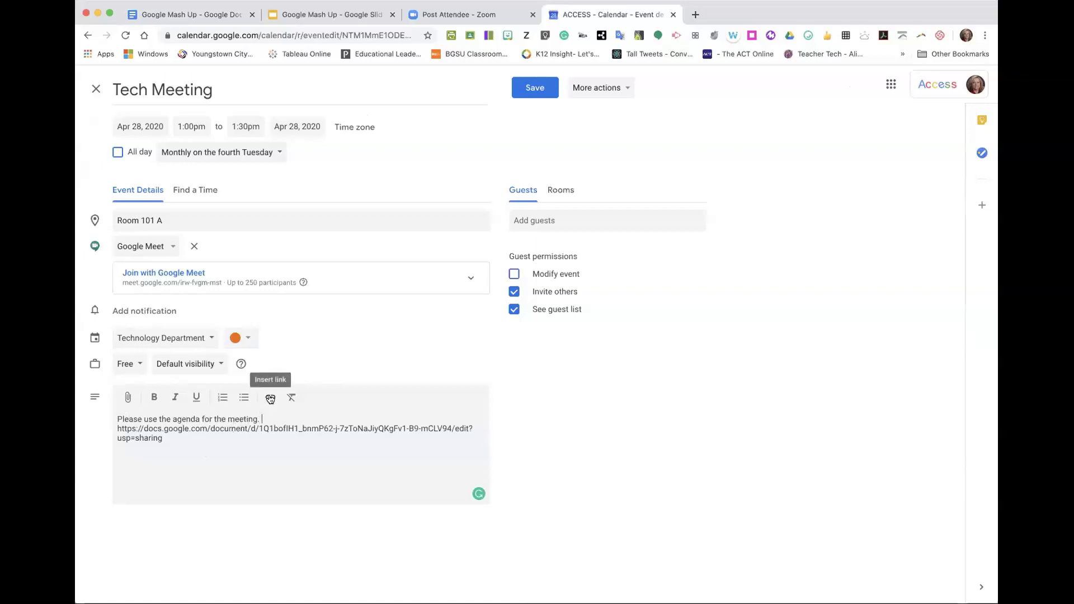
left_click_drag(262, 419, 98, 425)
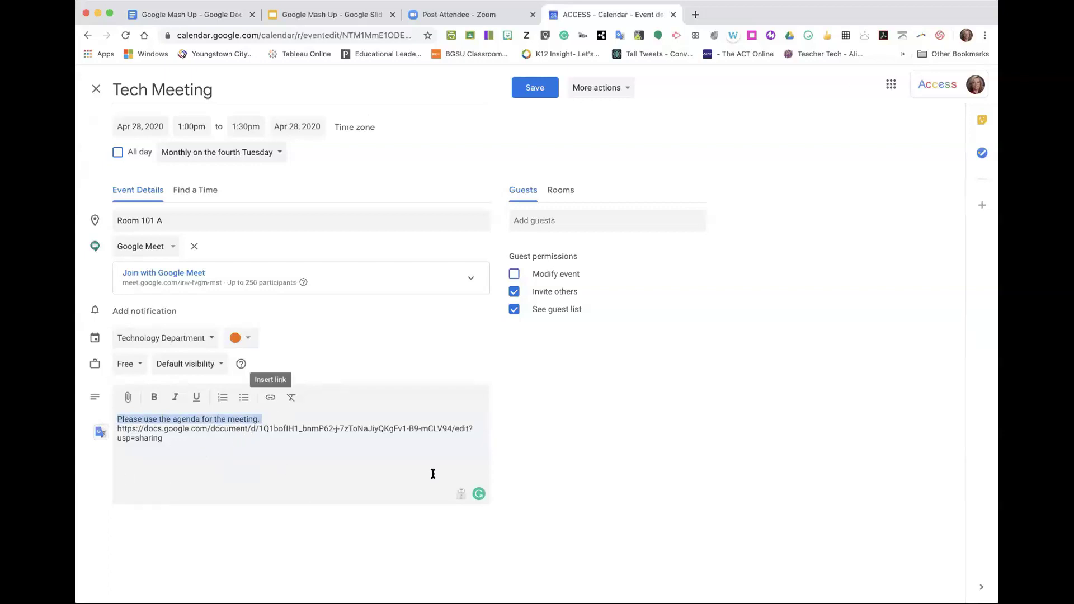
left_click(569, 217)
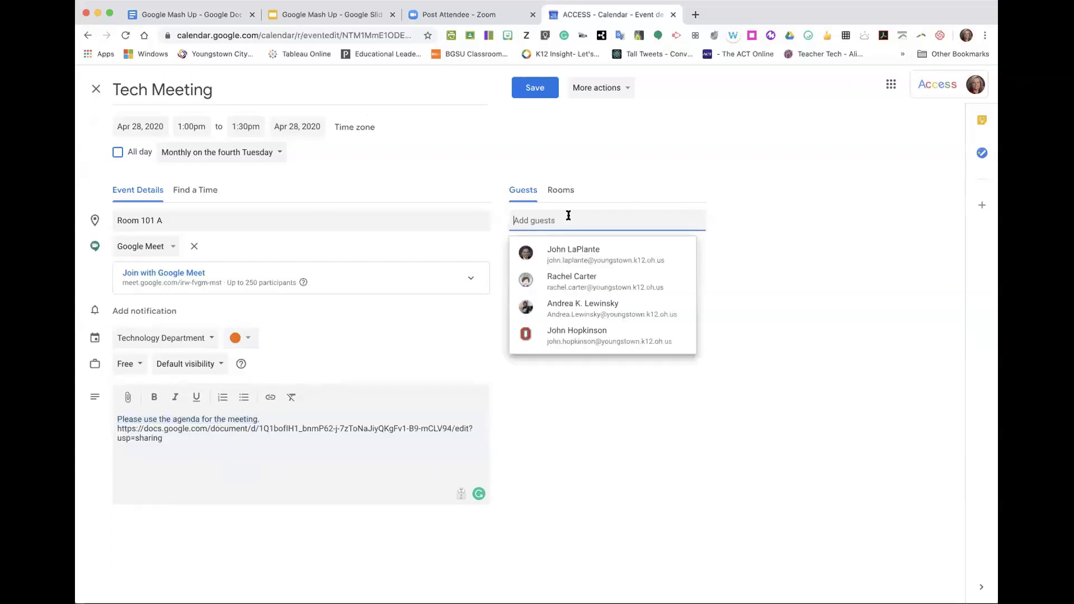
Add two colleagues from the suggestions as guests of the Tech Meeting
left_click(575, 278)
left_click(577, 223)
left_click(576, 307)
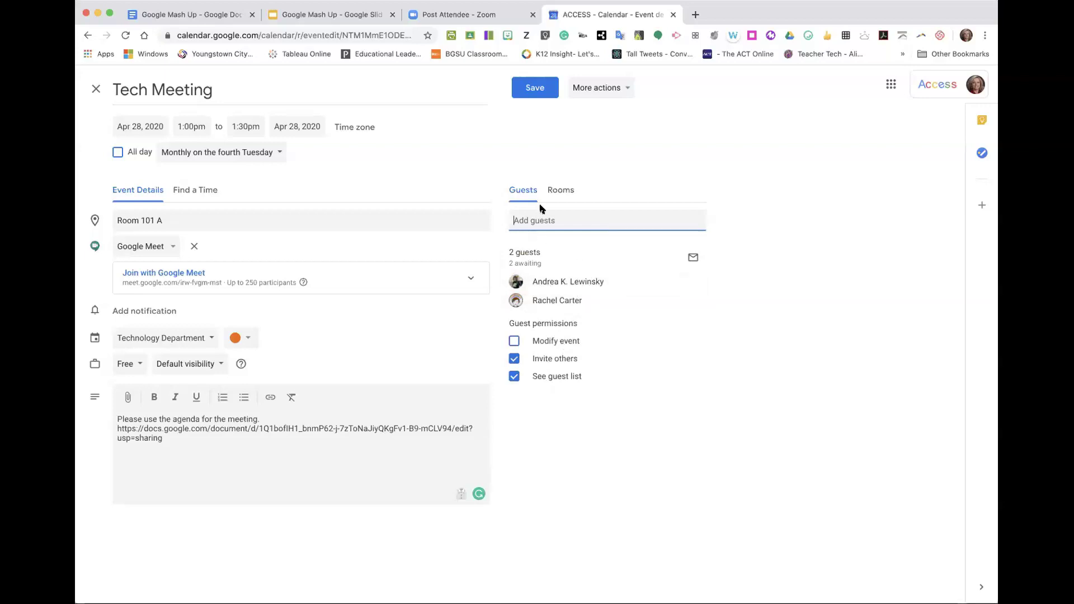
Save the Tech Meeting and answer the guest invitation prompt
left_click(526, 91)
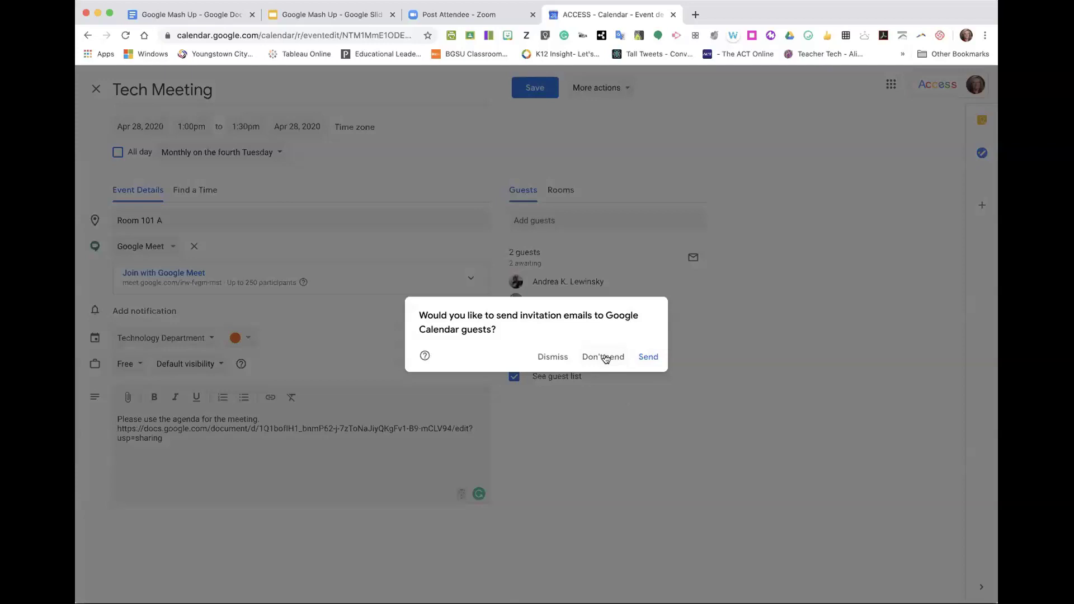
left_click(649, 358)
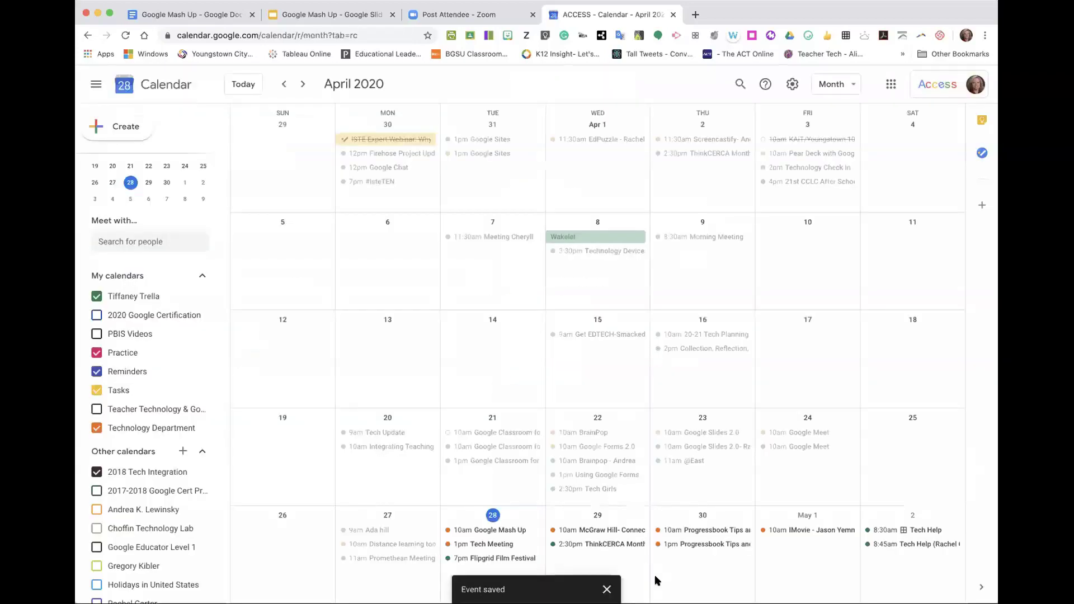
left_click(494, 547)
Start a new draft event titled 'Tech' on April 28
left_click(495, 570)
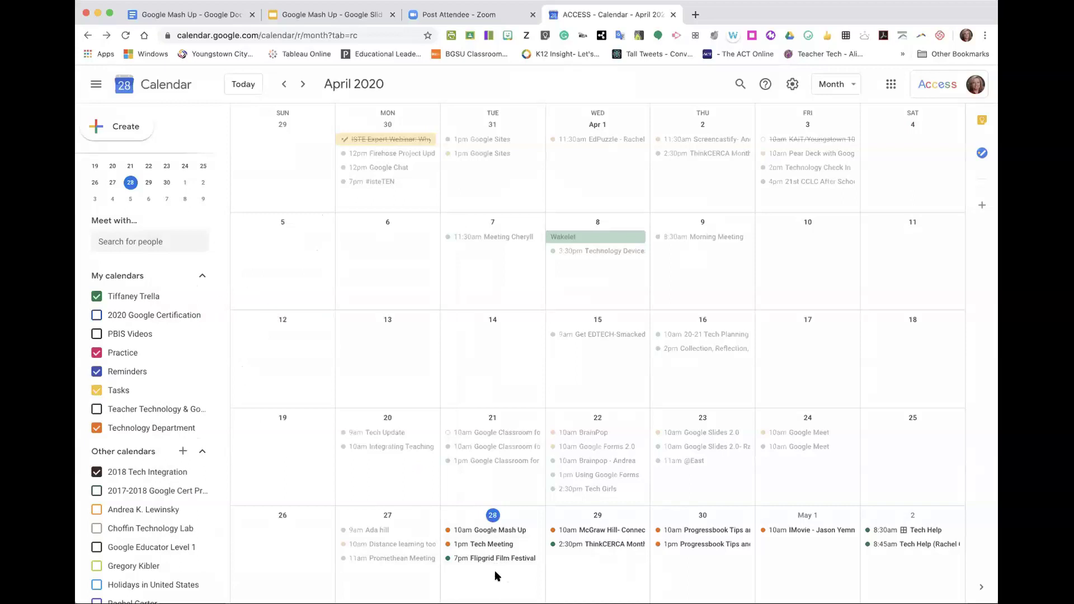
left_click(496, 572)
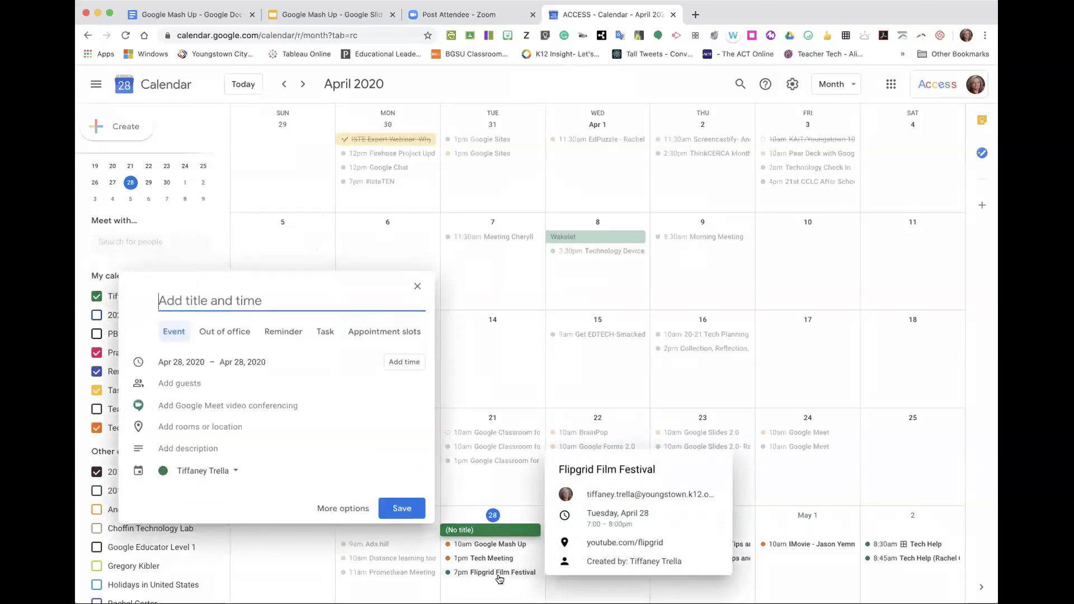
type("Tech")
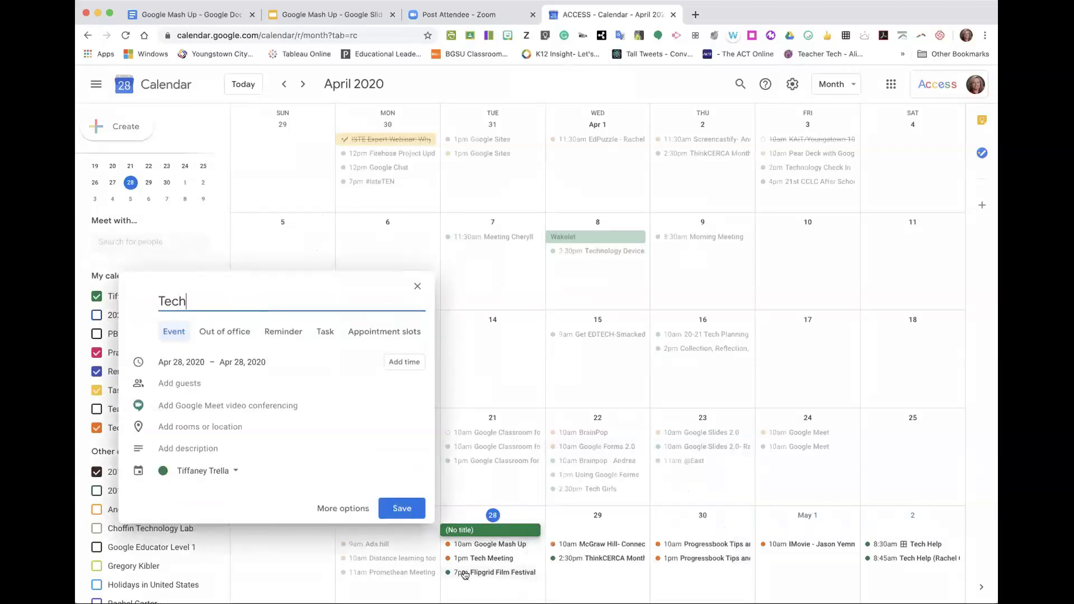
Invite two colleagues to the Tech draft and view their schedules side by side
left_click(285, 382)
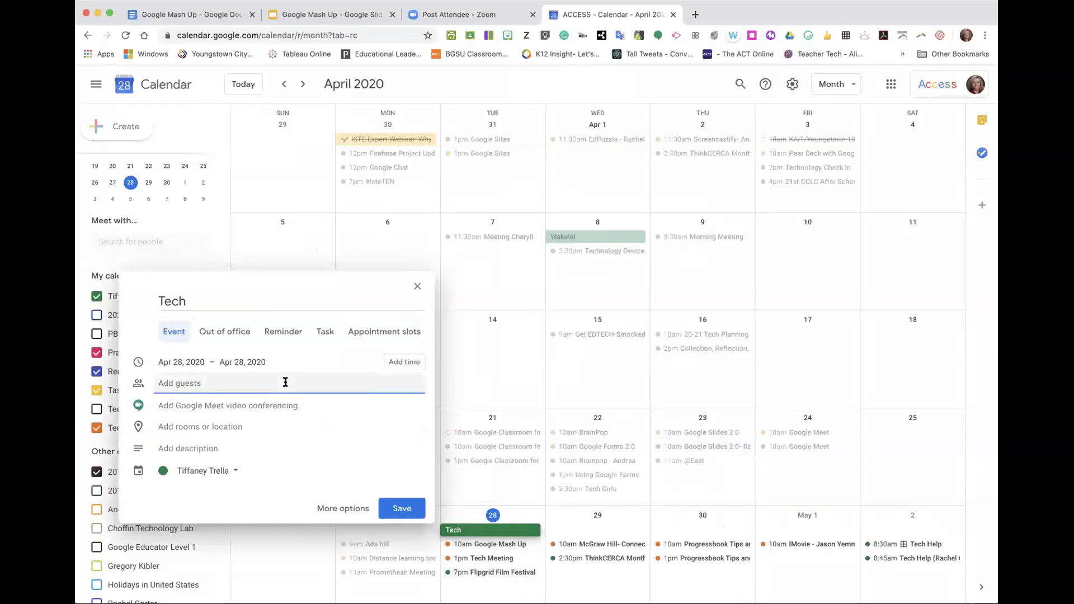
type("an")
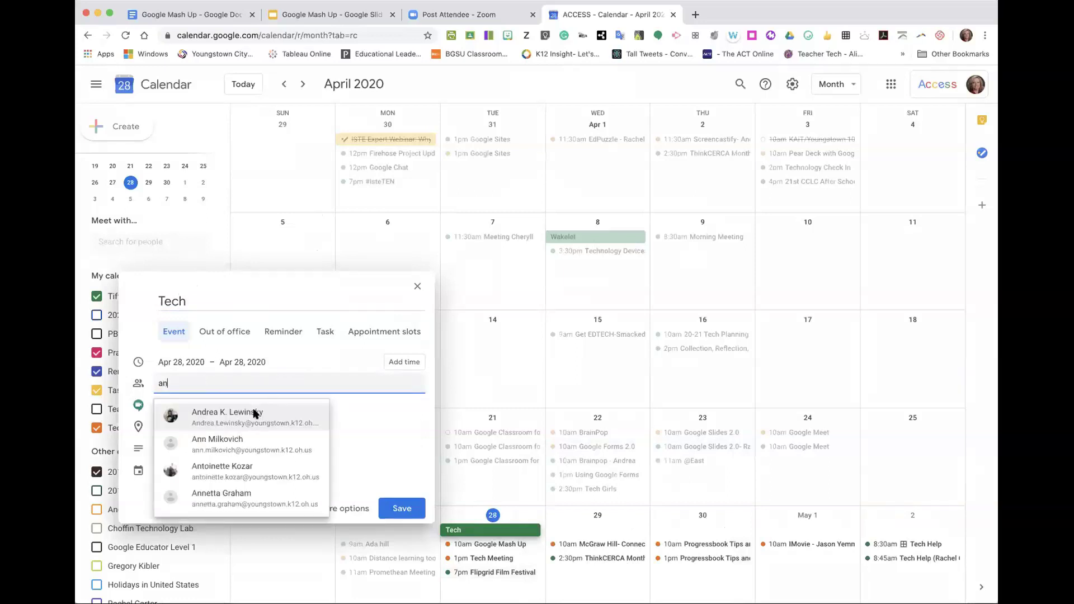
left_click(253, 412)
type("rach")
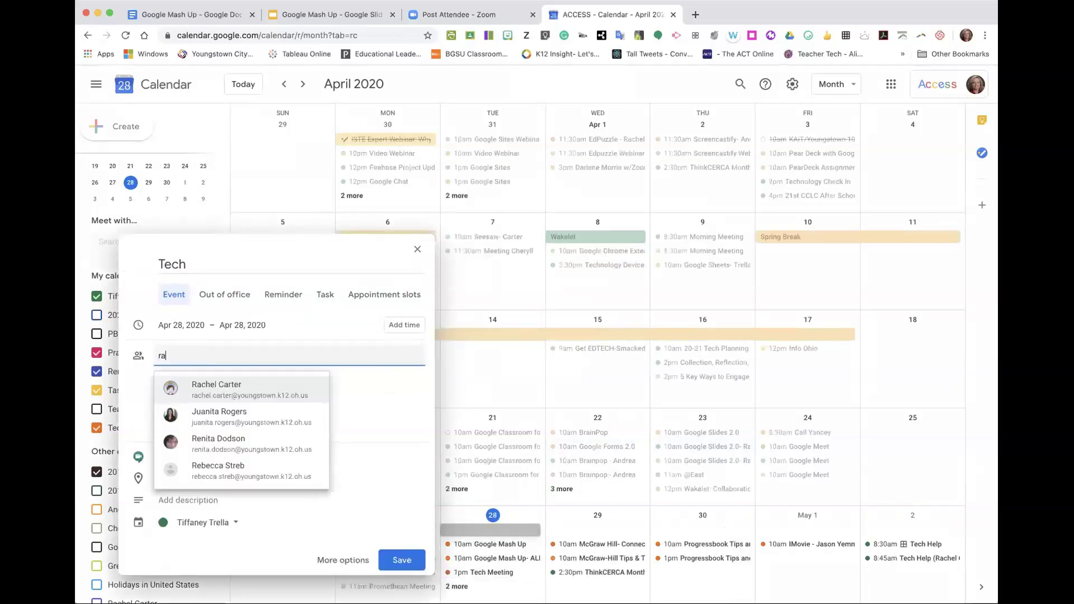
left_click(256, 381)
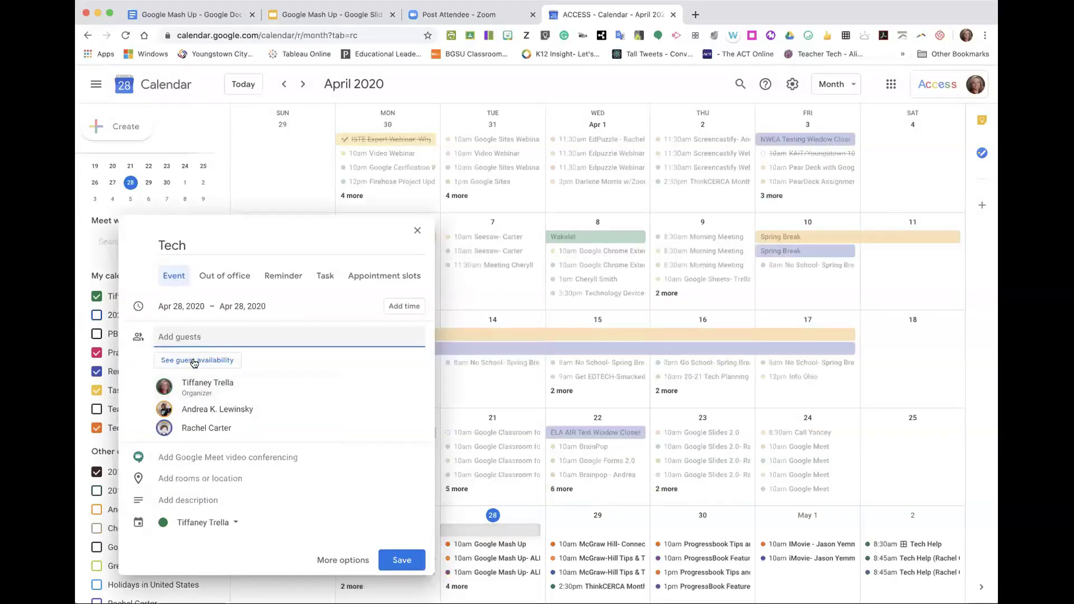
left_click(194, 362)
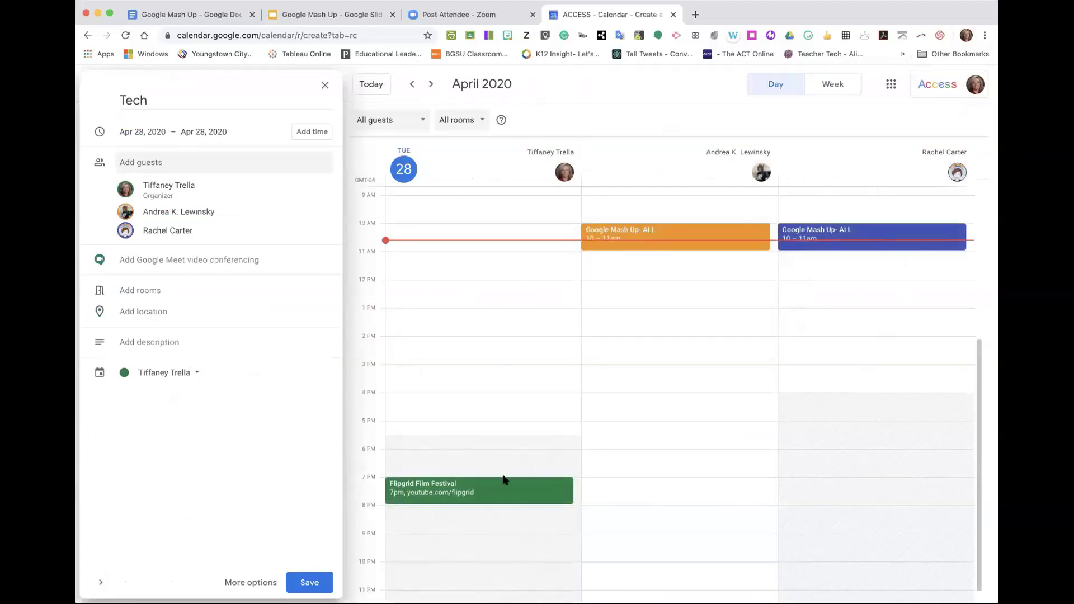
Drag the Tech draft to 2:00–3:45pm on April 28, then discard it unsaved
mouse_move(505, 480)
mouse_move(697, 235)
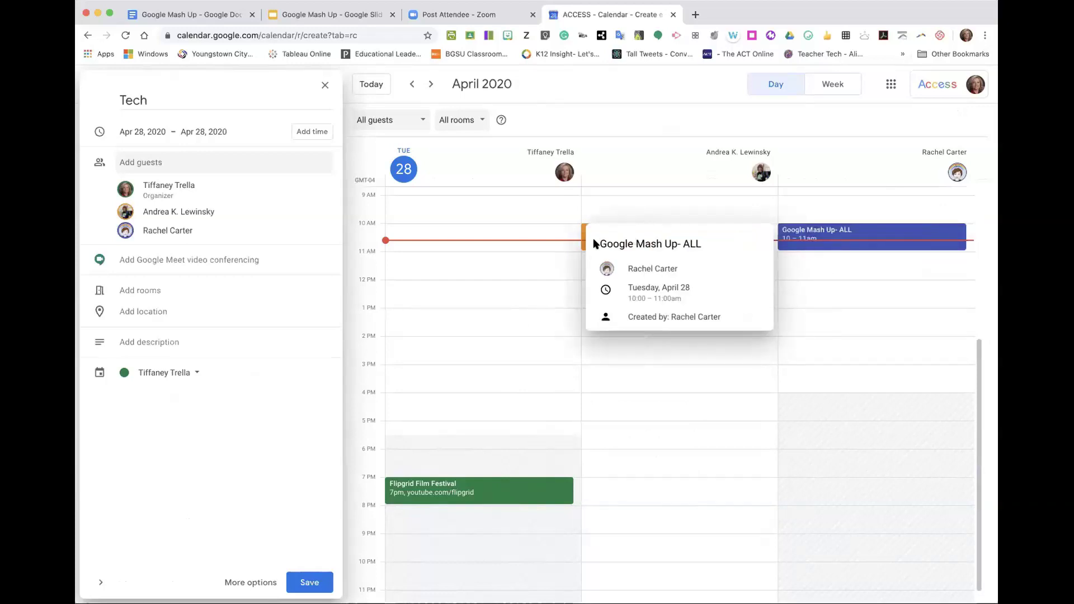
mouse_move(656, 239)
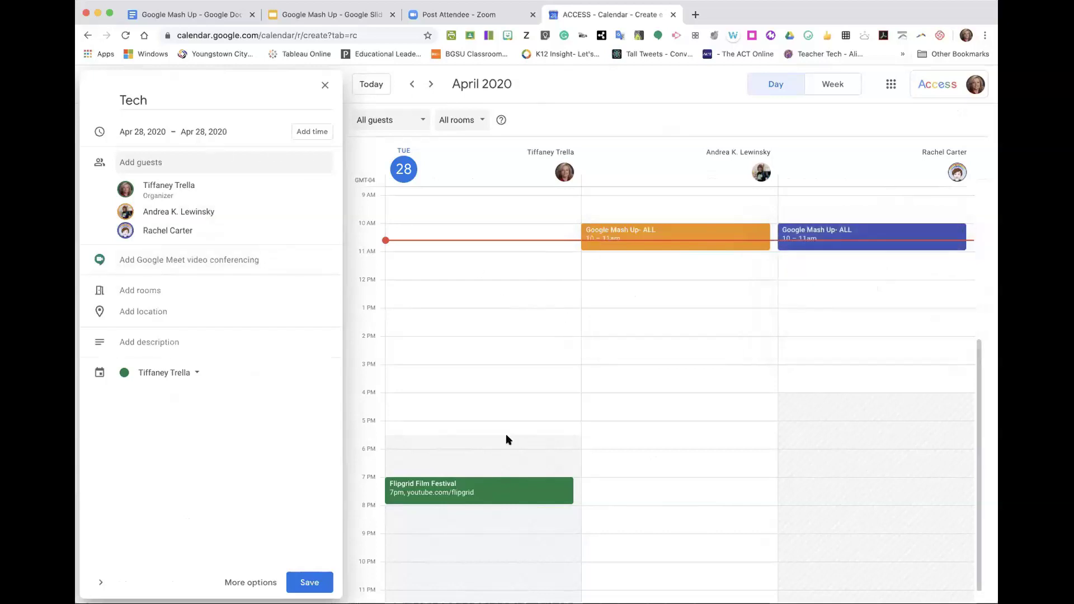
left_click_drag(469, 338, 477, 377)
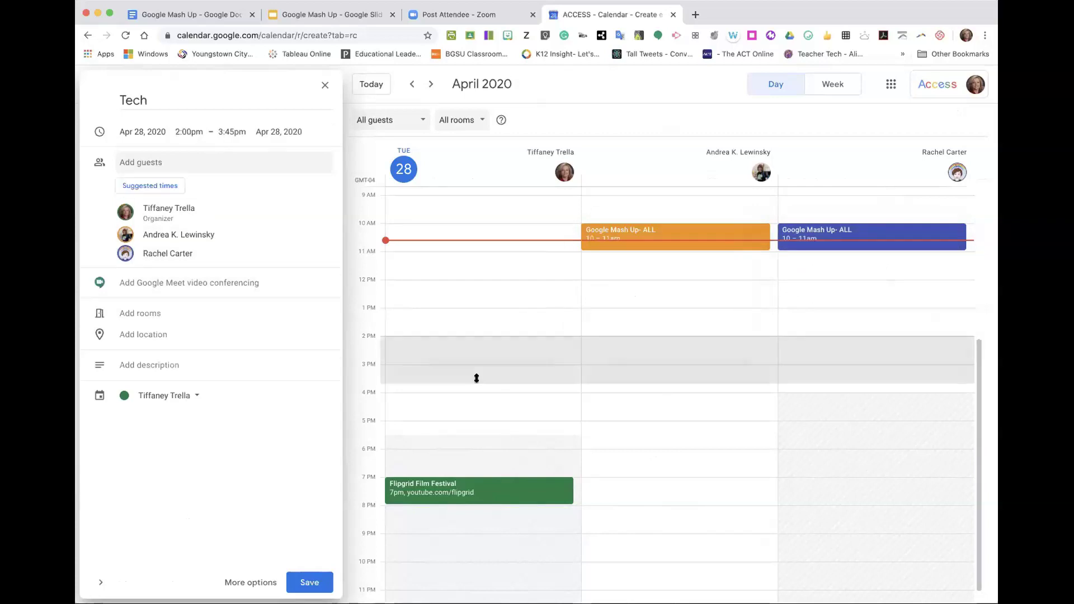
left_click(325, 86)
left_click(582, 355)
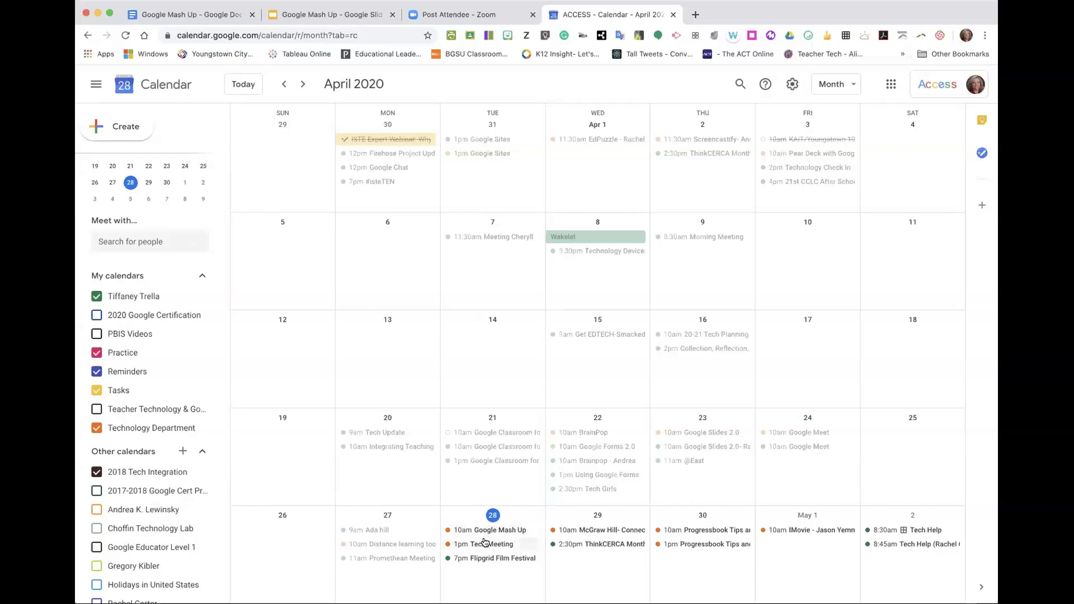
Browse ycsd.org to the Technology Integration site's embedded calendar, then return to the Google Mash Up doc
left_click(695, 14)
type("ycsd.")
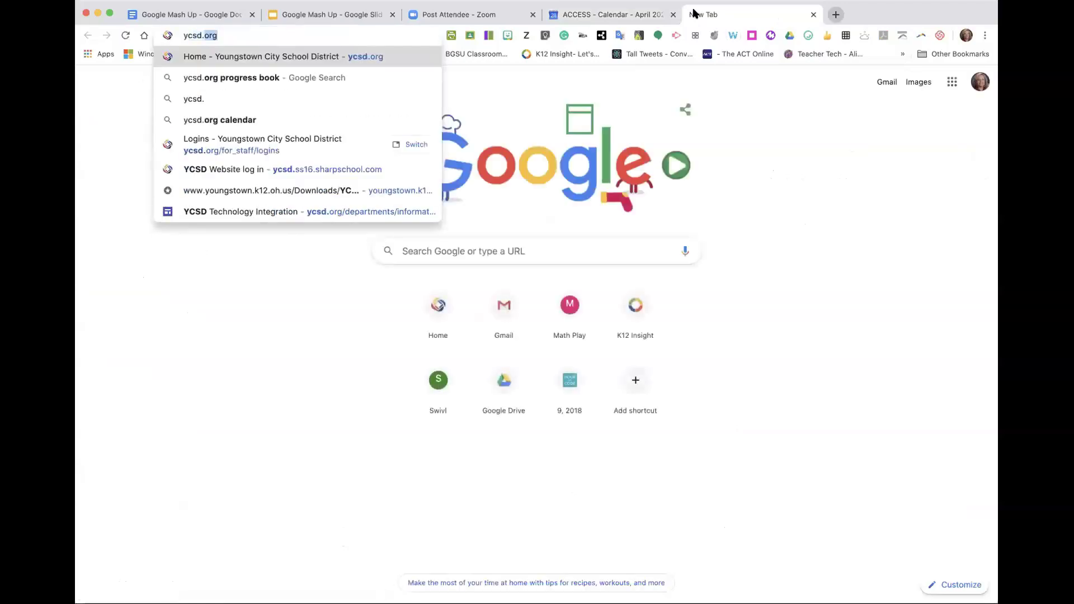
key("Return")
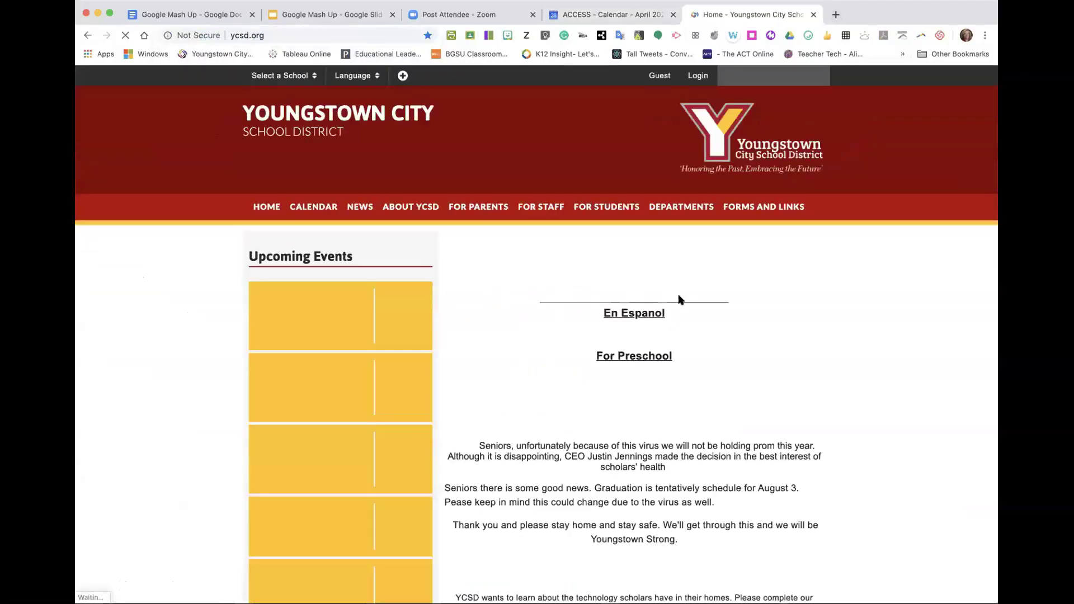
mouse_move(700, 208)
mouse_move(716, 367)
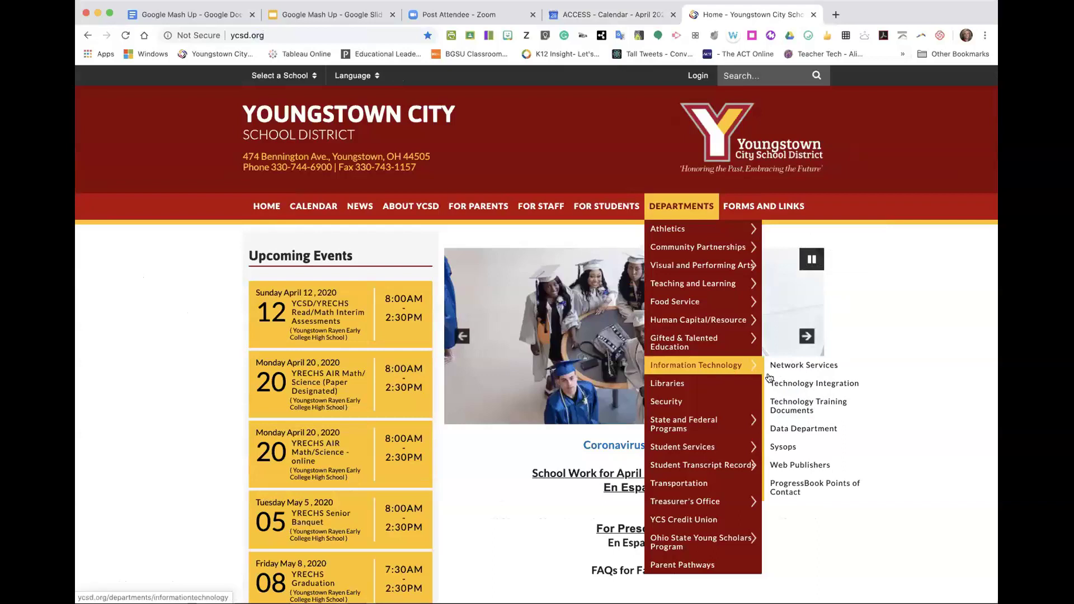
left_click(777, 382)
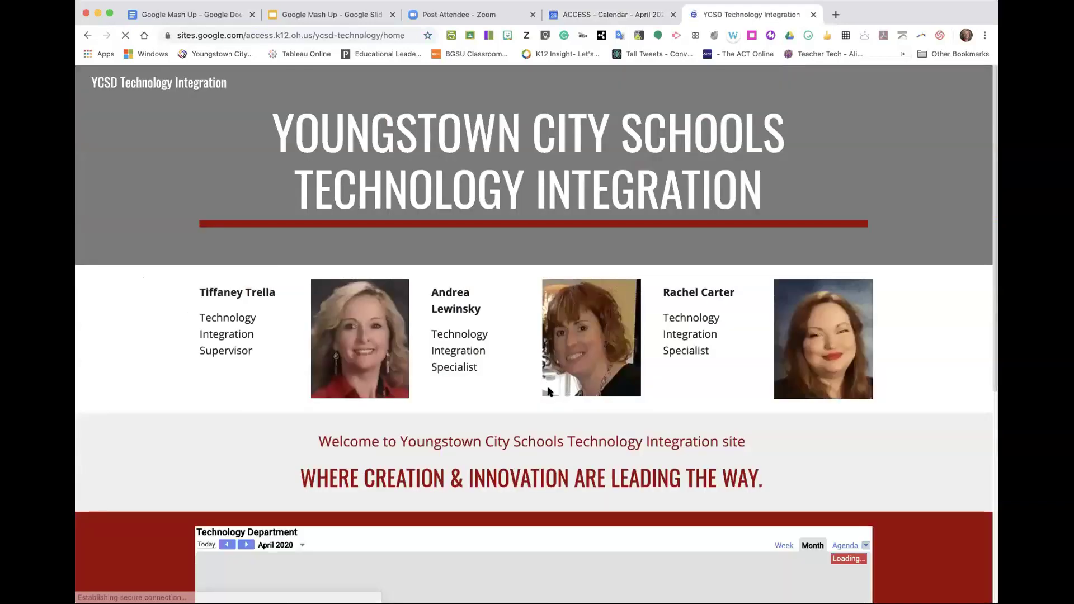
scroll(548, 390, "down", 10)
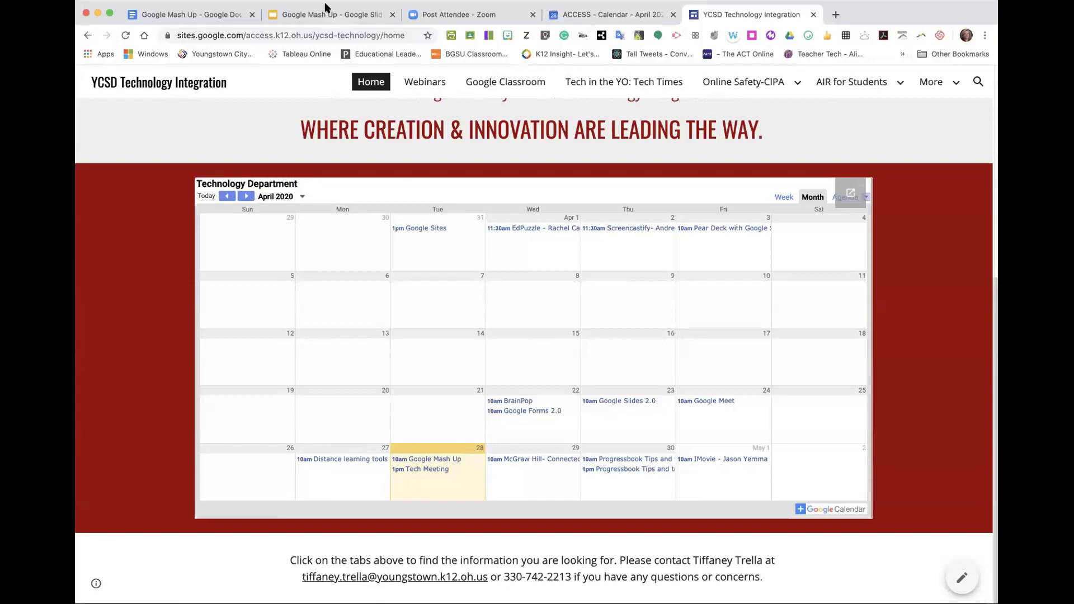
left_click(226, 19)
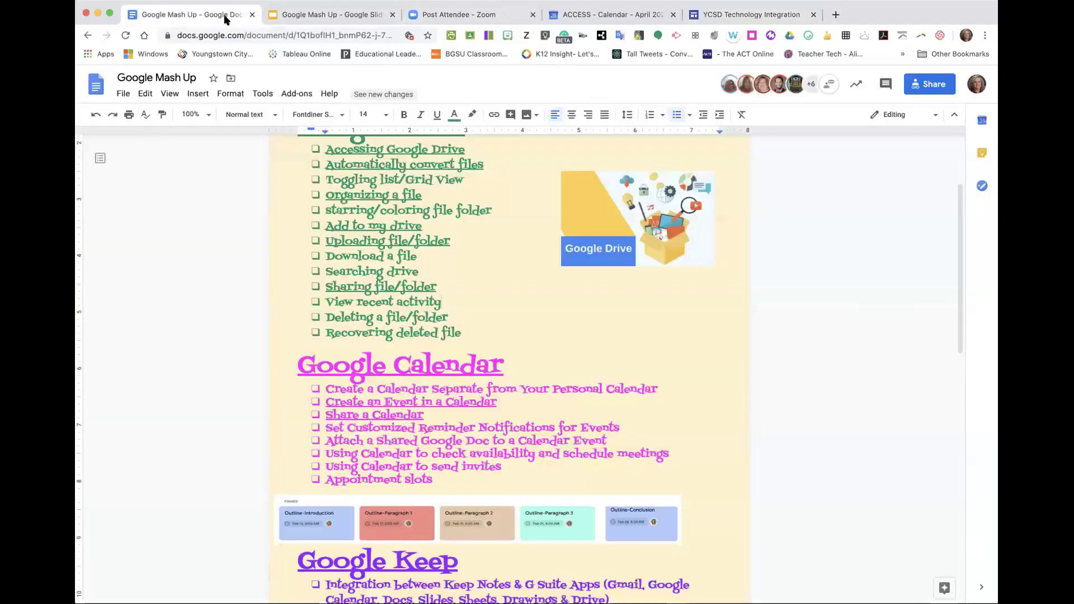
Display the 2020 Google Certification calendar's assignments and open its Settings and sharing page
left_click(579, 18)
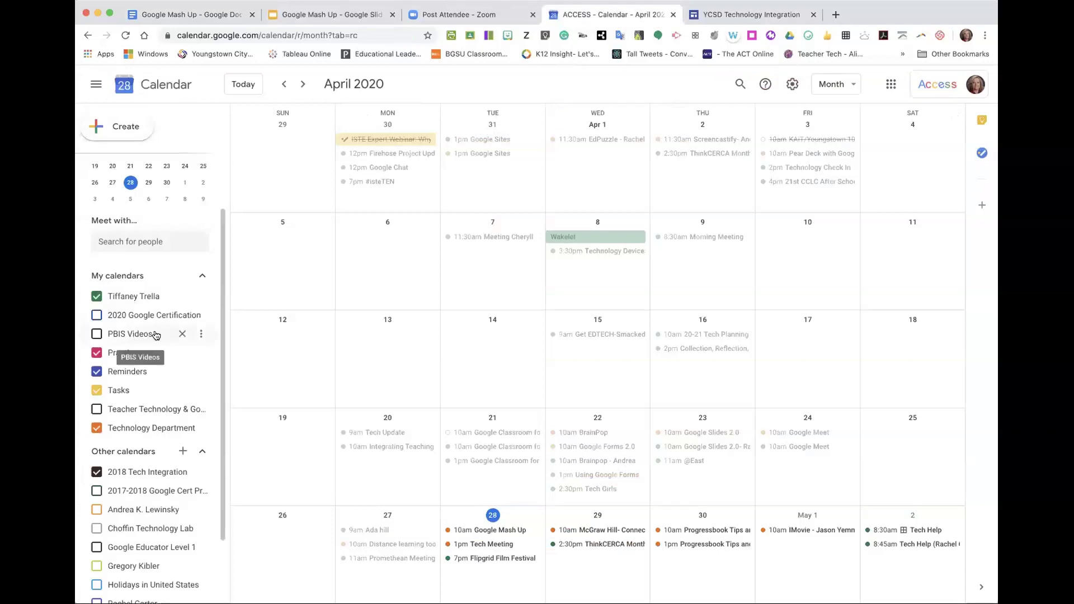
left_click(95, 317)
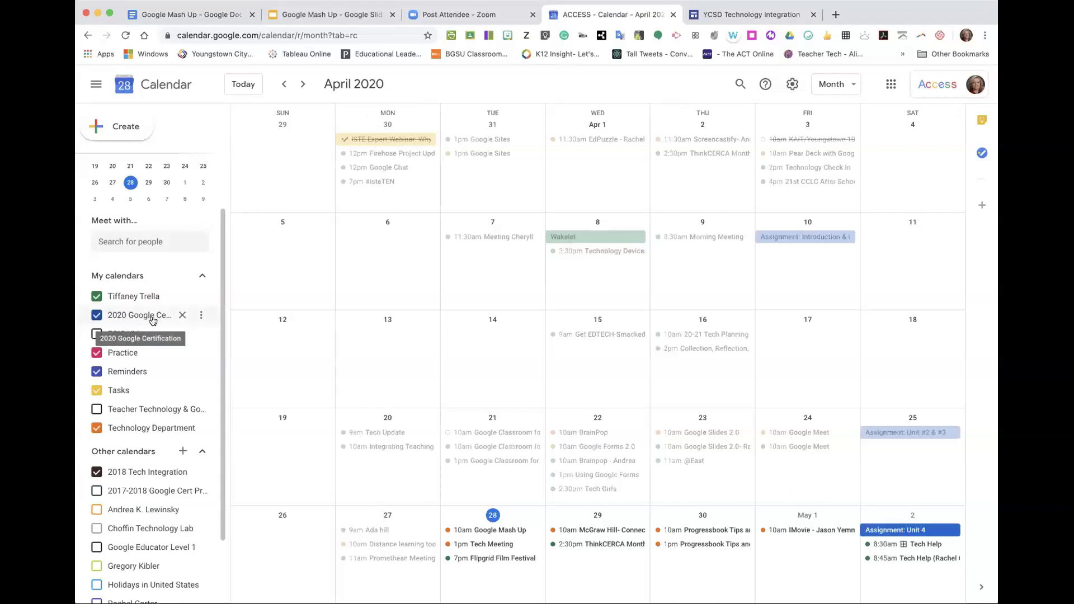
left_click(201, 315)
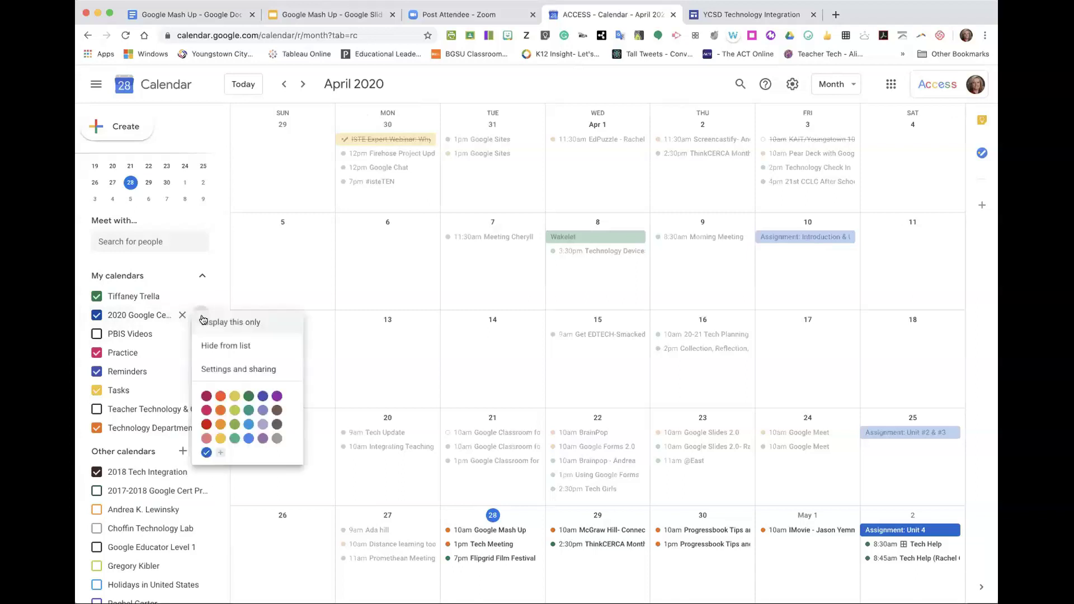
left_click(223, 369)
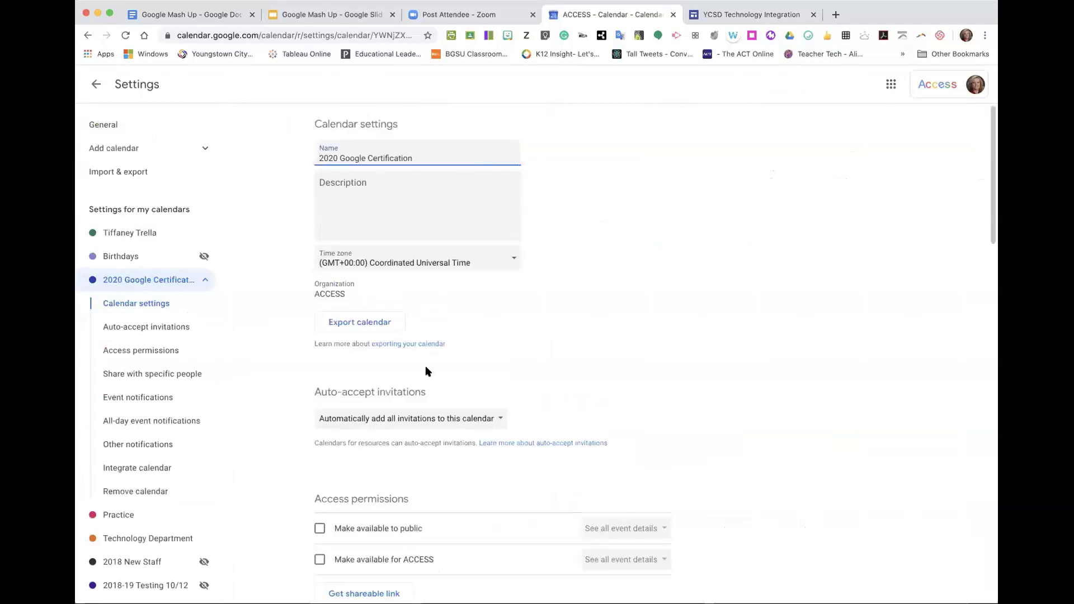
Make the 2020 Google Certification calendar available to the public and confirm the warning
scroll(427, 371, "down", 5)
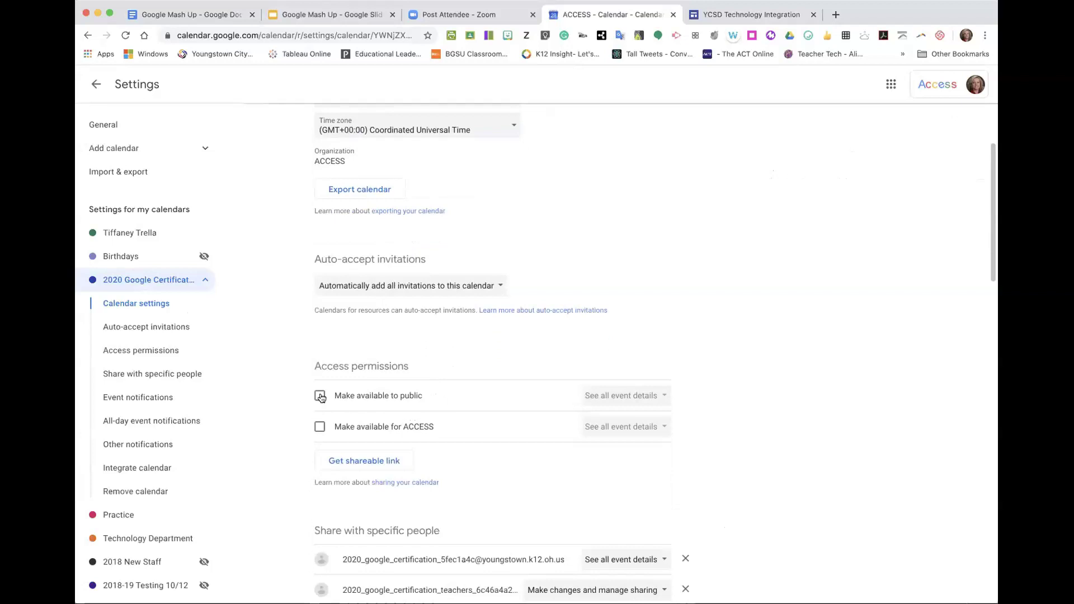
left_click(319, 396)
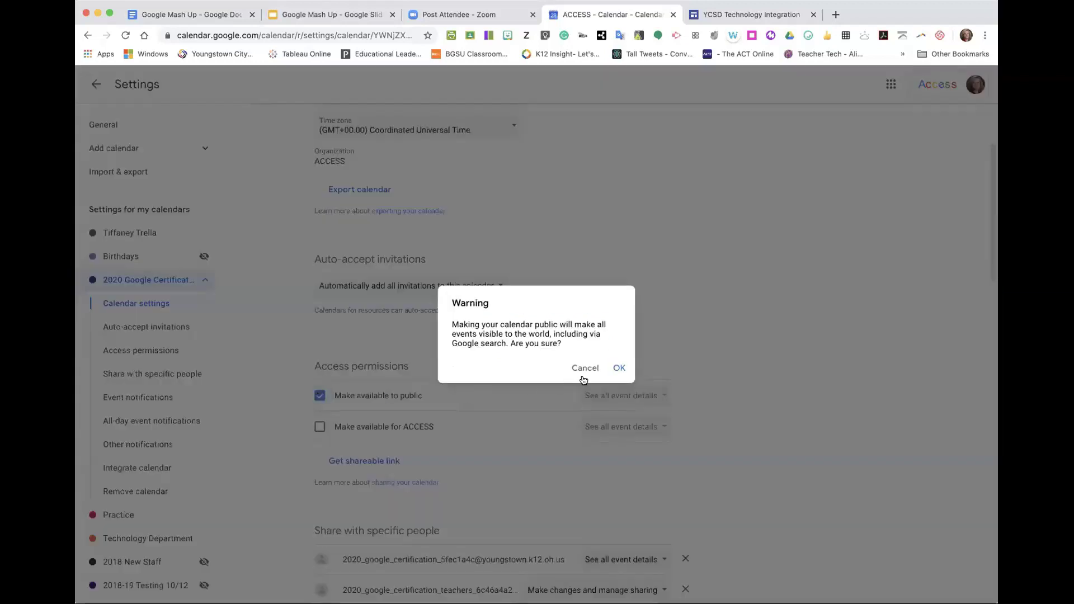
left_click(619, 369)
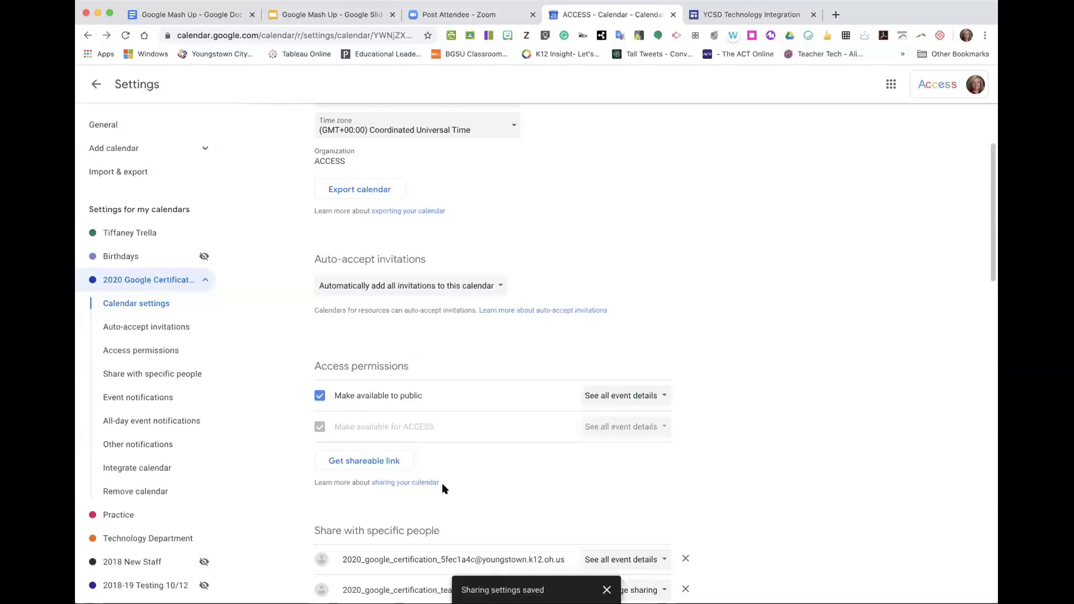
Start adding specific people under Share with specific people
scroll(380, 414, "down", 2)
scroll(380, 417, "down", 3)
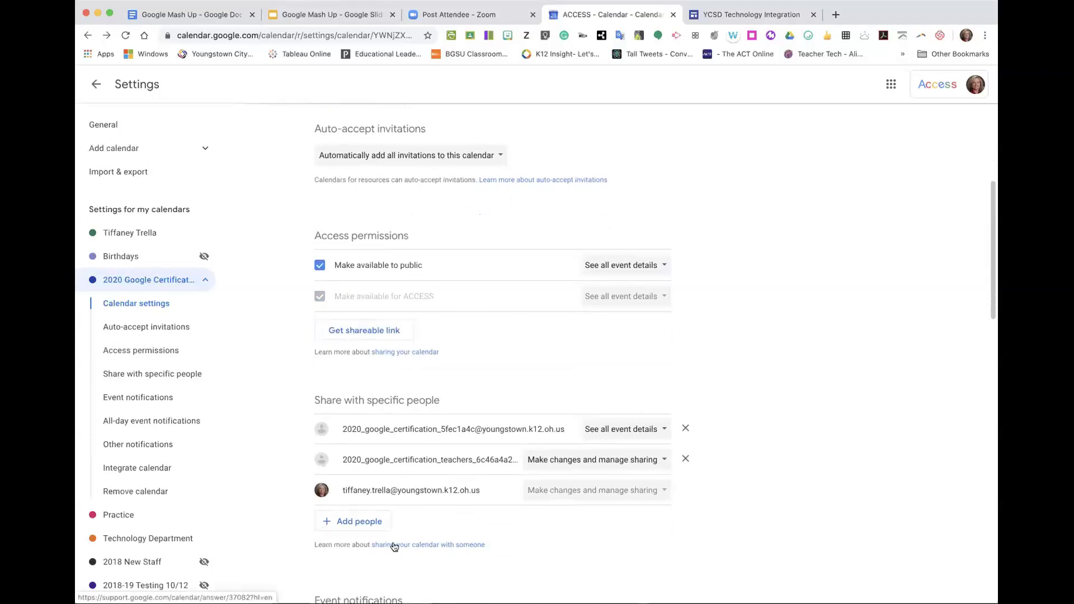
scroll(394, 546, "down", 3)
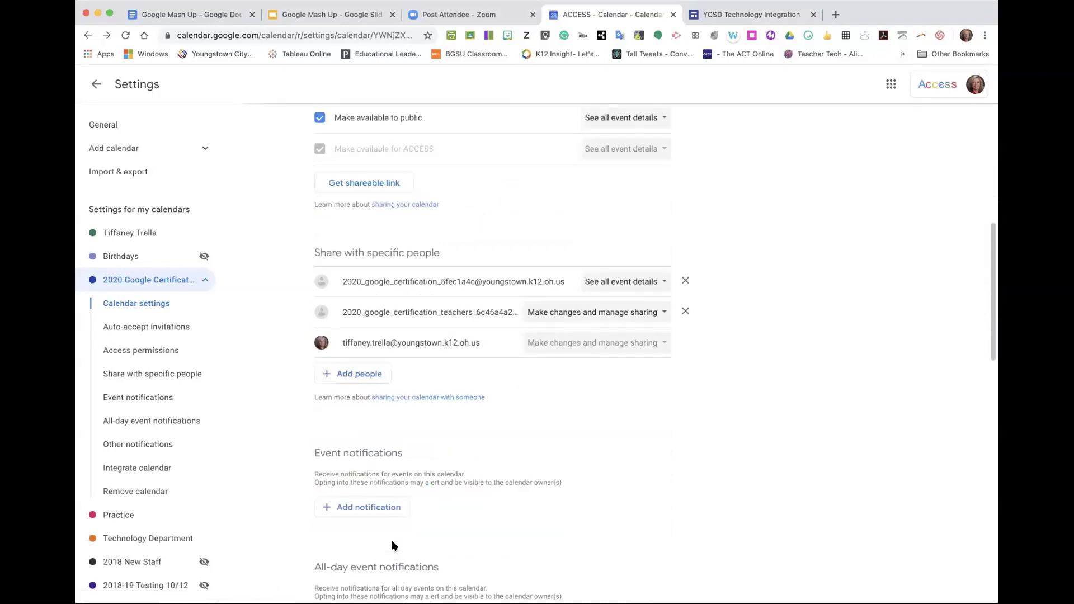
scroll(393, 545, "up", 3)
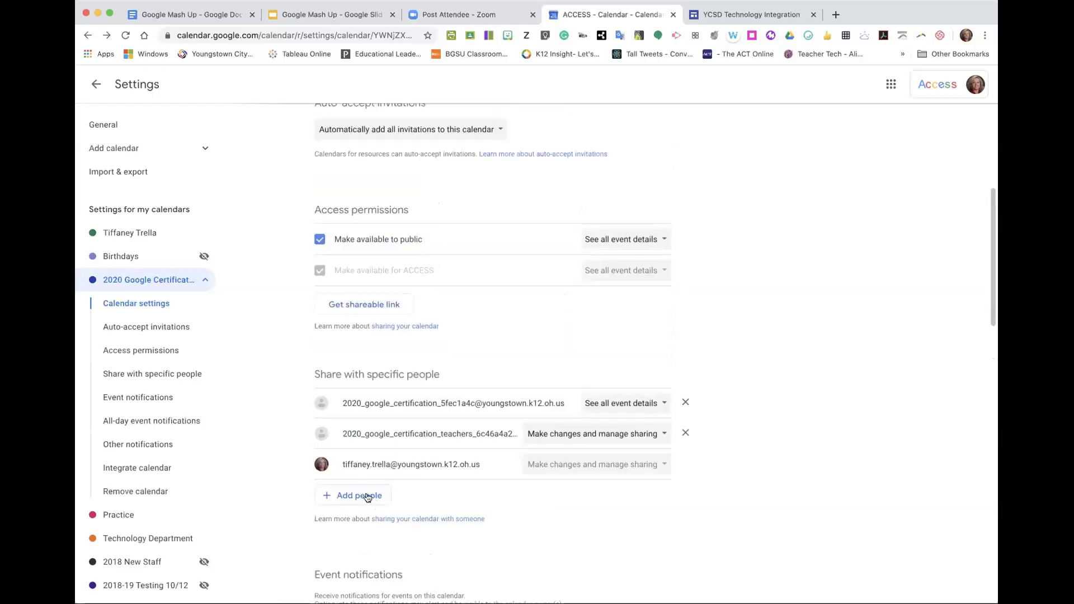
left_click(368, 497)
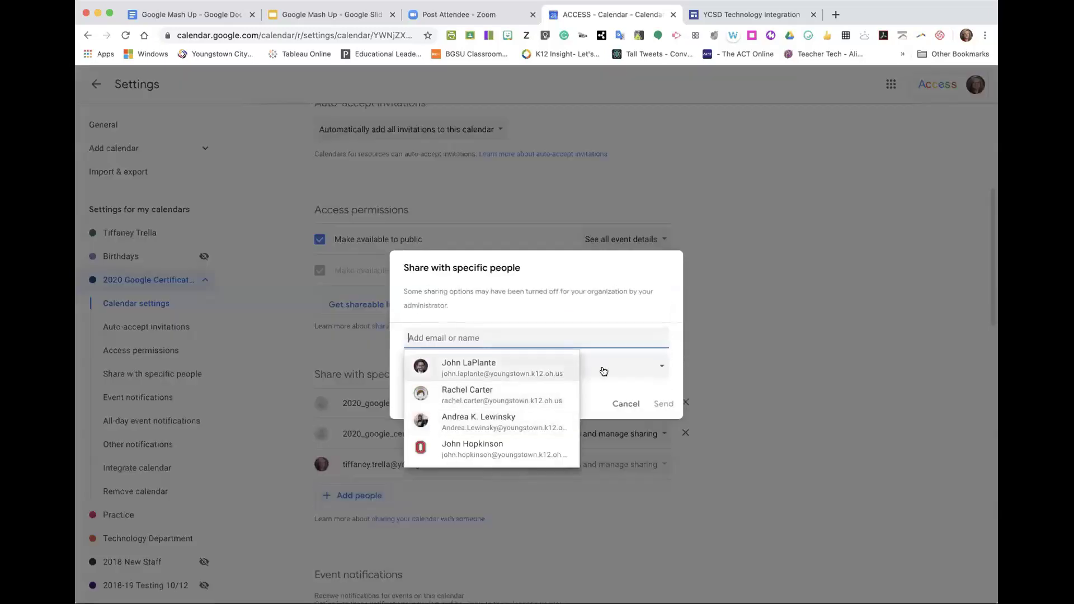
Enter a person's e-mail address and look at the permission level options
left_click(585, 340)
left_click(496, 305)
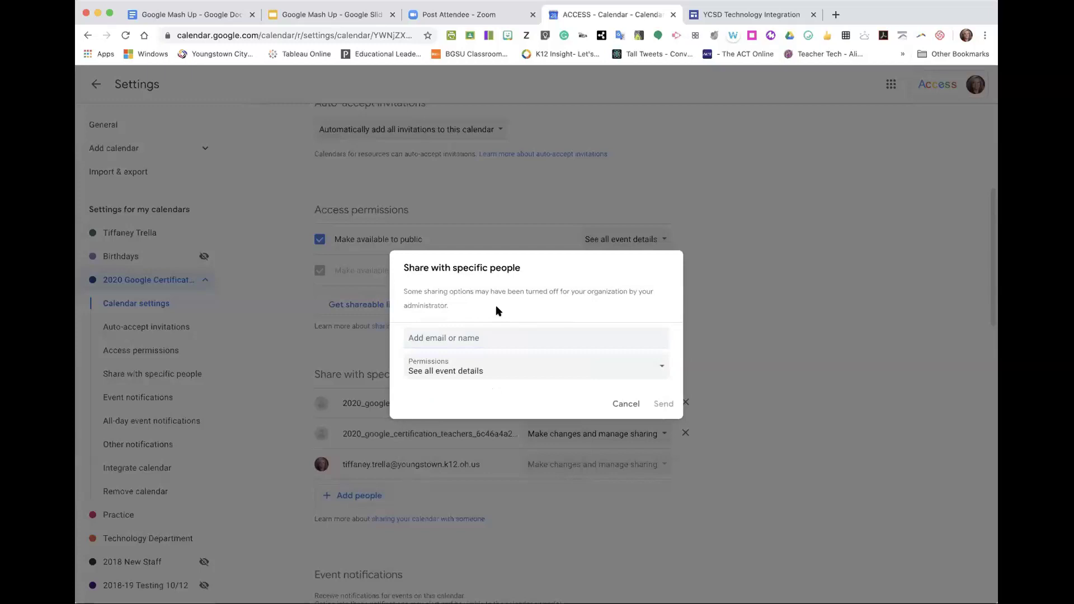
left_click(487, 336)
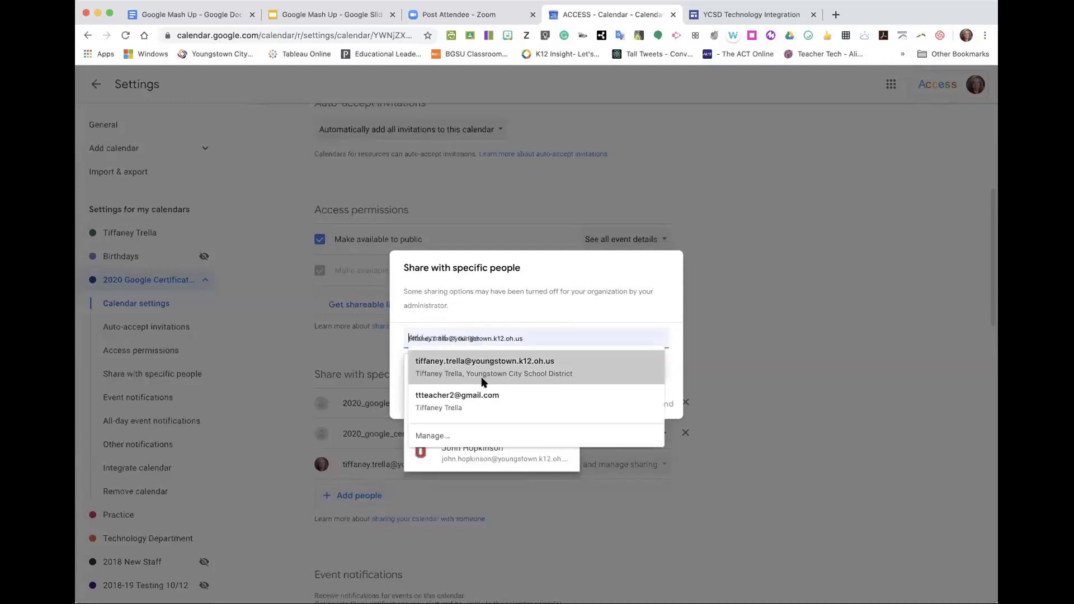
left_click(479, 396)
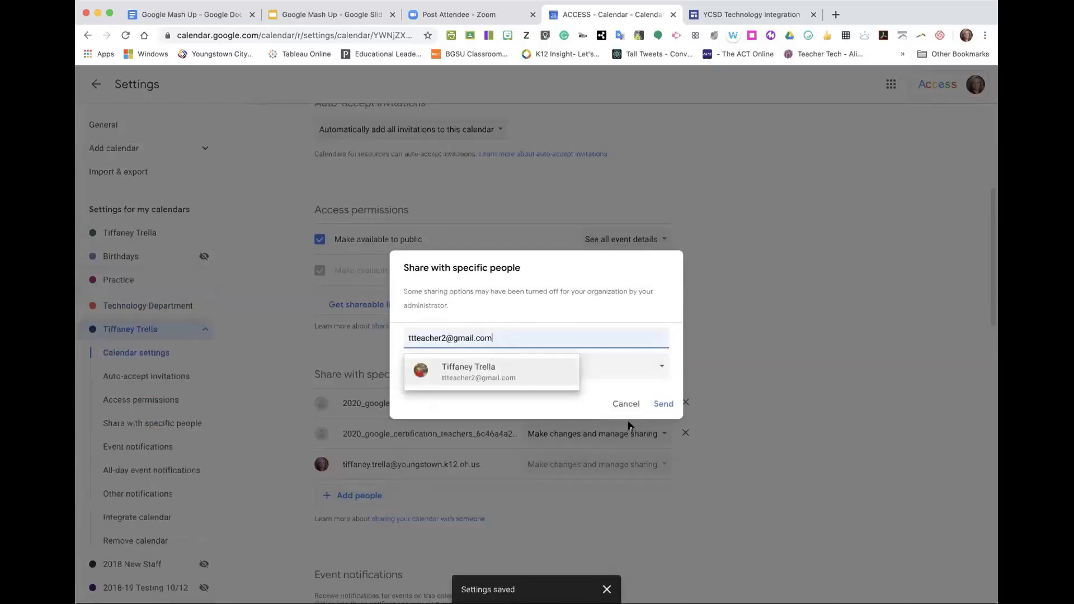
left_click(667, 359)
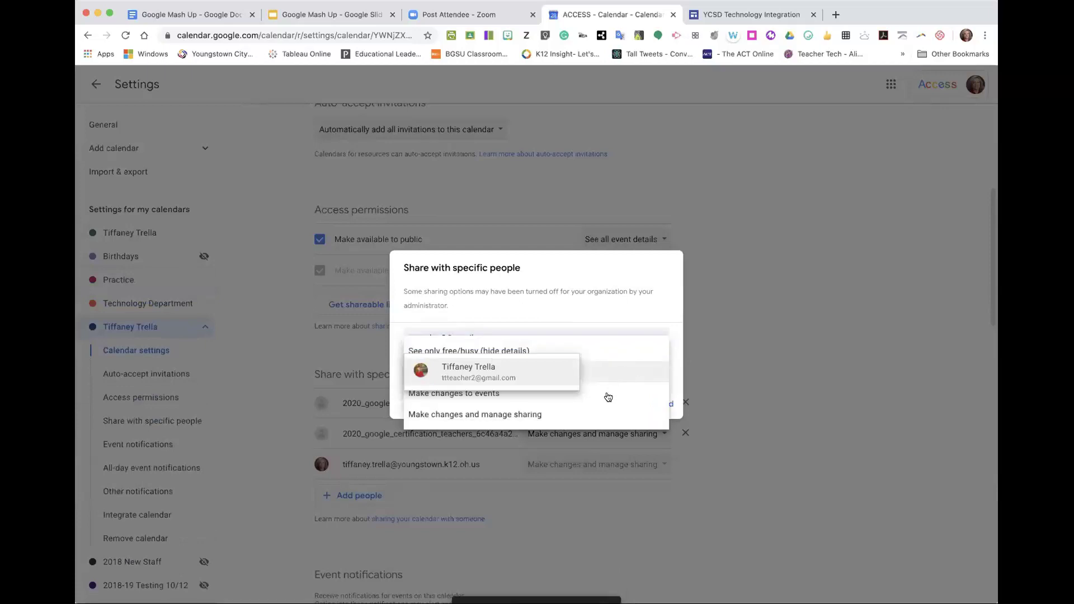
left_click(646, 306)
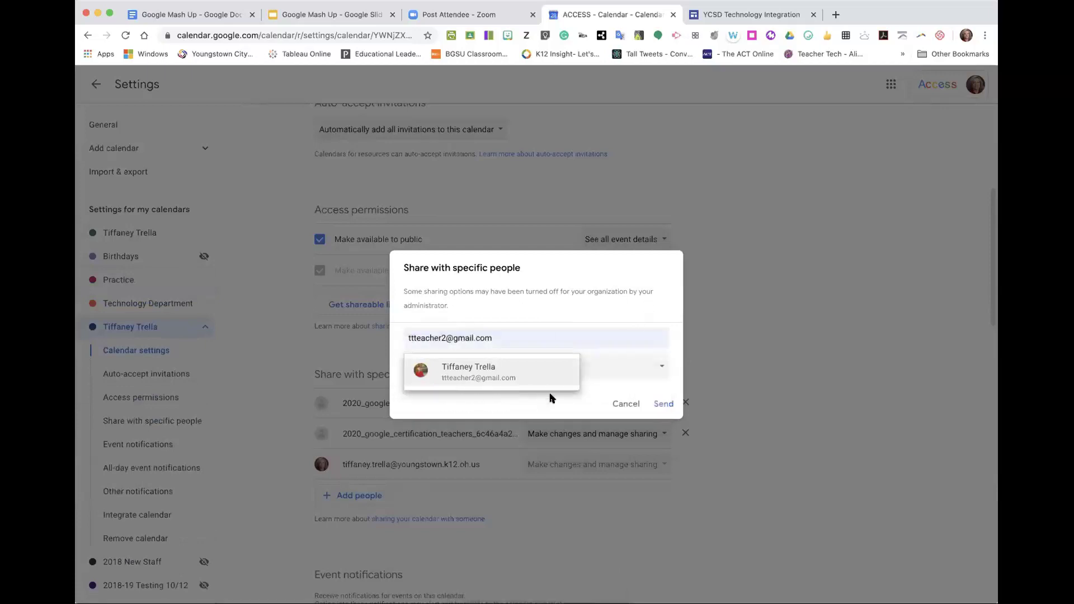
Clear the e-mail address, keep See all event details, and cancel the sharing dialog
left_click(554, 337)
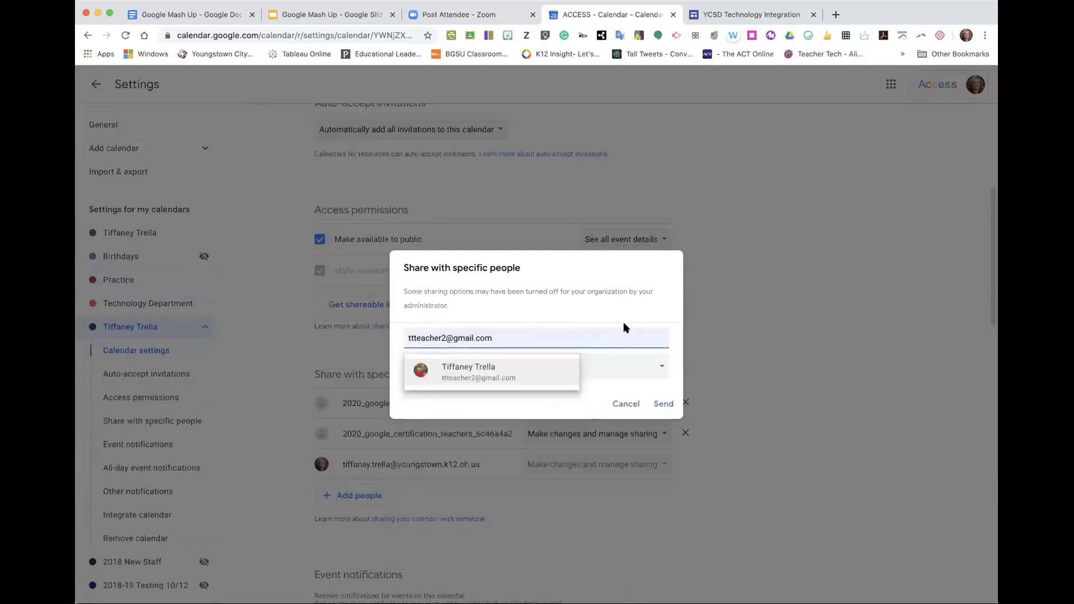
left_click(514, 344)
key("super+a")
key("BackSpace")
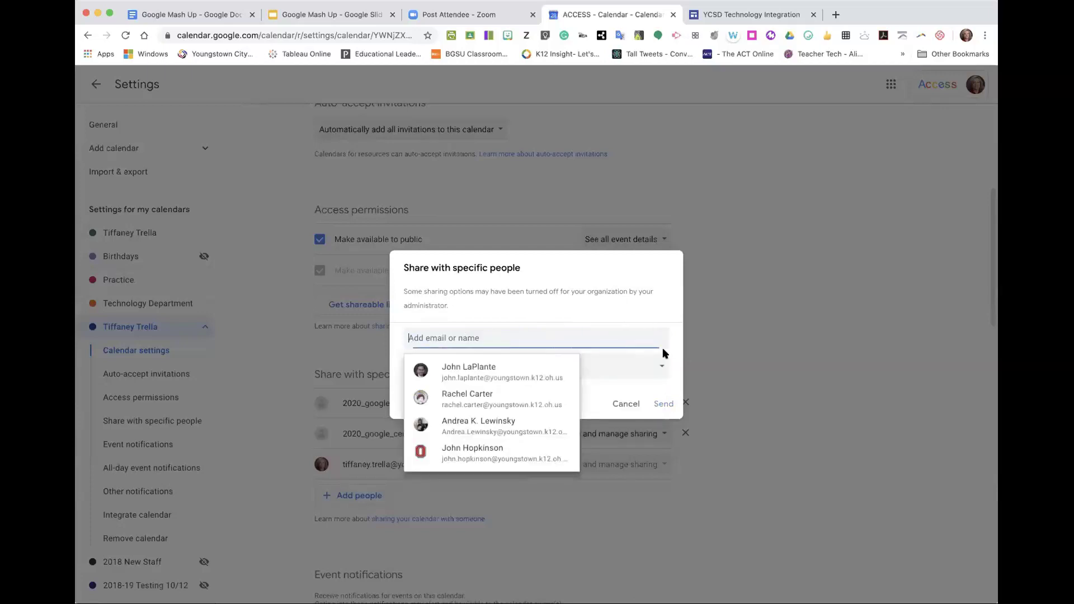
left_click(652, 388)
left_click(535, 370)
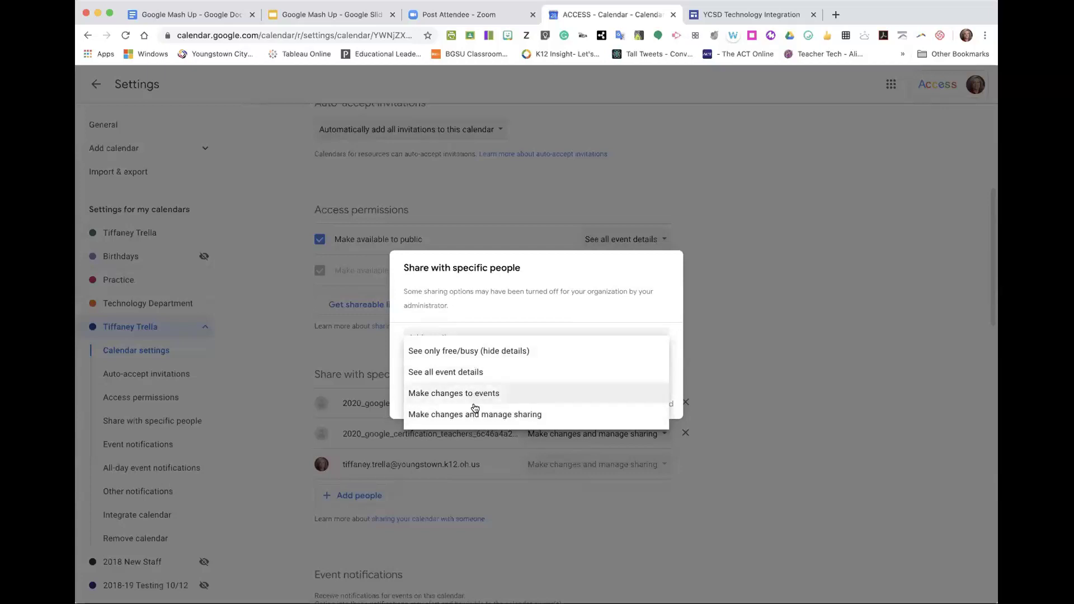
left_click(455, 373)
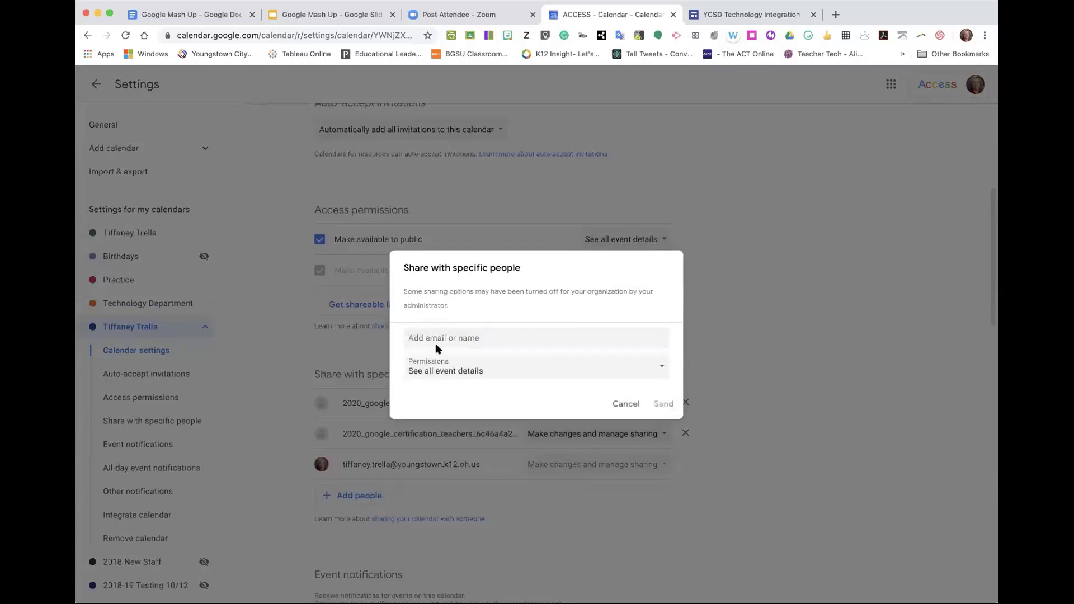
left_click(625, 404)
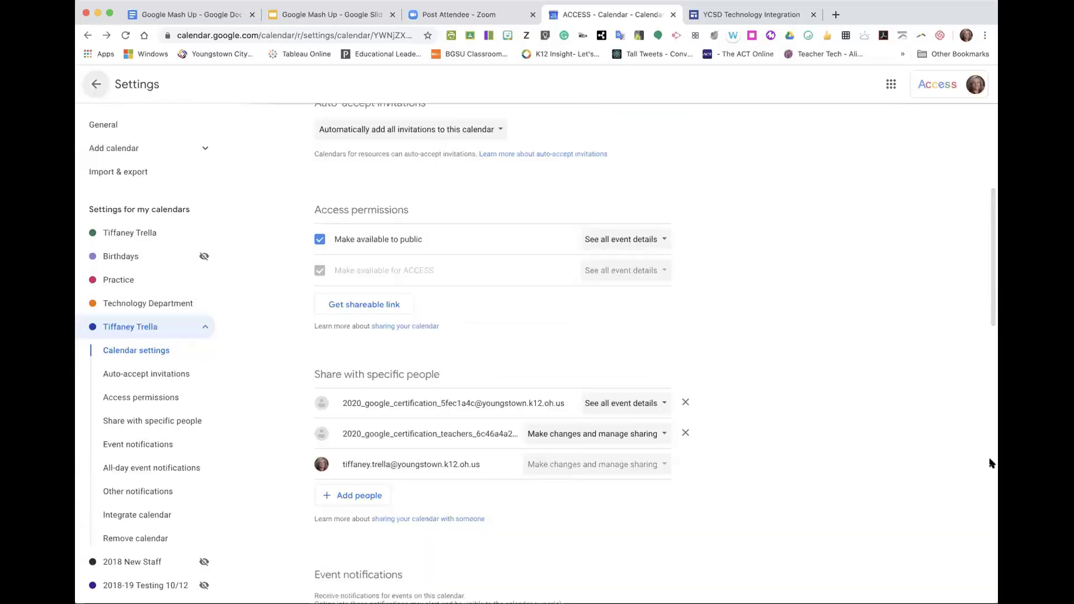
Review the Unit #2 & #3 and April 10 Introduction & Unit 1 assignment details
left_click(943, 438)
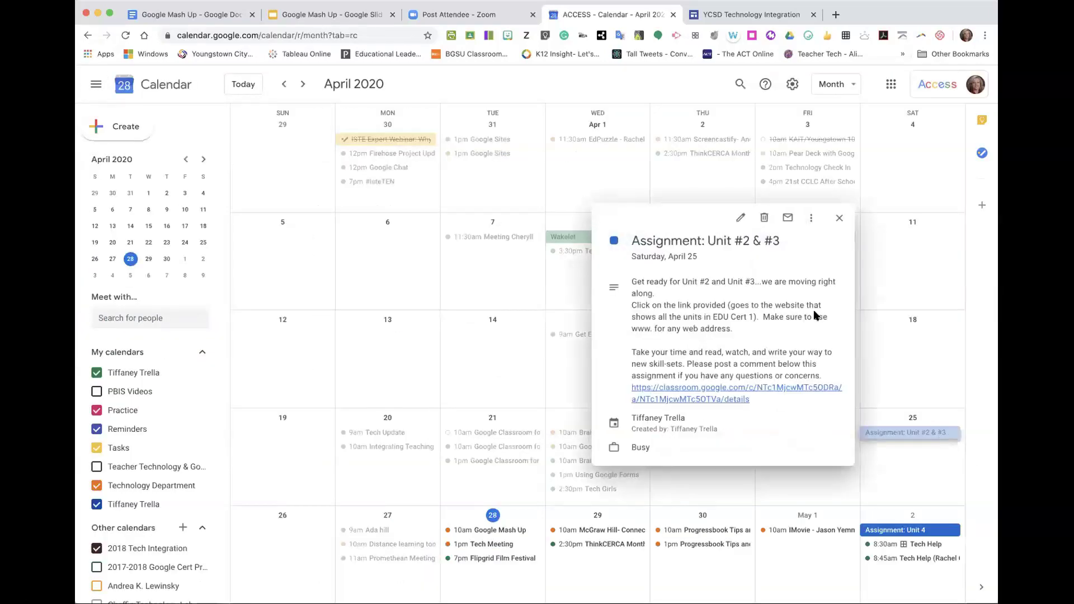
left_click(839, 218)
left_click(799, 238)
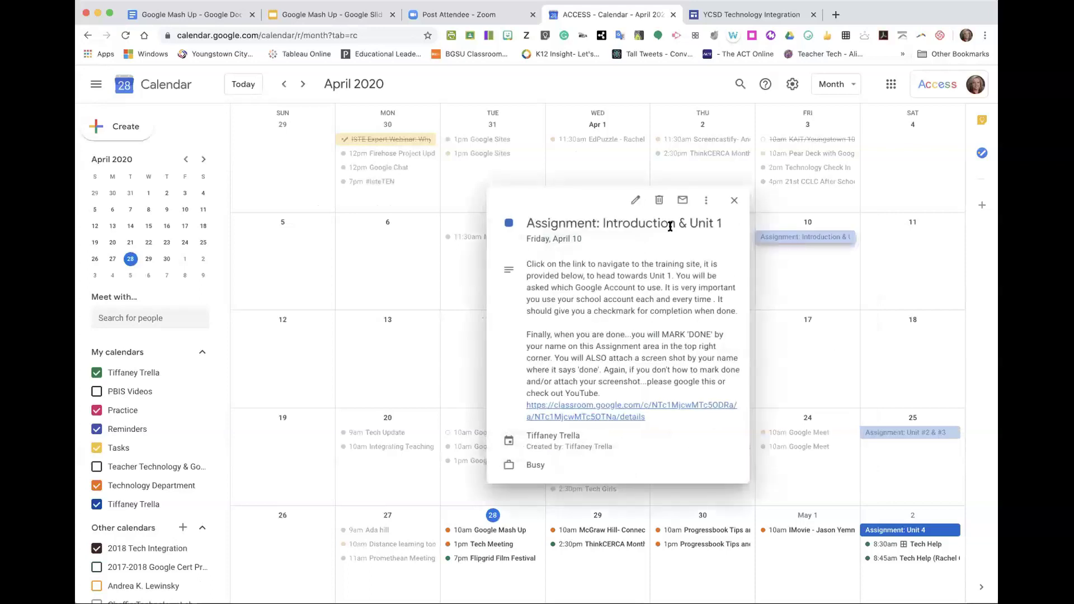
left_click(787, 17)
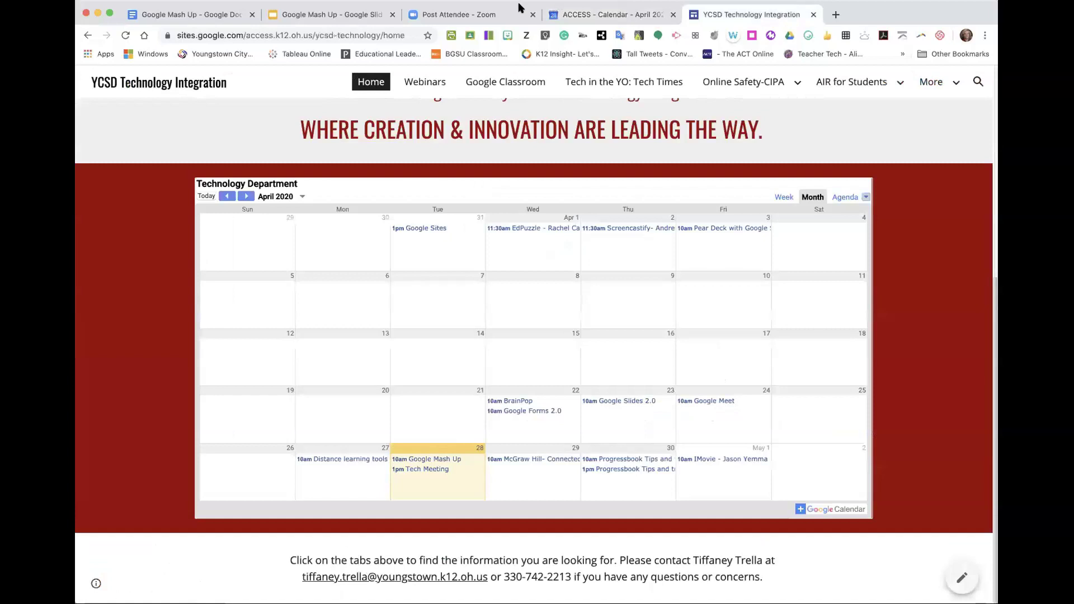
left_click(623, 12)
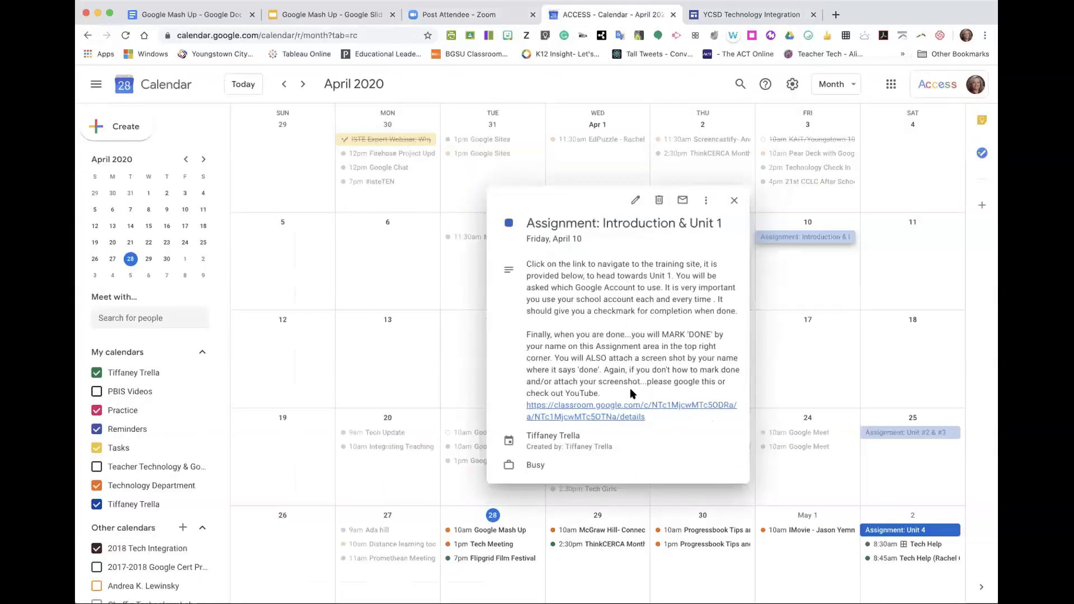
Close the Introduction & Unit 1 and Assignment: Unit 4 details, then start a May 2 event
left_click(734, 200)
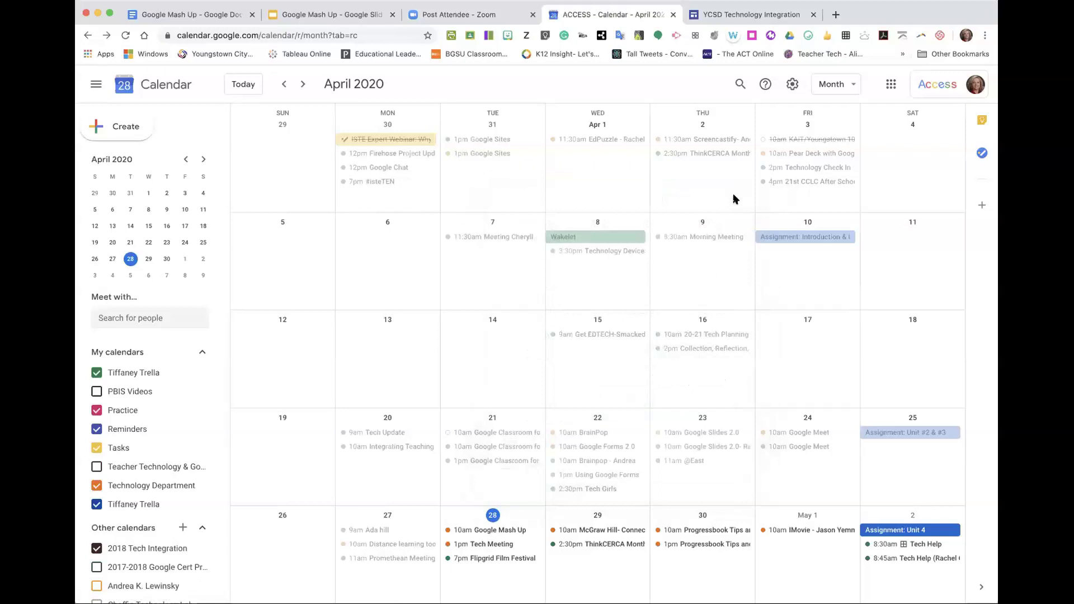
left_click(933, 535)
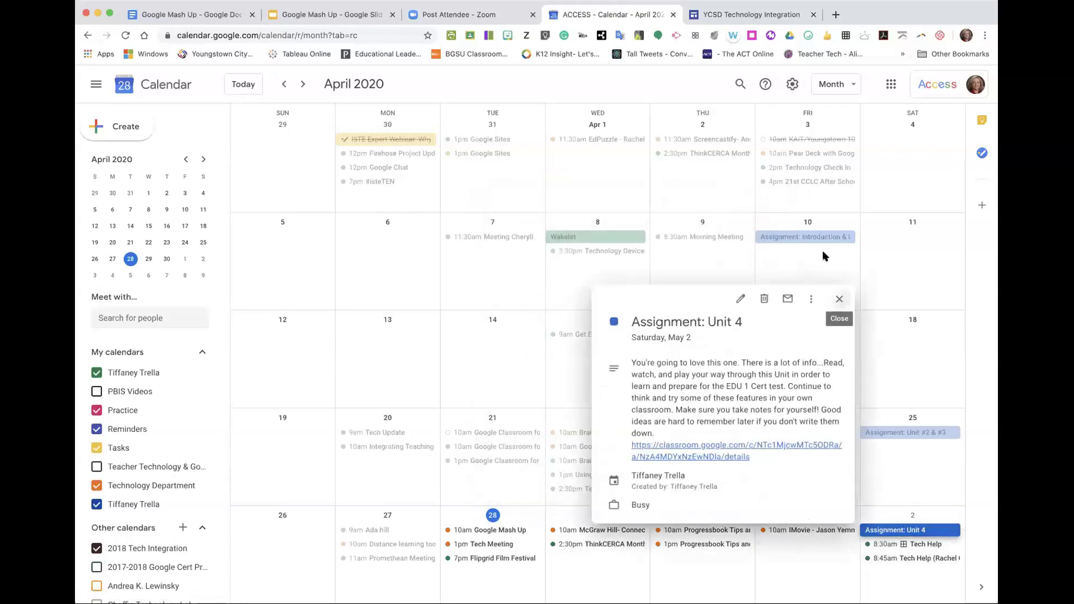
left_click(841, 302)
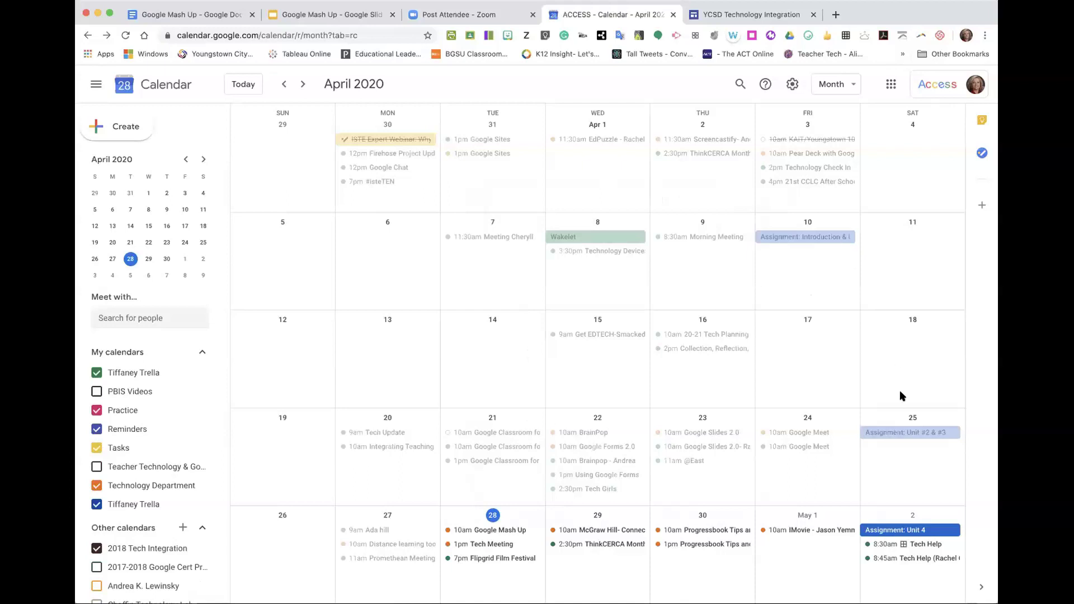
left_click(899, 585)
type("Field Trip permission s")
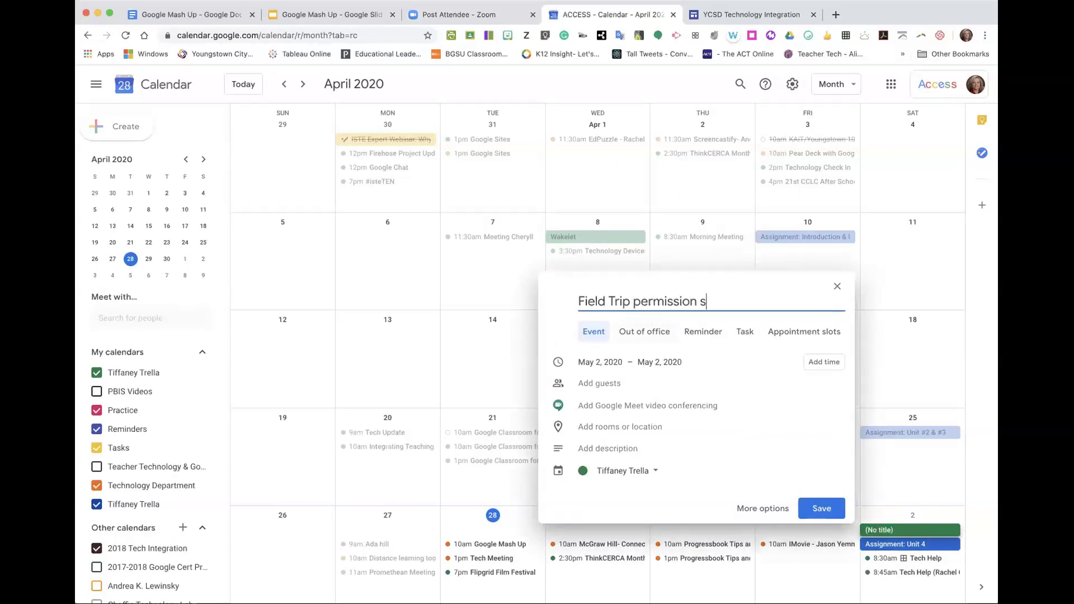
type("lip diue")
left_click(616, 472)
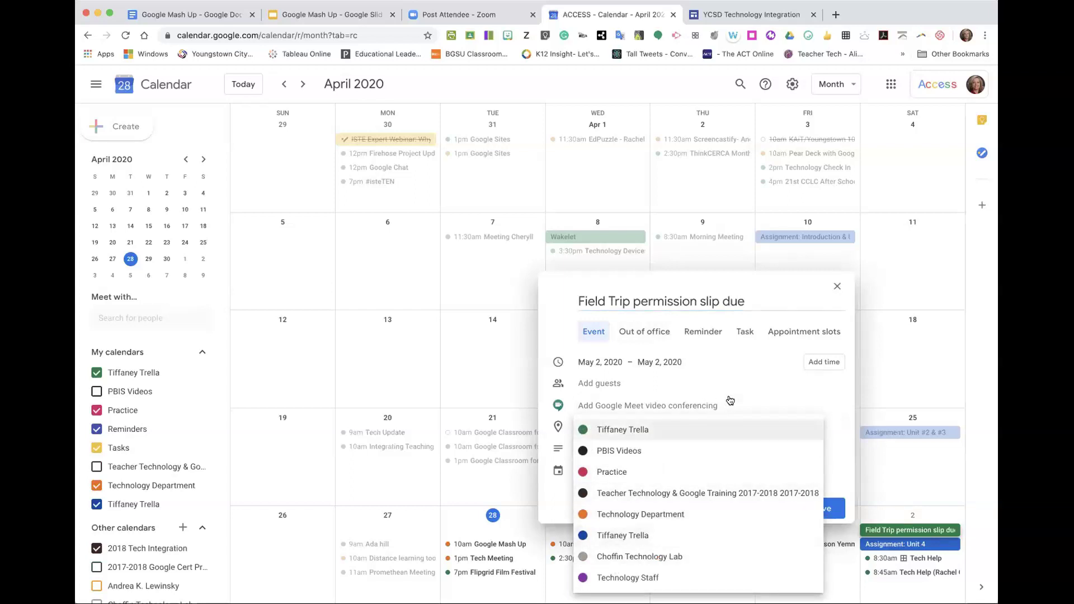
left_click(630, 429)
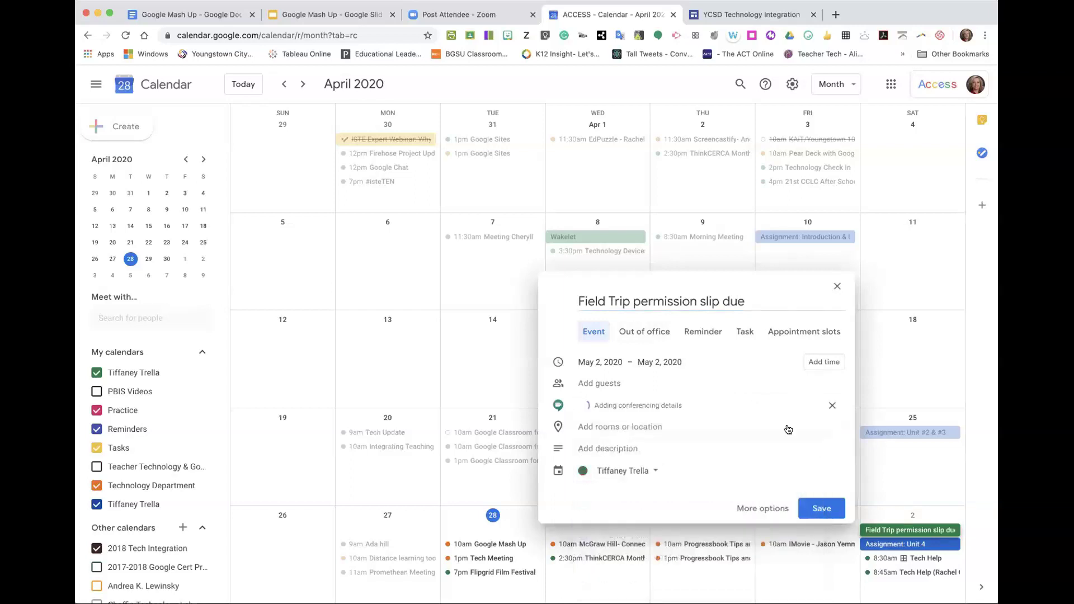
left_click(838, 287)
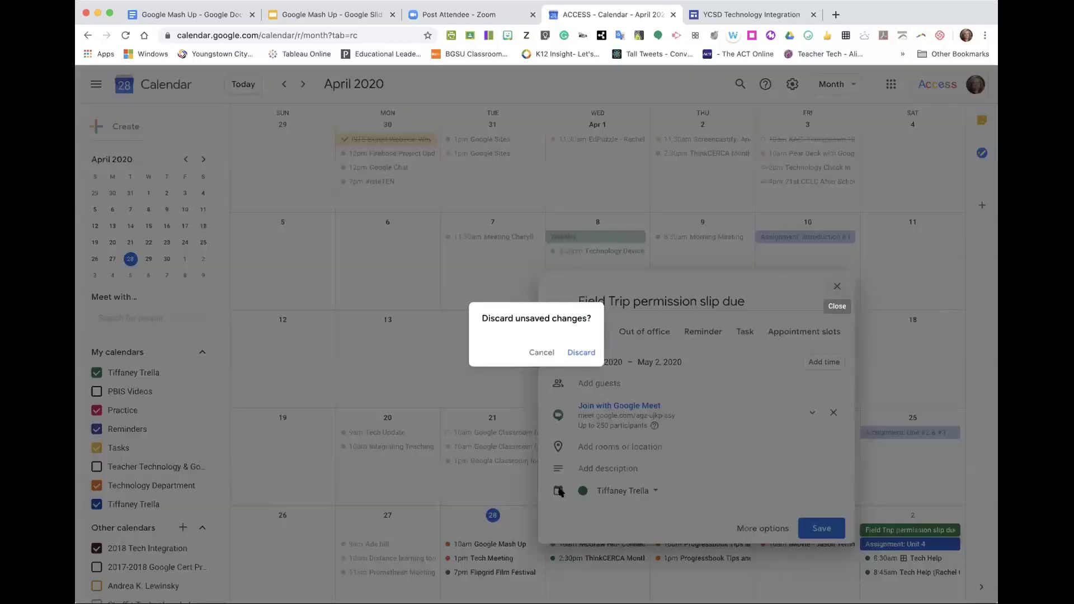
left_click(579, 356)
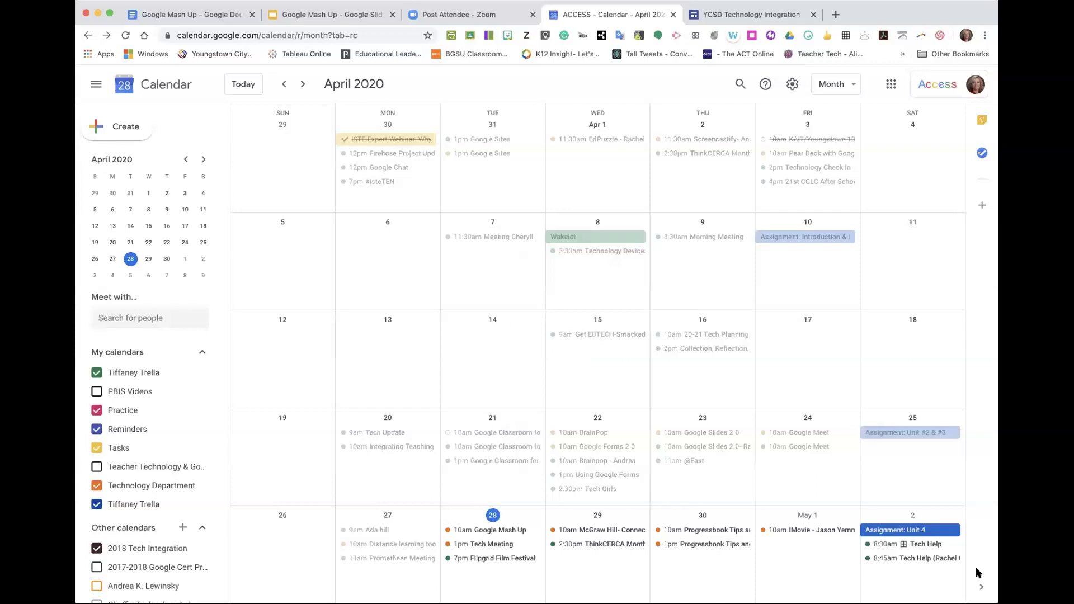
Open the 2020 Google Certification class's Classwork page in Google Classroom in a new tab
left_click(834, 15)
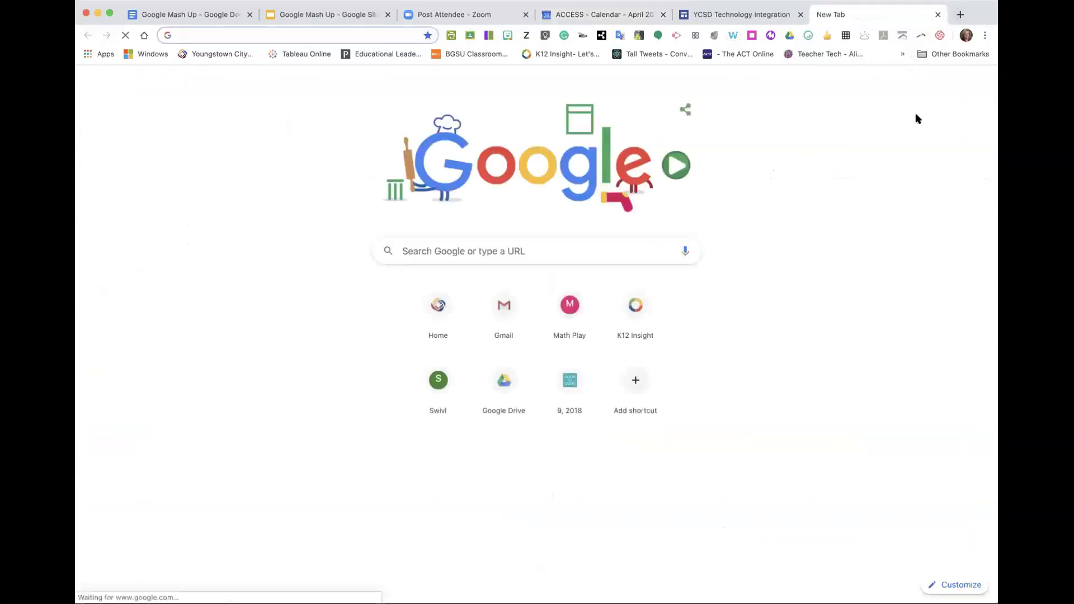
left_click(950, 84)
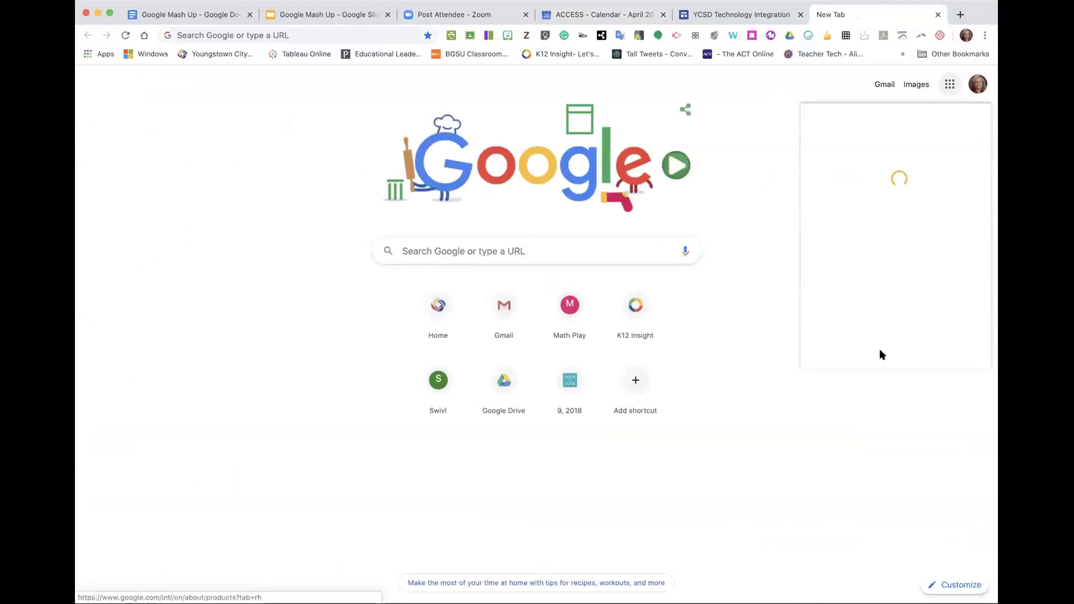
left_click(853, 254)
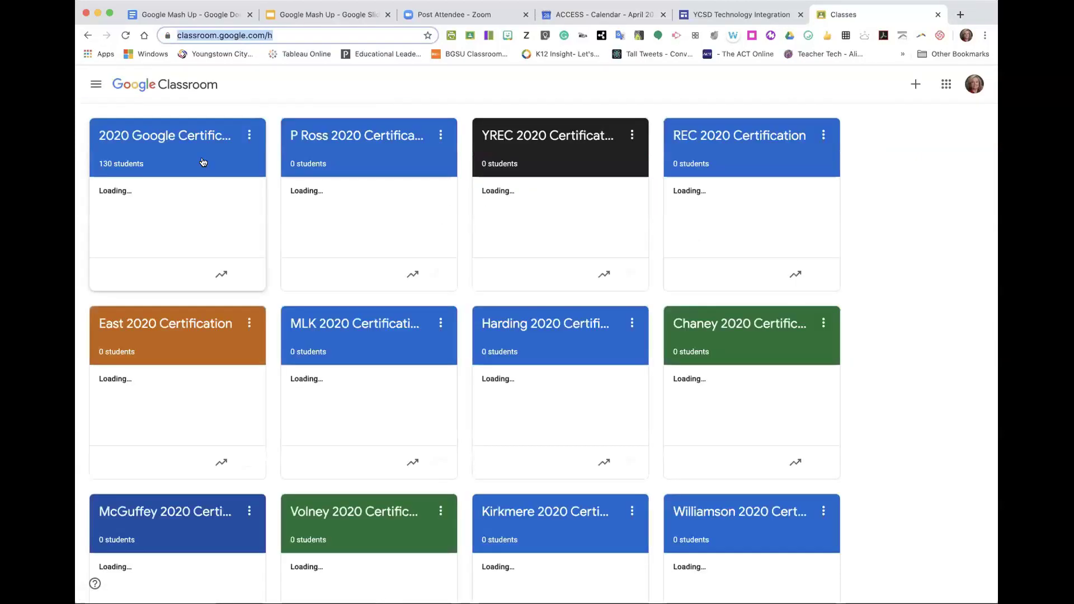
left_click(205, 147)
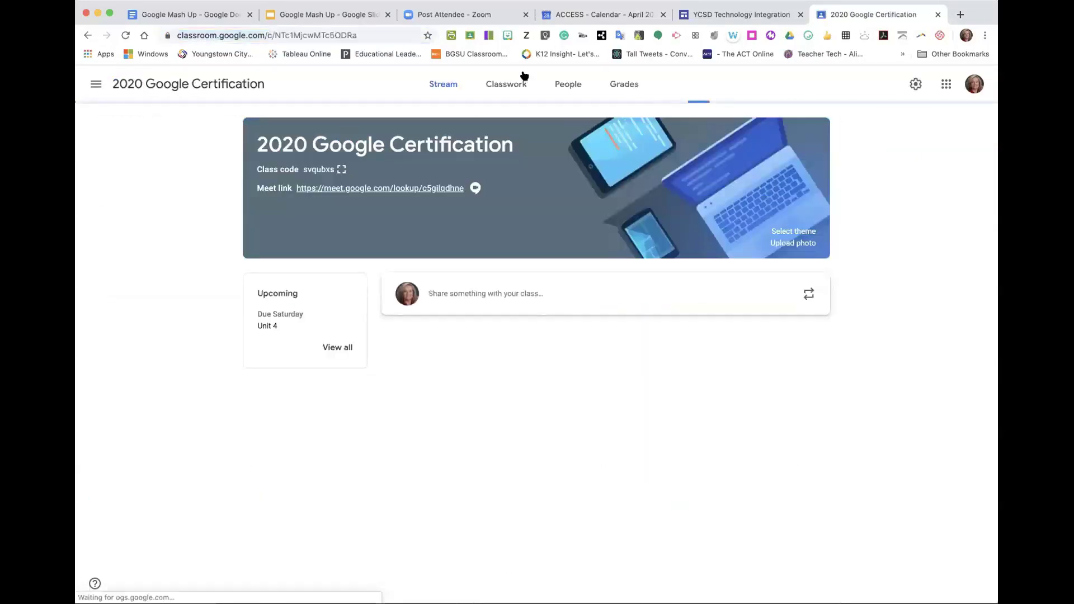
left_click(505, 99)
Try adding the class calendar to Google Calendar, then return to the Google Mash Up document
left_click(623, 125)
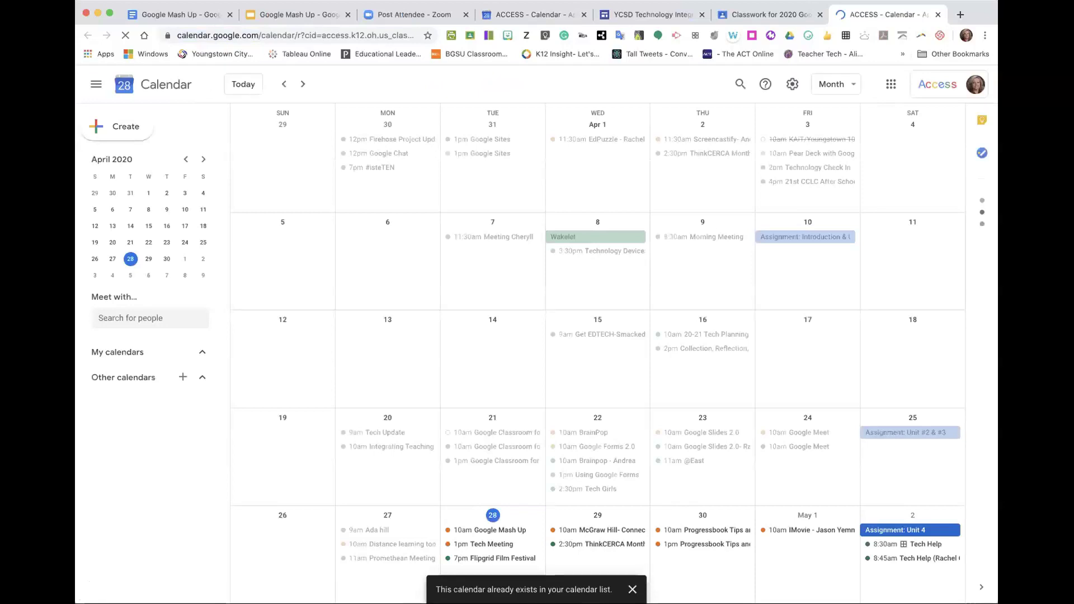
left_click(939, 15)
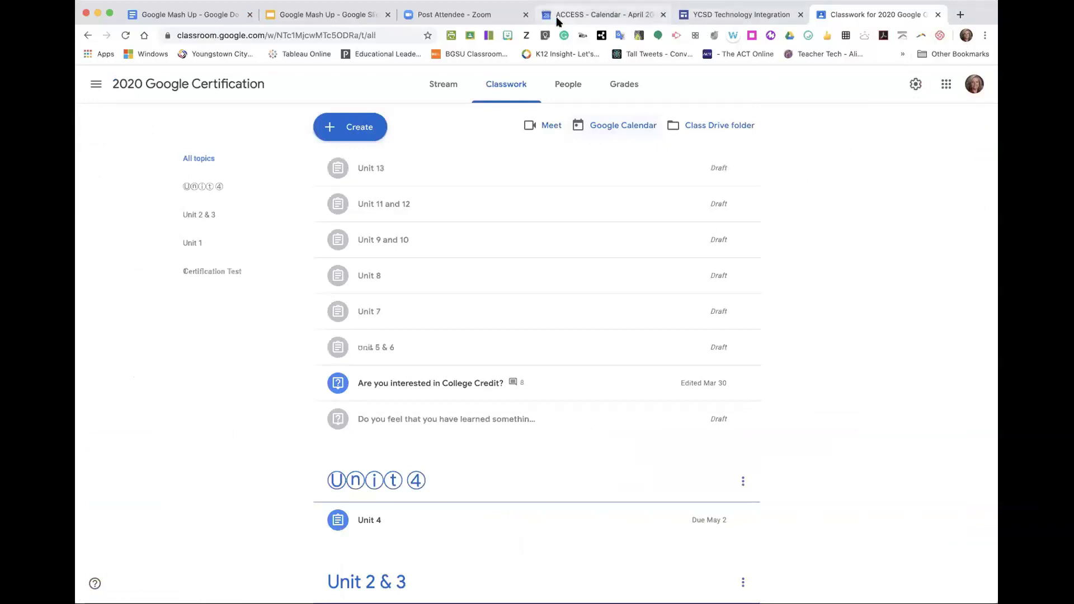
left_click(212, 21)
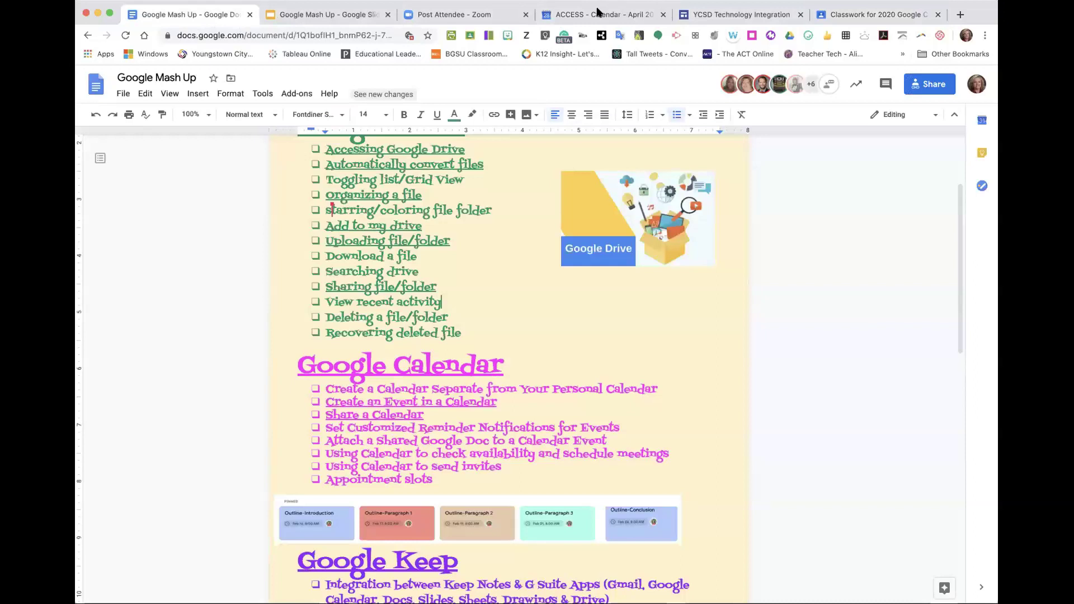
Return to the ACCESS calendar and start a new event on April 28
key("super+4")
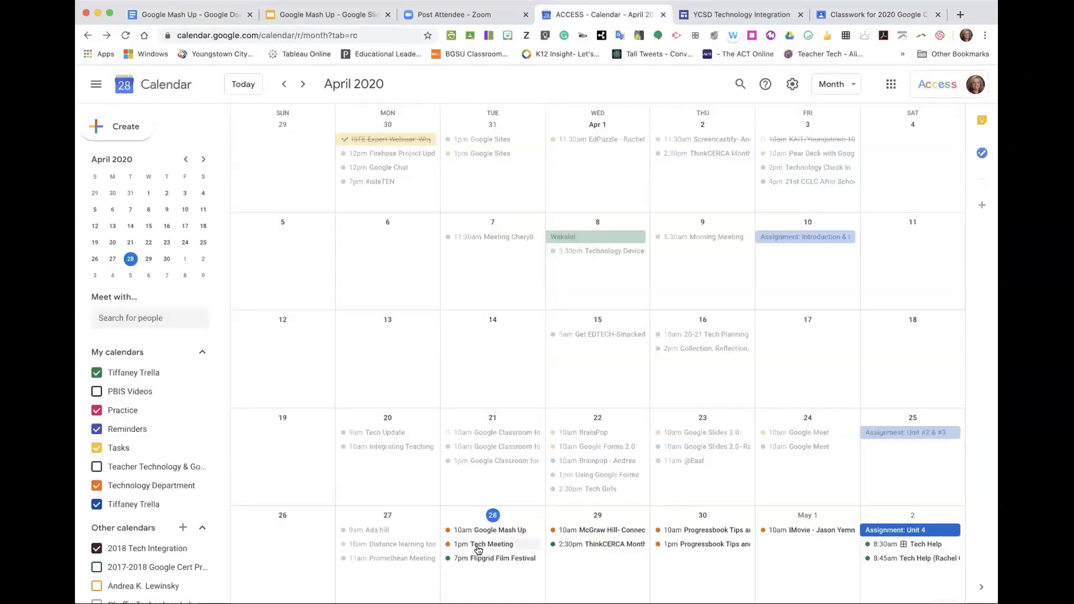
left_click(490, 572)
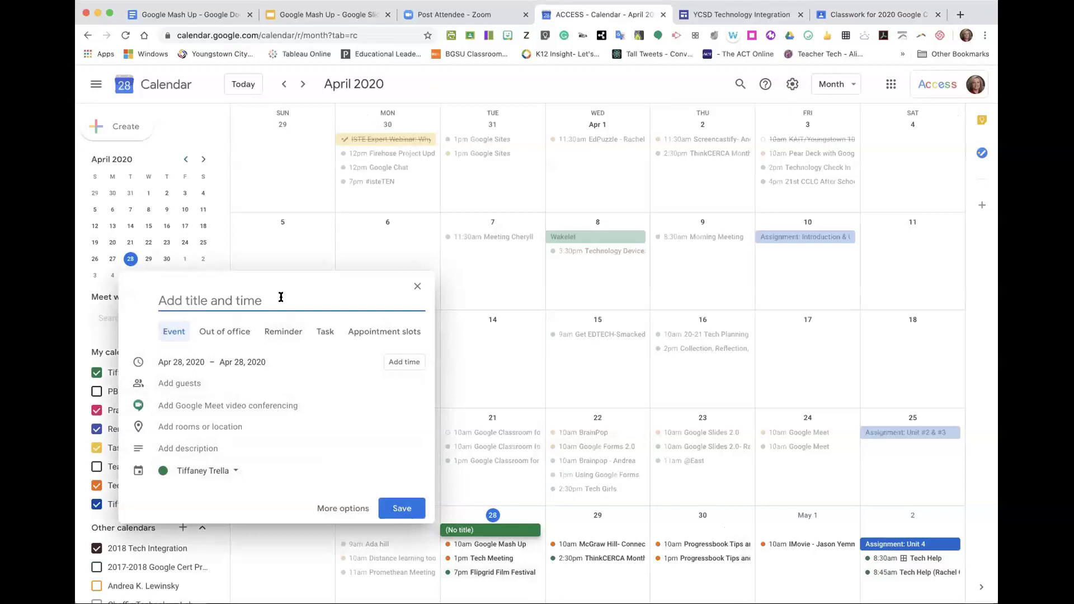
type("tech meeting")
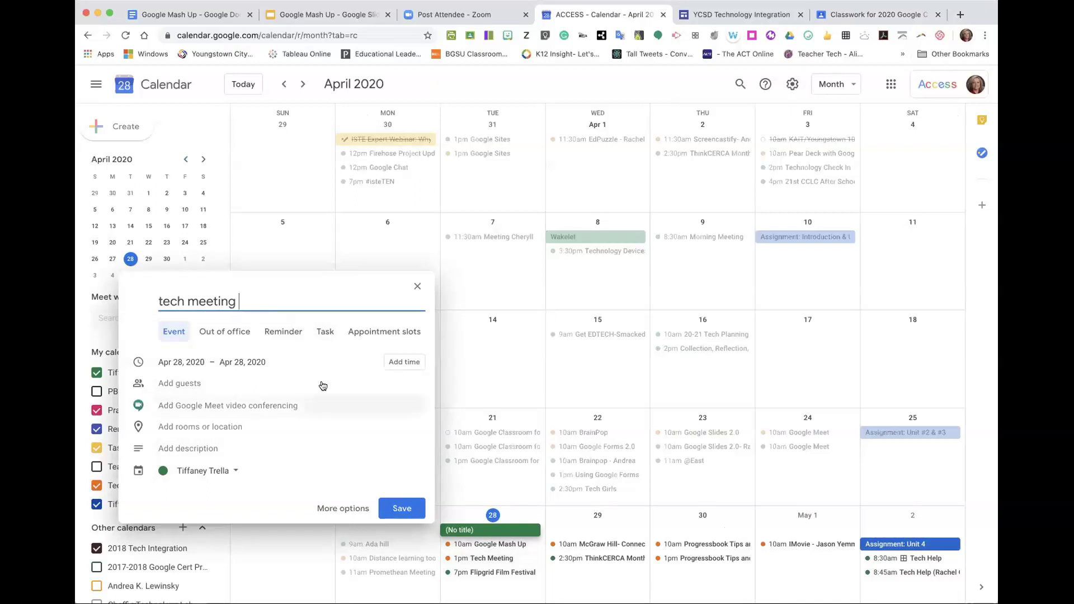
left_click(395, 363)
left_click(247, 363)
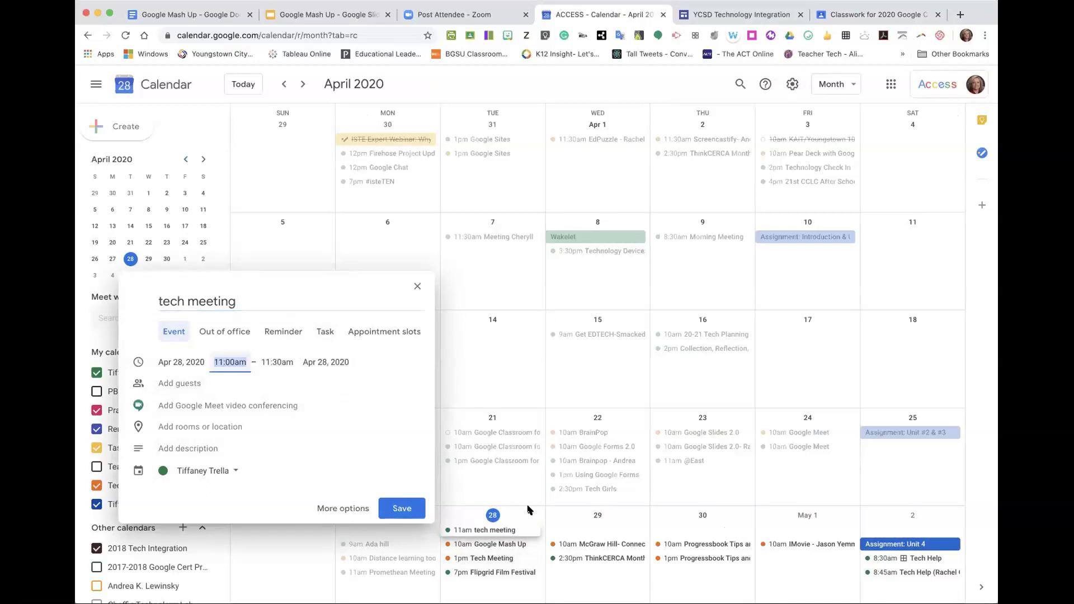
left_click(356, 508)
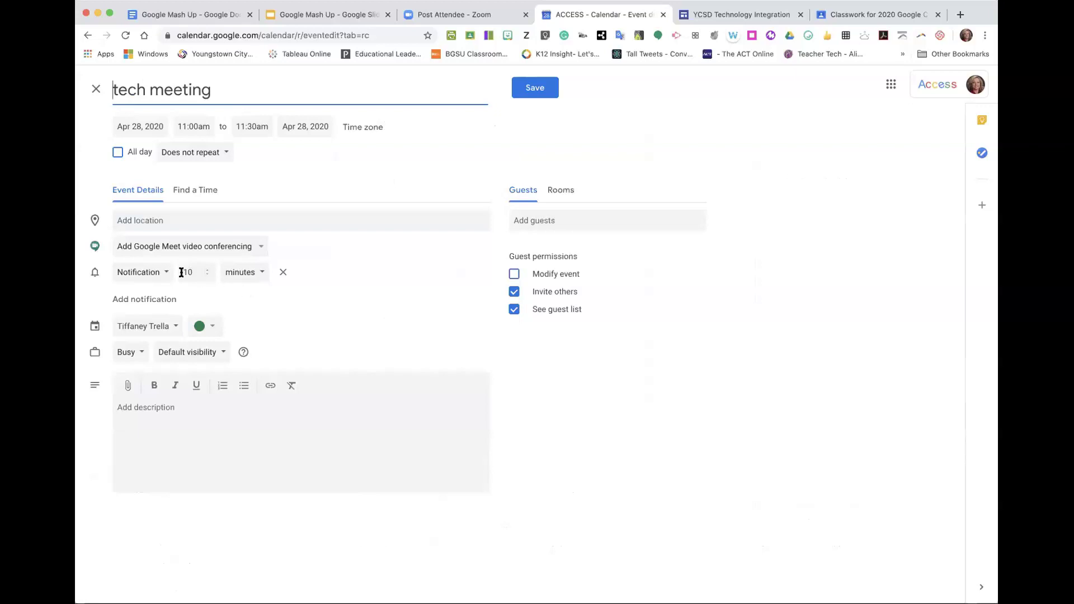
left_click(206, 274)
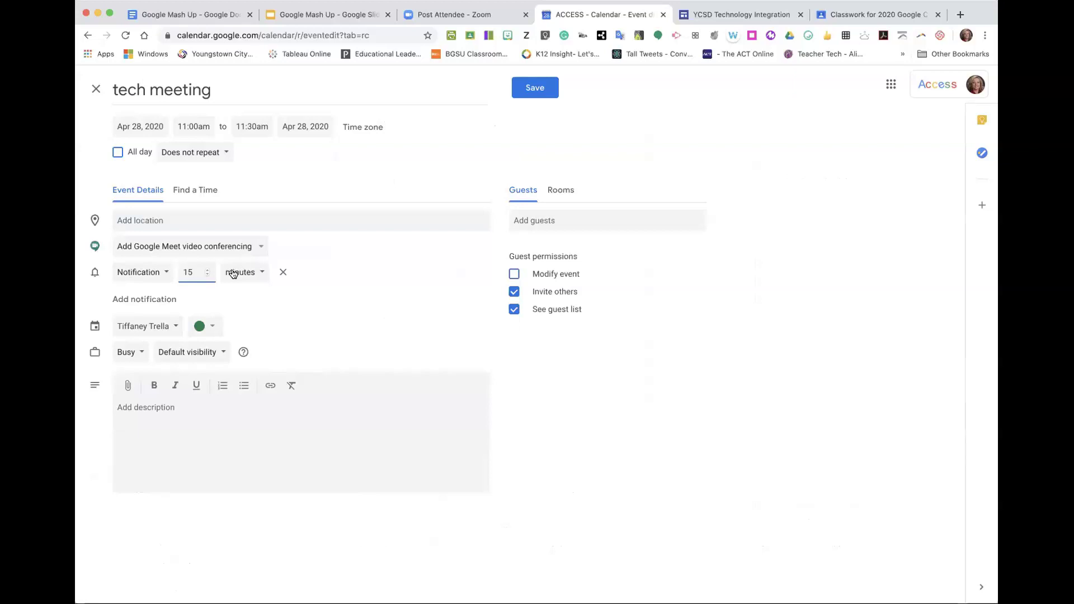
left_click(97, 90)
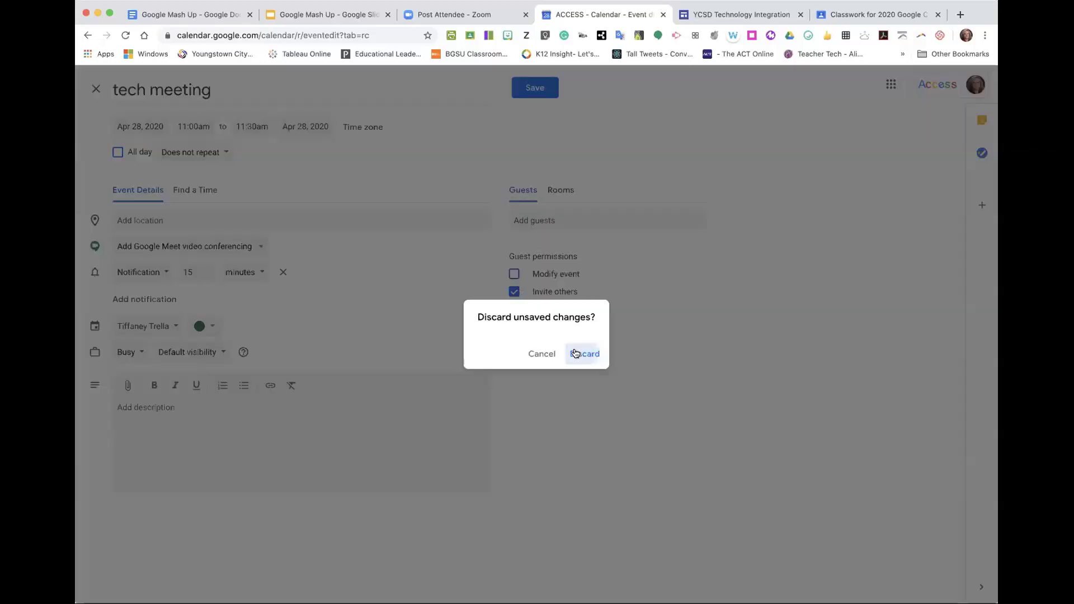
key("Return")
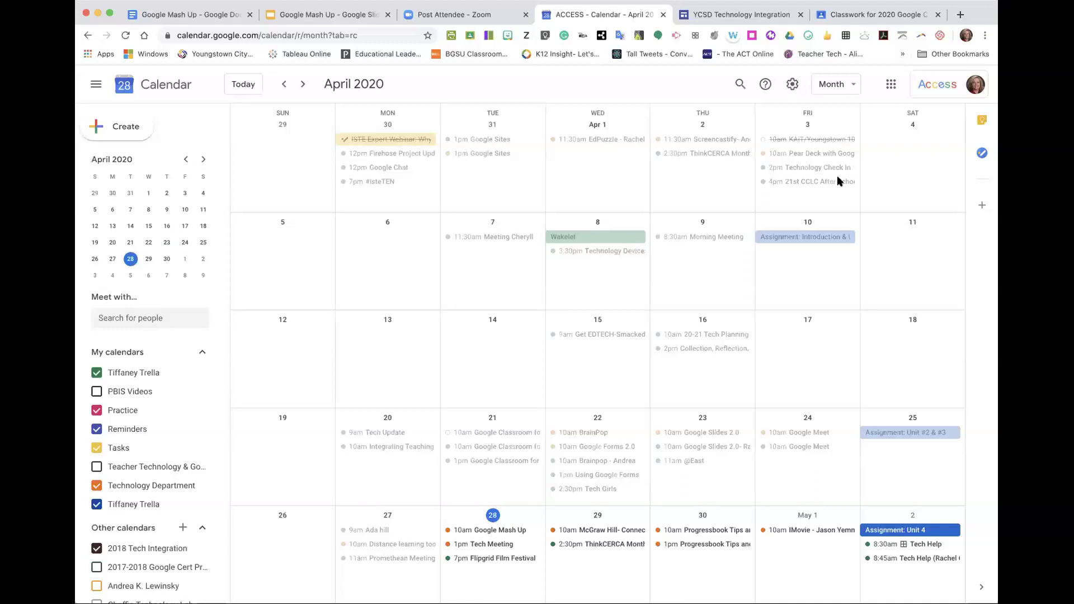
Hide the Practice, Reminders, Tasks and second personal calendars, keeping Technology Department visible
left_click(937, 15)
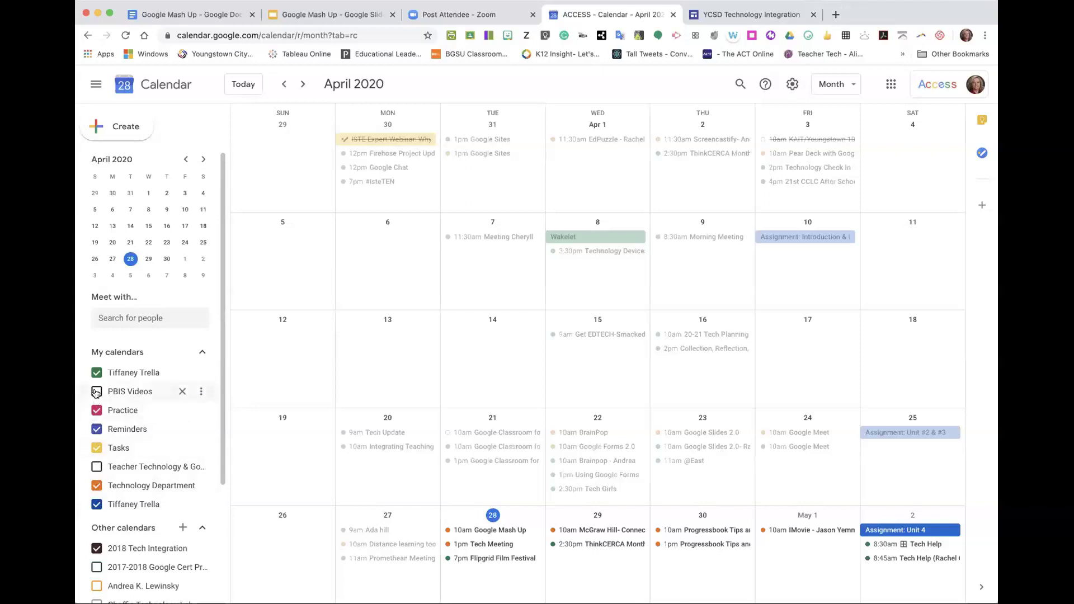
left_click(96, 412)
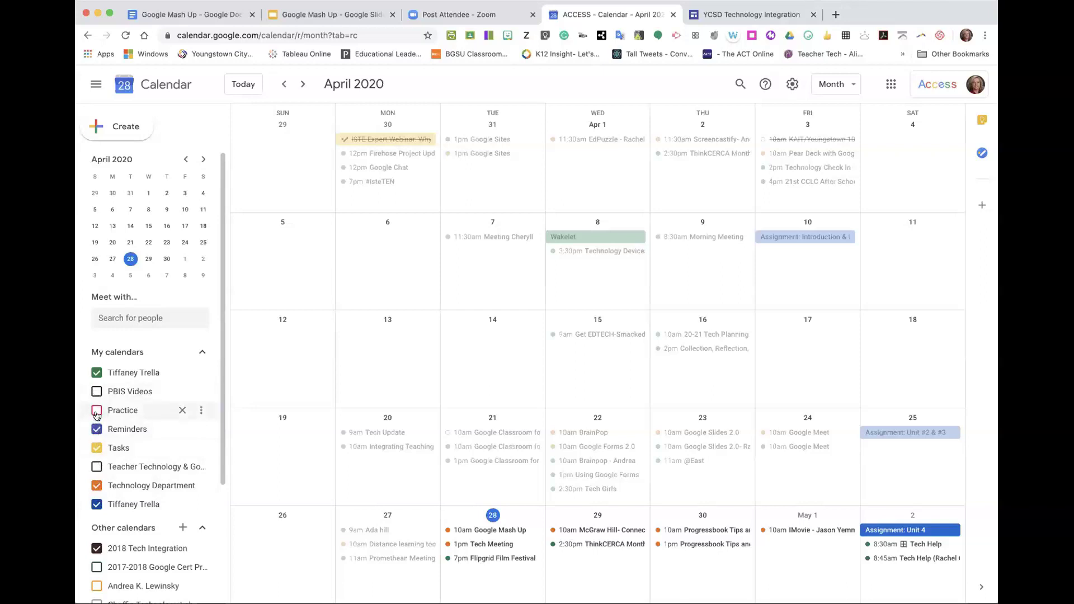
left_click(96, 429)
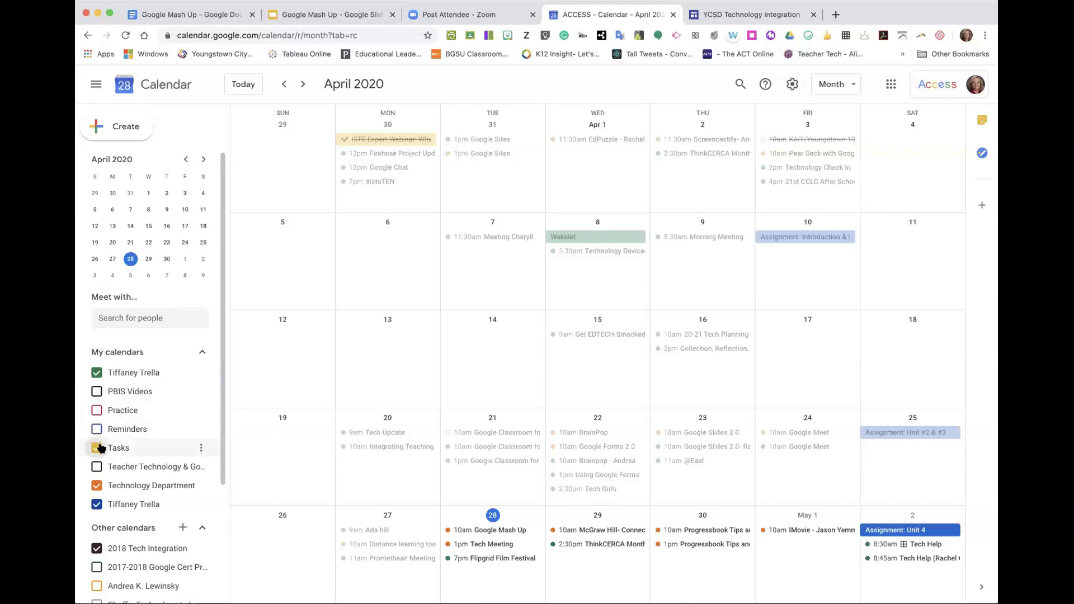
left_click(99, 448)
left_click(97, 486)
left_click(96, 505)
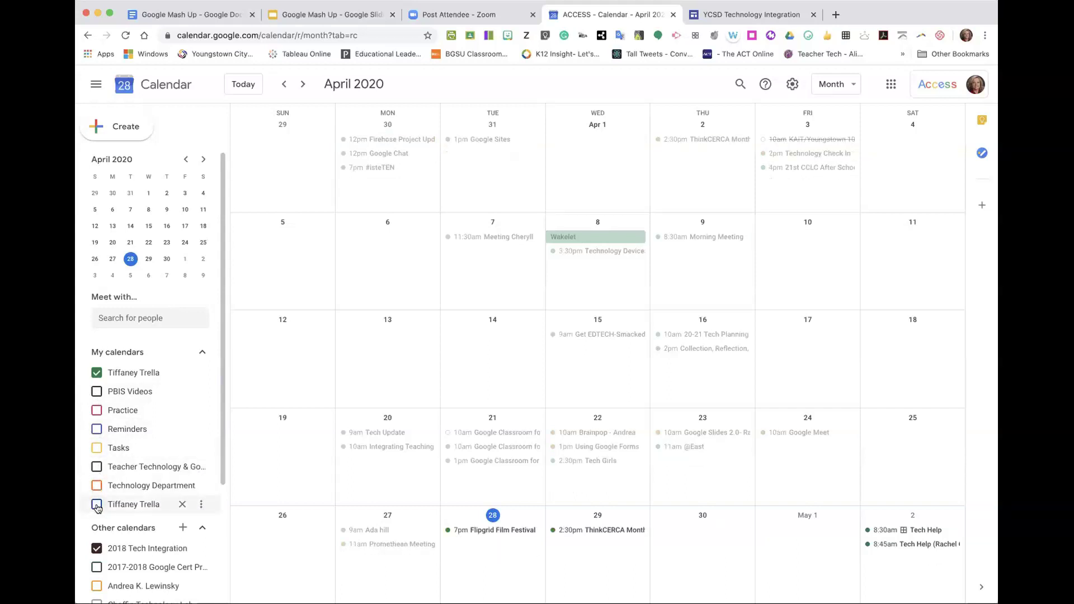
left_click(98, 485)
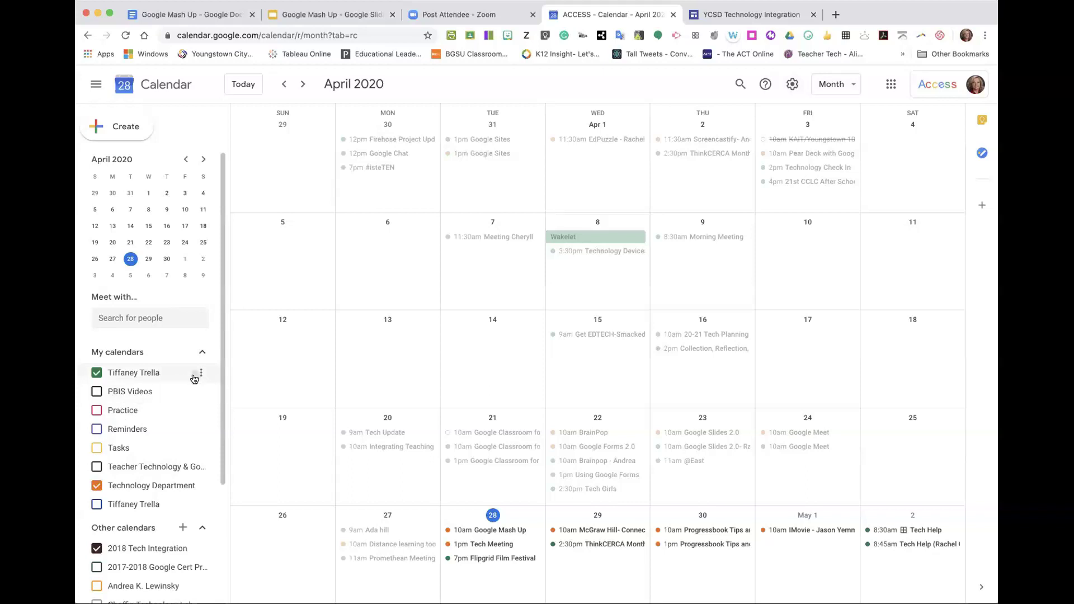
left_click(198, 374)
In calendar settings, unhide Google Certification 2018, then go back to the April month view
left_click(216, 404)
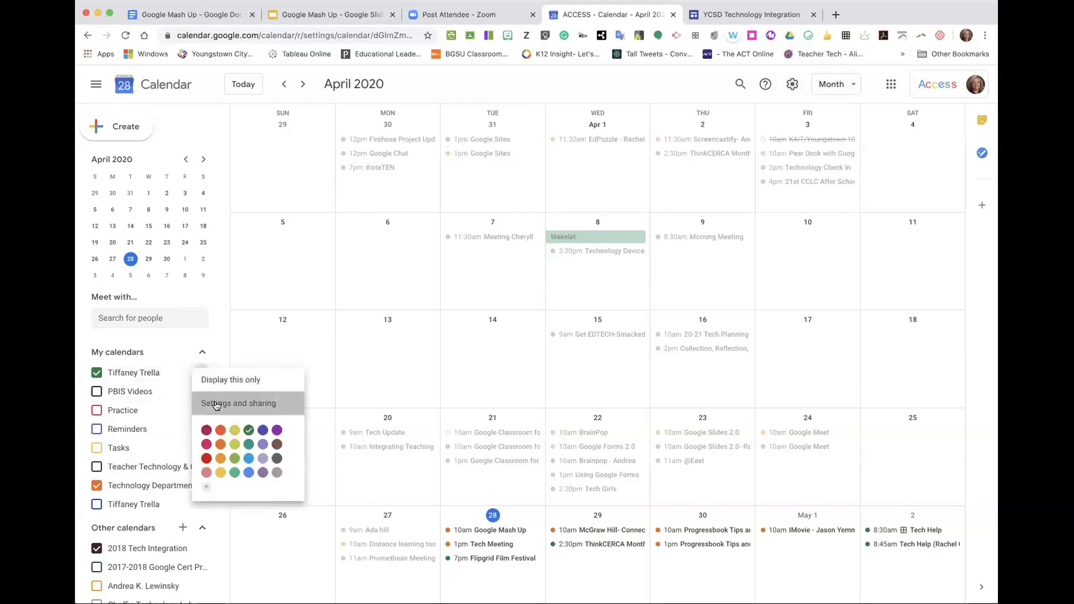
scroll(190, 442, "down", 2)
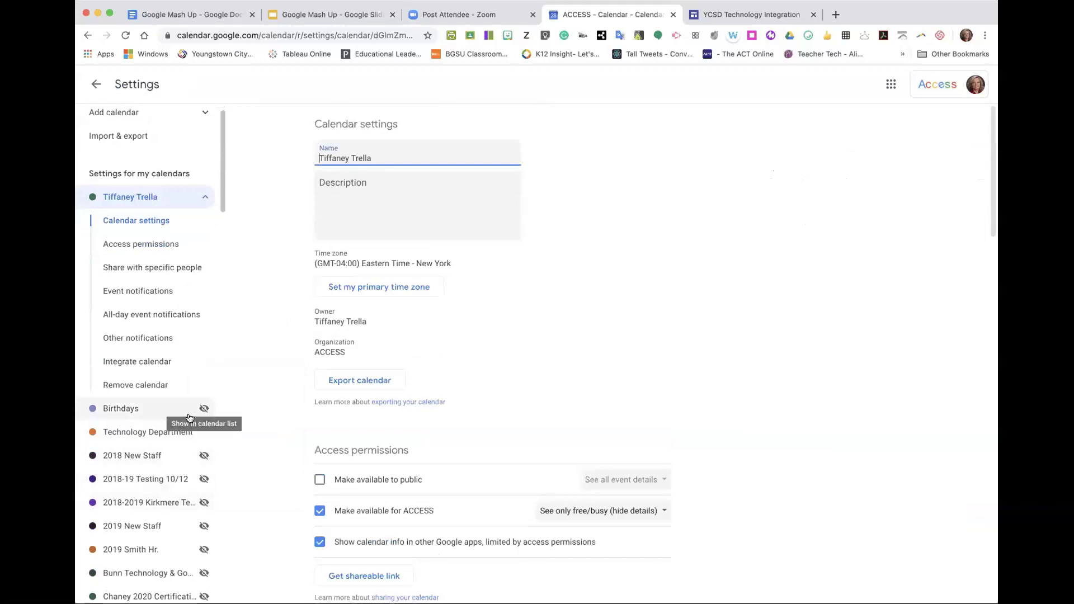
scroll(187, 559, "down", 3)
scroll(188, 560, "down", 12)
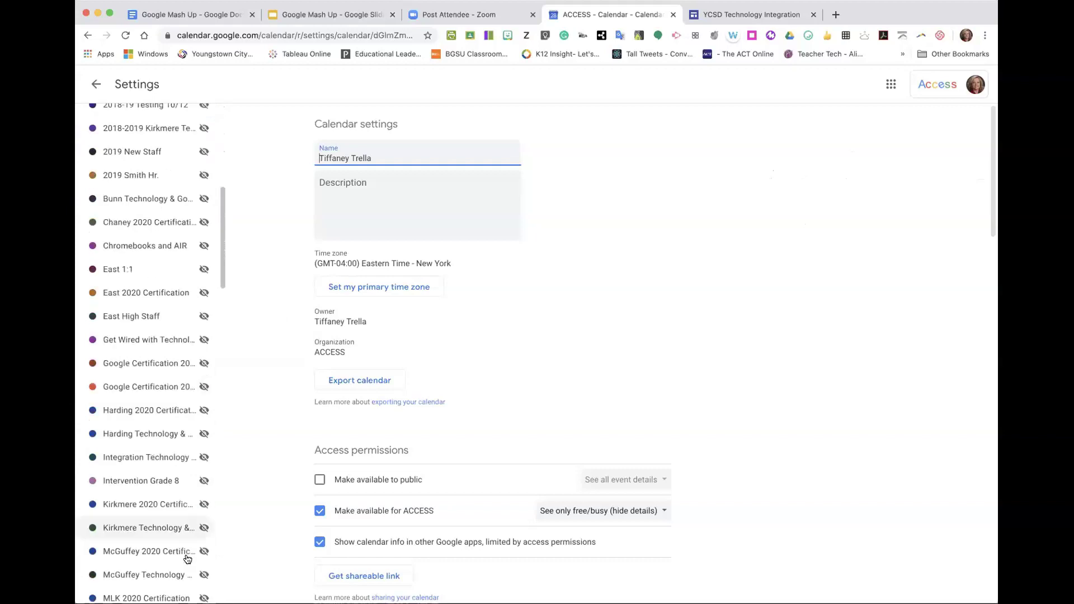
scroll(188, 560, "down", 1)
scroll(187, 559, "up", 2)
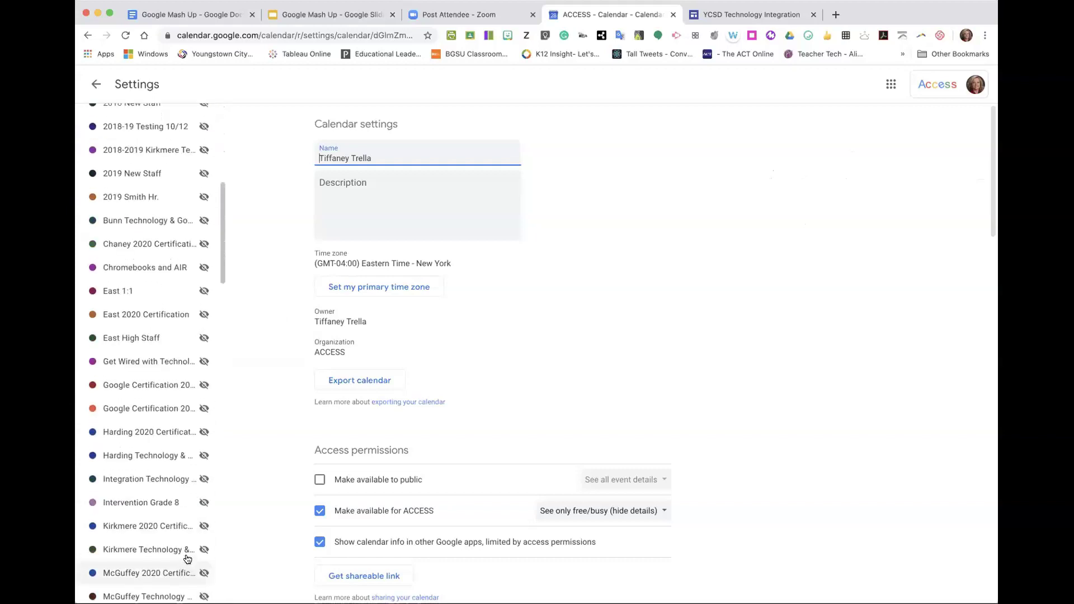
scroll(187, 560, "up", 3)
scroll(187, 559, "down", 9)
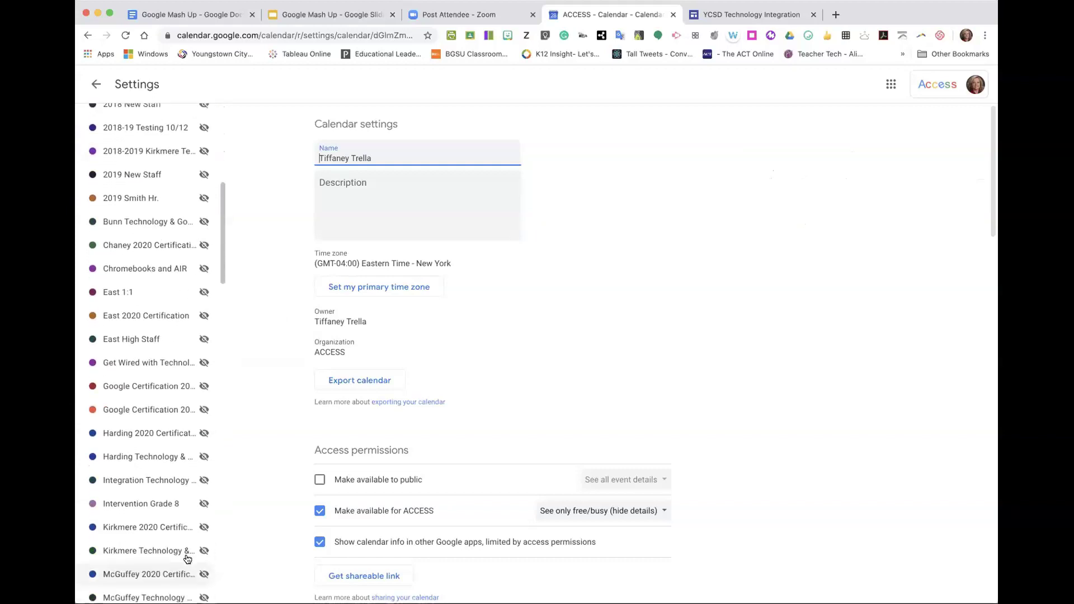
scroll(187, 559, "down", 5)
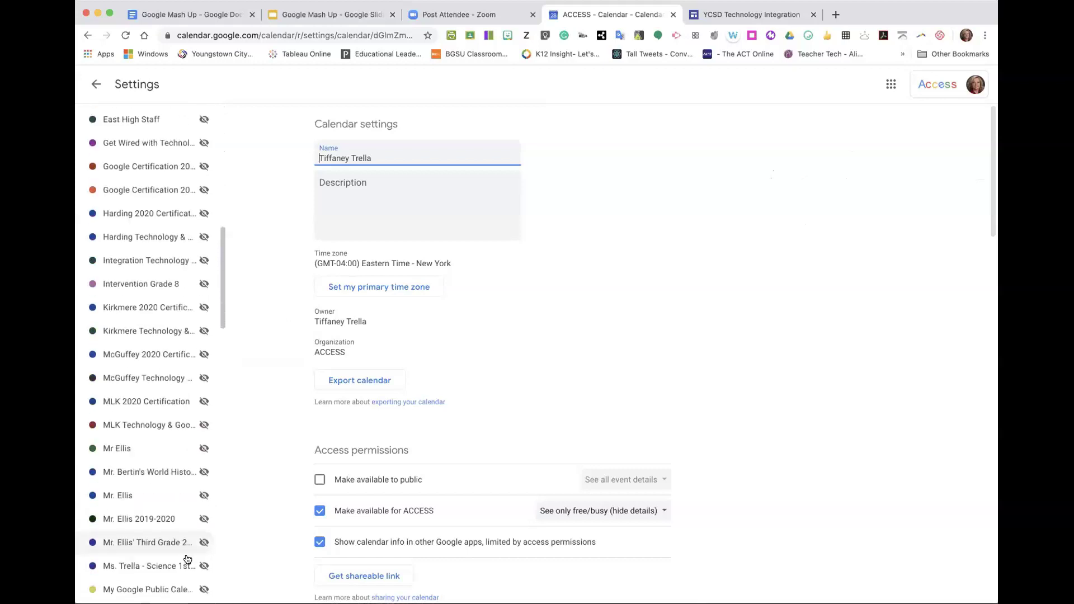
scroll(187, 560, "down", 5)
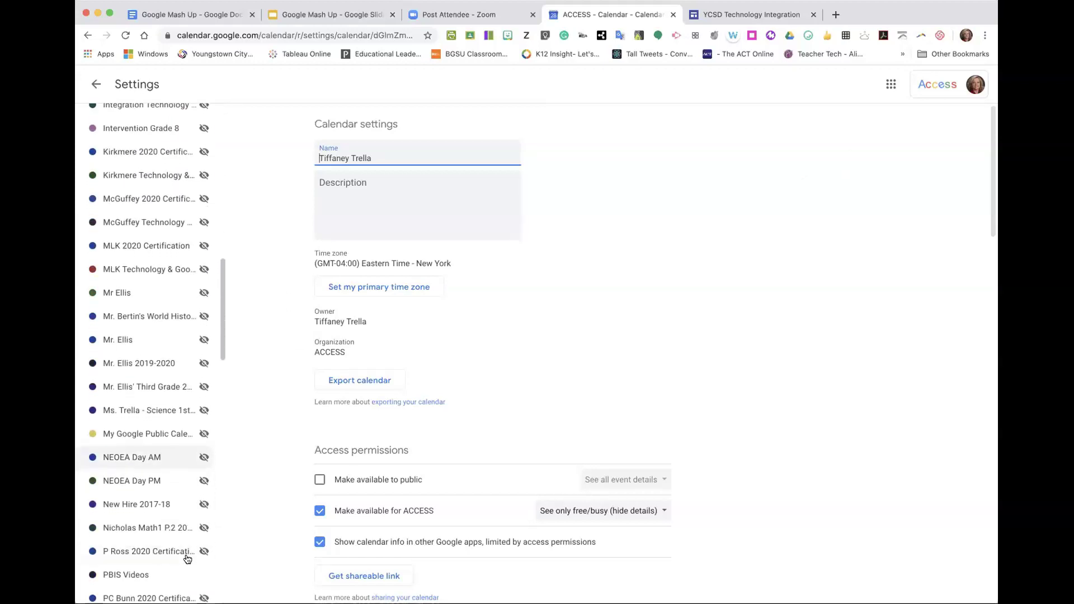
scroll(187, 559, "down", 1)
scroll(187, 560, "up", 13)
scroll(188, 560, "up", 6)
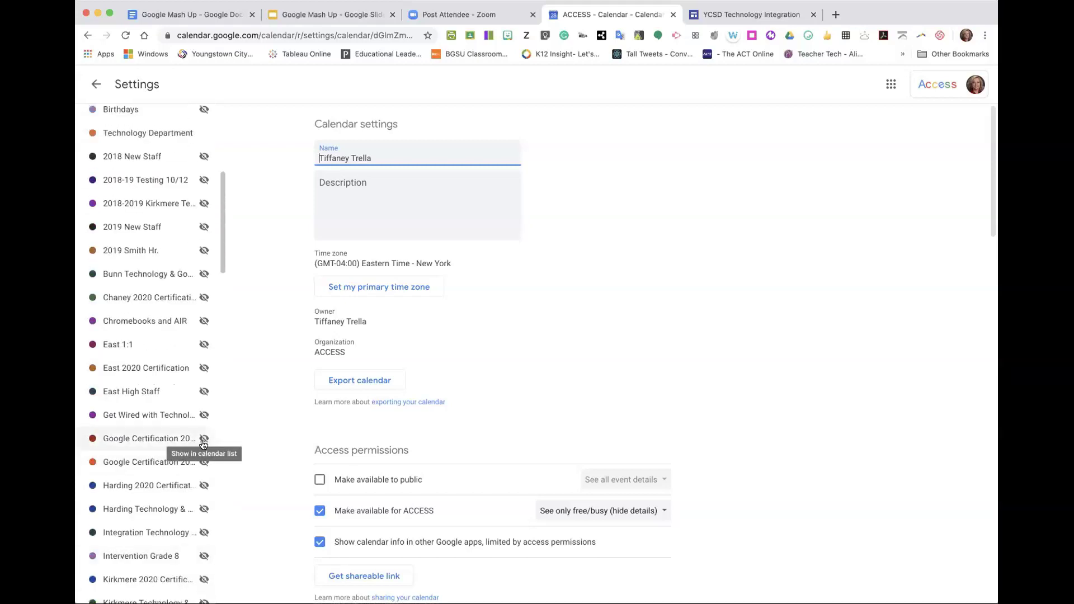
left_click(203, 442)
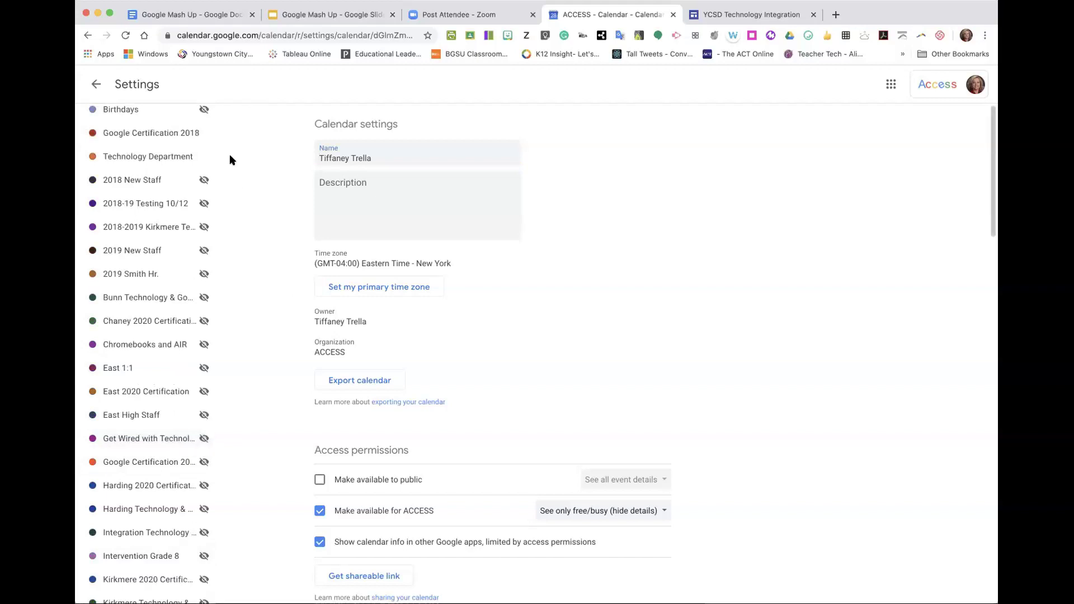
left_click(96, 84)
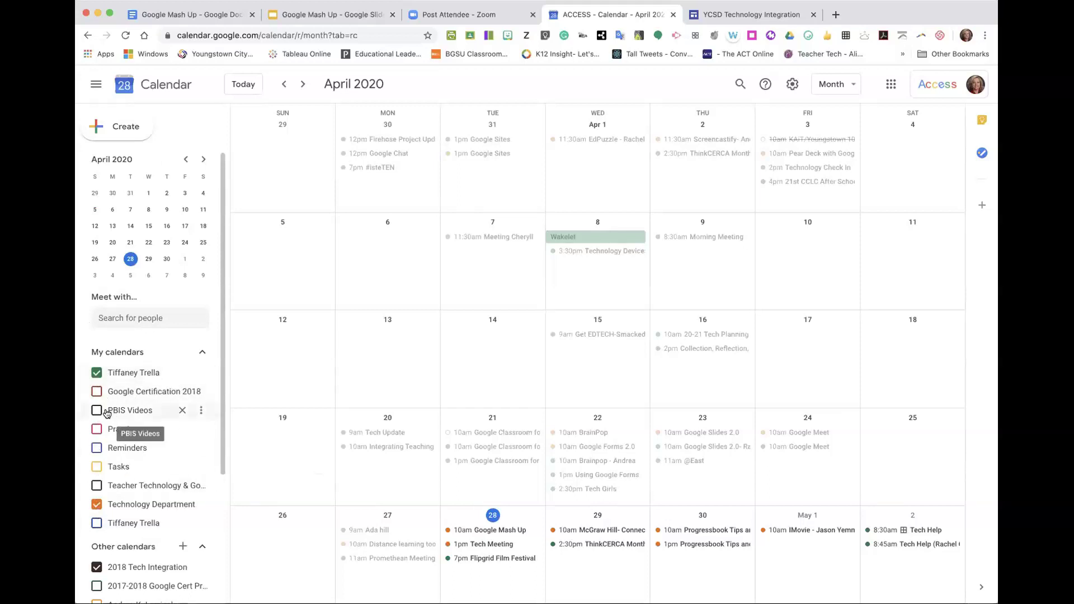
Briefly show, then hide, two colleagues' calendars under Other calendars
scroll(109, 519, "down", 4)
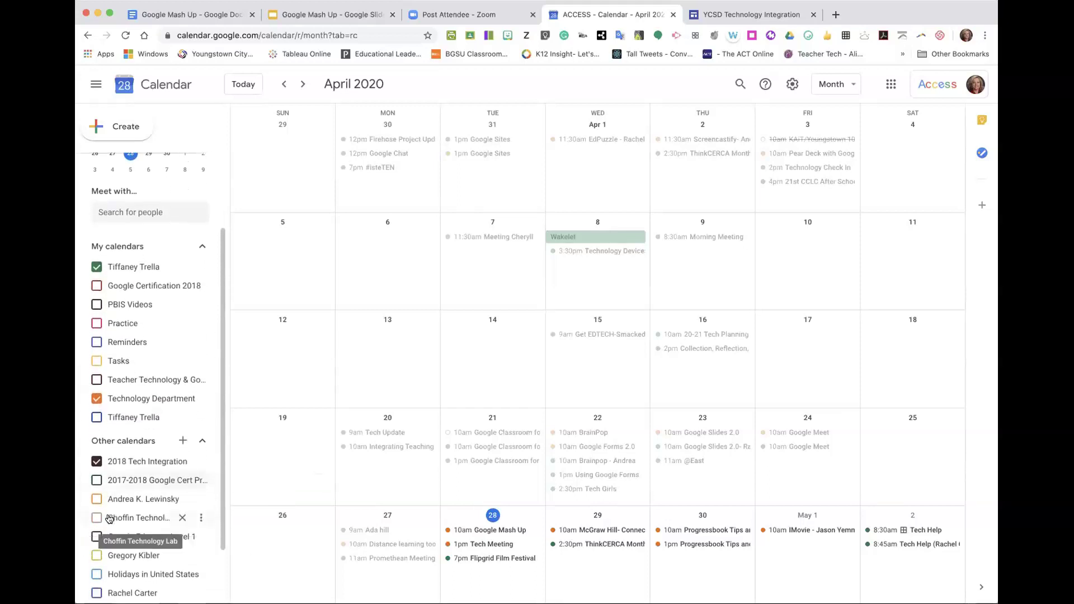
scroll(109, 520, "down", 1)
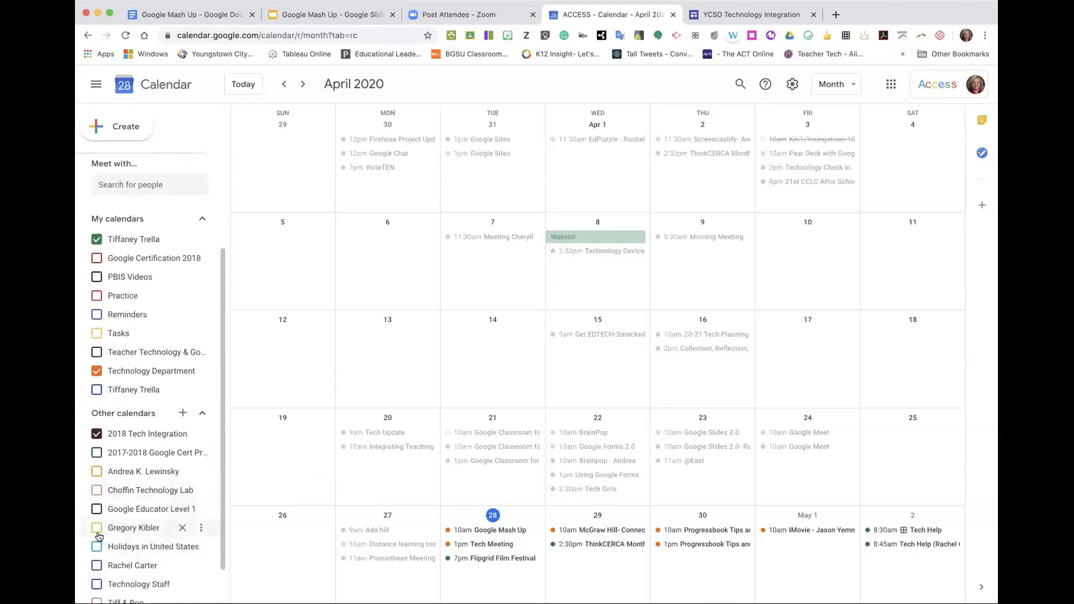
left_click(97, 530)
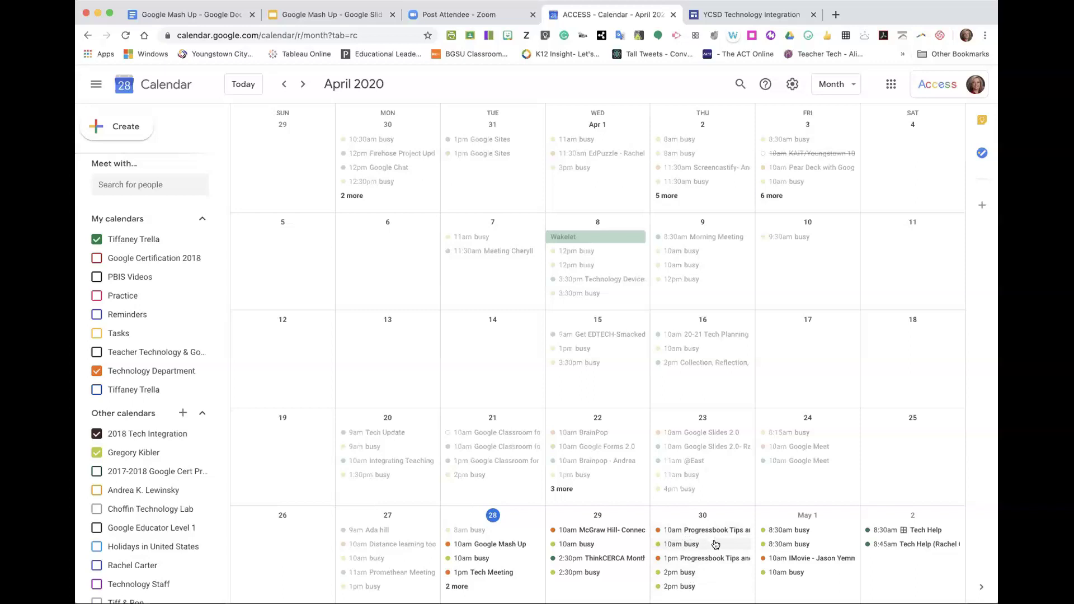
left_click(97, 452)
left_click(95, 490)
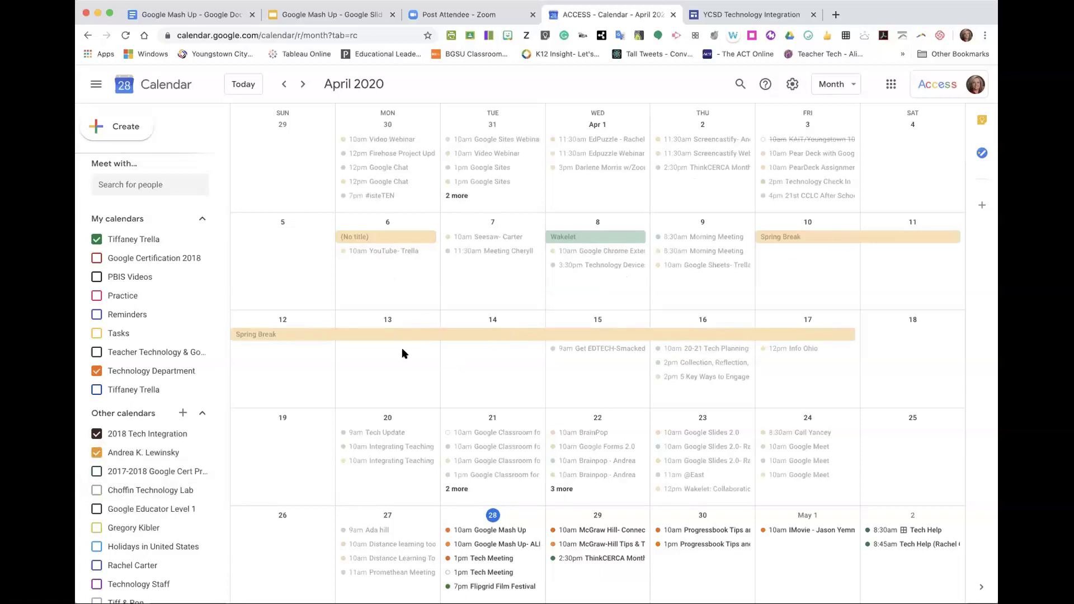
left_click(95, 456)
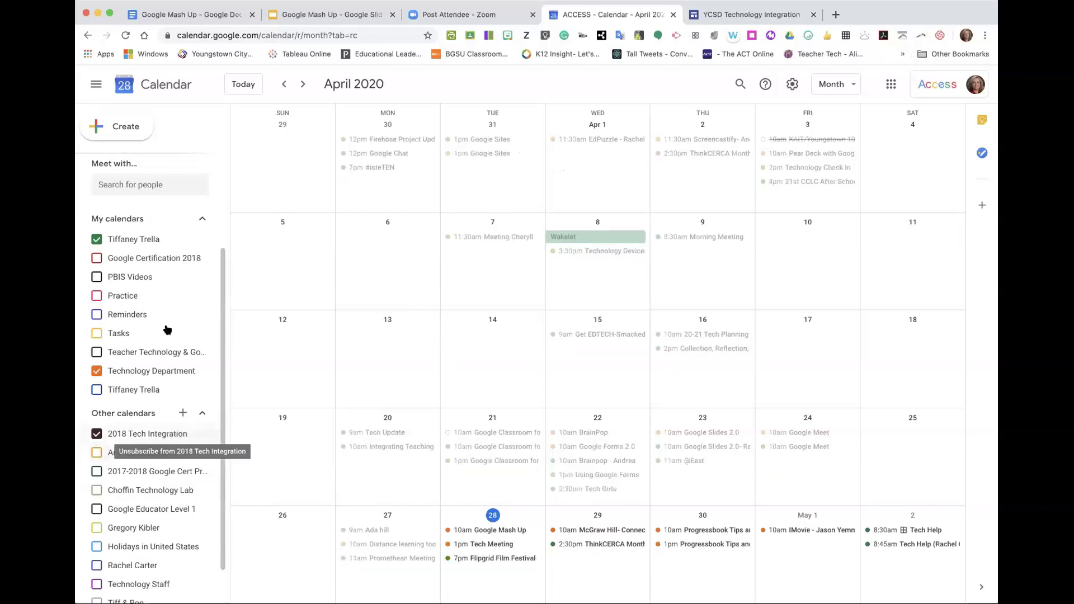
Turn the Practice and Tasks calendars back on
left_click(97, 296)
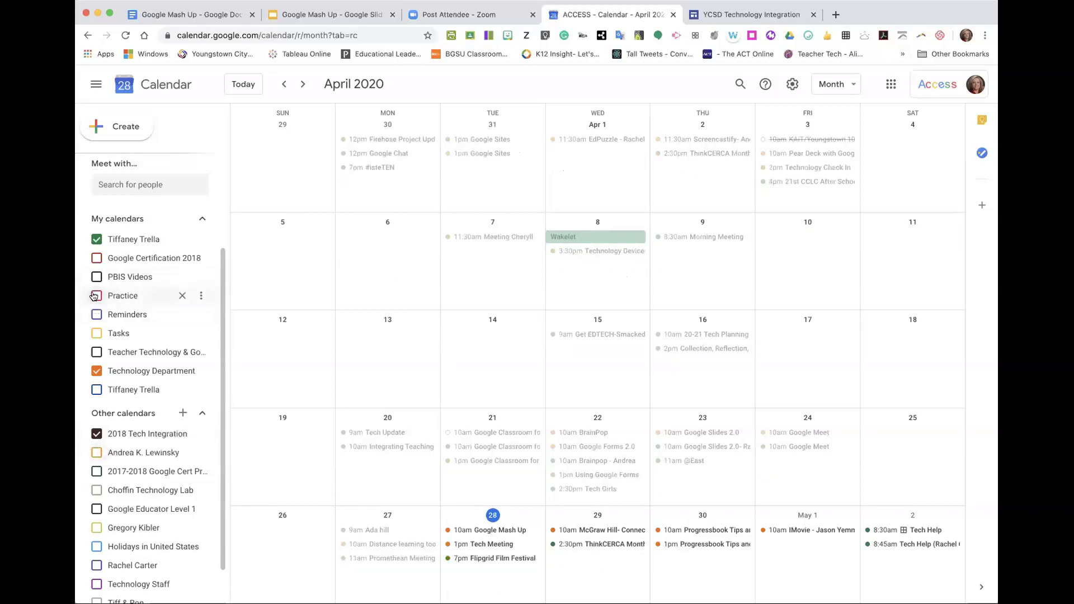
left_click(97, 335)
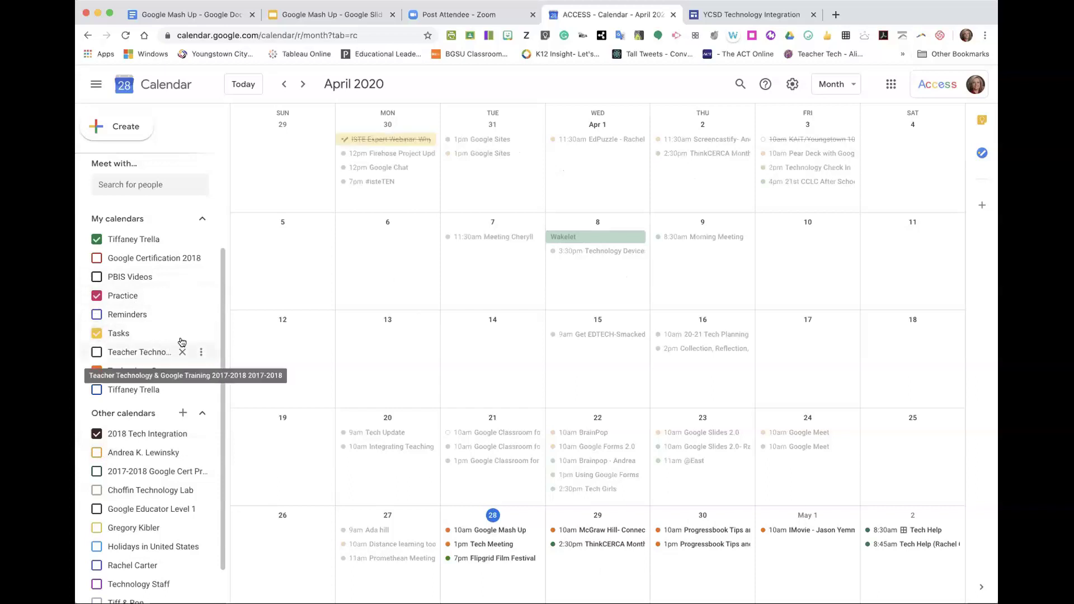
left_click(200, 334)
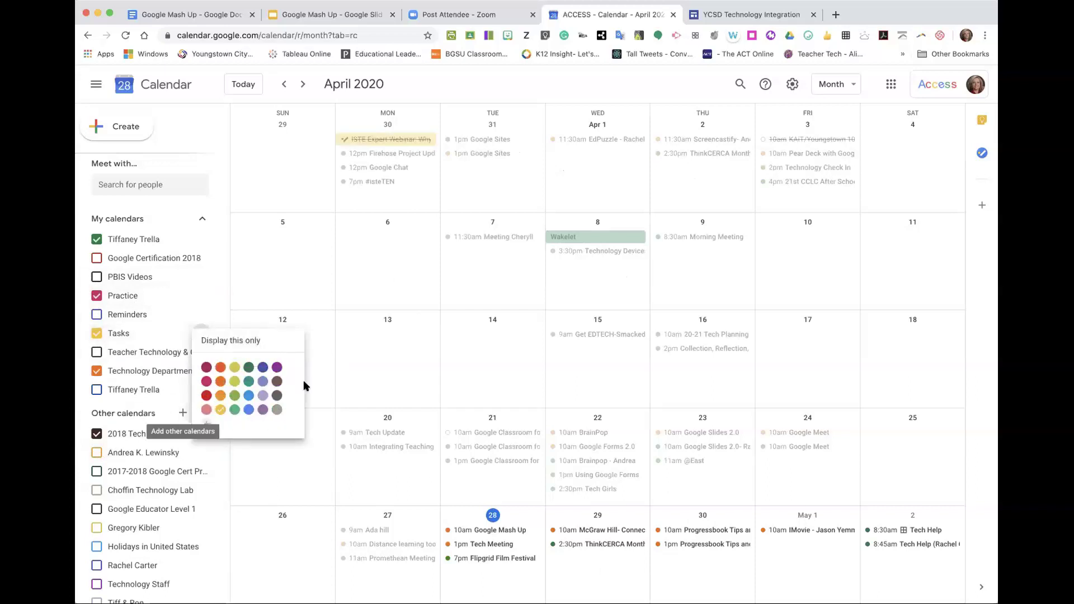
Dismiss the colour menu and accidental event, then collapse the side panel to widen April
left_click(239, 271)
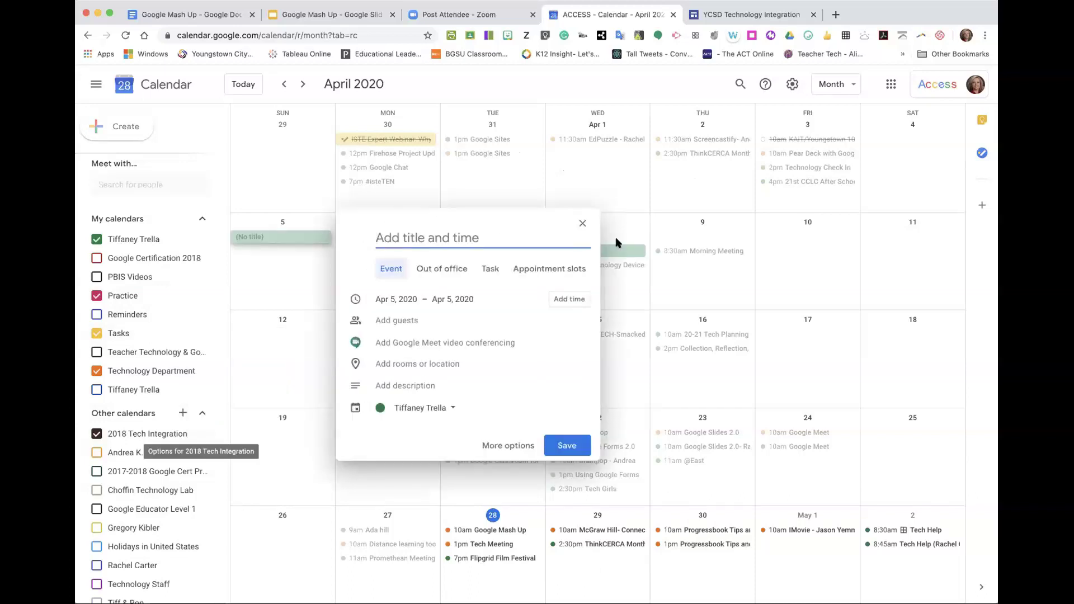
left_click(583, 225)
left_click(201, 529)
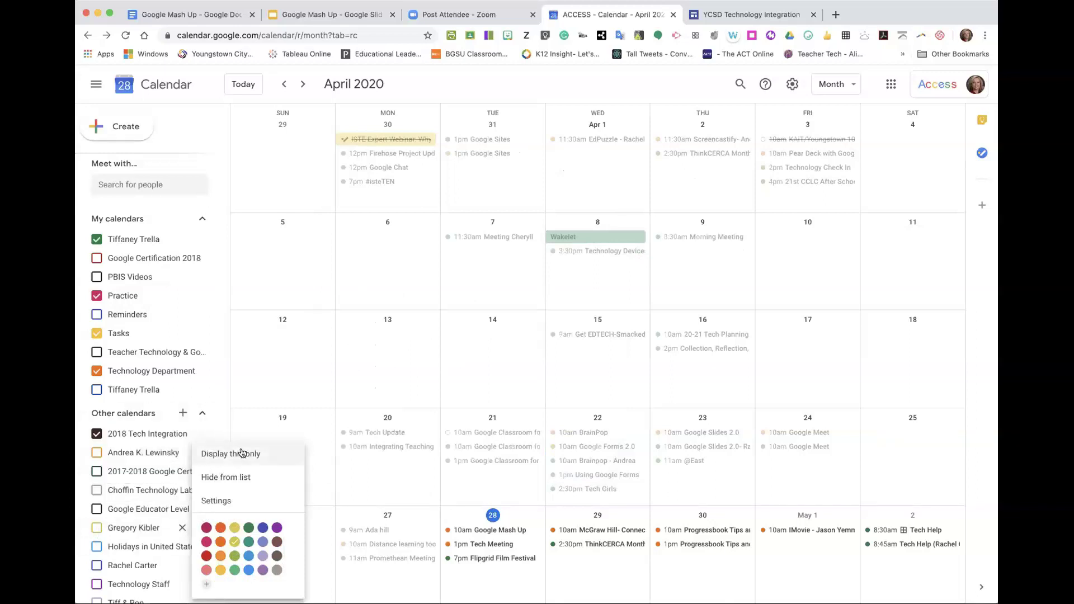
left_click(201, 420)
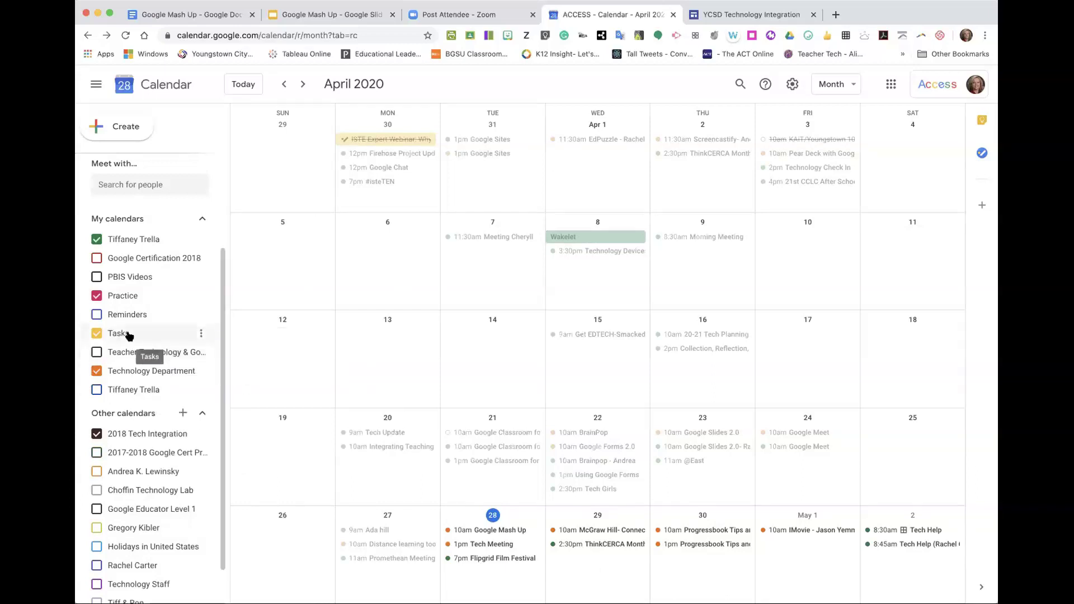
left_click(982, 586)
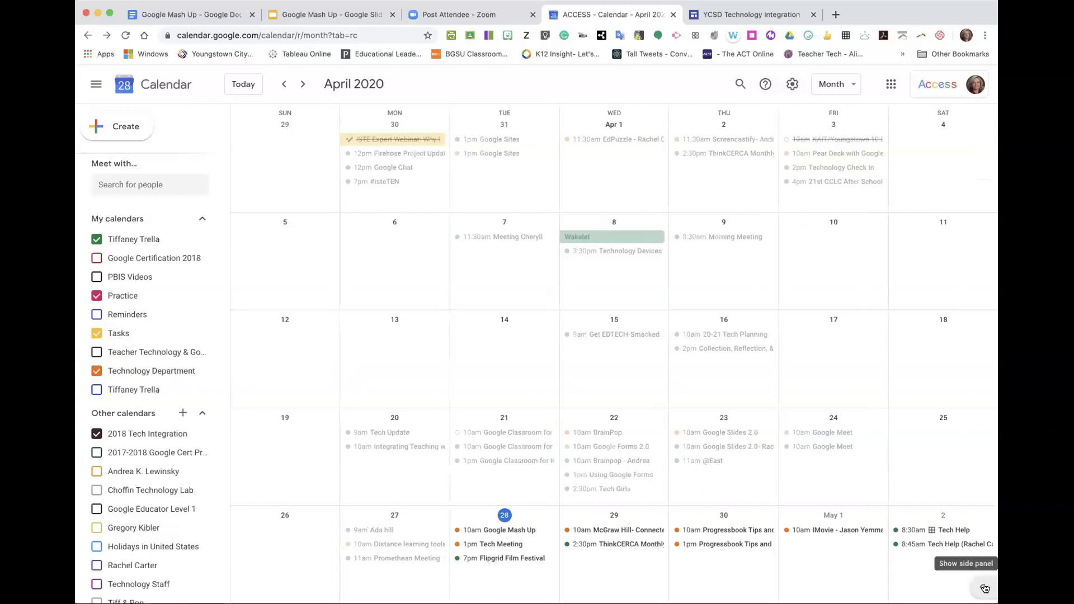
With the Tasks list open, create a 'Finish Presentation' task due April 29
left_click(985, 588)
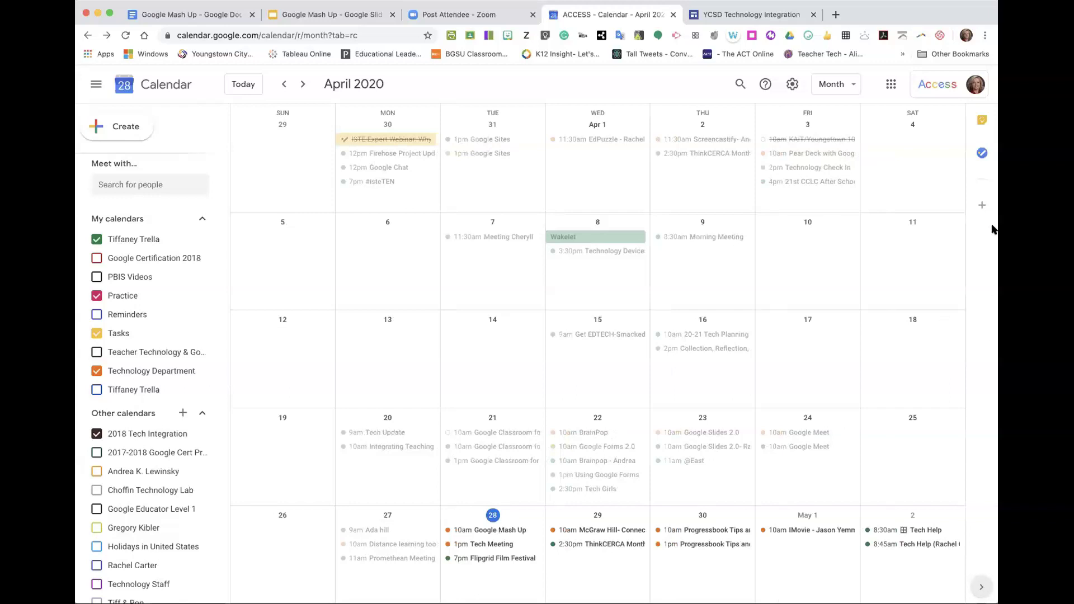
left_click(983, 151)
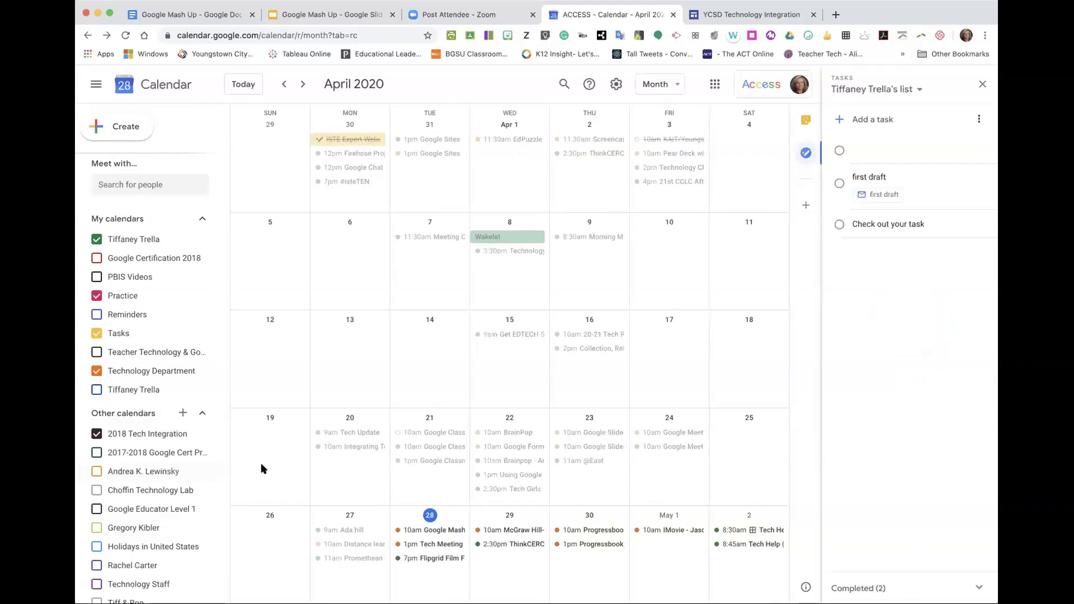
left_click(501, 572)
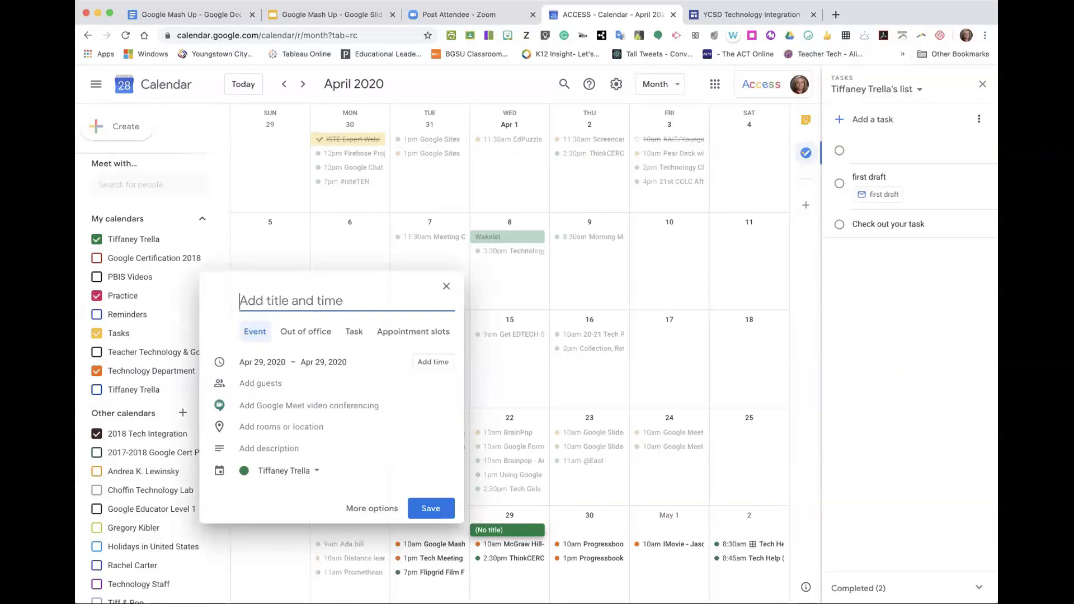
type("Finish Presentation")
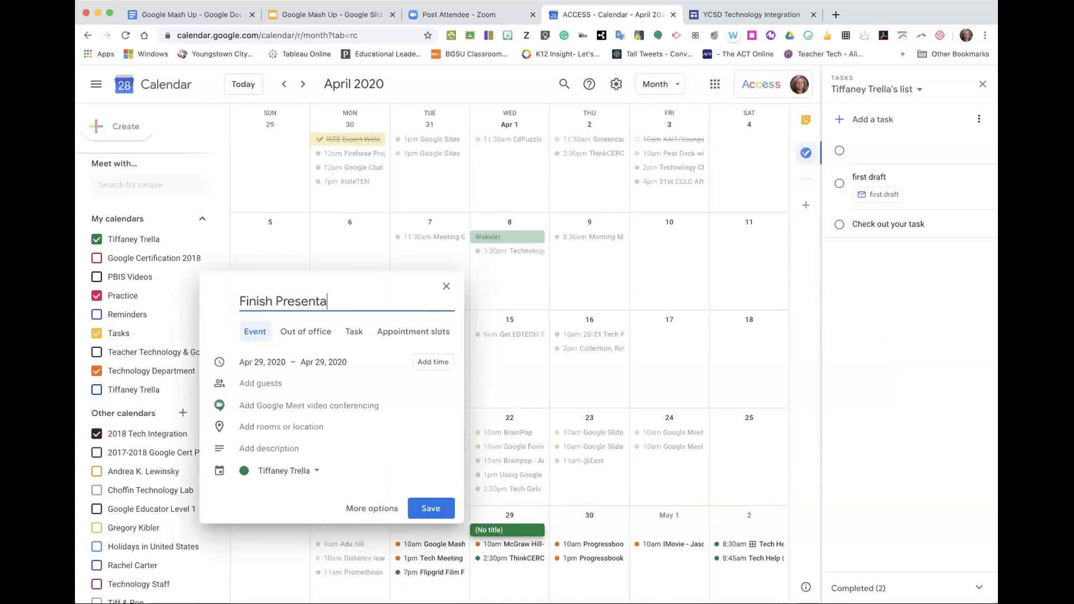
left_click(353, 336)
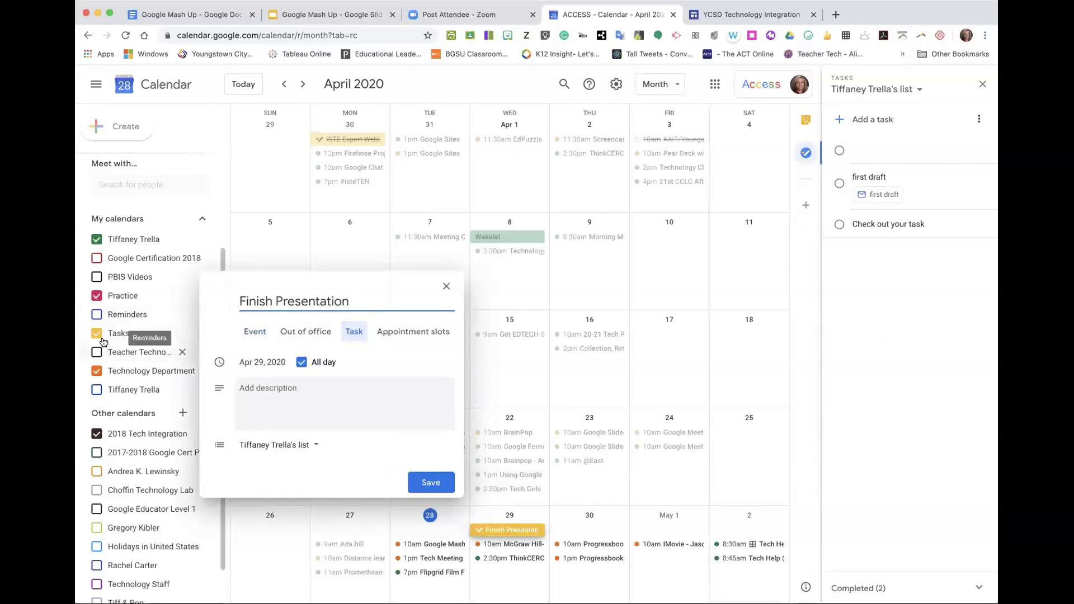
left_click(291, 404)
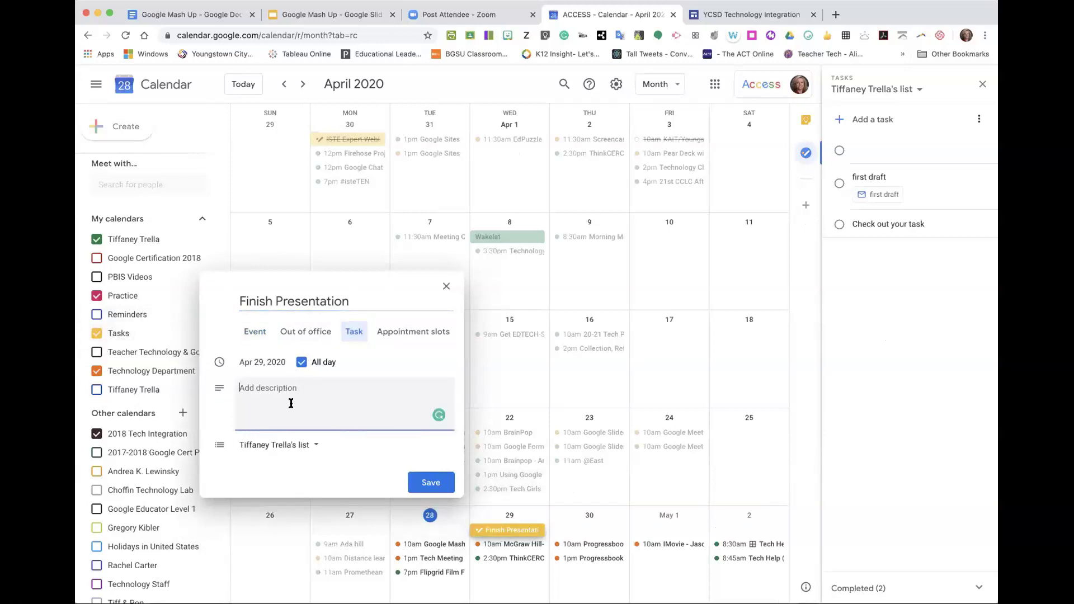
left_click(430, 480)
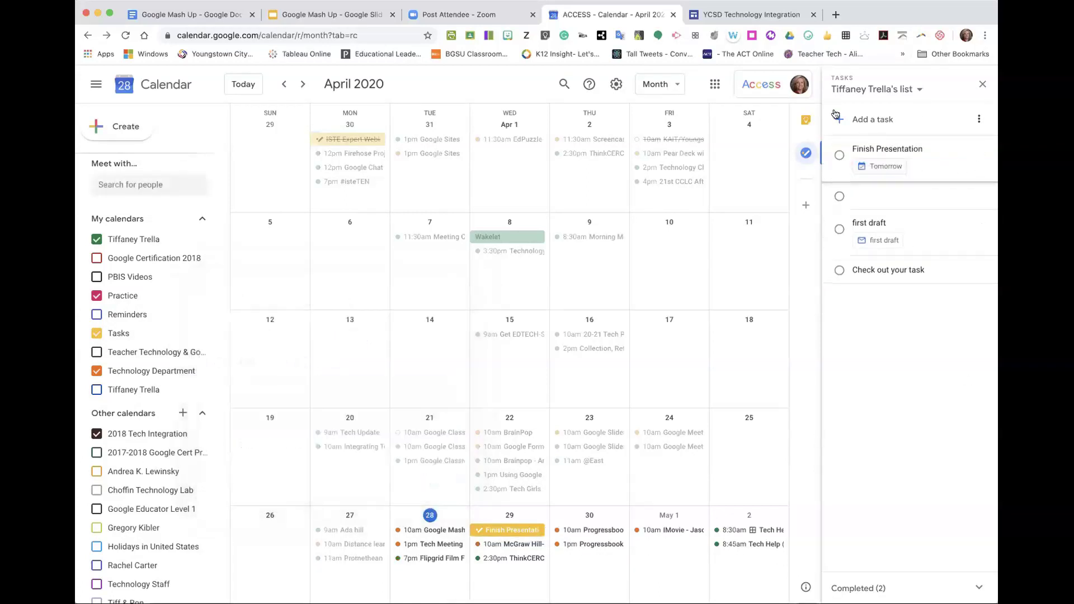
left_click(715, 89)
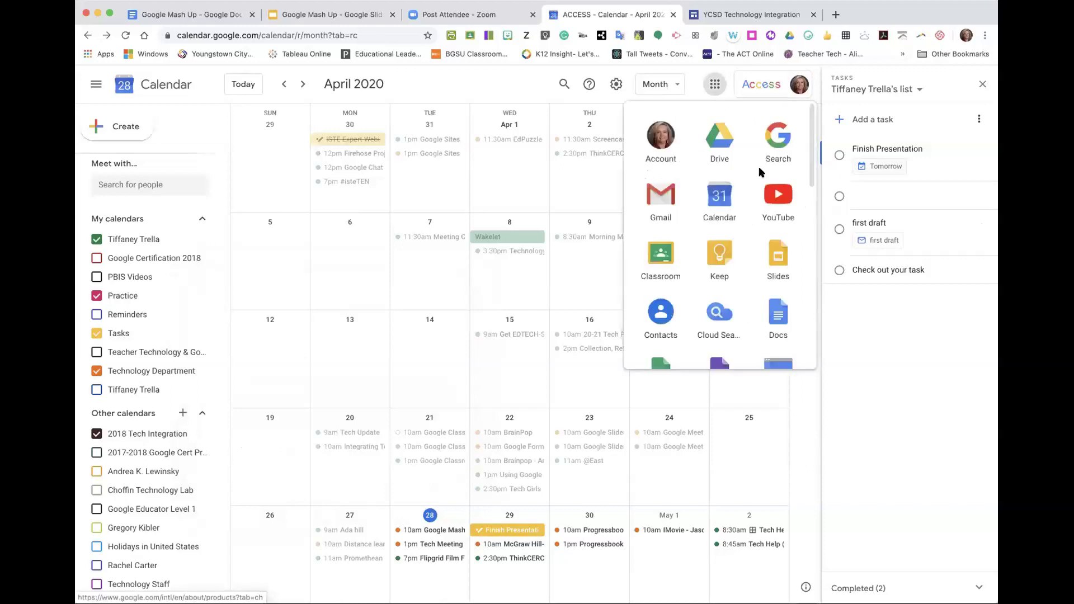
Open Gmail in a new tab, view Finish Presentation in its Tasks panel, then return to Calendar
left_click(661, 197)
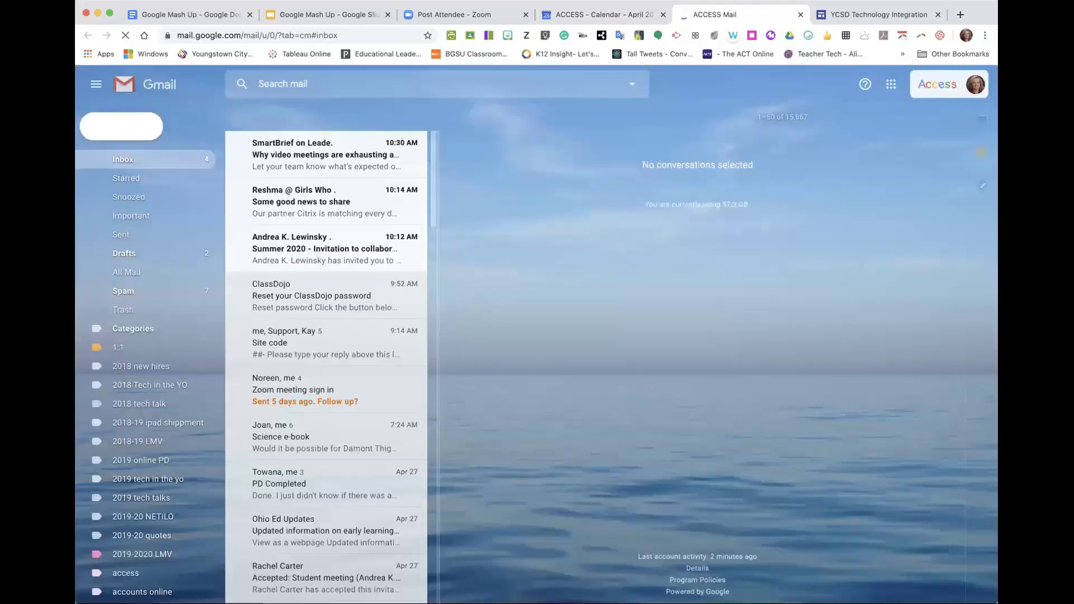
left_click(981, 186)
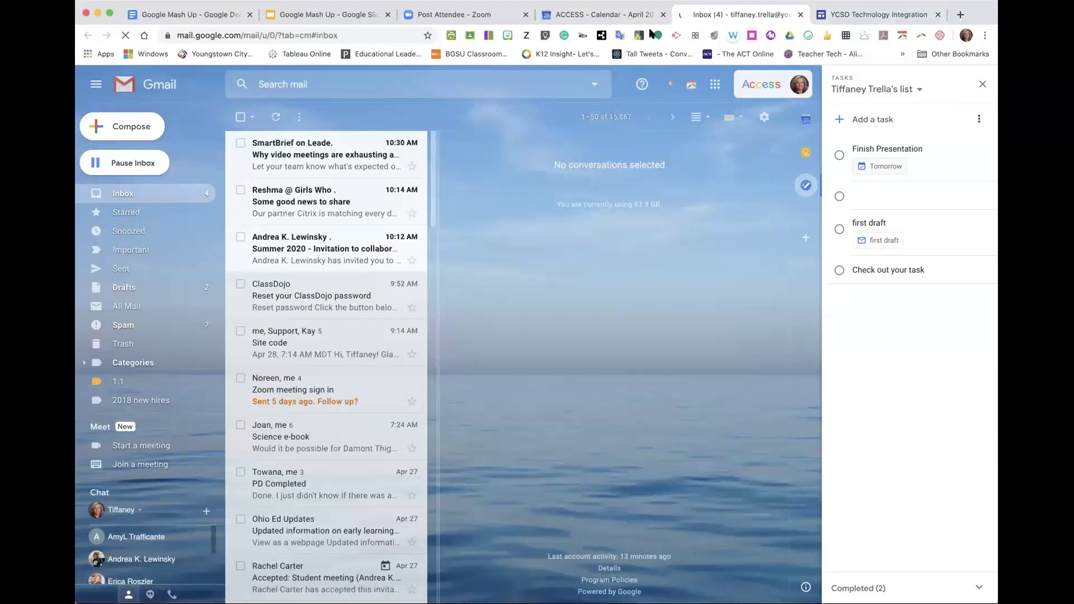
left_click(621, 20)
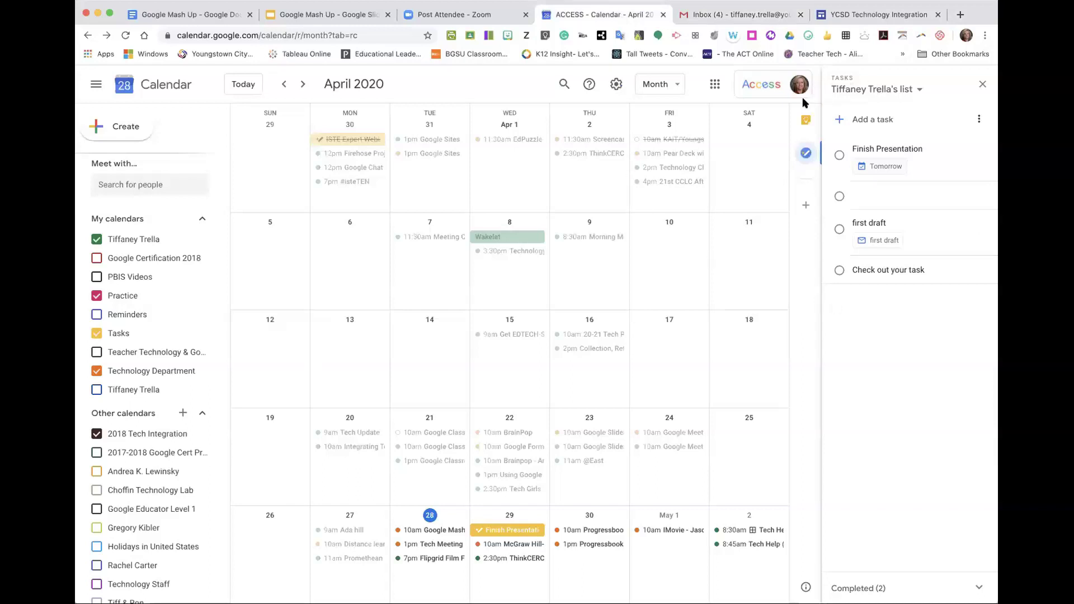
Close the Get Add-ons window and the Tasks panel, then hide the side panel
left_click(806, 205)
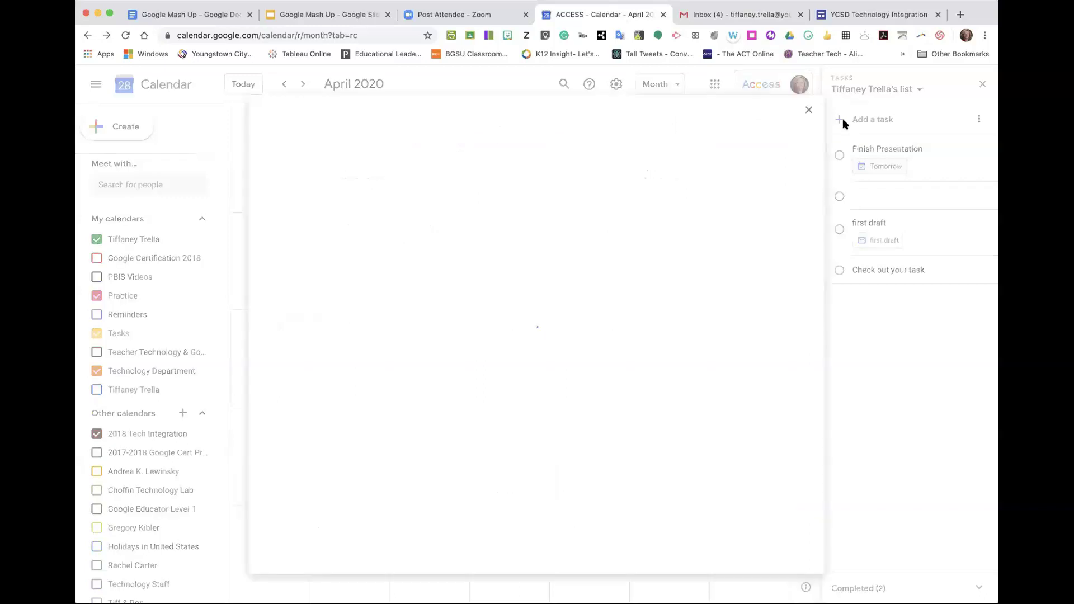
left_click(808, 111)
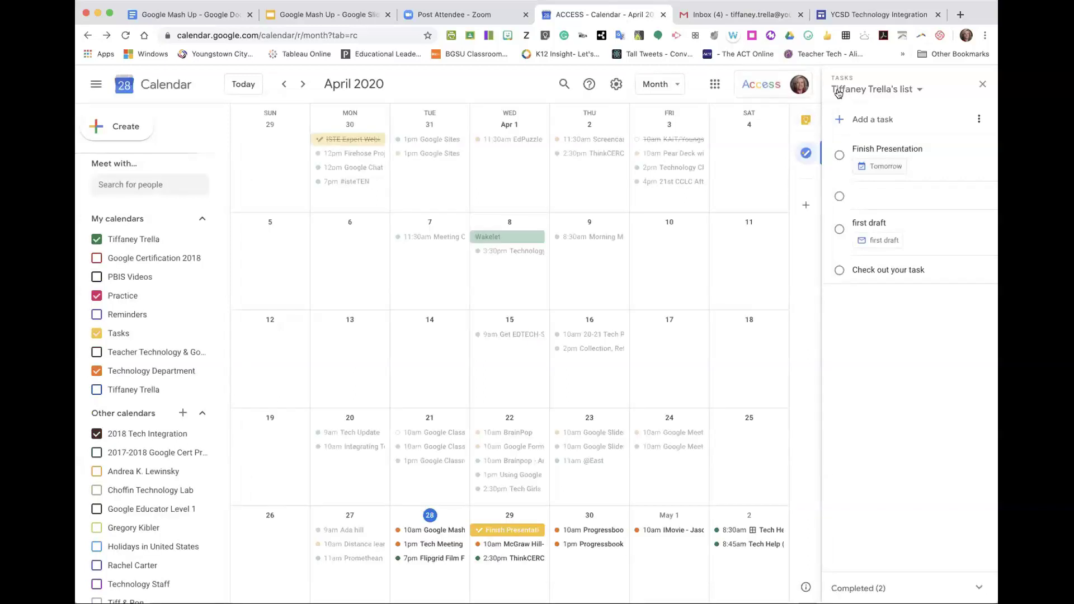
left_click(805, 153)
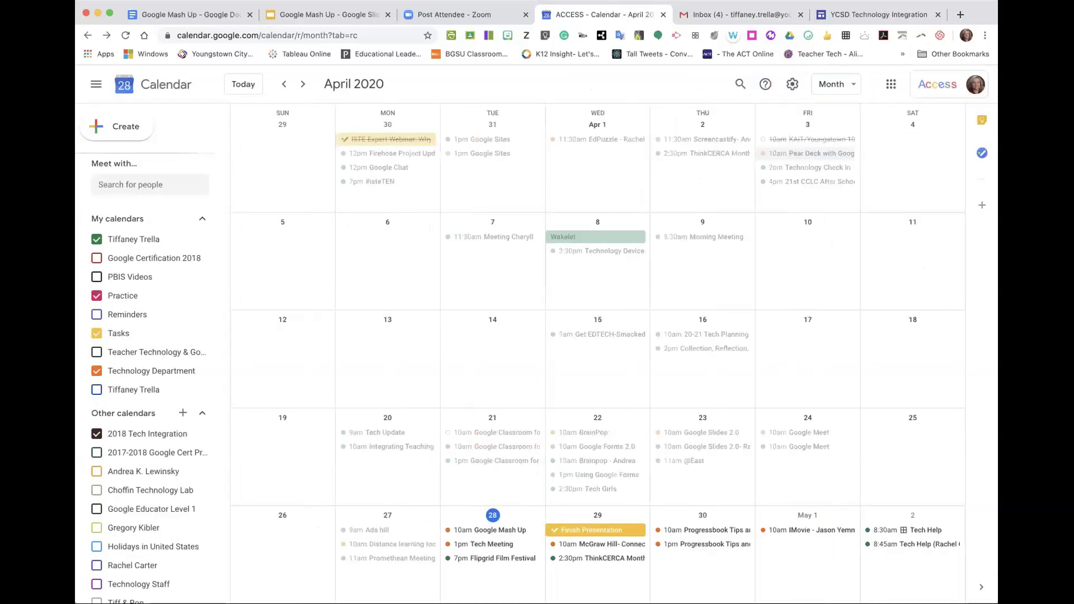
left_click(982, 587)
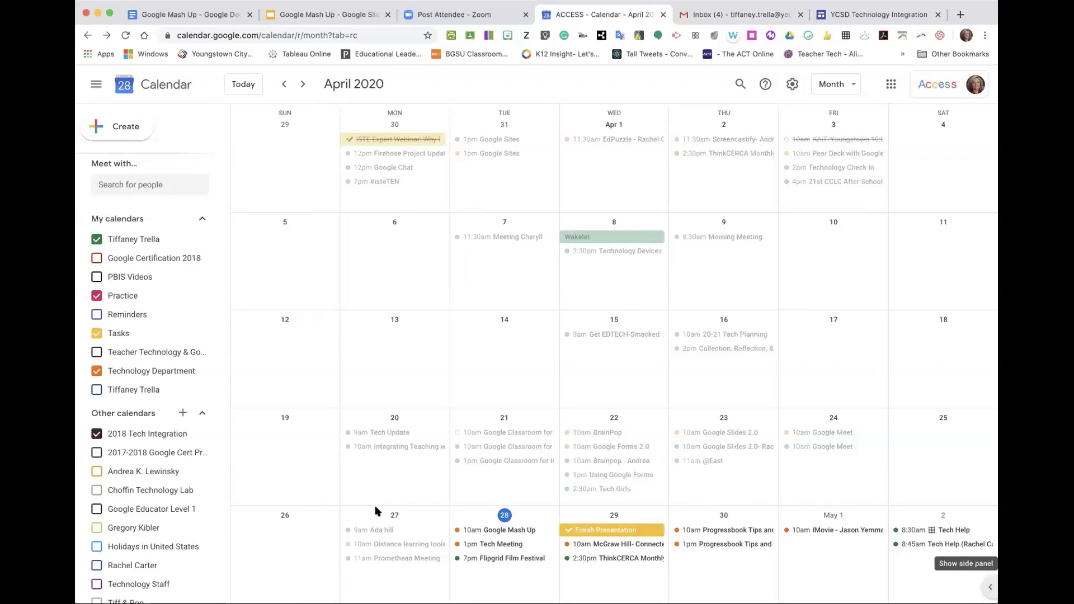
Toggle the Tasks calendar off and on, discarding an untitled May 2 event draft
left_click(98, 334)
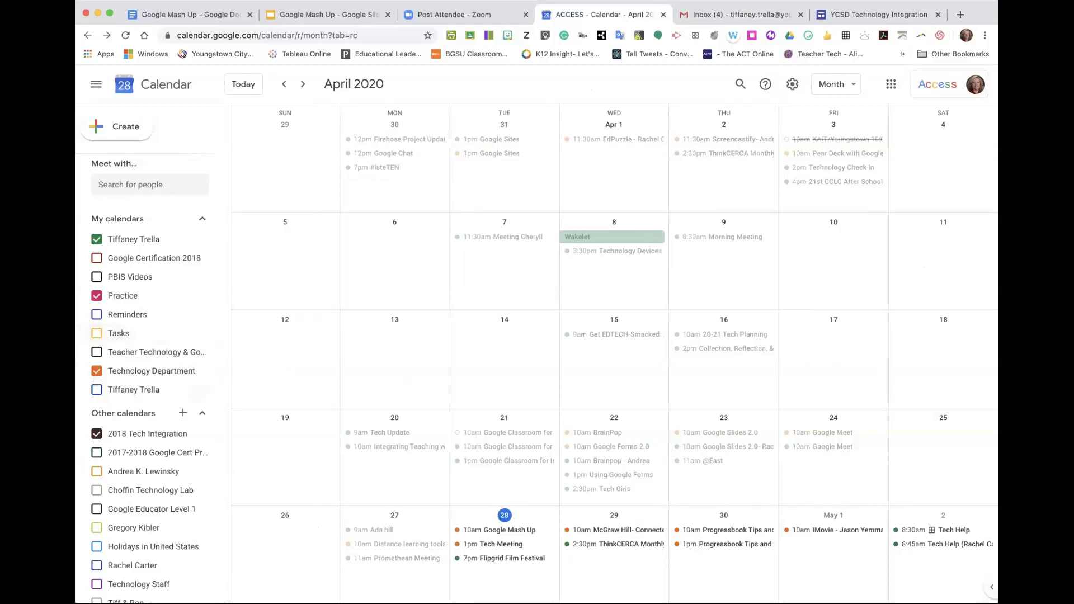
double_click(990, 577)
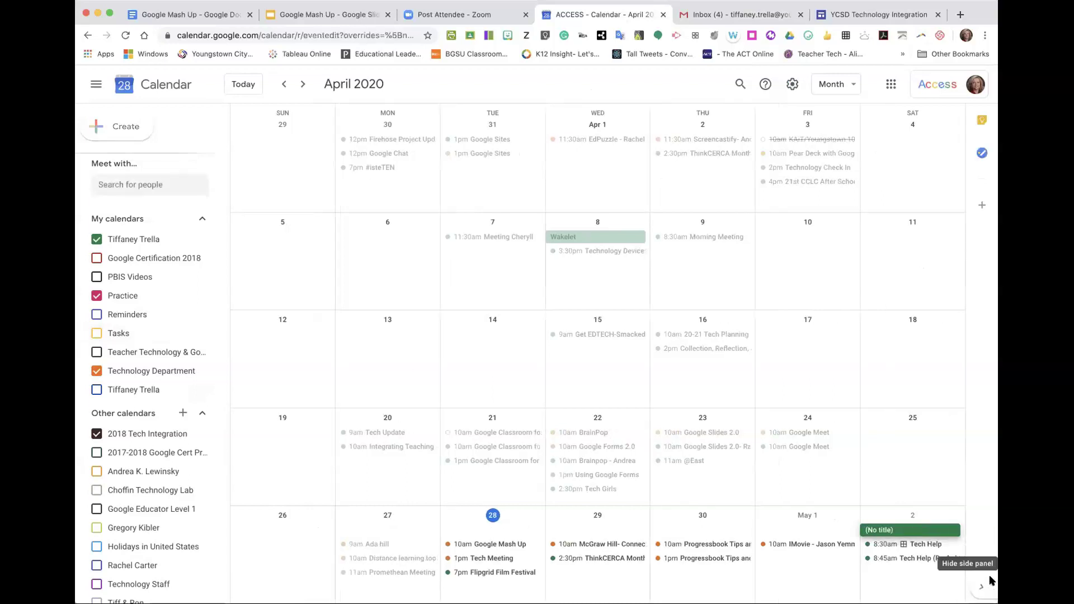
left_click(980, 585)
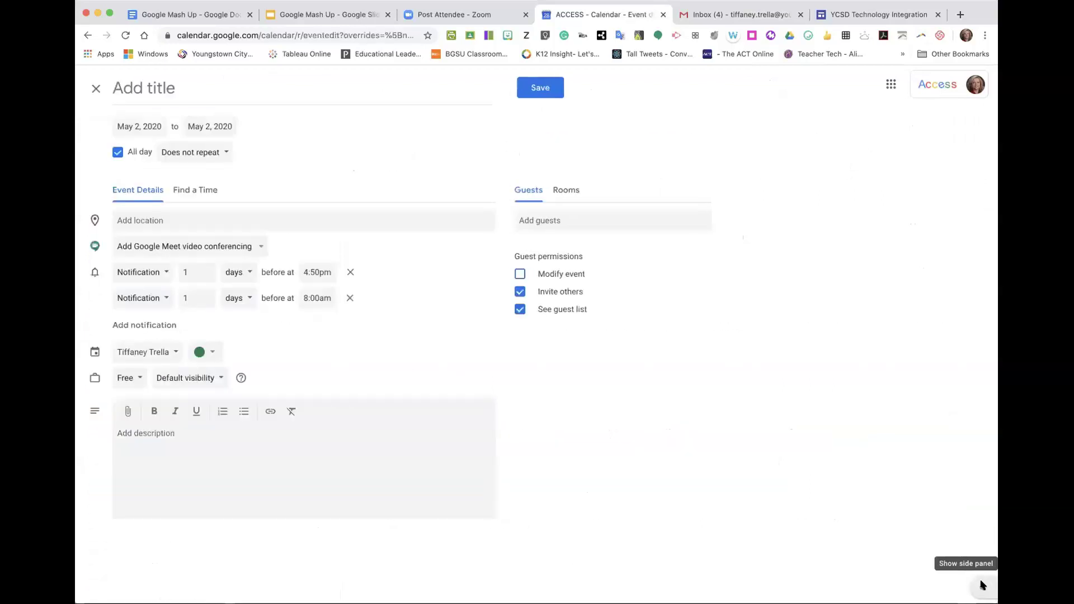
left_click(981, 585)
left_click(96, 88)
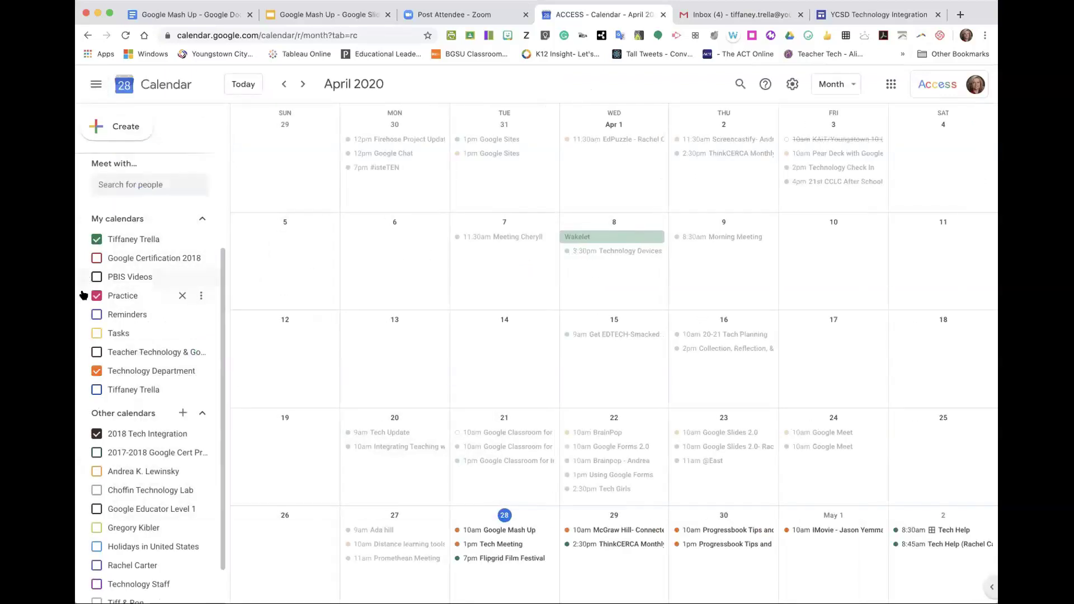
left_click(98, 333)
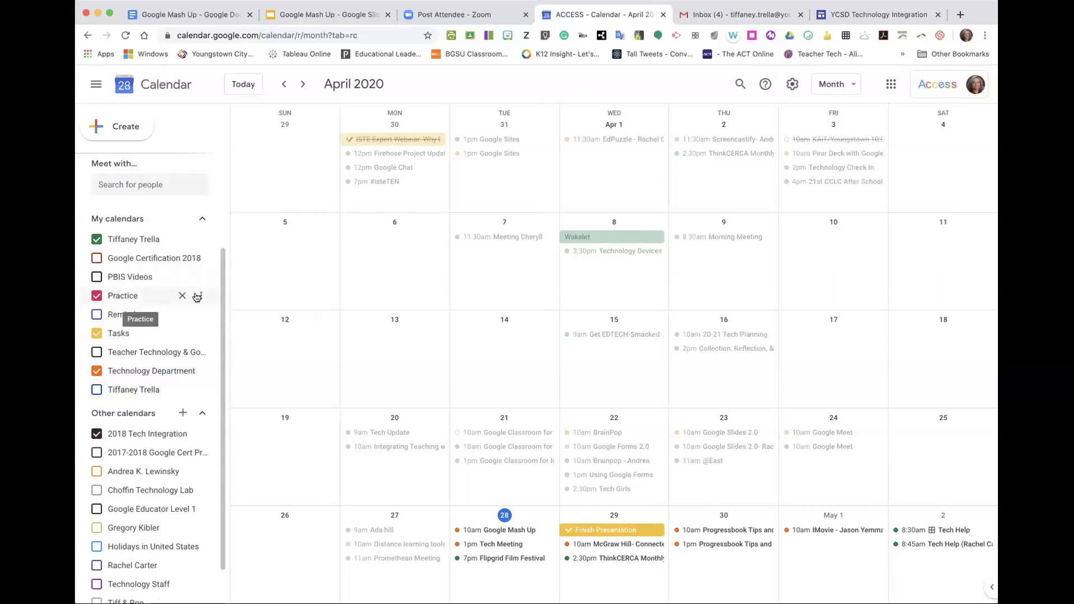
Permanently delete the Practice calendar from its Settings and sharing page
left_click(198, 297)
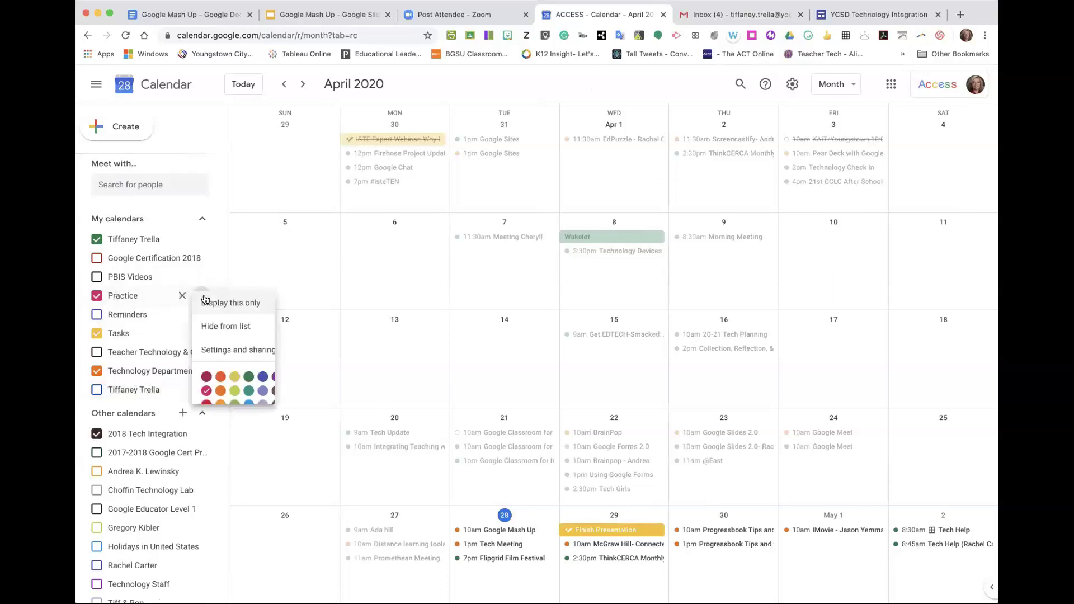
left_click(229, 348)
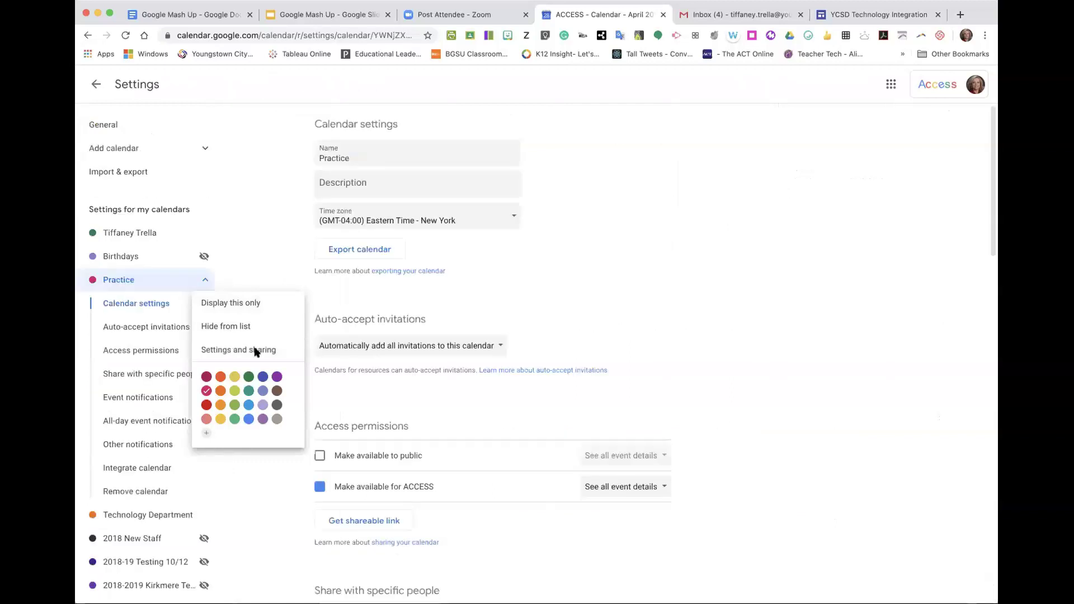
scroll(413, 458, "down", 15)
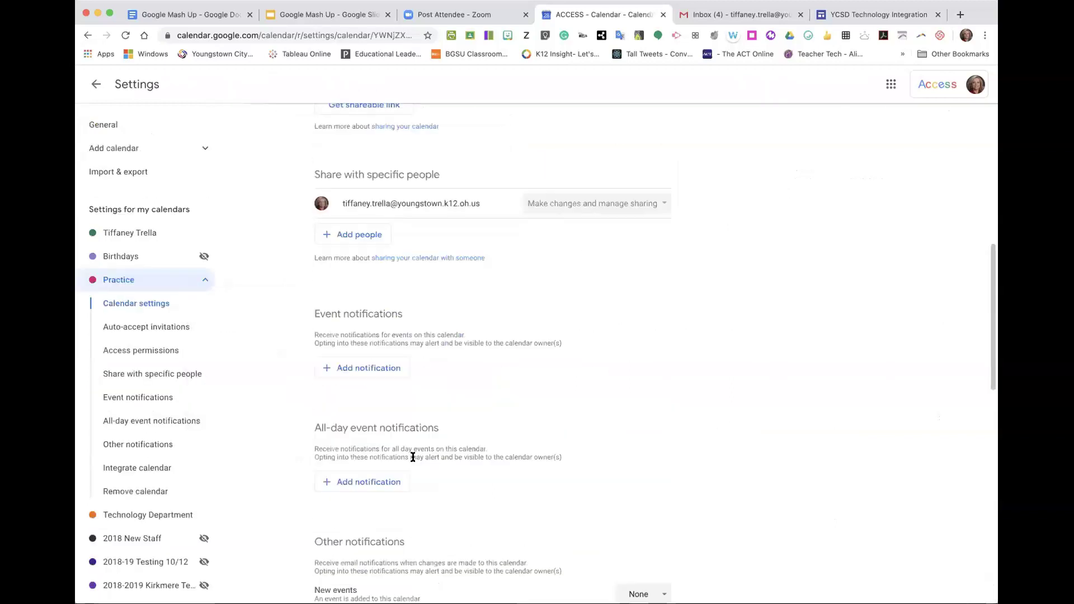
scroll(413, 461, "down", 5)
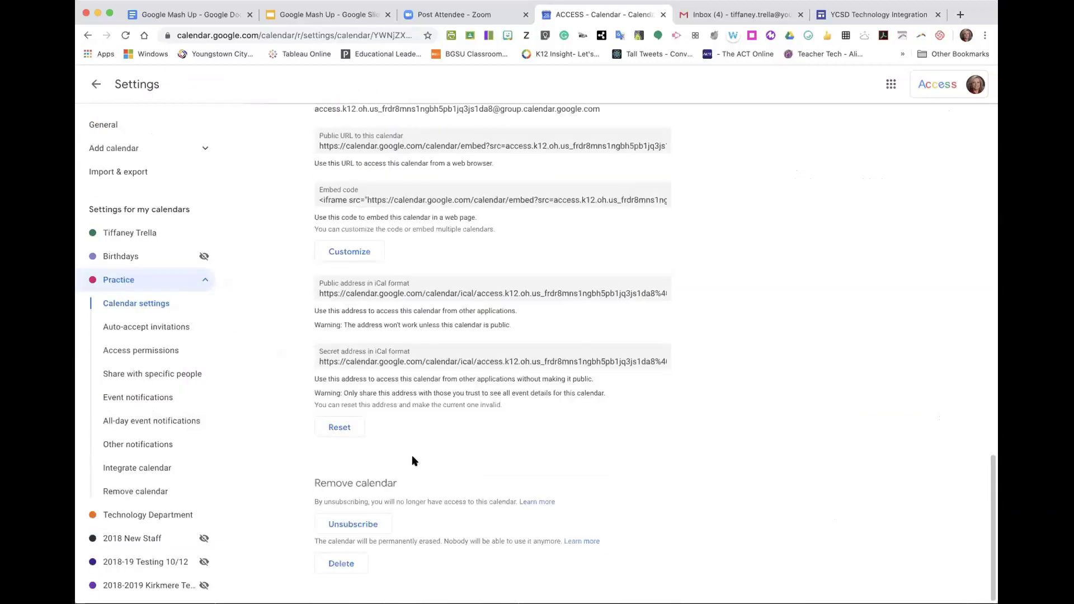
left_click(339, 563)
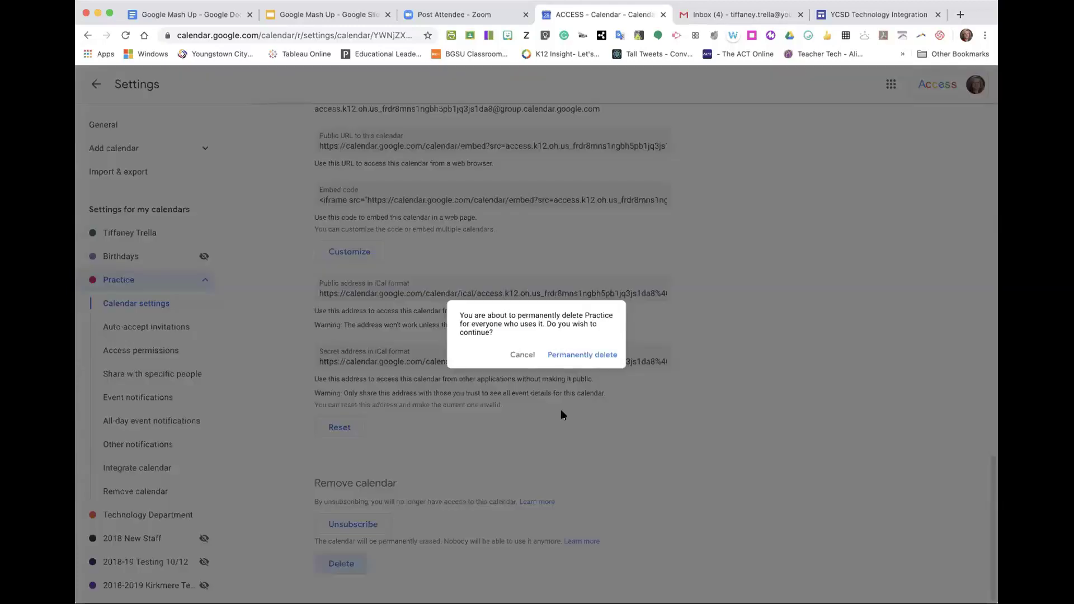
left_click(587, 357)
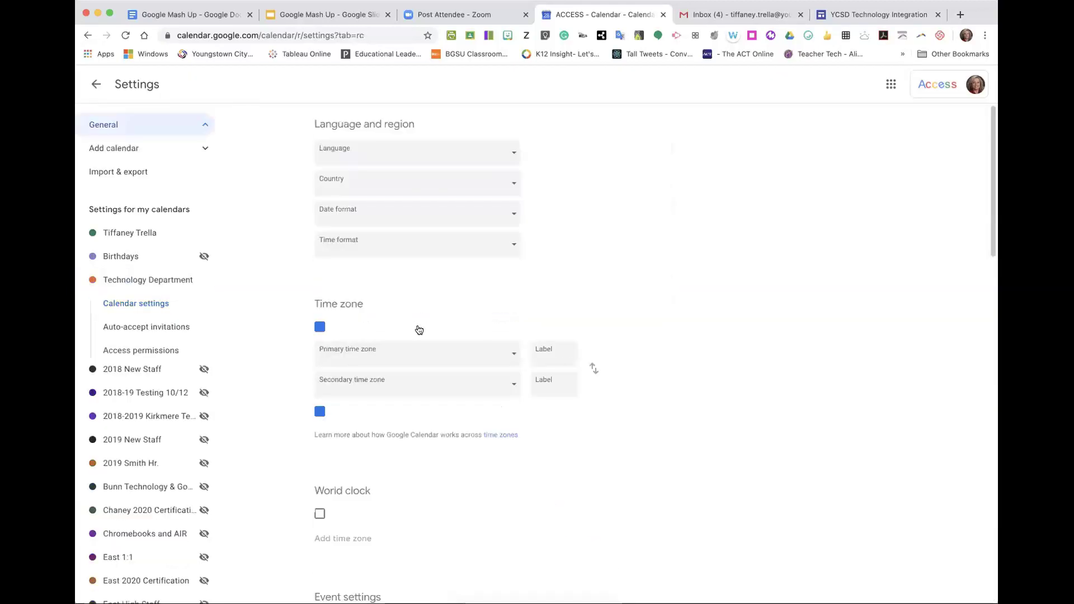
Unsubscribe from the Careers 7th grade calendar, then return to the month view
scroll(180, 397, "down", 15)
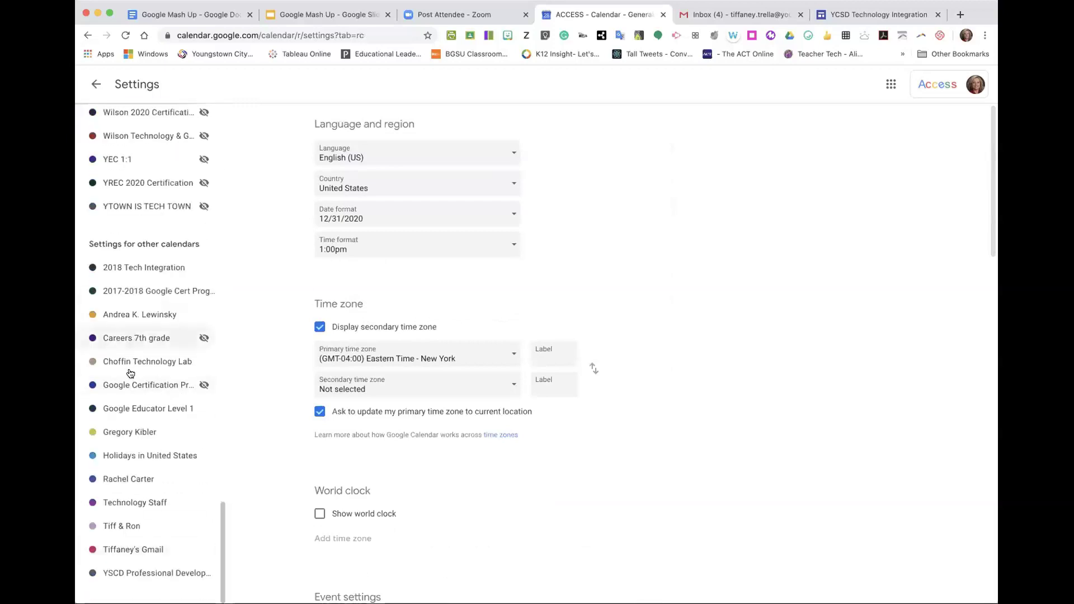
left_click(144, 339)
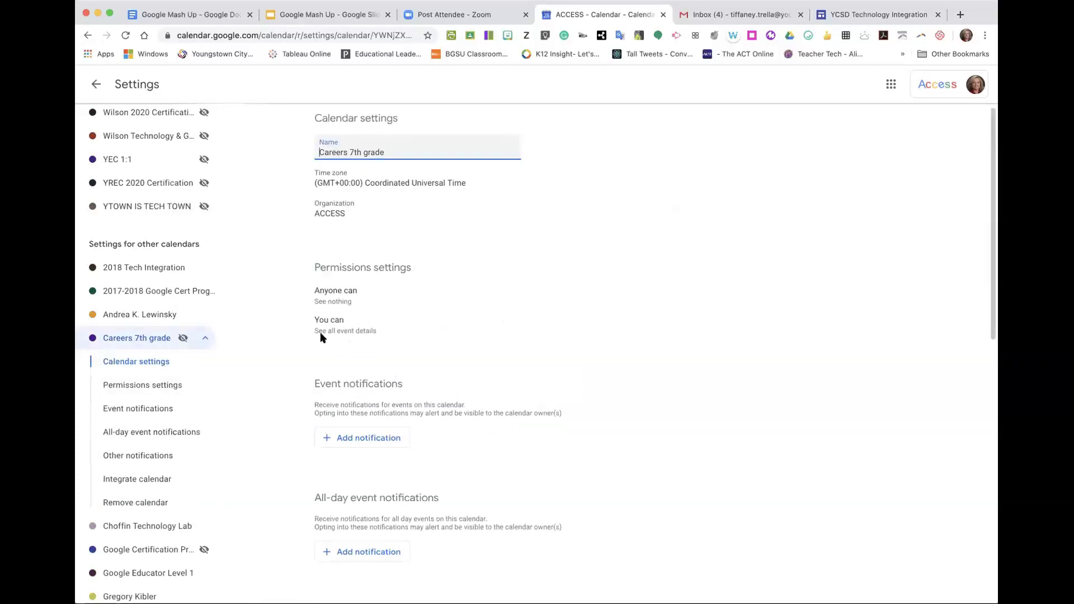
scroll(403, 337, "down", 10)
scroll(403, 336, "down", 2)
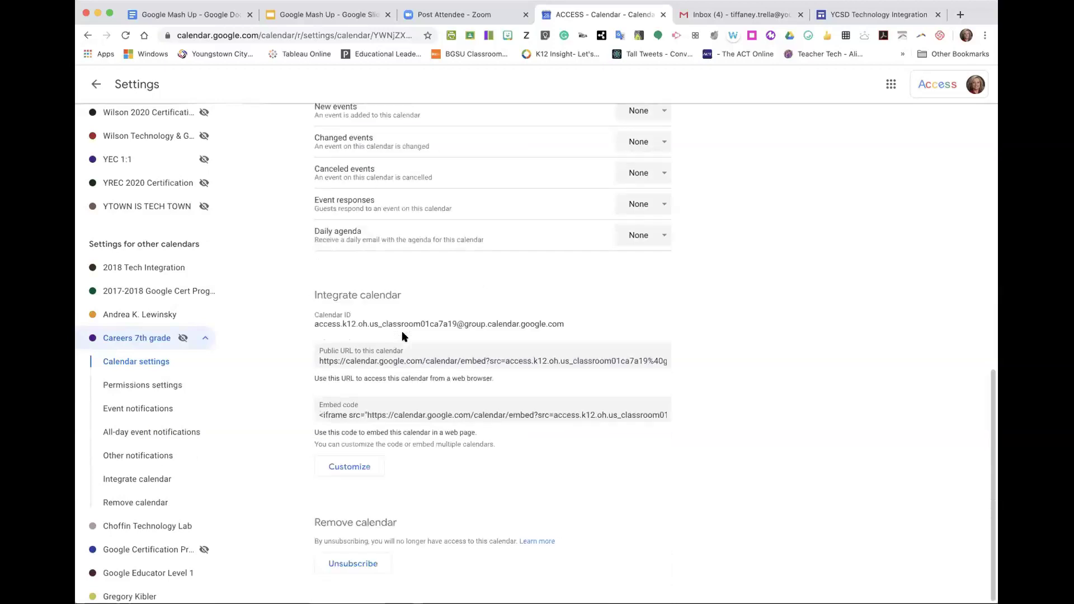
left_click(348, 565)
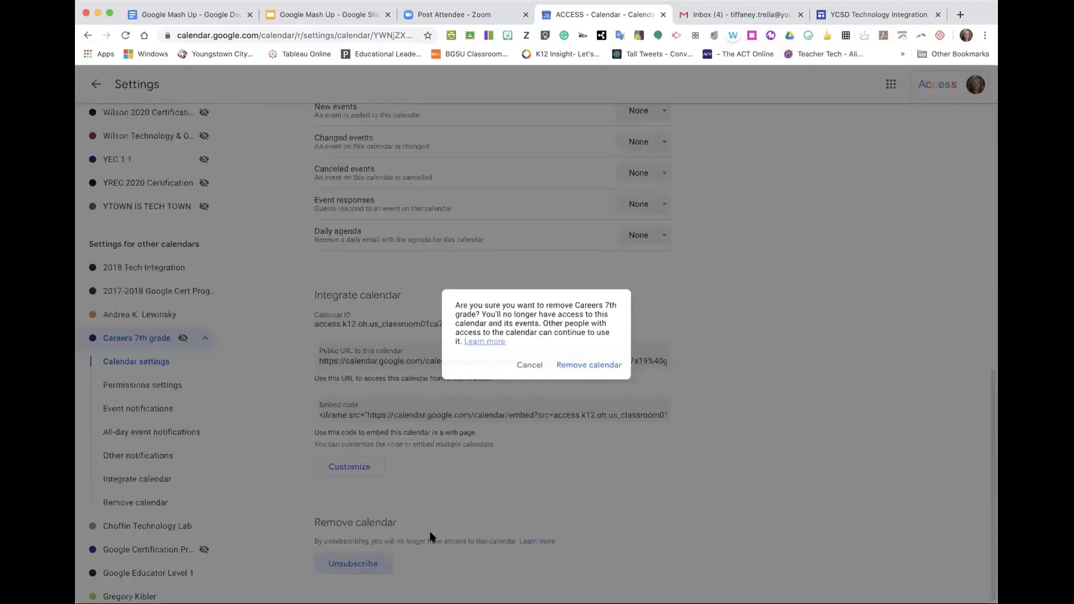
left_click(600, 371)
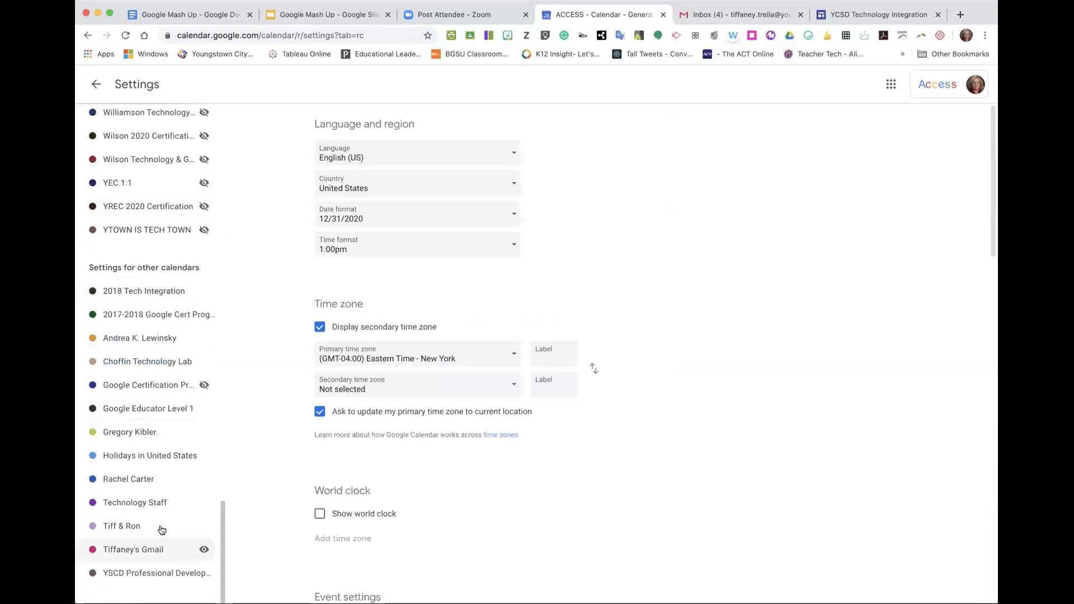
scroll(179, 270, "up", 2)
scroll(179, 270, "up", 5)
left_click(90, 81)
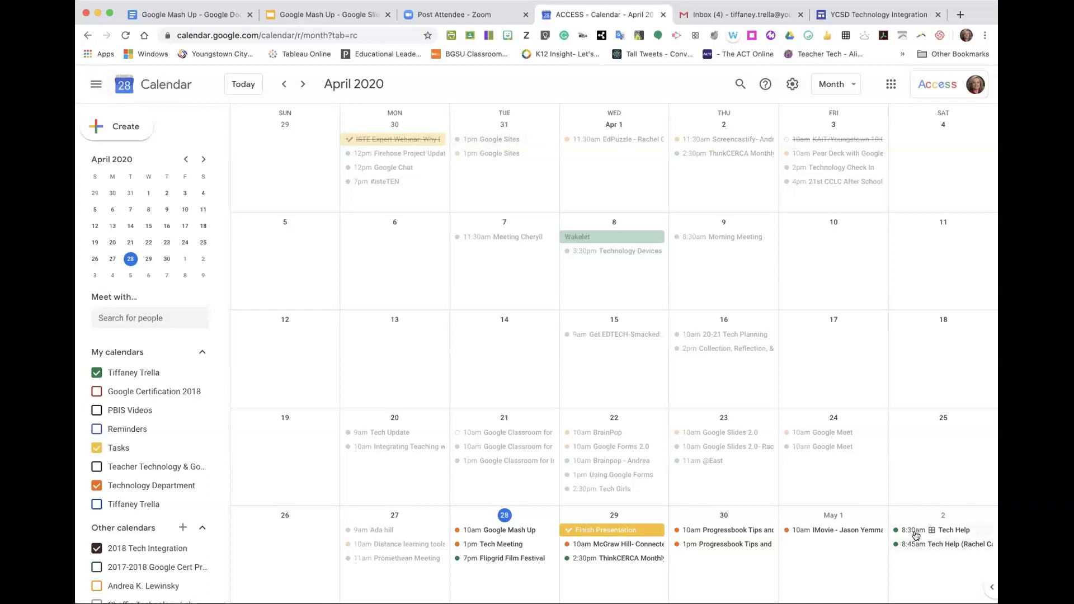
Start an April 25 appointment-slots entry, then discard it
left_click(945, 444)
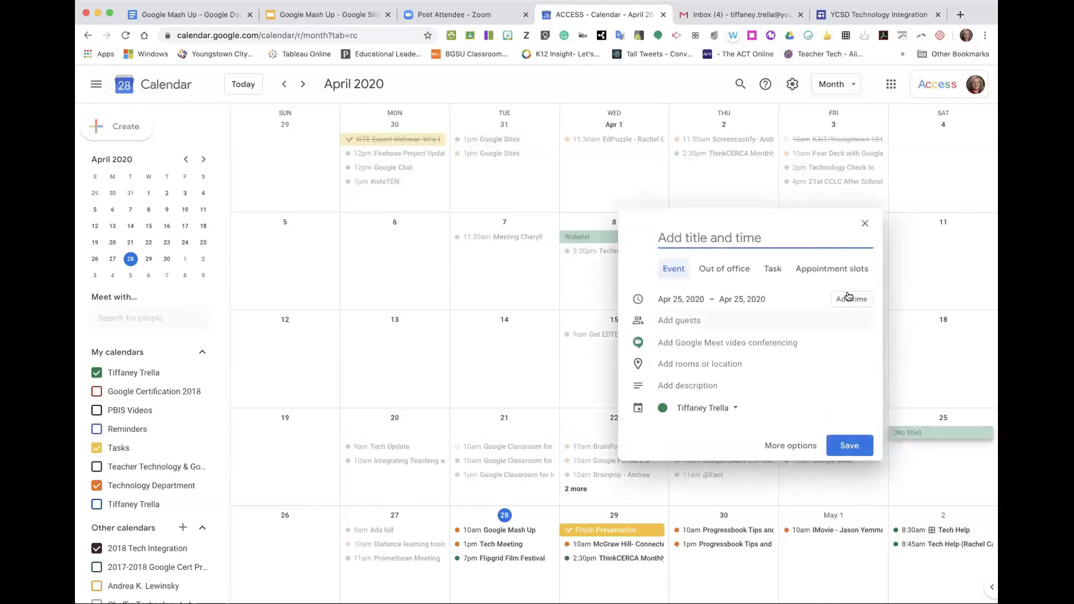
left_click(837, 268)
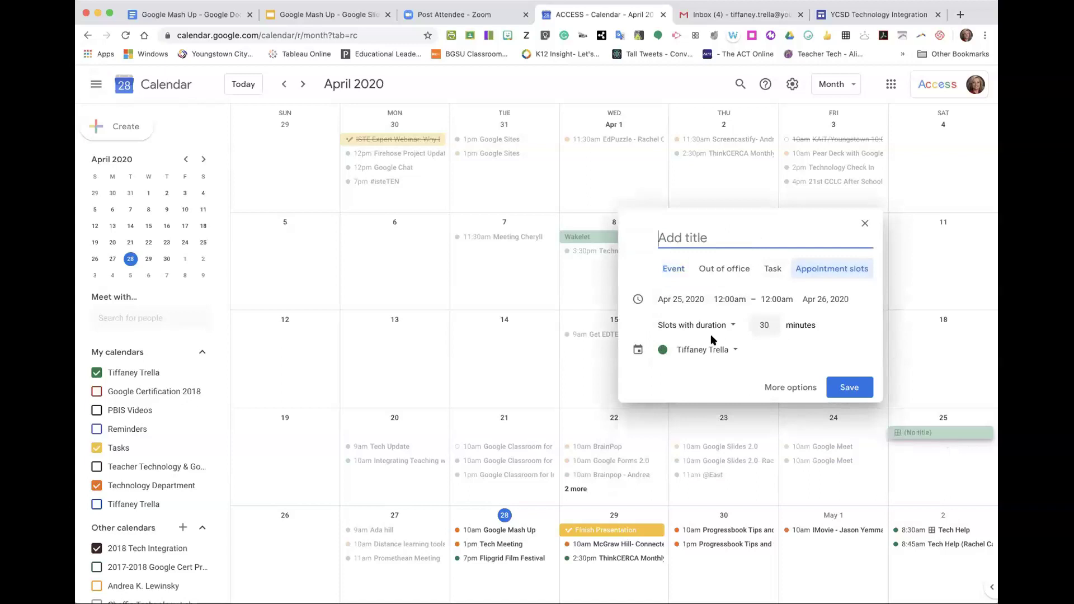
left_click(865, 224)
Switch to Day view, then to Week view for April 26 – May 2, 2020
left_click(833, 85)
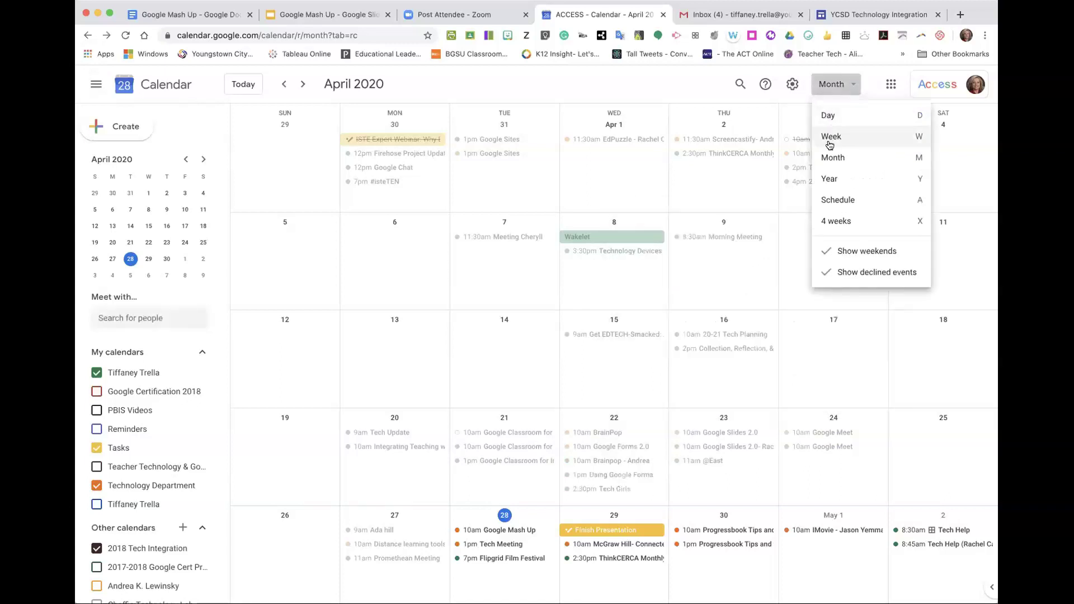
left_click(830, 115)
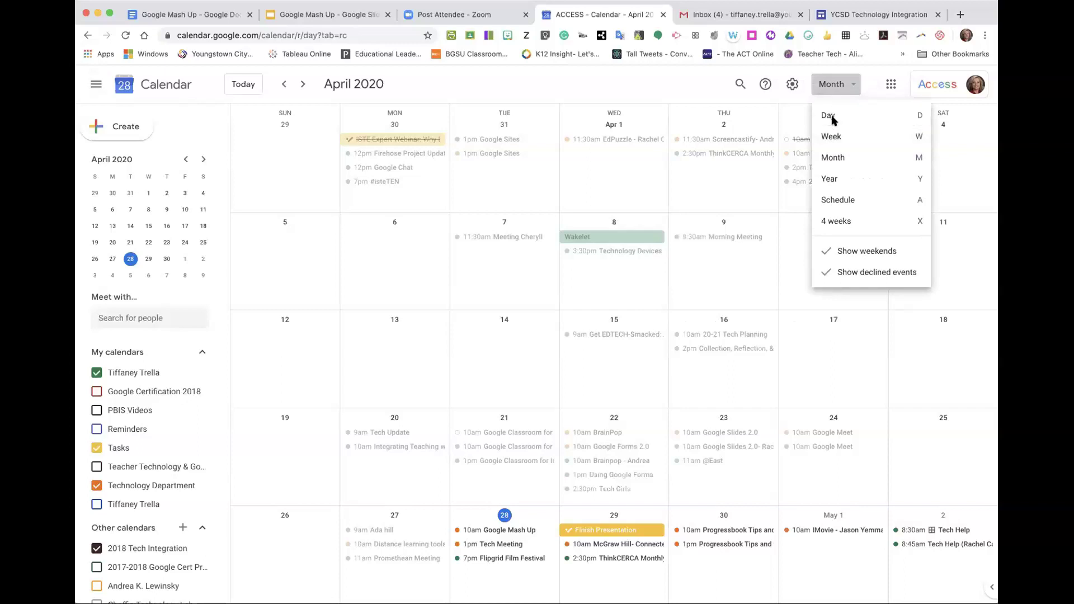
left_click(836, 85)
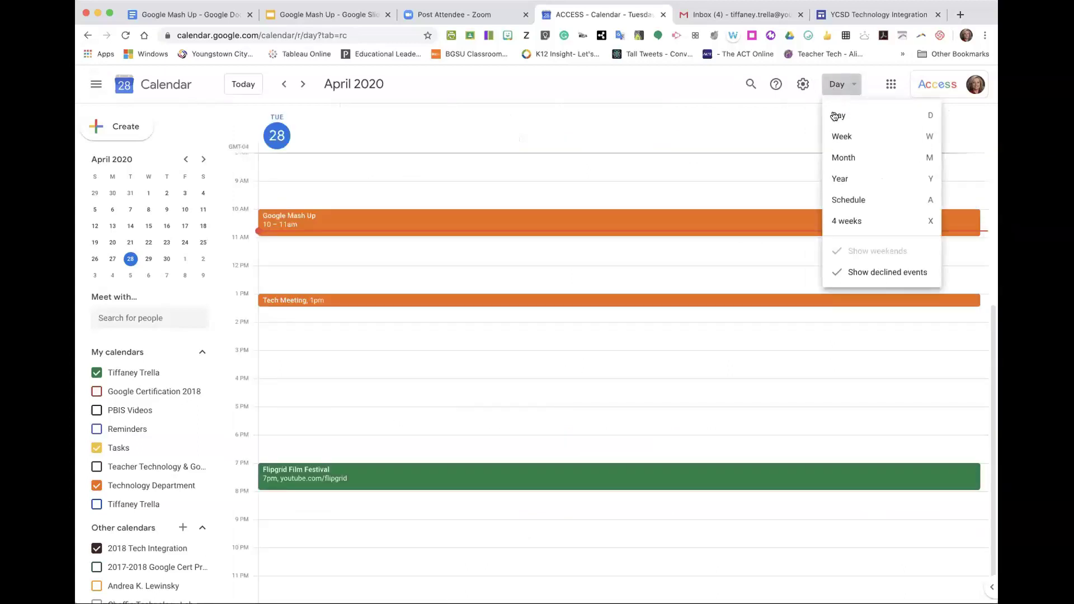
left_click(837, 135)
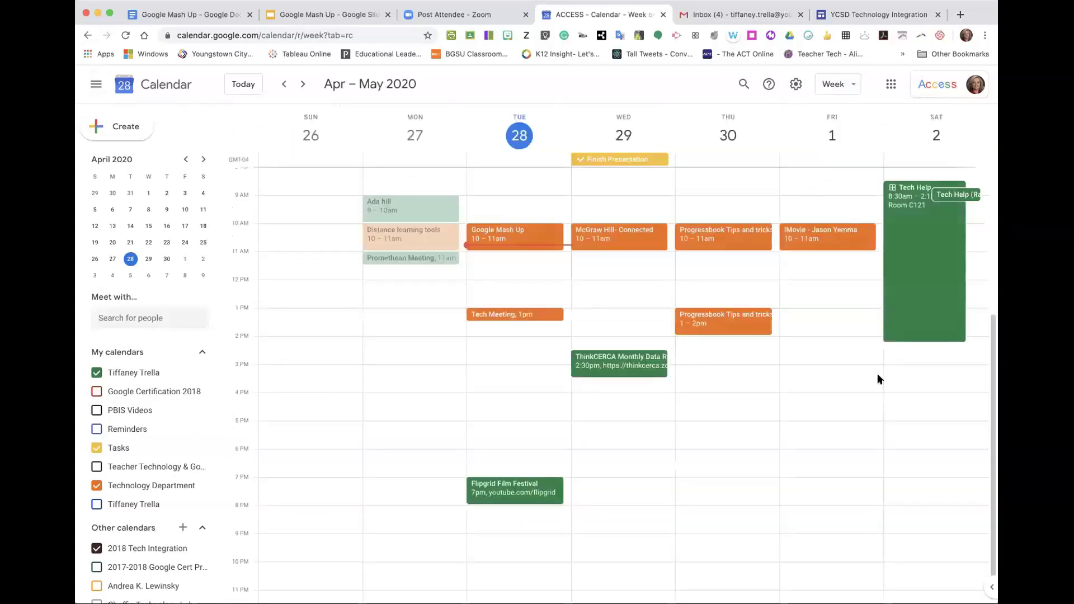
Start a new Saturday 4:30pm entry titled 'Tech meeting 2'
left_click(907, 418)
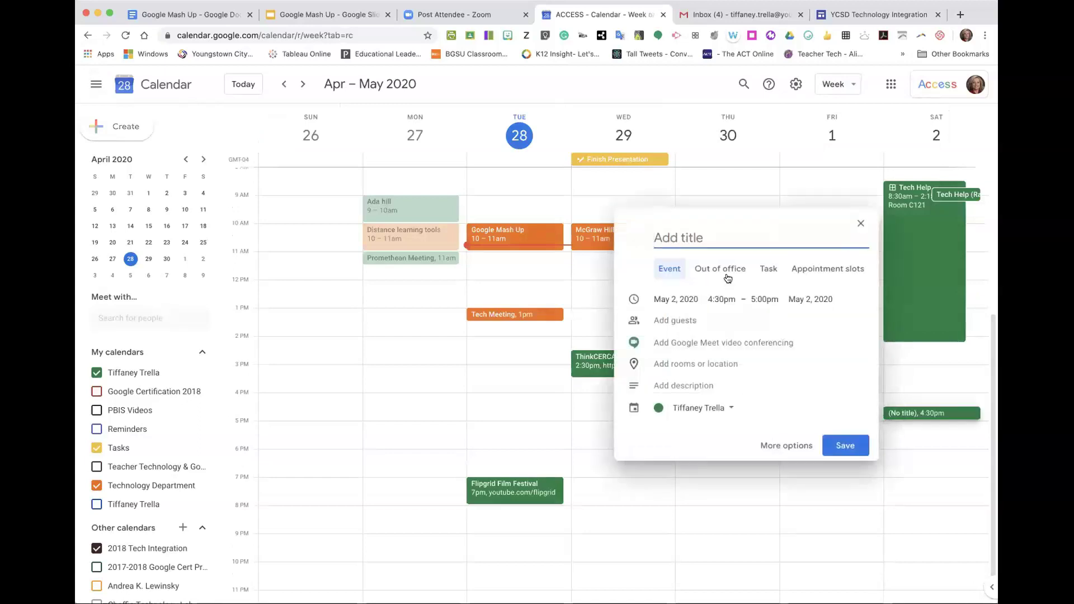
type("Tech em")
key("BackSpace")
key("BackSpace")
key("BackSpace")
type("meeting 2")
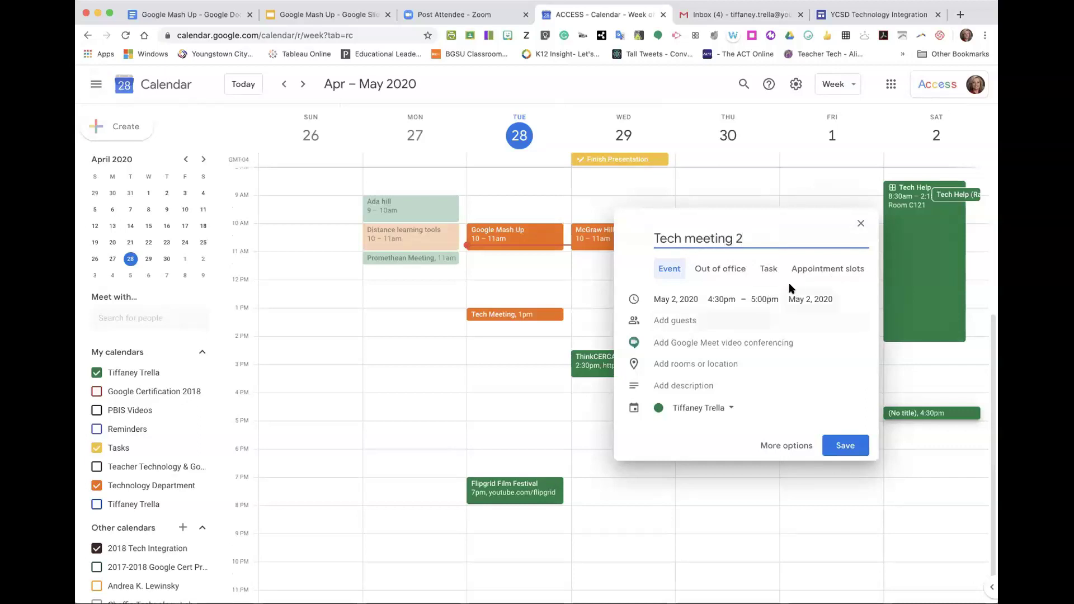
Make it 15-minute appointment slots running 2:00pm to 3:00pm and save
left_click(804, 273)
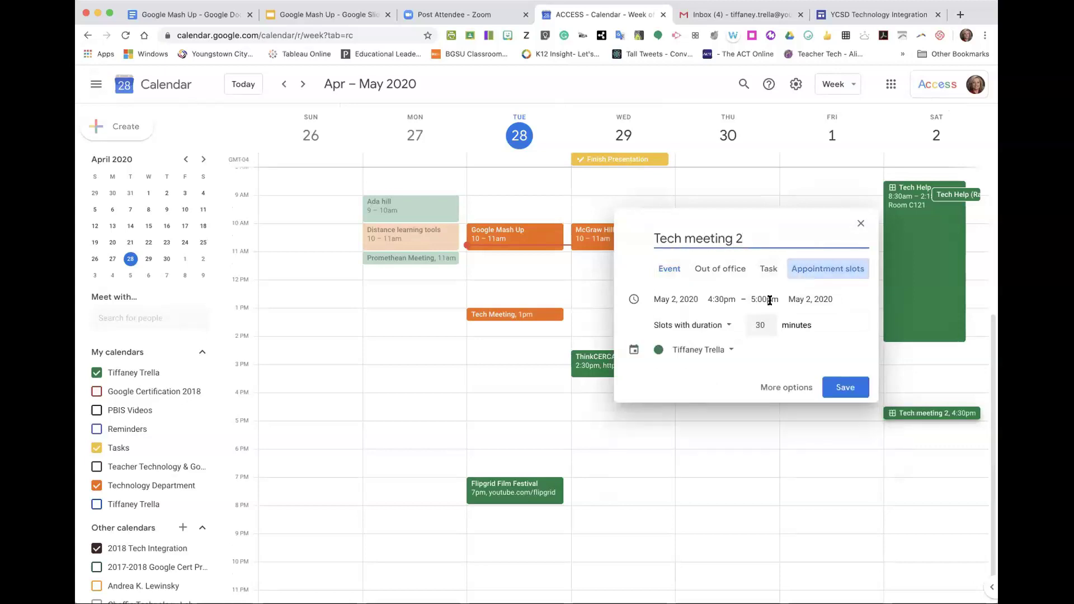
left_click(765, 325)
left_click(768, 328)
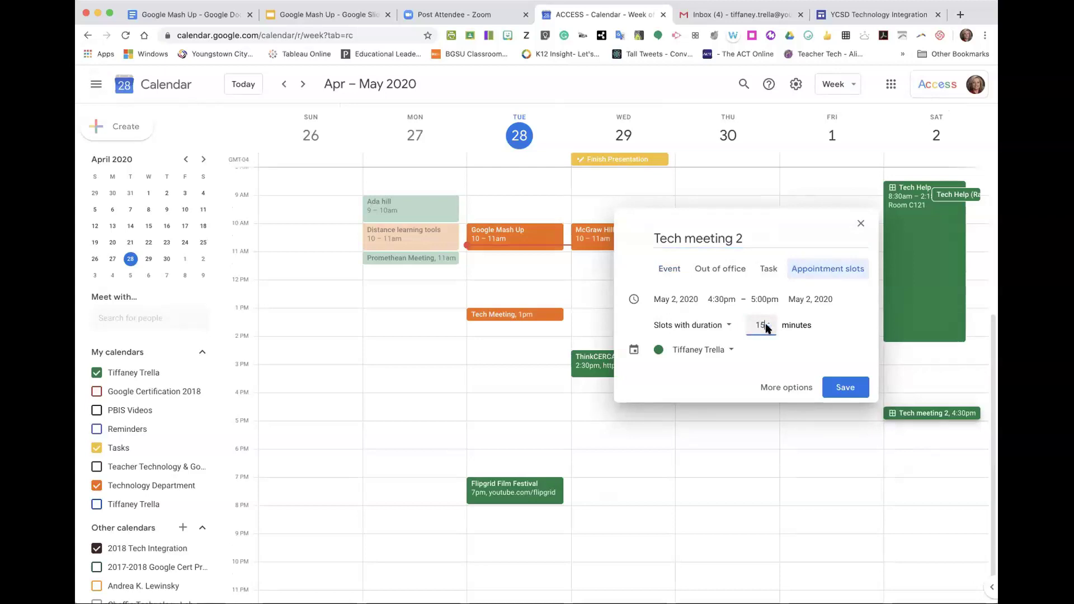
left_click(721, 301)
scroll(734, 345, "up", 3)
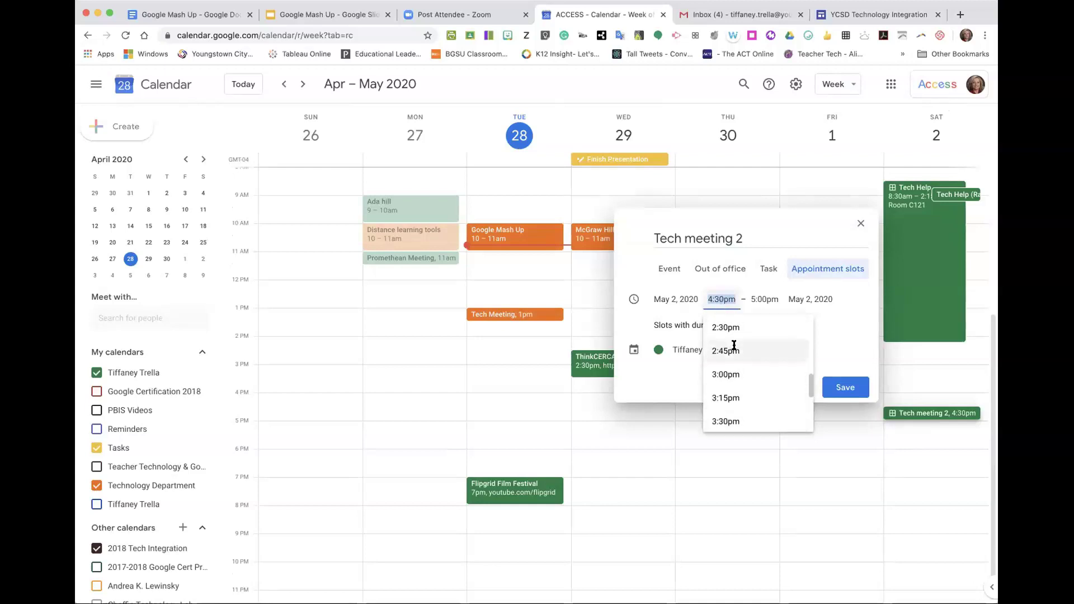
scroll(734, 345, "up", 2)
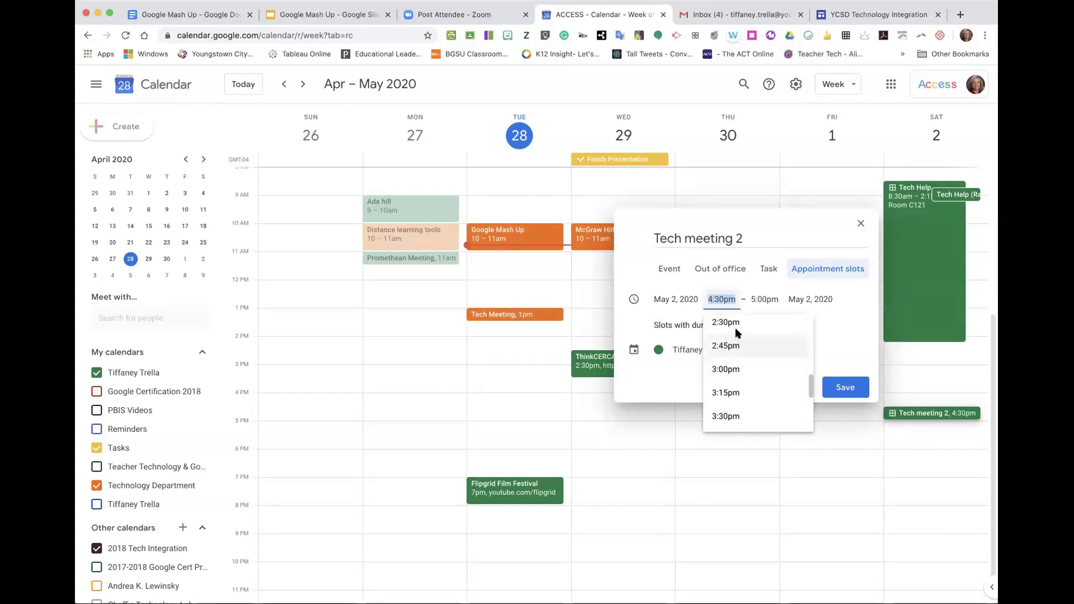
scroll(736, 336, "up", 2)
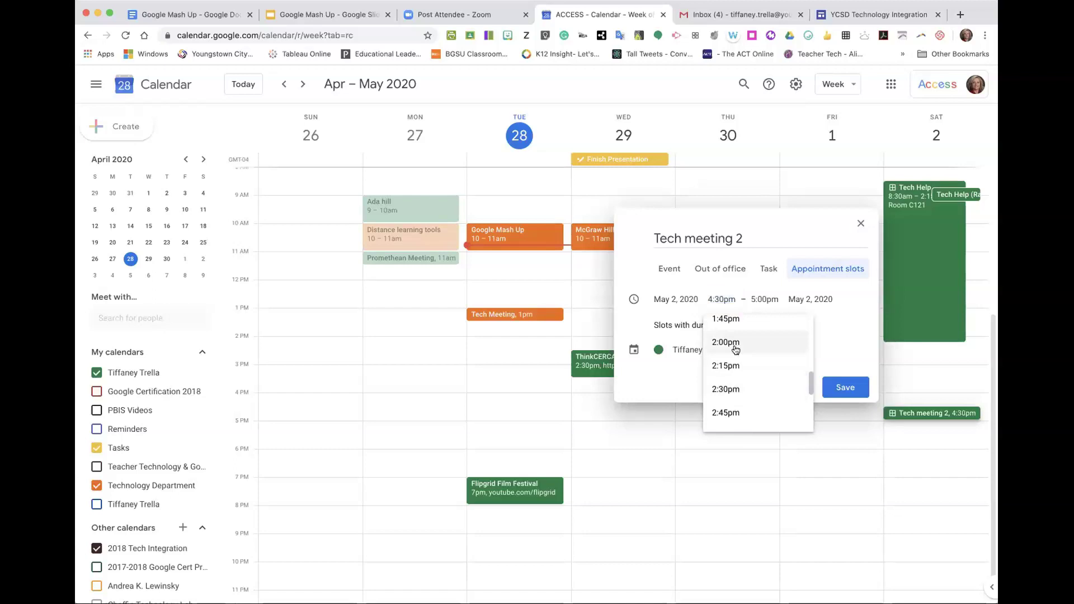
left_click(735, 343)
left_click(761, 299)
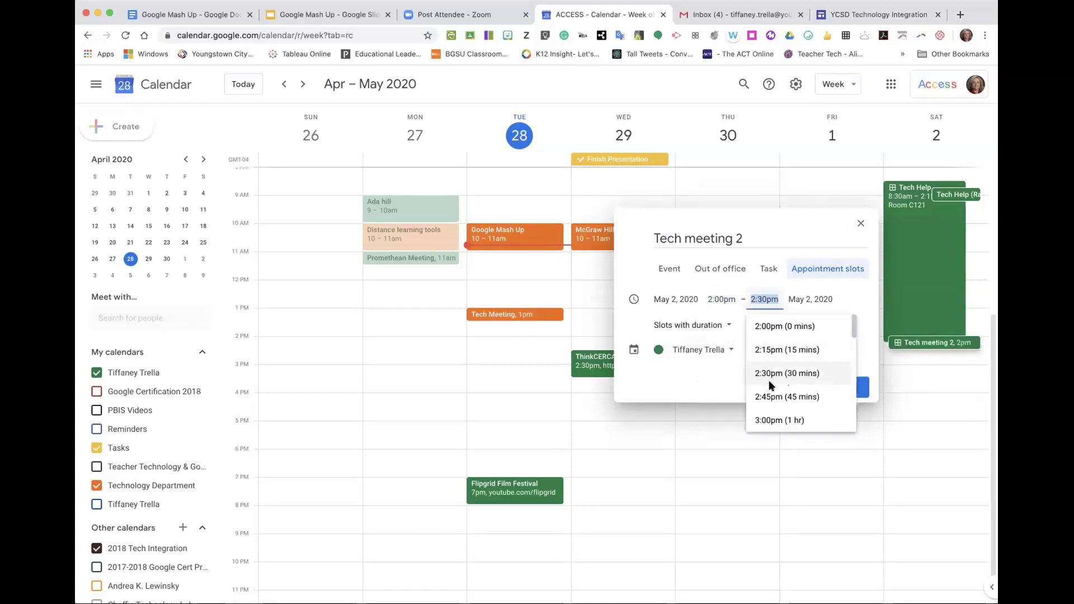
left_click(764, 421)
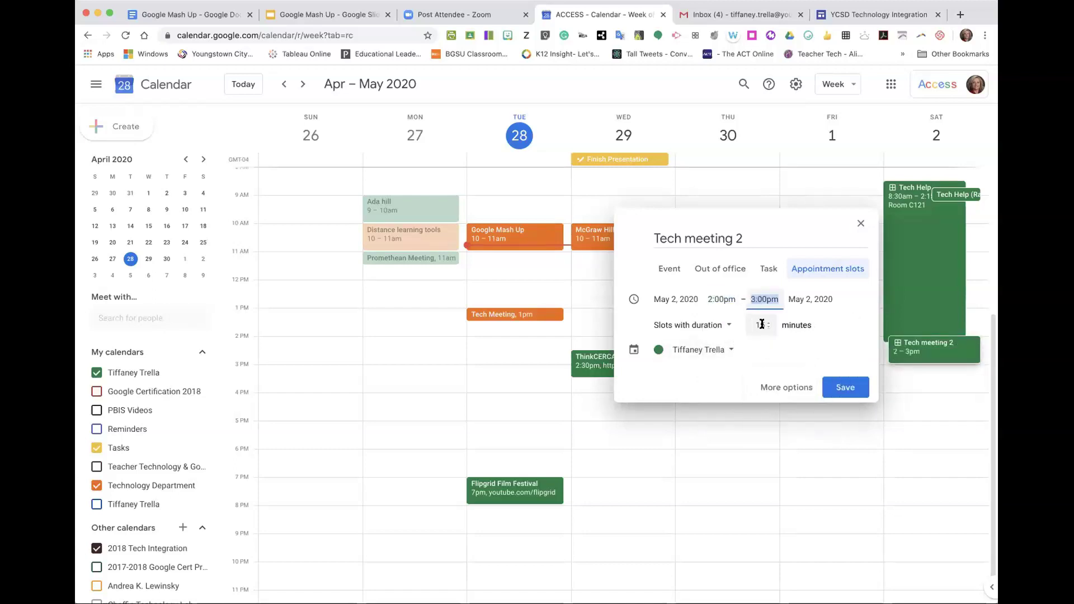
left_click(838, 397)
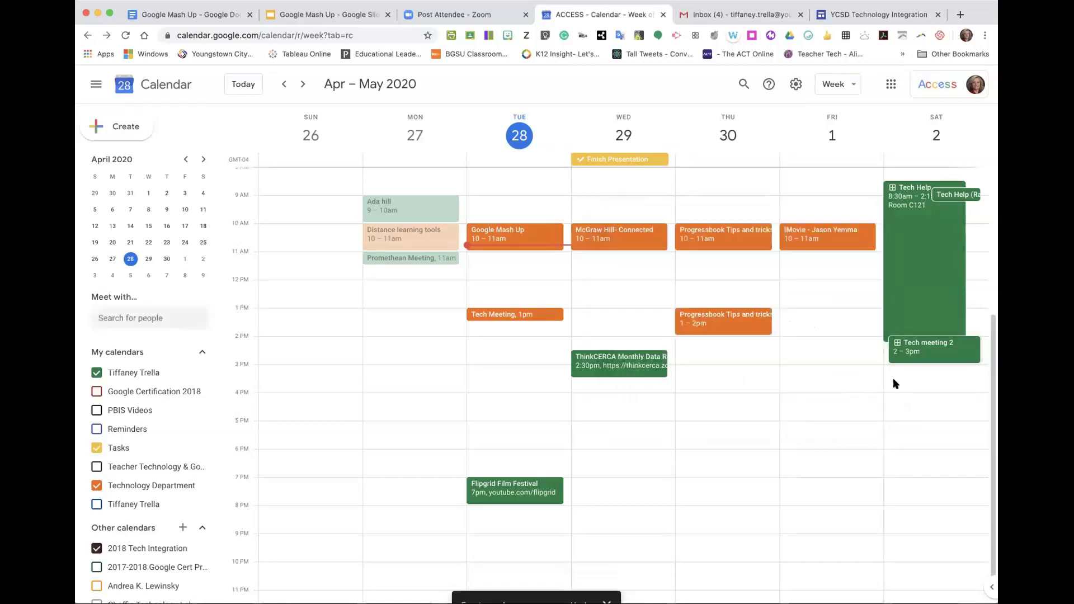
Open Tech meeting 2's appointment page and copy its web address
left_click(933, 347)
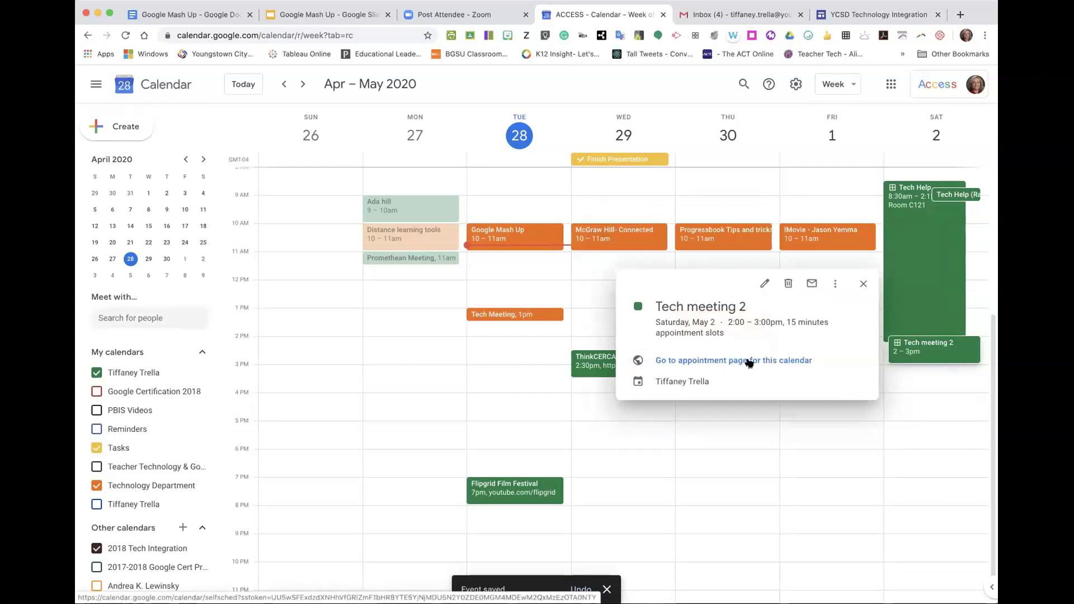
left_click(747, 364)
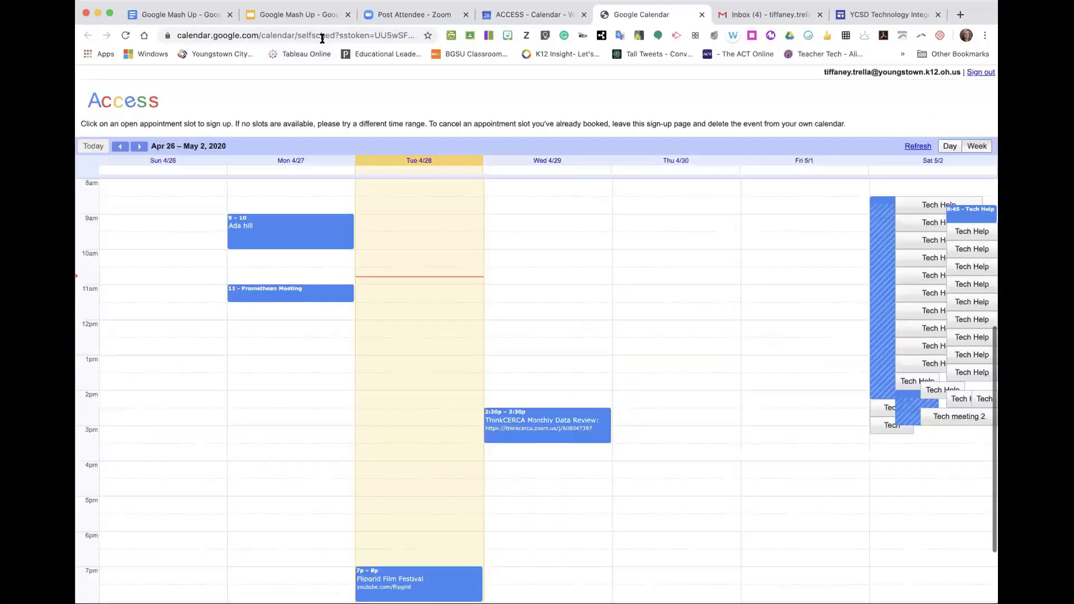
left_click(327, 35)
right_click(336, 35)
left_click(362, 104)
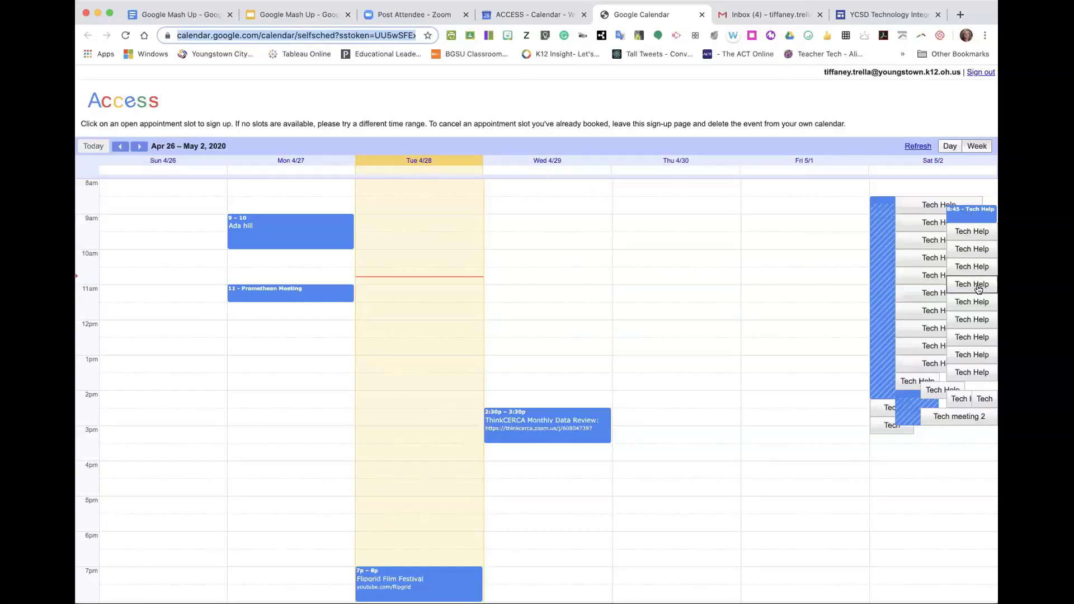
Close the sign-up page and event details, then switch to the April 2020 Month view
left_click(702, 15)
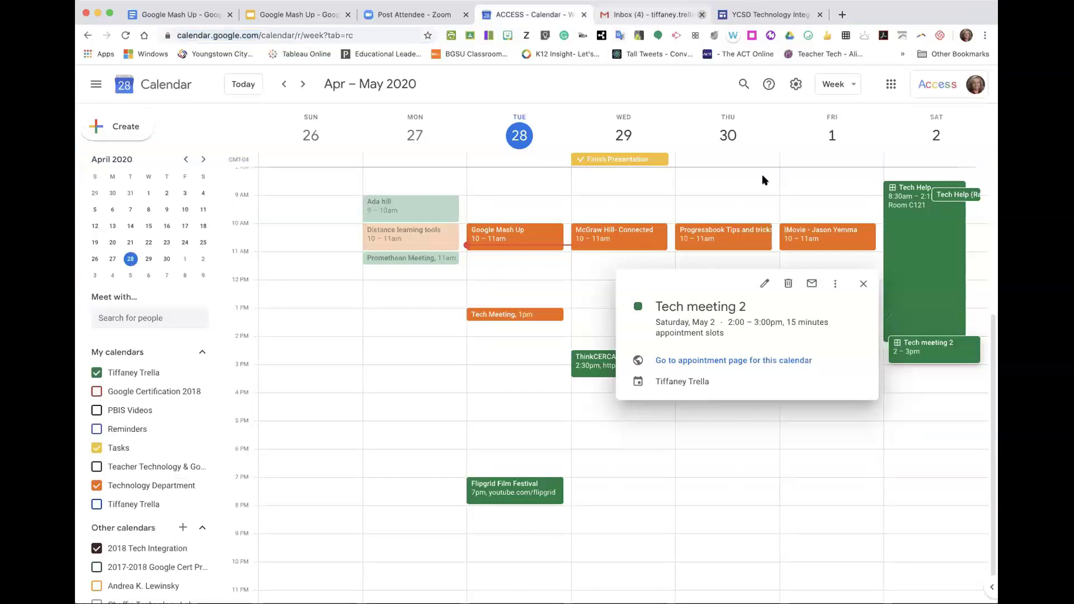
left_click(865, 285)
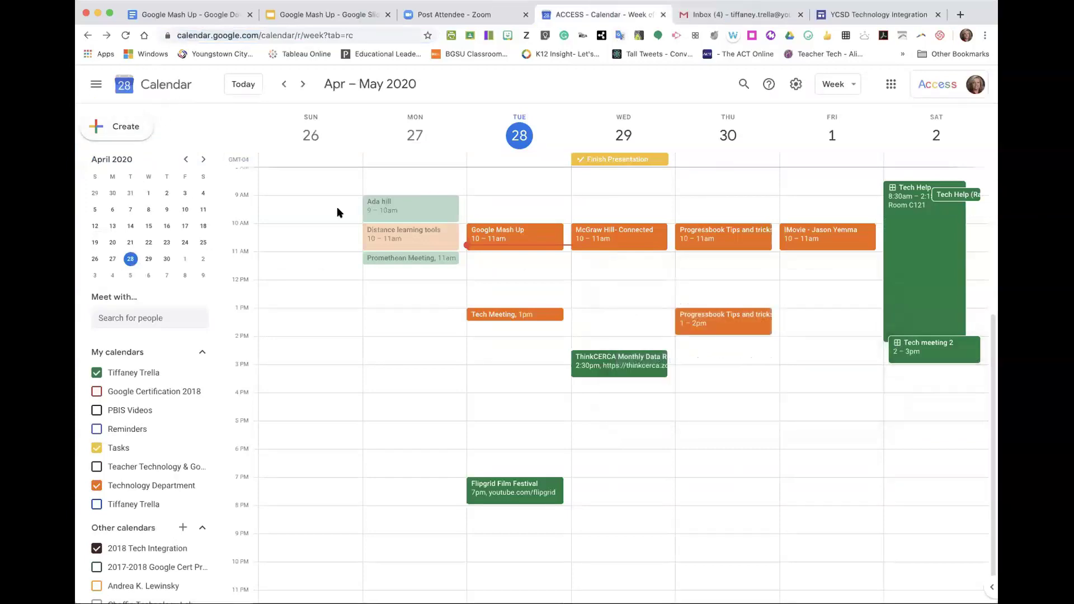
left_click(837, 91)
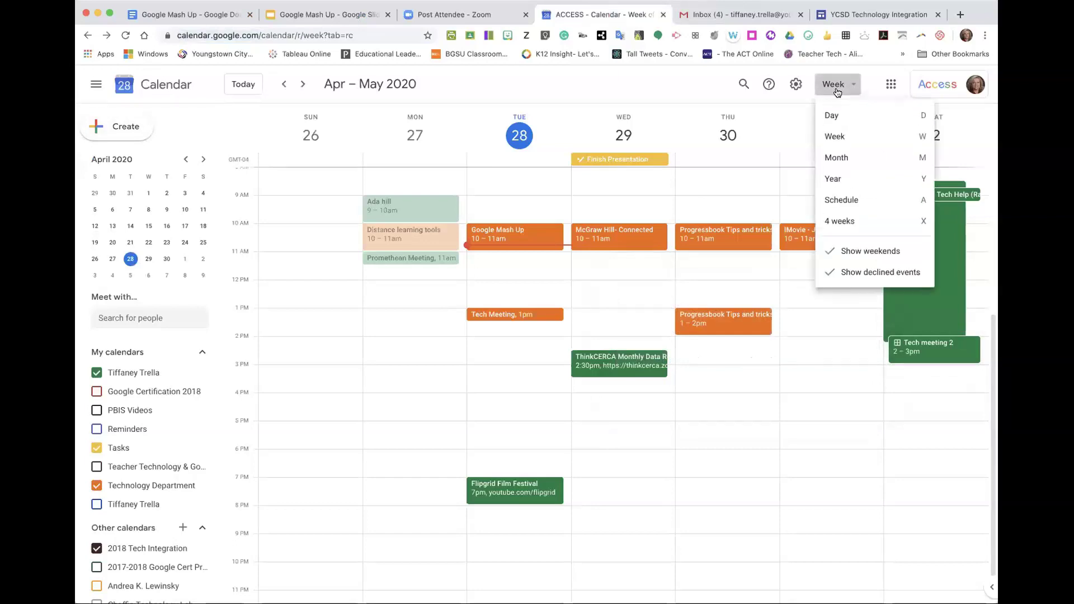
left_click(837, 159)
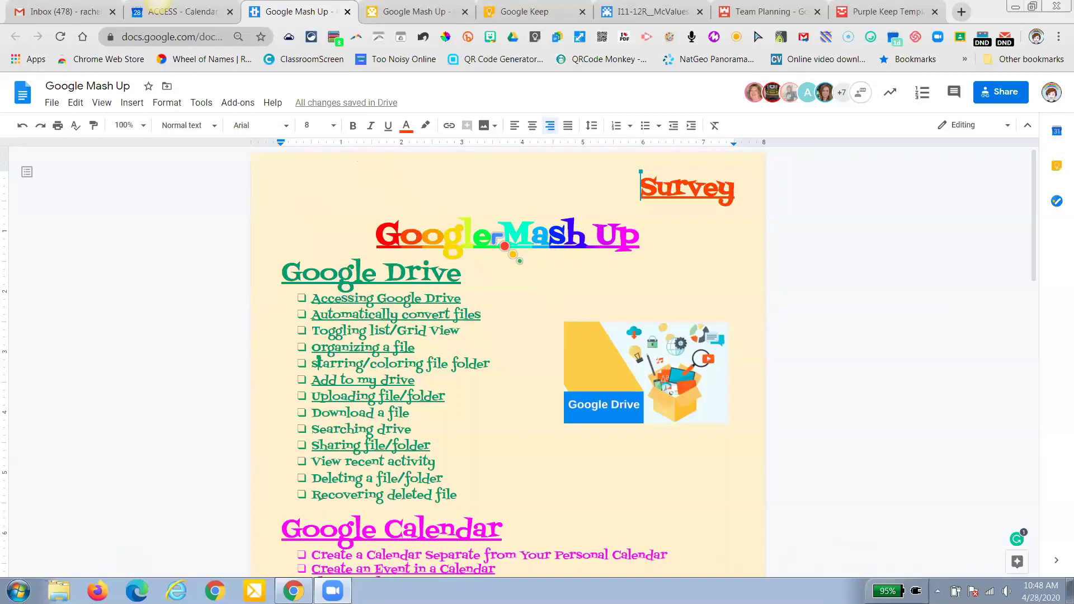
Open the Google Mash Up presentation, review the Drive, Calendar and Keep slides, then close it
left_click(494, 235)
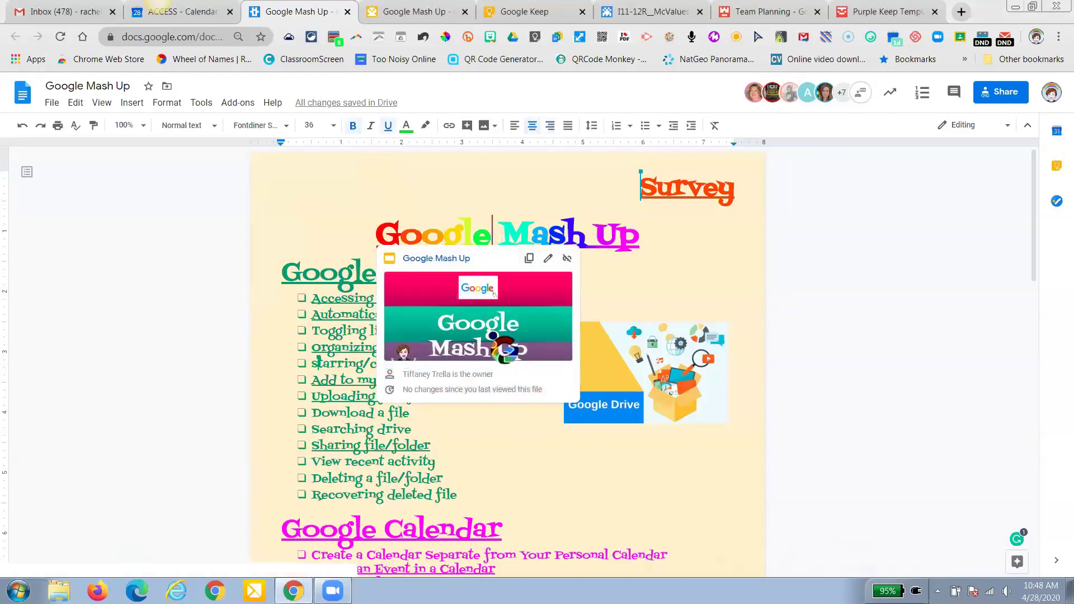
left_click(411, 11)
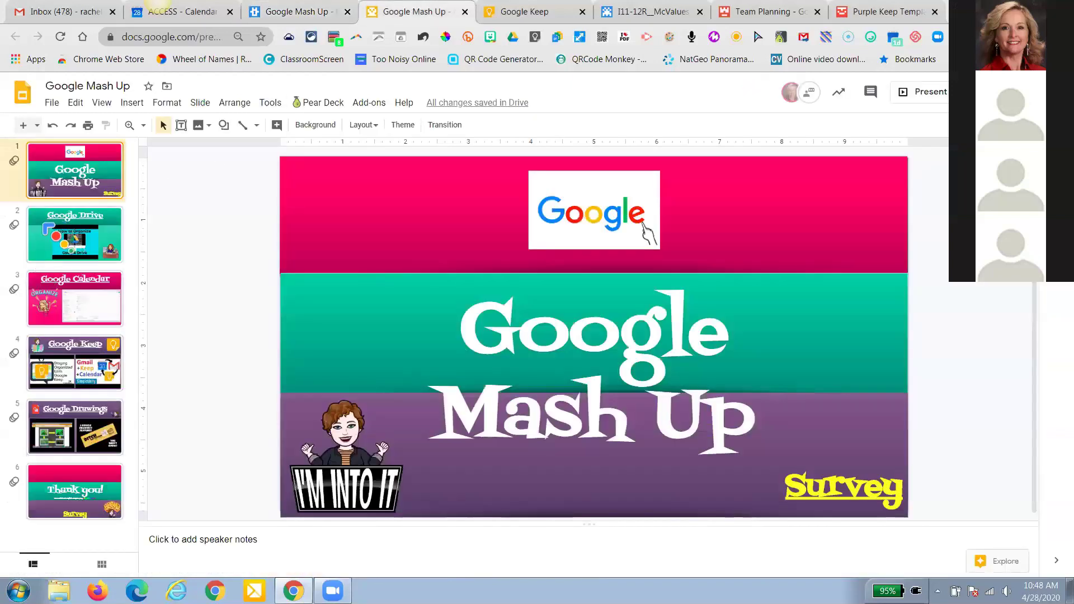
key("Down")
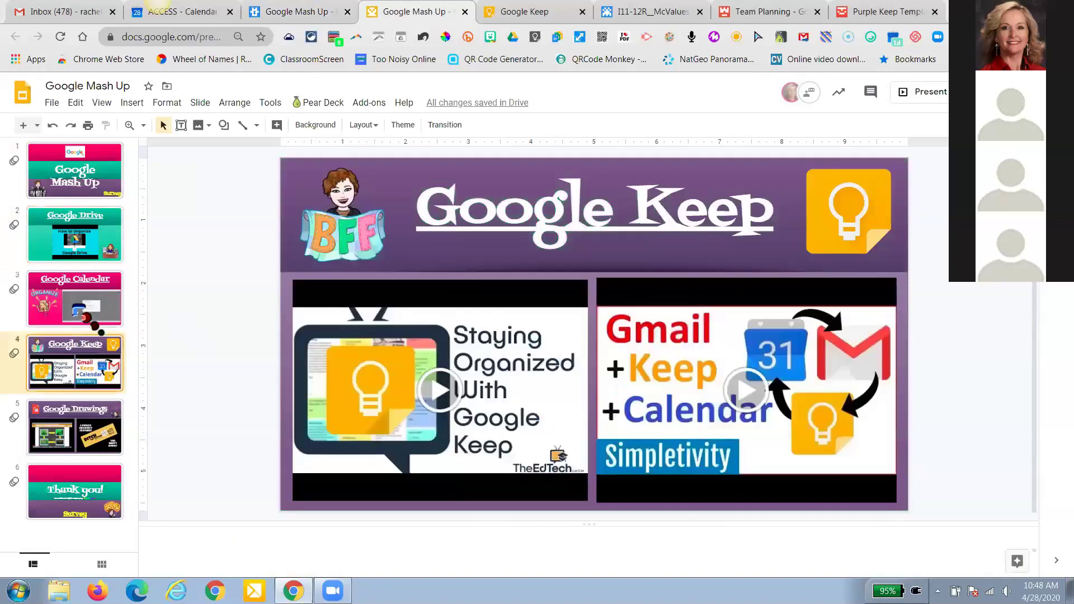
left_click(92, 338)
key("Up")
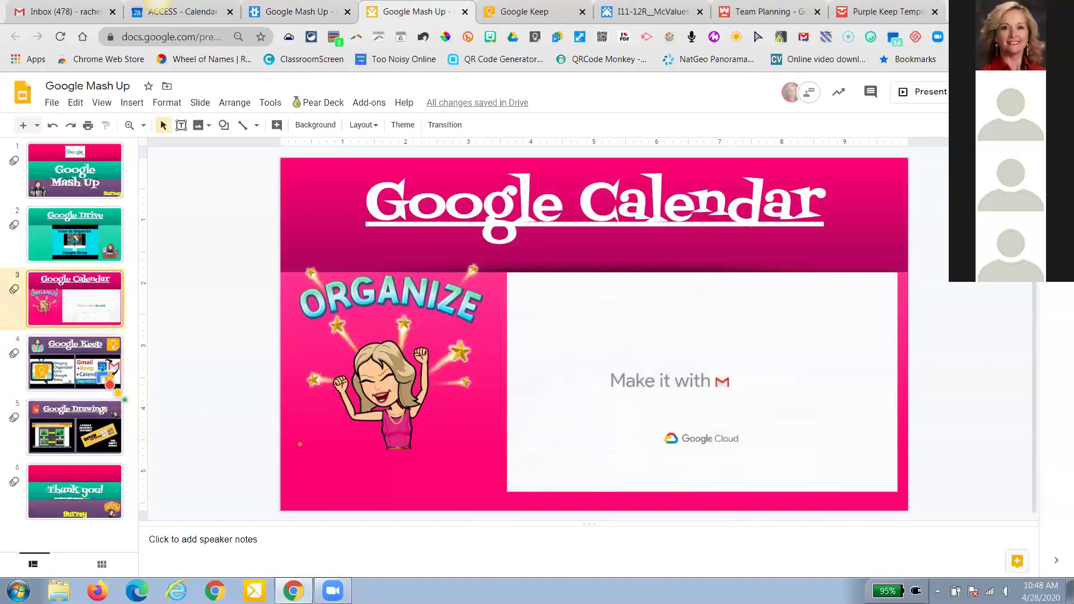
key("Down")
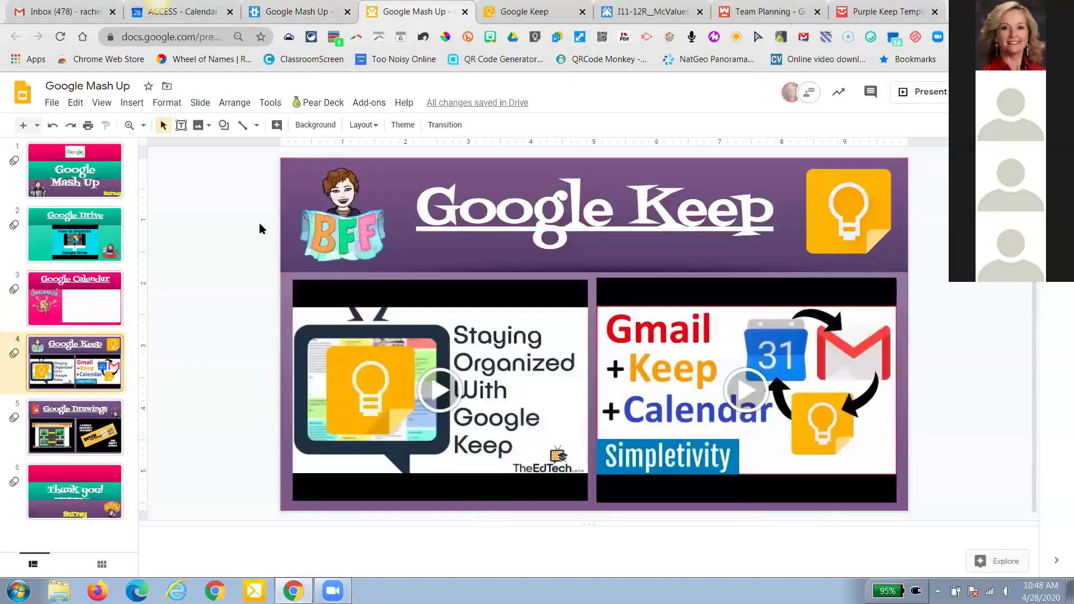
key("ctrl+w")
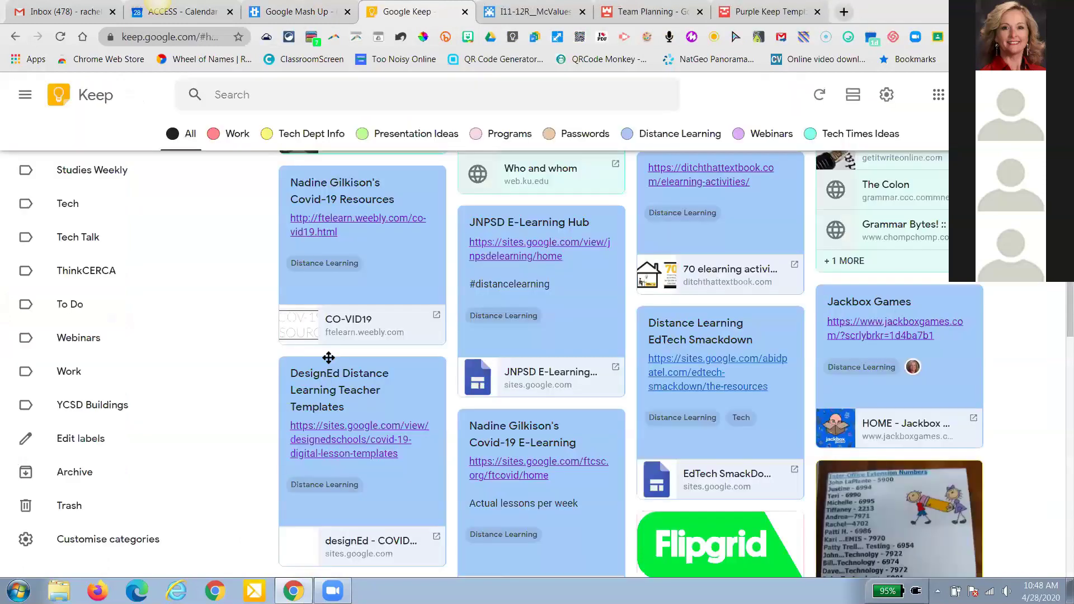
Go back to the Google Mash Up document, scroll through it, then open a new tab
key("ctrl+shift+Tab")
scroll(494, 336, "down", 1)
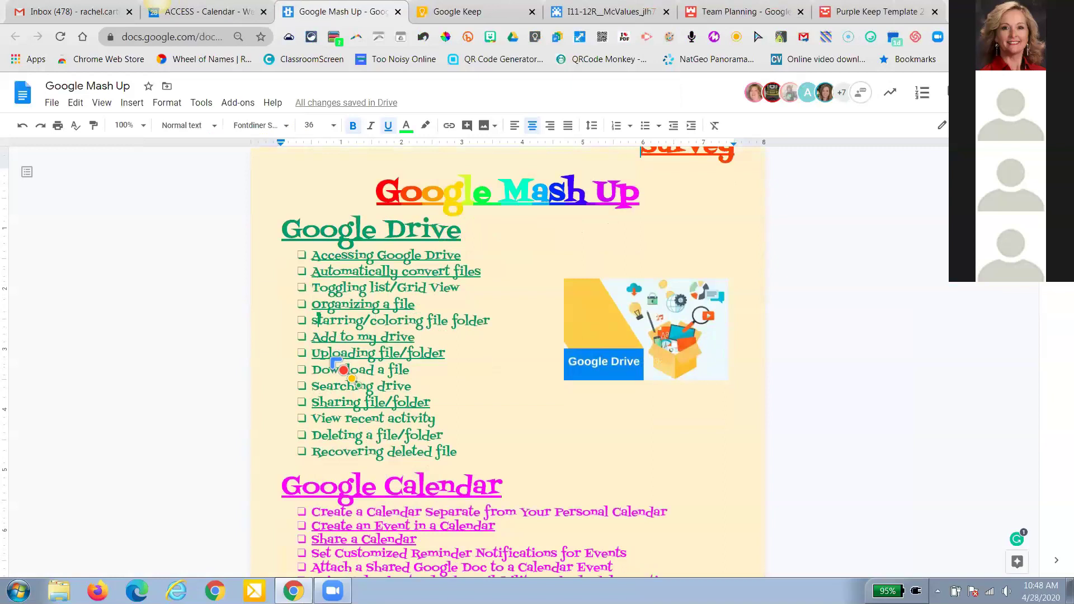
scroll(345, 373, "down", 3)
scroll(470, 269, "down", 7)
scroll(460, 256, "up", 2)
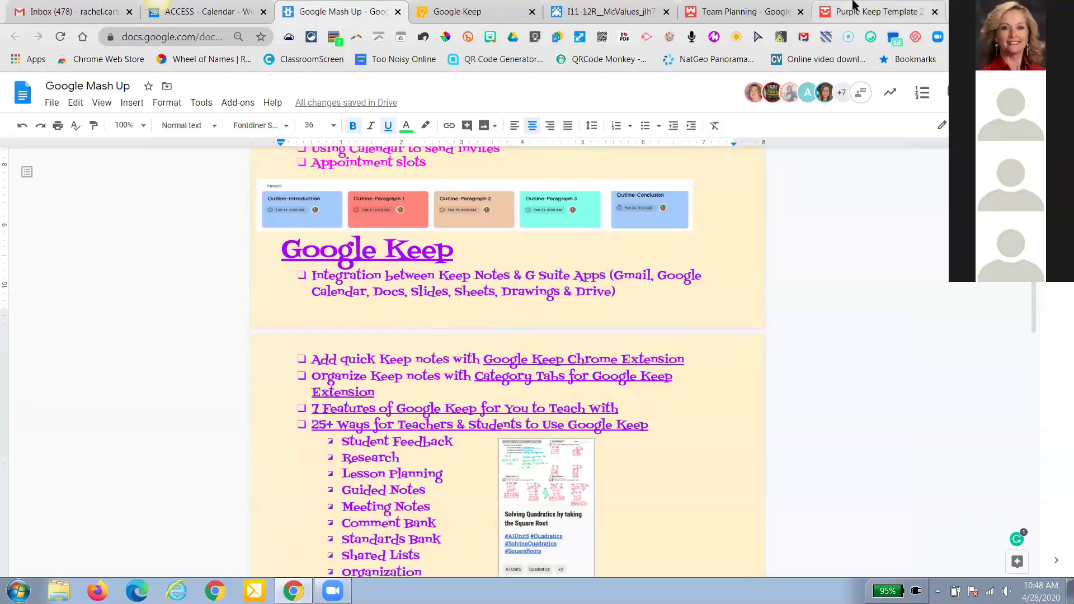
key("ctrl+t")
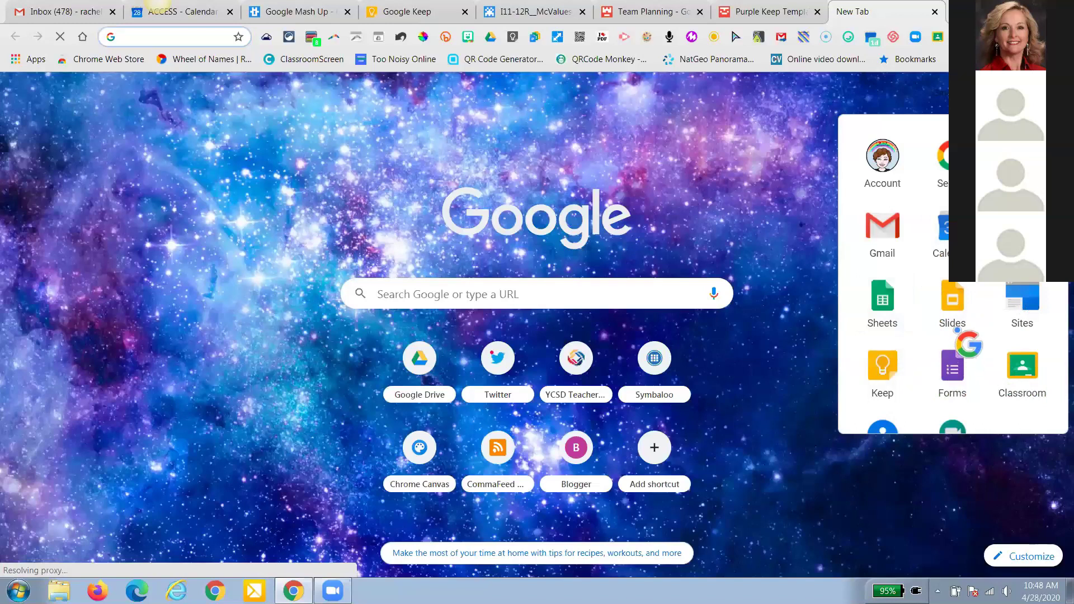
Drag Vault higher in the Google apps launcher and close the launcher
scroll(969, 357, "down", 5)
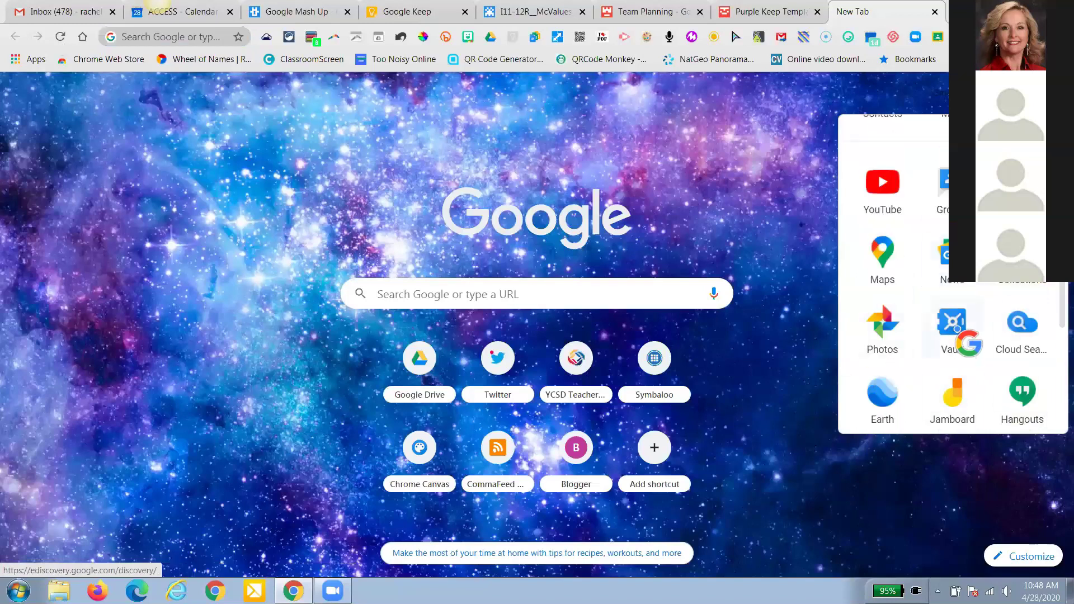
left_click_drag(969, 342, 890, 313)
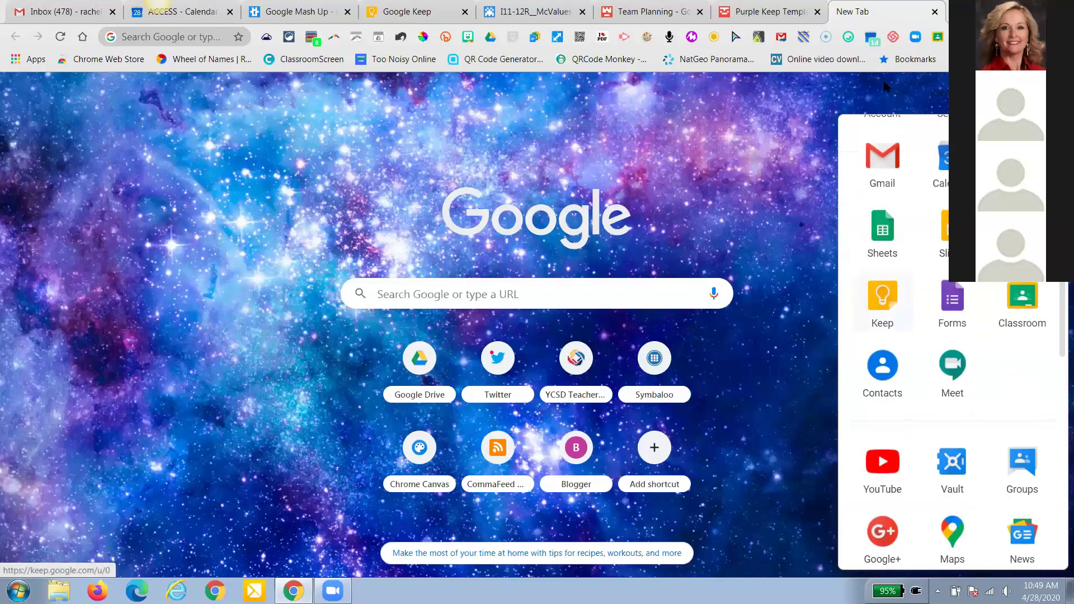
left_click(753, 98)
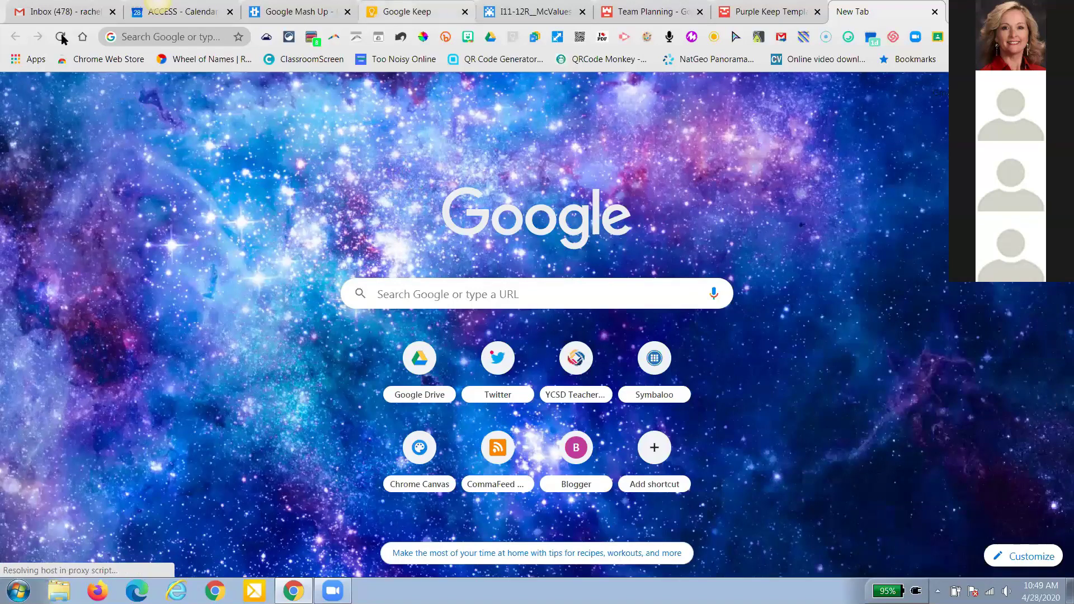
Check the Keep and Calendar tabs, then launch Google Classroom from the new-tab apps list
key("ctrl+4")
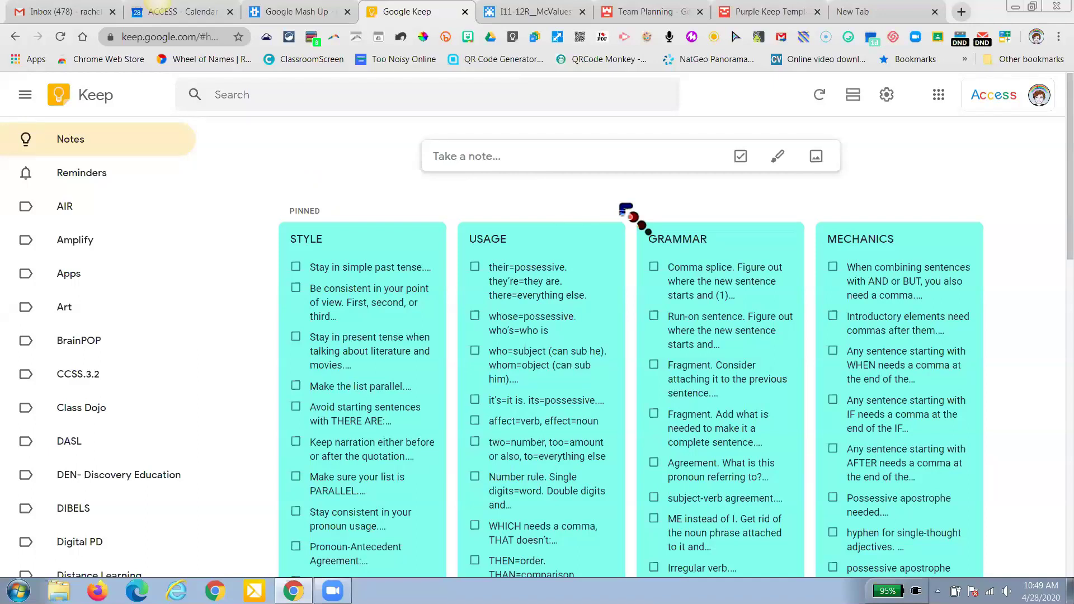
left_click(185, 11)
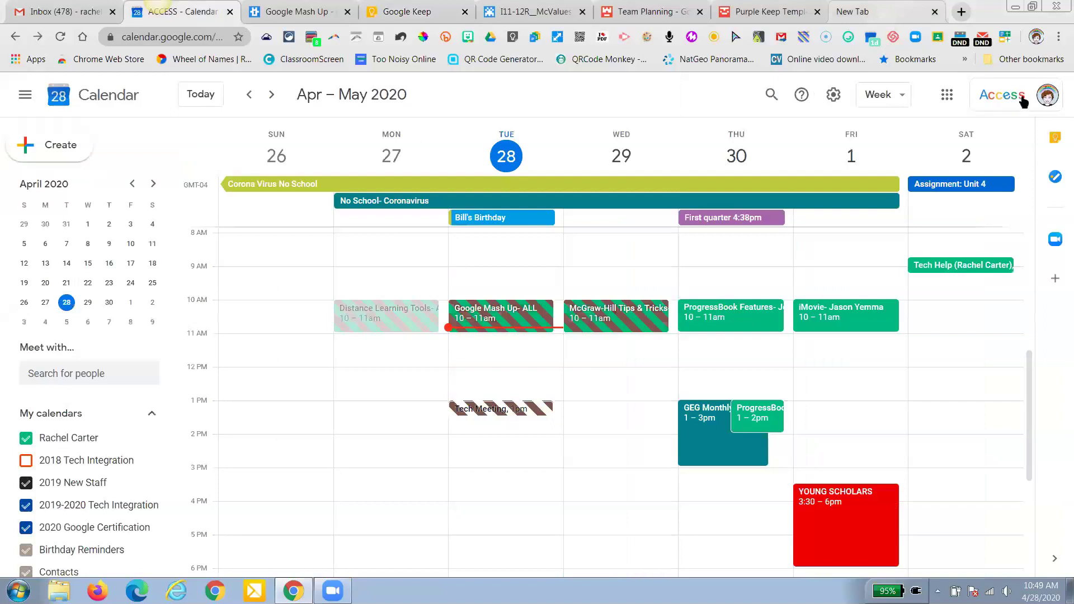
left_click(873, 11)
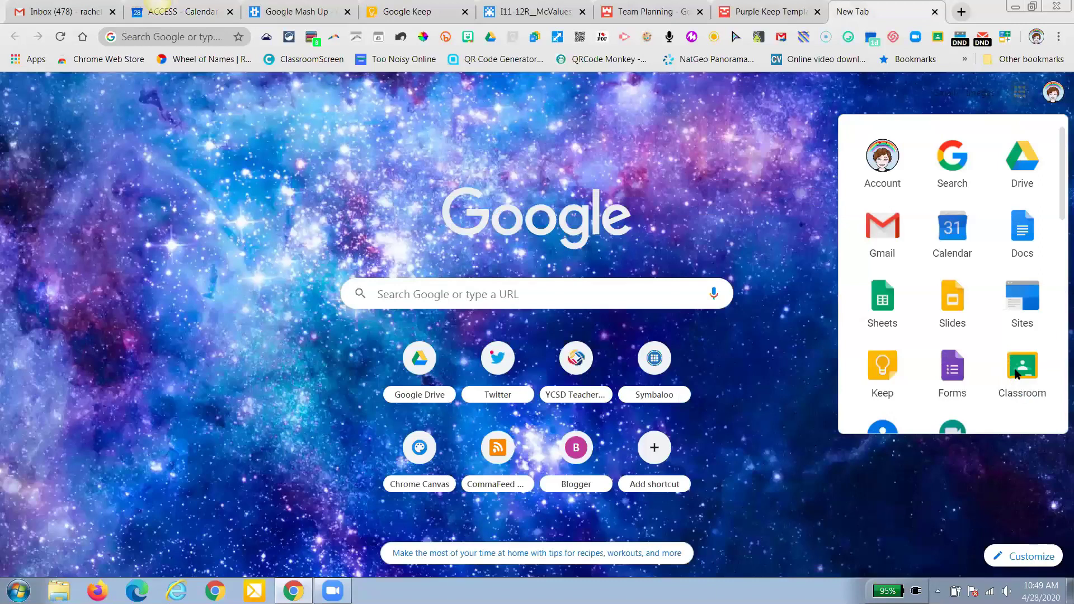
left_click(1029, 383)
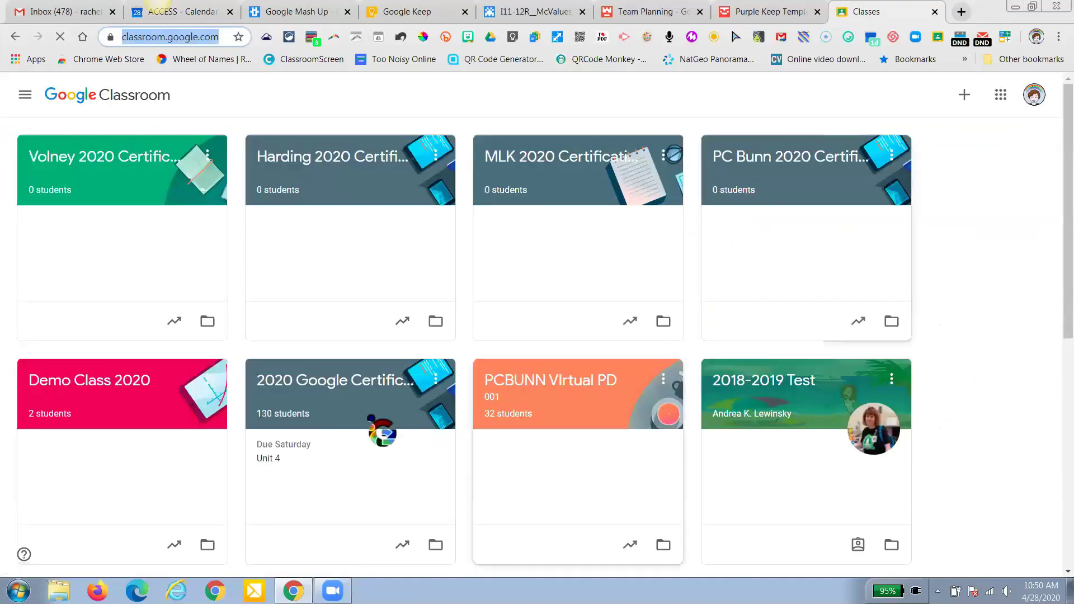
Open 2020 Google Certification's Classwork, view its class calendar in a new tab, then close it
left_click(350, 386)
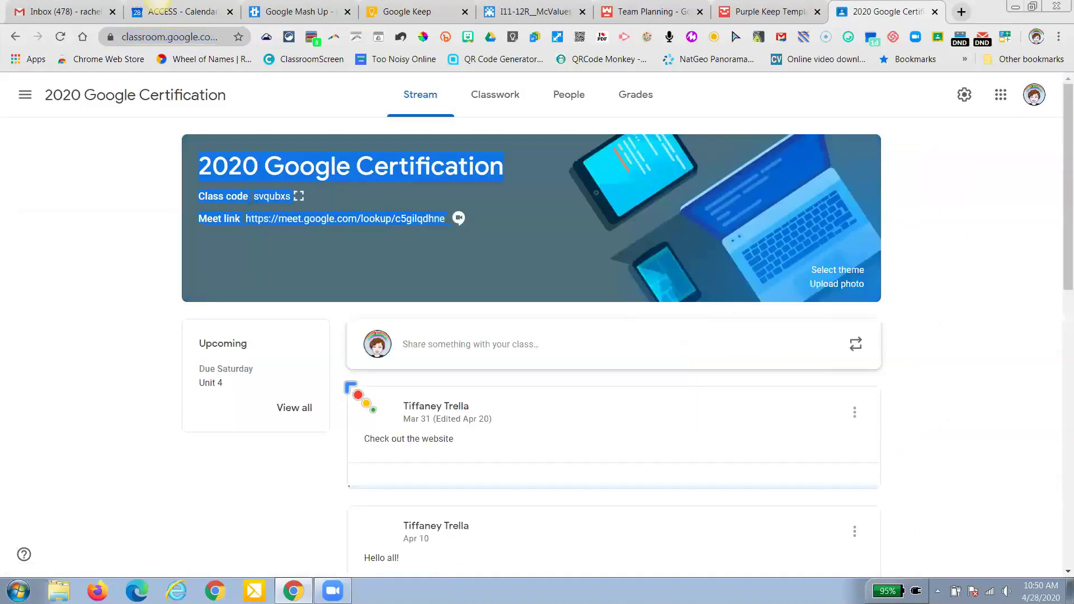
left_click(489, 99)
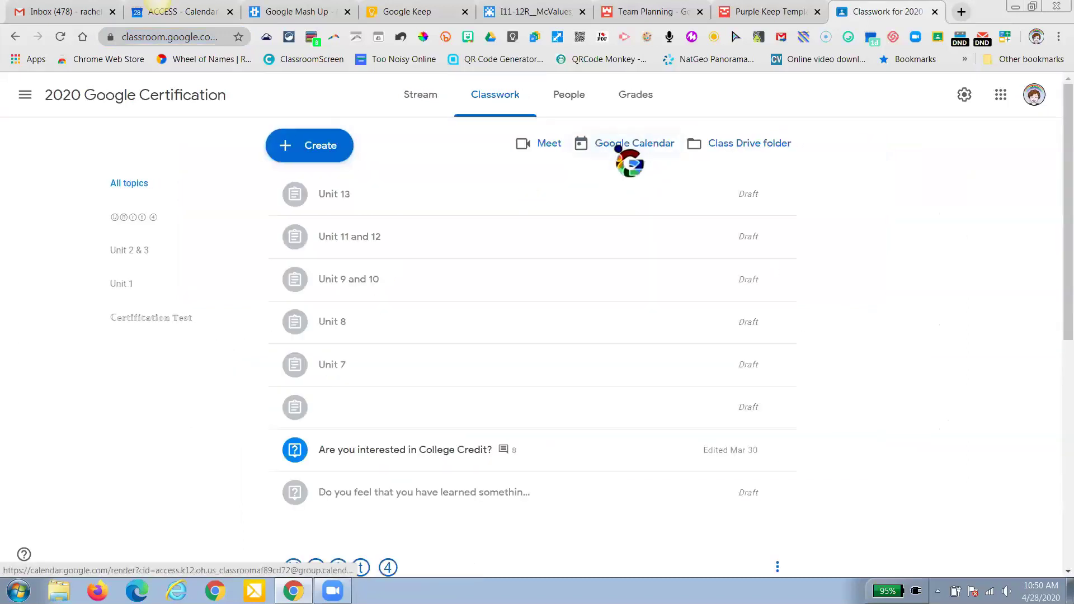
left_click(620, 147)
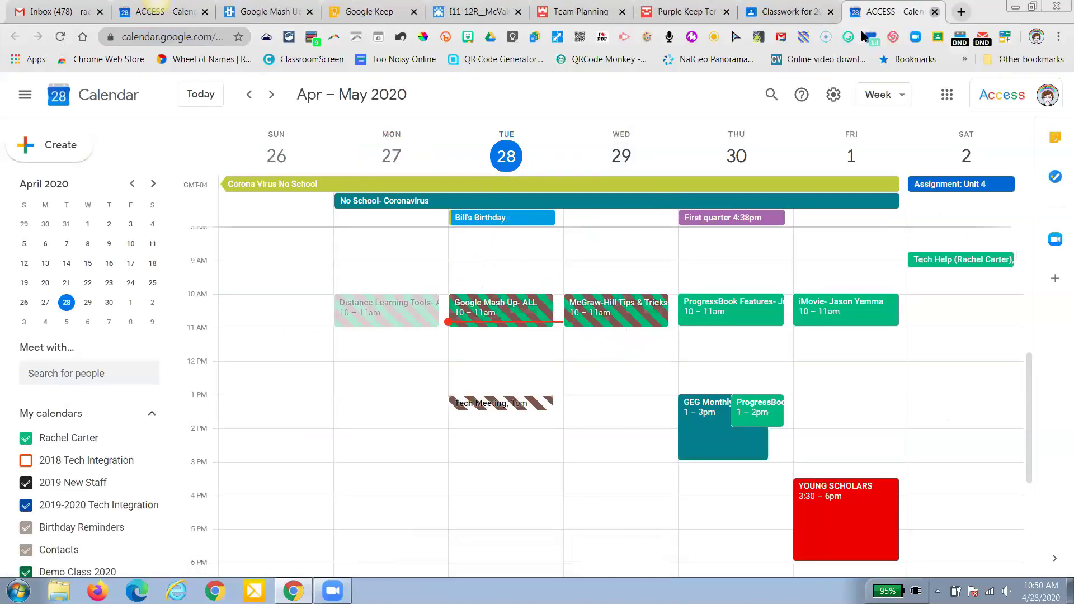
key("ctrl+w")
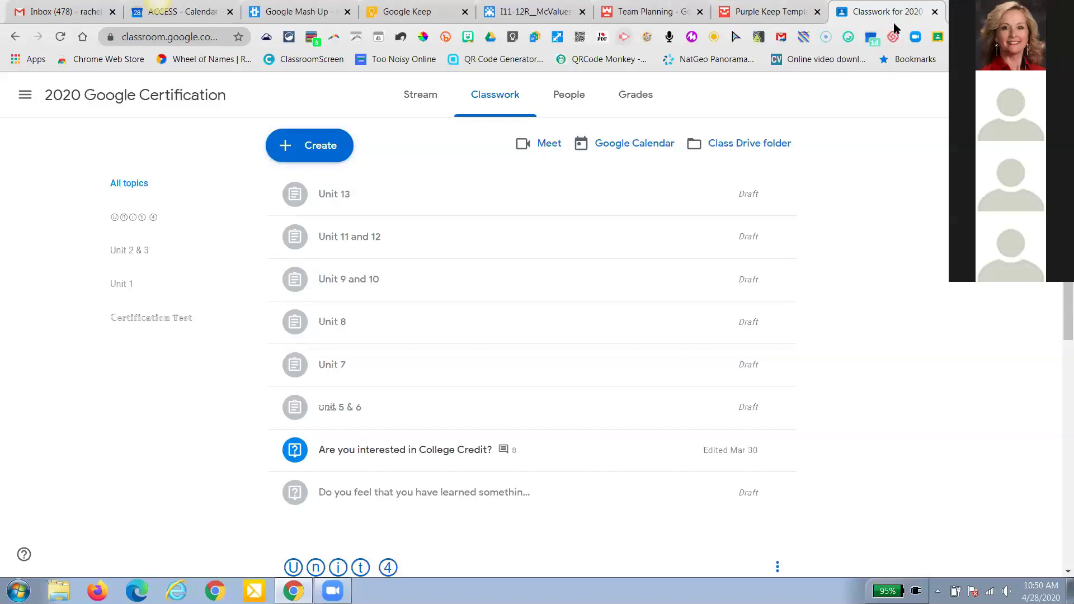
Close the Classroom tab, switch to Google Keep, and start a blank note
left_click(937, 12)
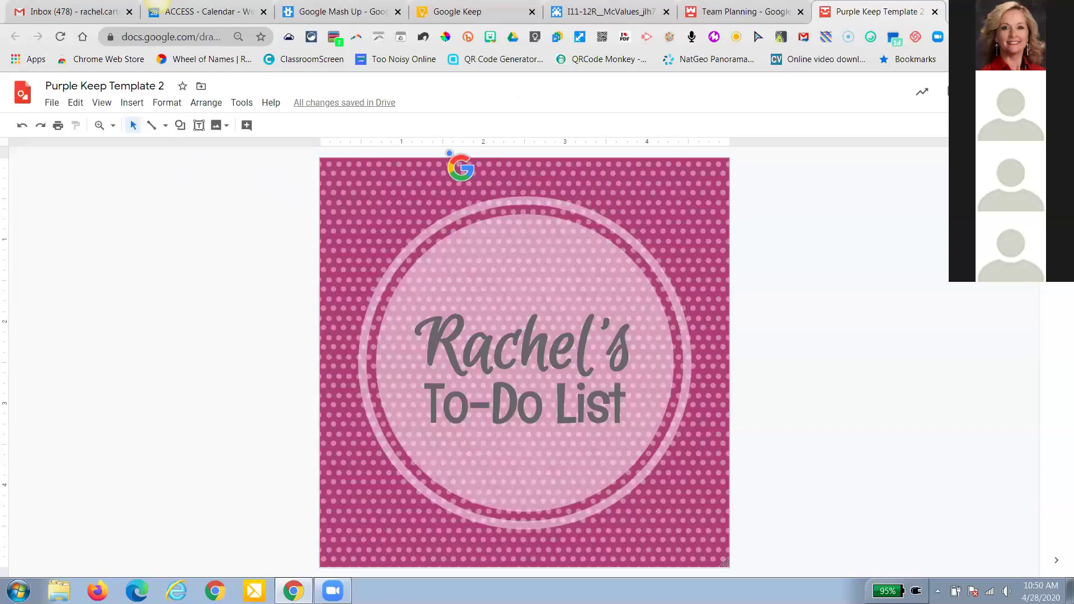
key("ctrl+4")
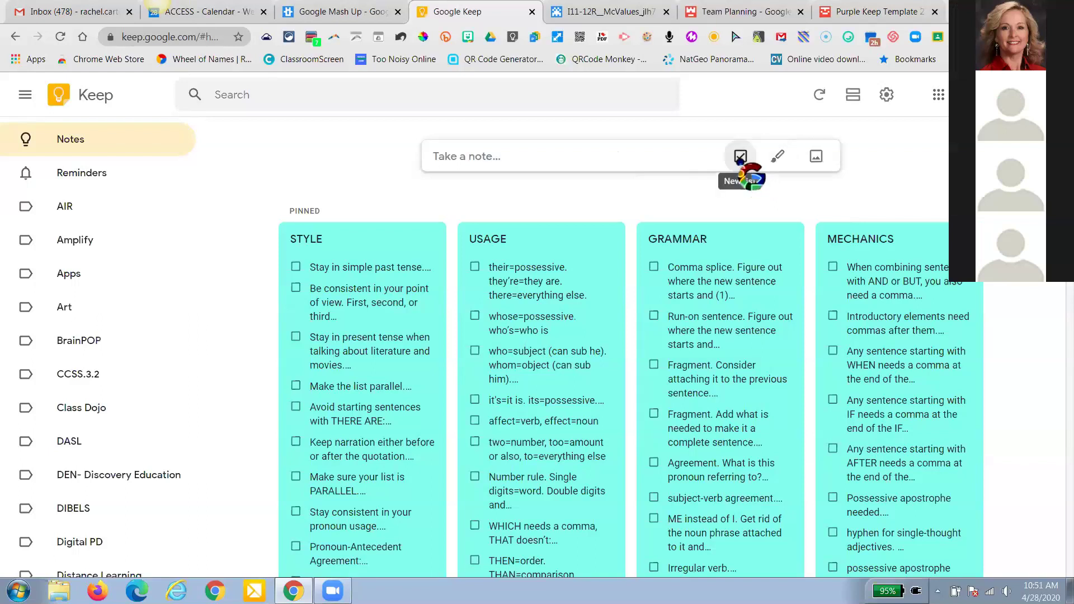
left_click(505, 156)
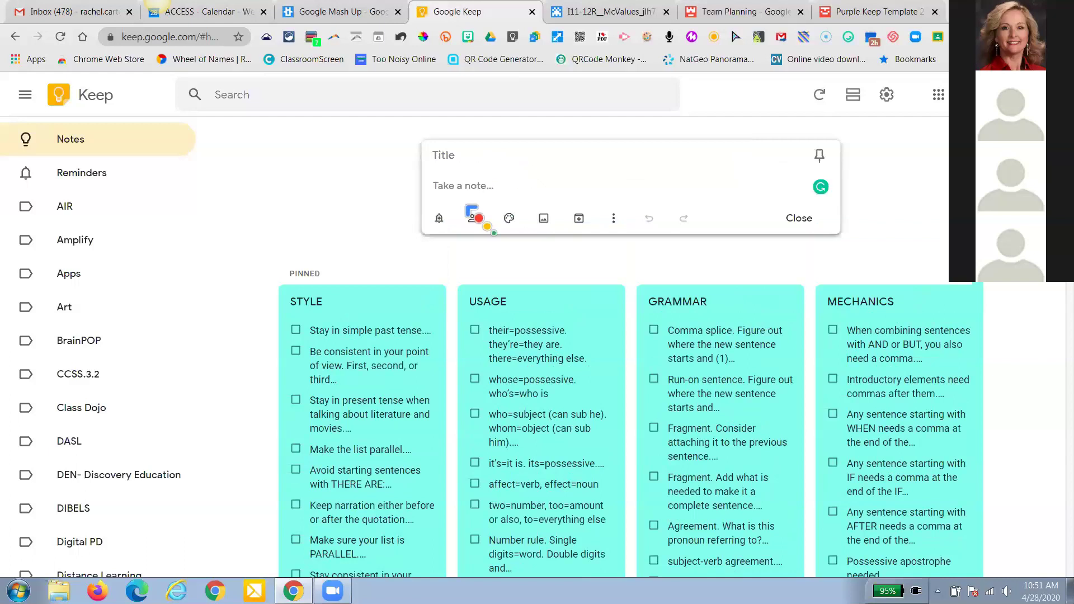
Write a note titled 'Groceries' with milk and coffee on separate lines
left_click(463, 155)
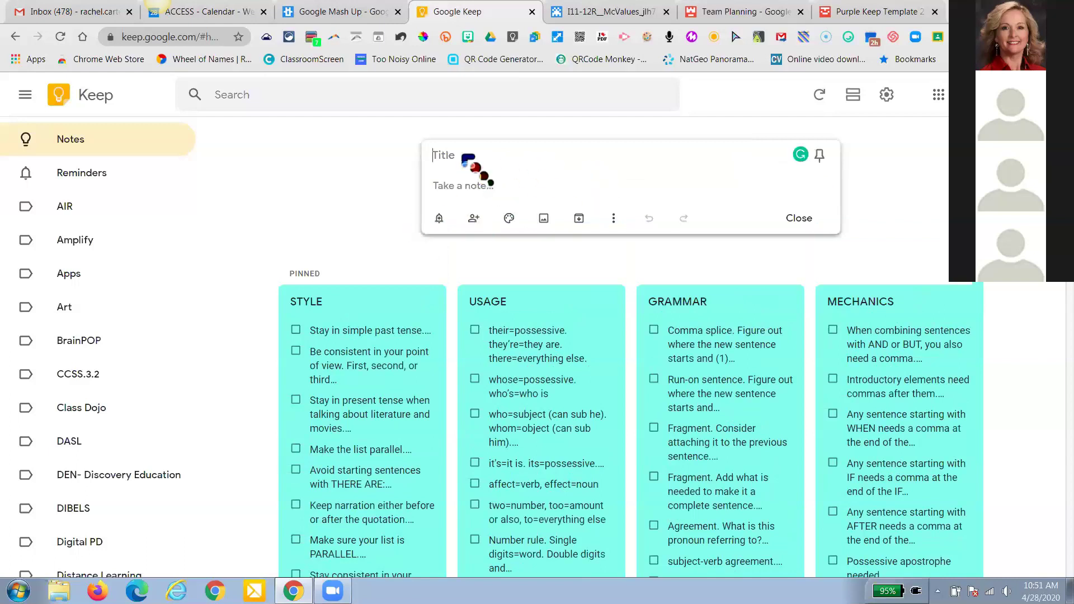
type("Groce")
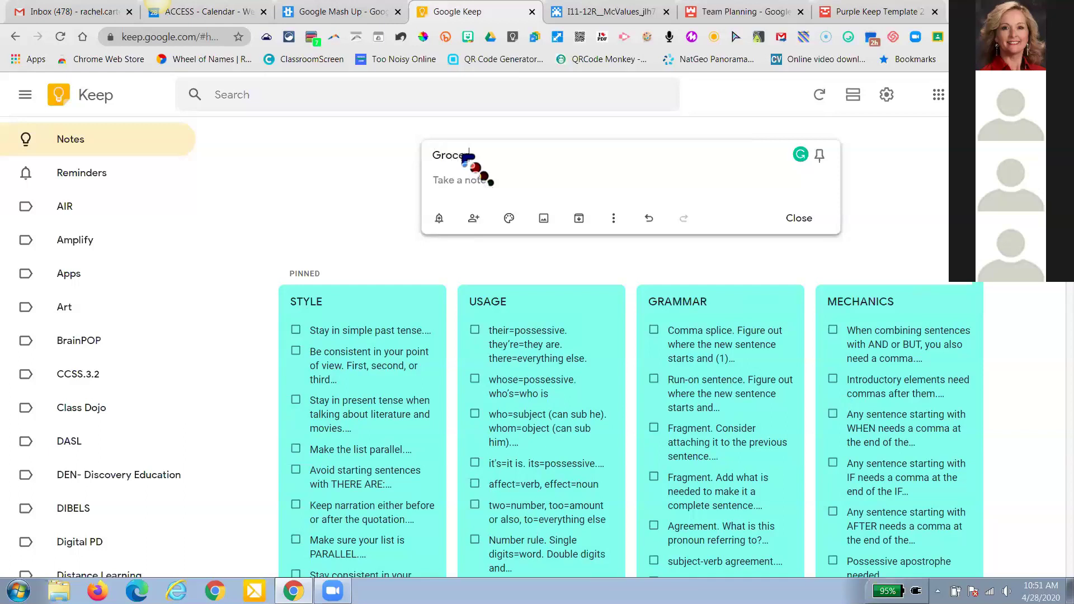
type("ries")
left_click(498, 186)
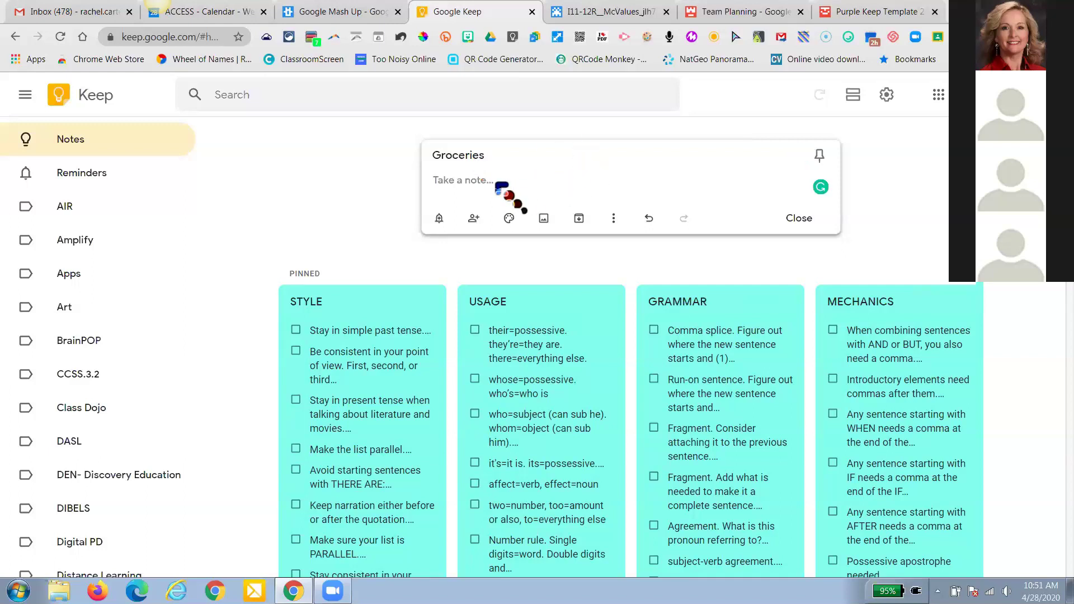
type("milk")
key("Return")
type("coffee")
key("Return")
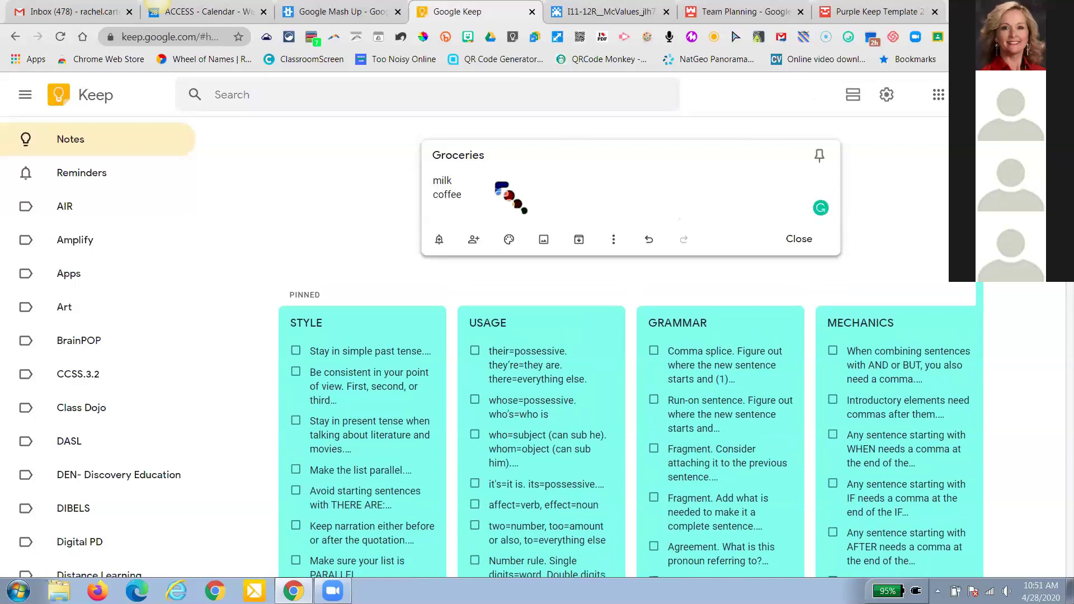
Convert the Groceries note to a checklist with Show checkboxes
left_click(616, 242)
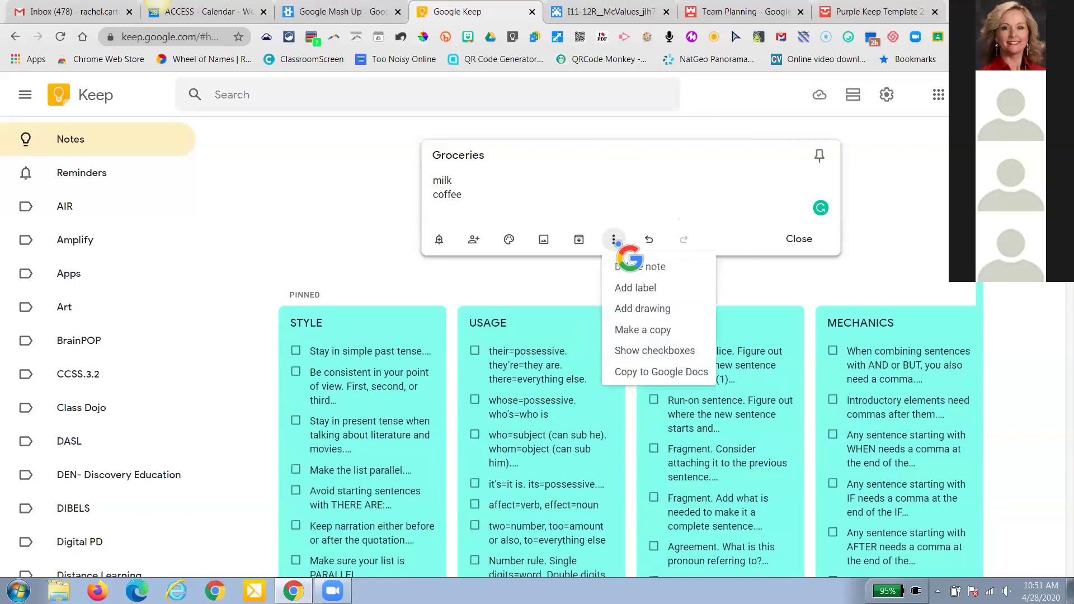
left_click(674, 351)
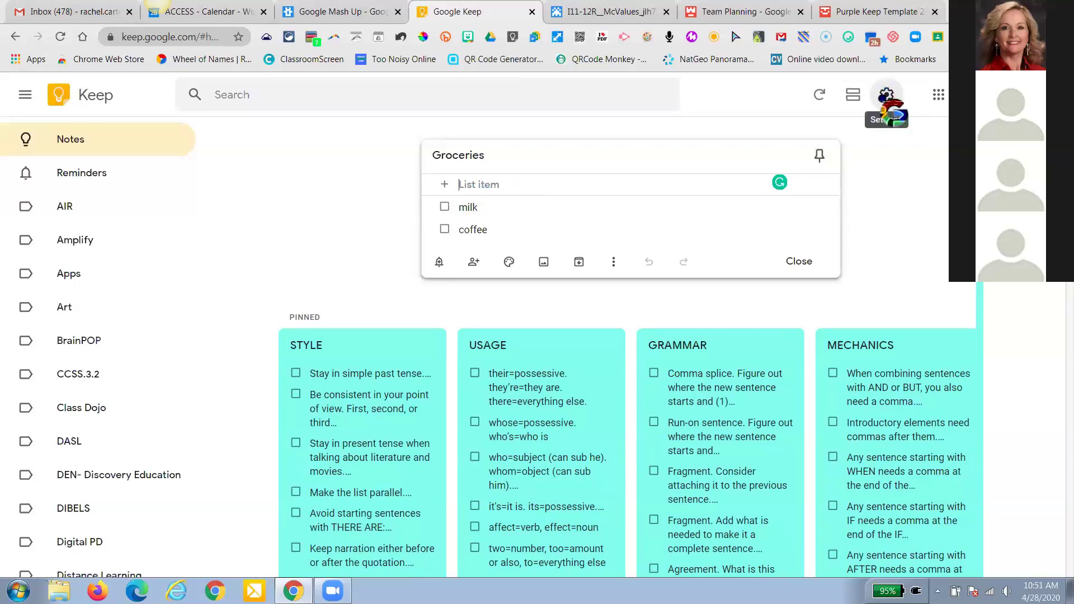
left_click(887, 93)
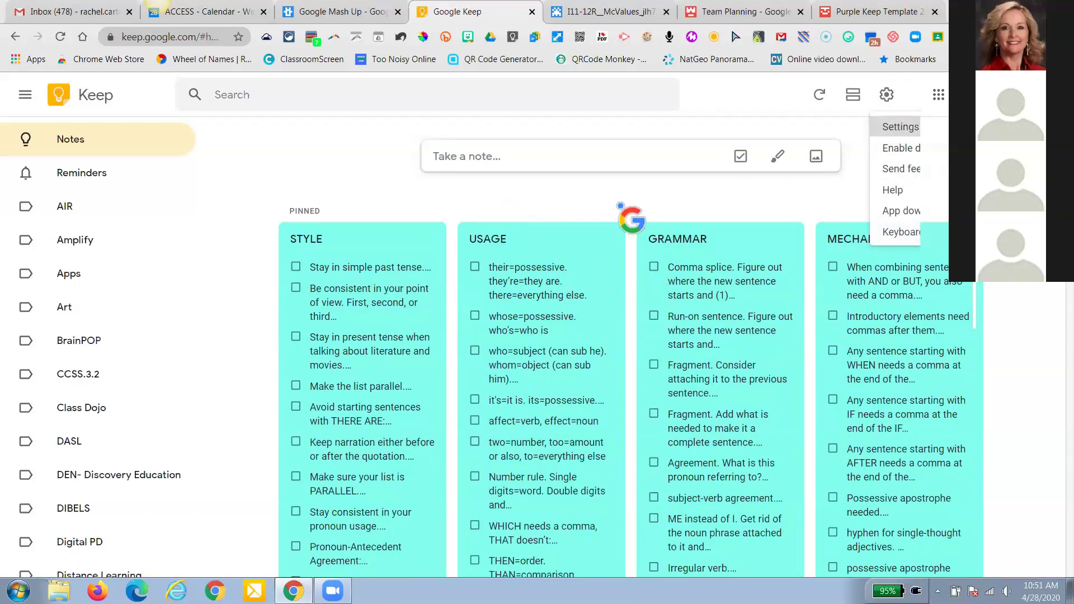
Open and dismiss Keep's settings without changes, then scroll through the notes
key("Return")
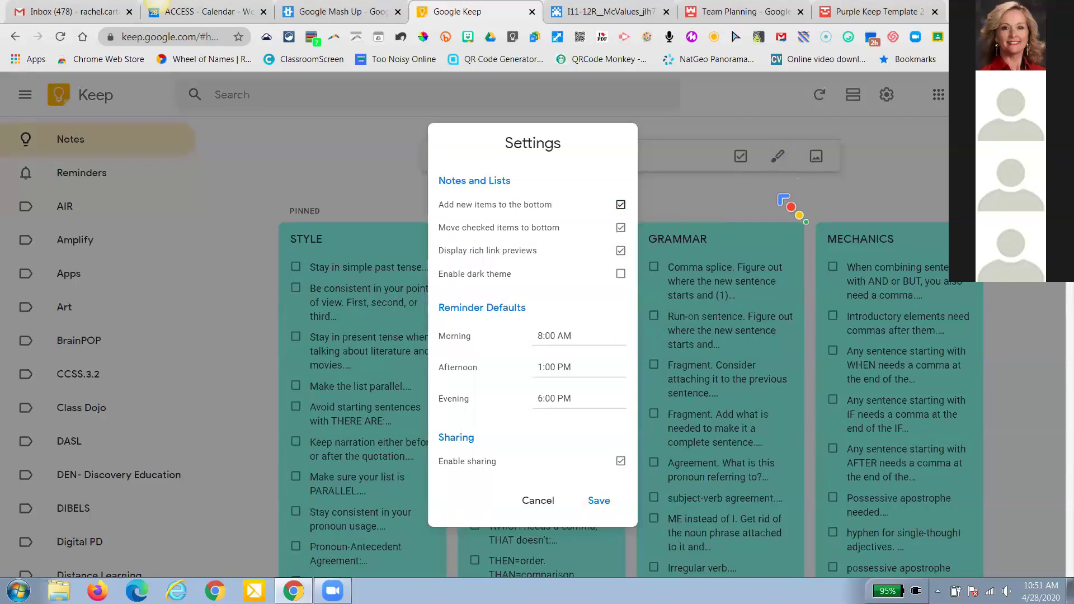
left_click(408, 158)
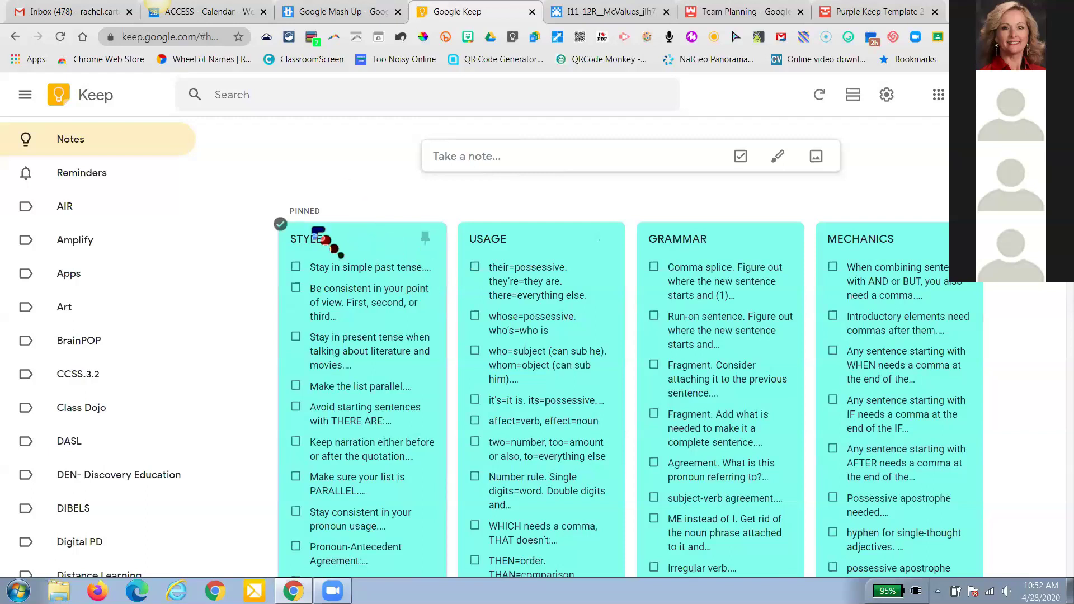
scroll(319, 230, "down", 1)
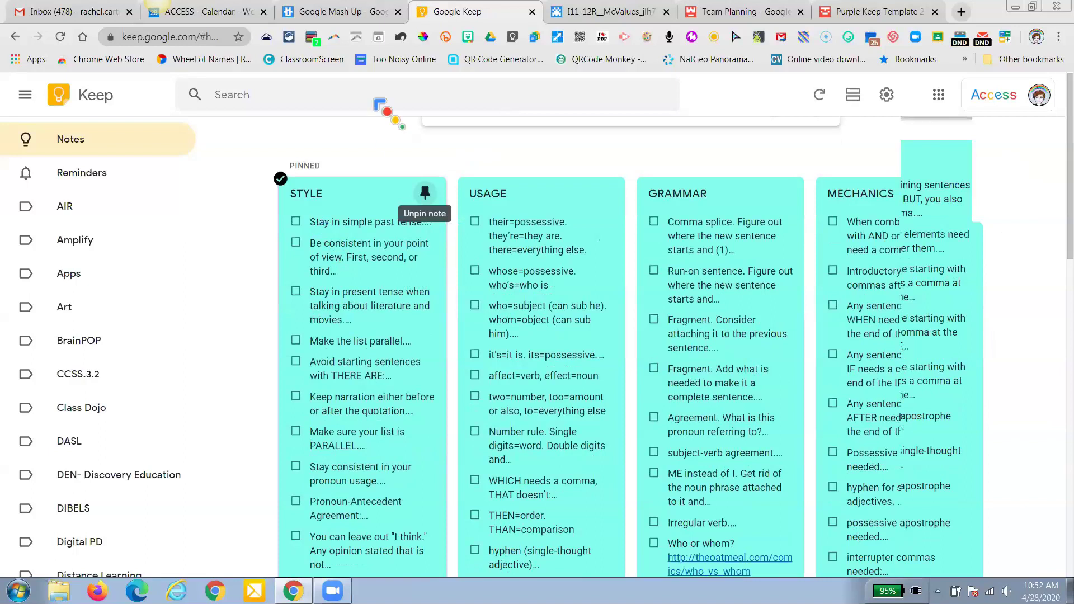
scroll(358, 100, "down", 3)
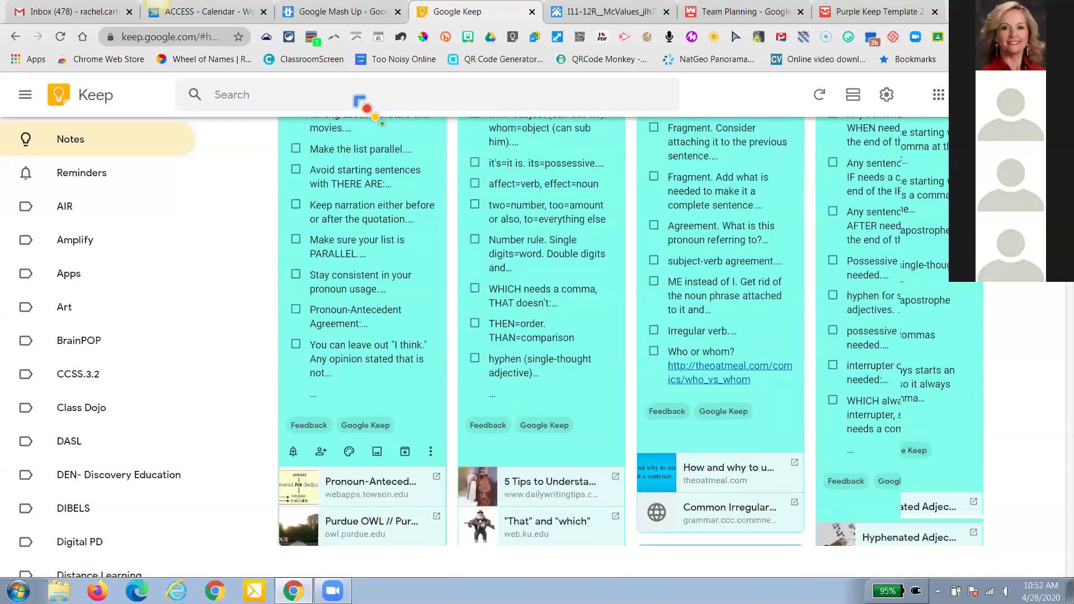
scroll(360, 101, "up", 4)
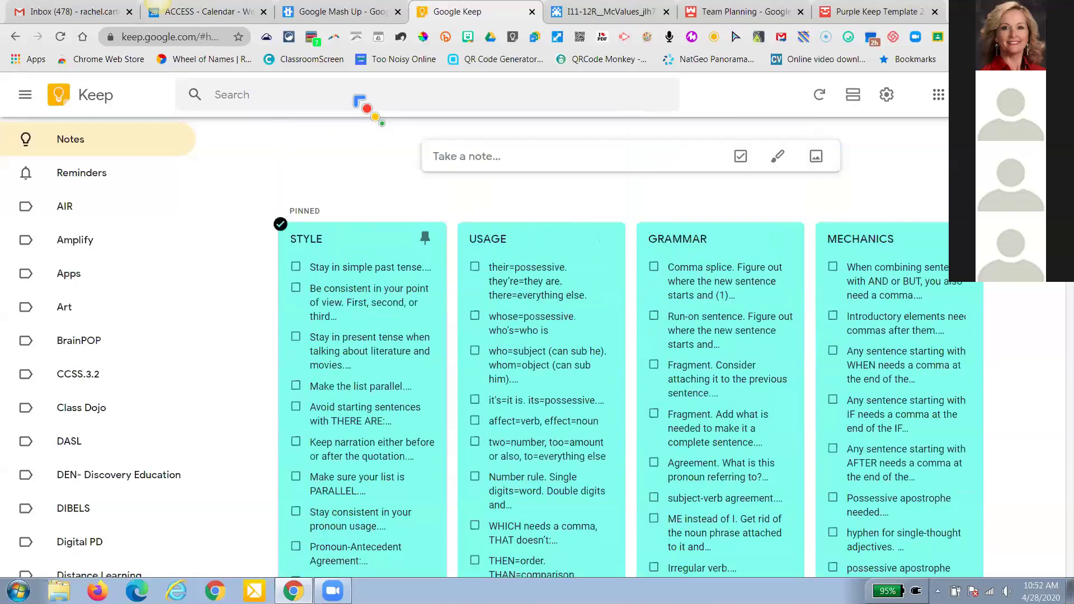
Search 'grocer', open the Groceries note, and add creamer as a checklist item
left_click(355, 97)
type("grocer")
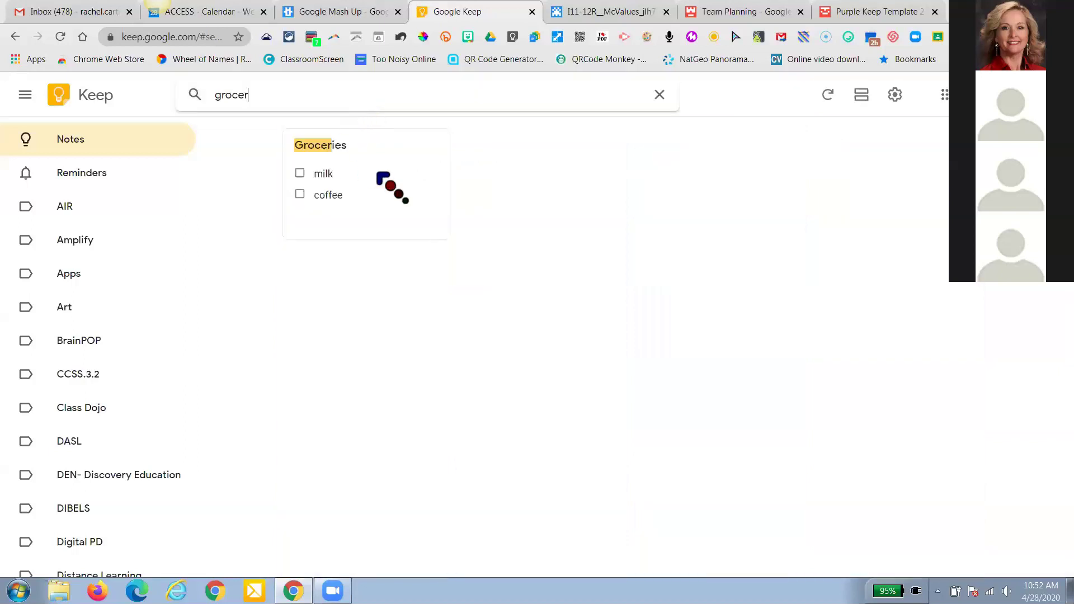
left_click(381, 175)
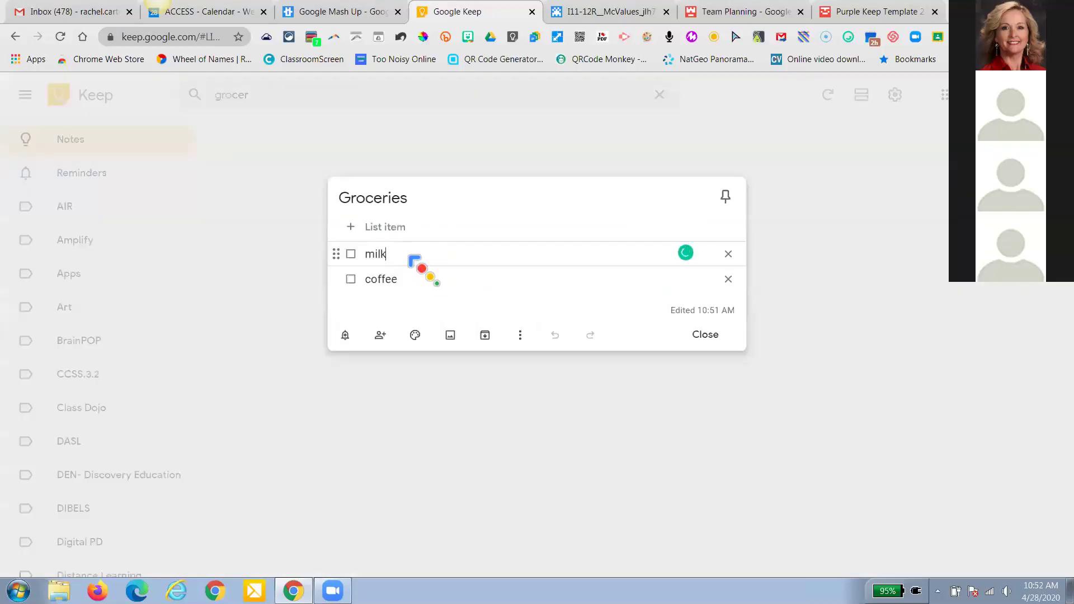
left_click(395, 235)
type("cream")
left_click(398, 240)
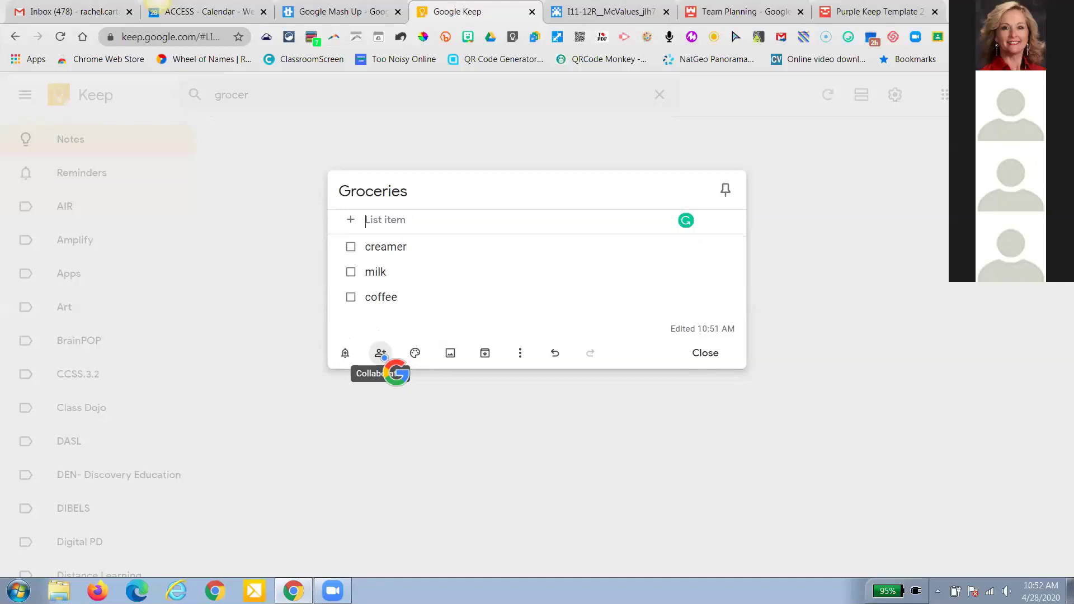
Enter the colleague's name as a collaborator, pick their suggested address, and save
left_click(381, 354)
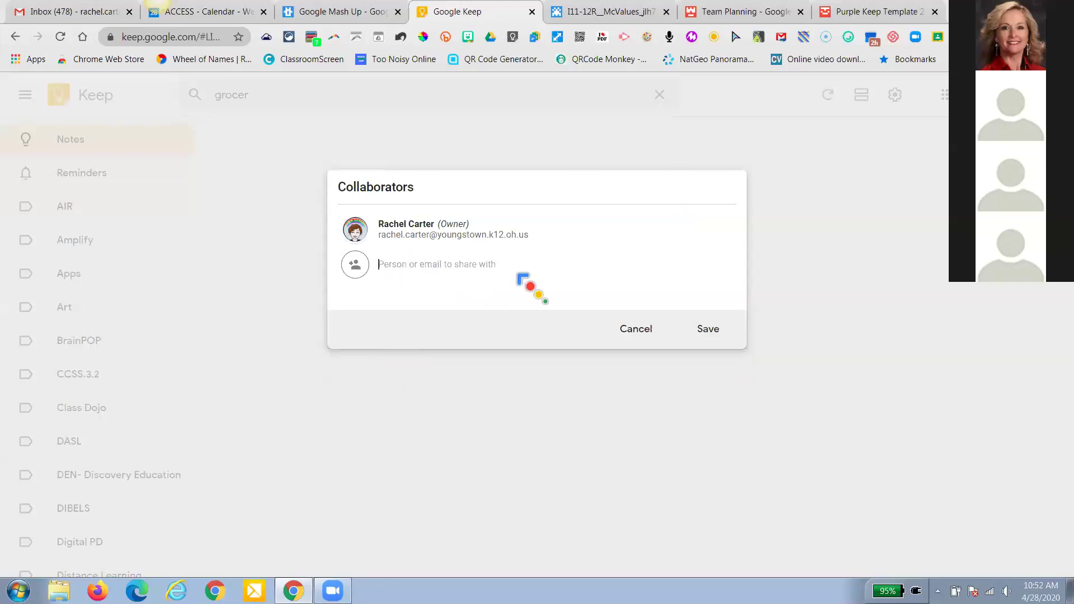
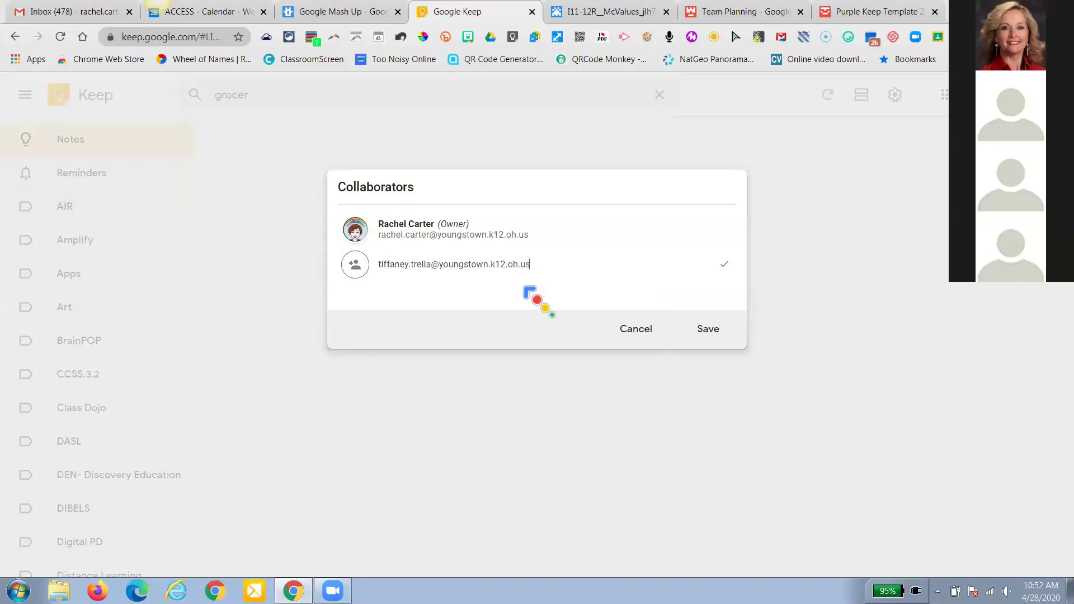
left_click(523, 287)
left_click(716, 333)
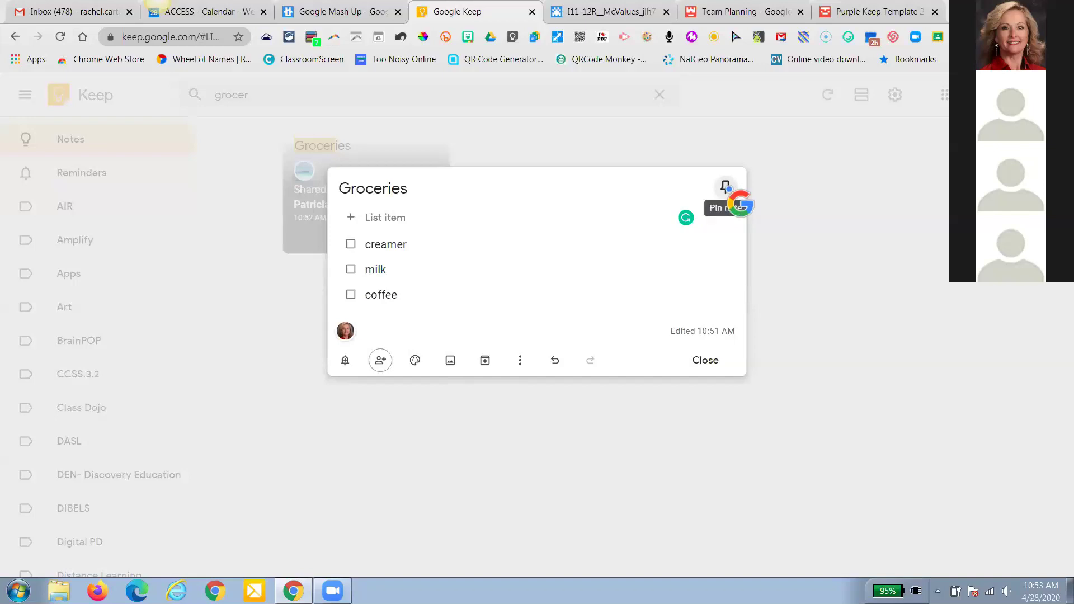
Pin the Groceries note and make its background purple
left_click(727, 188)
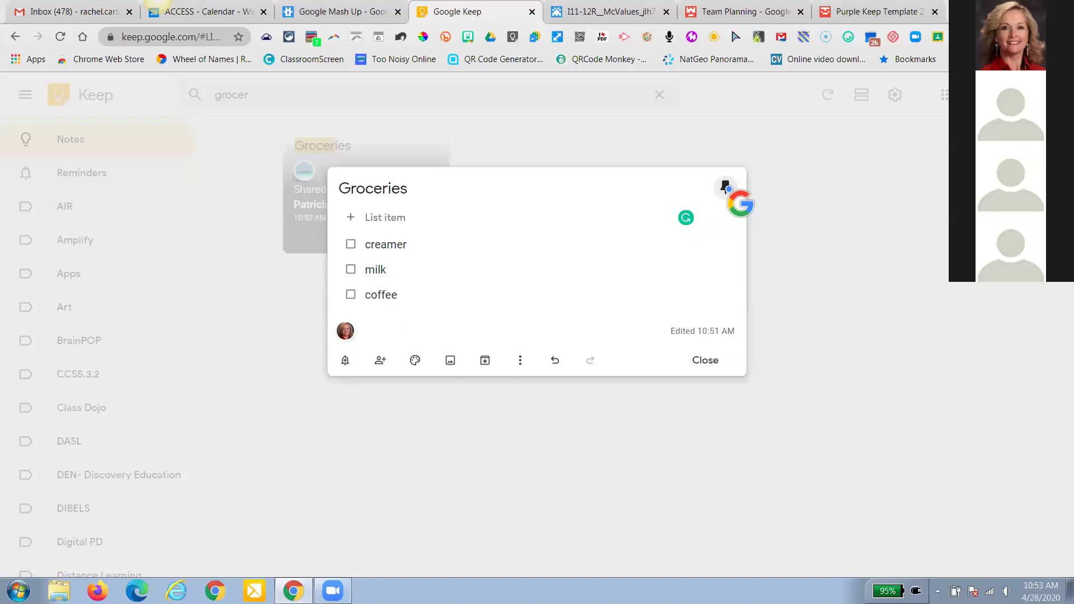
mouse_move(415, 361)
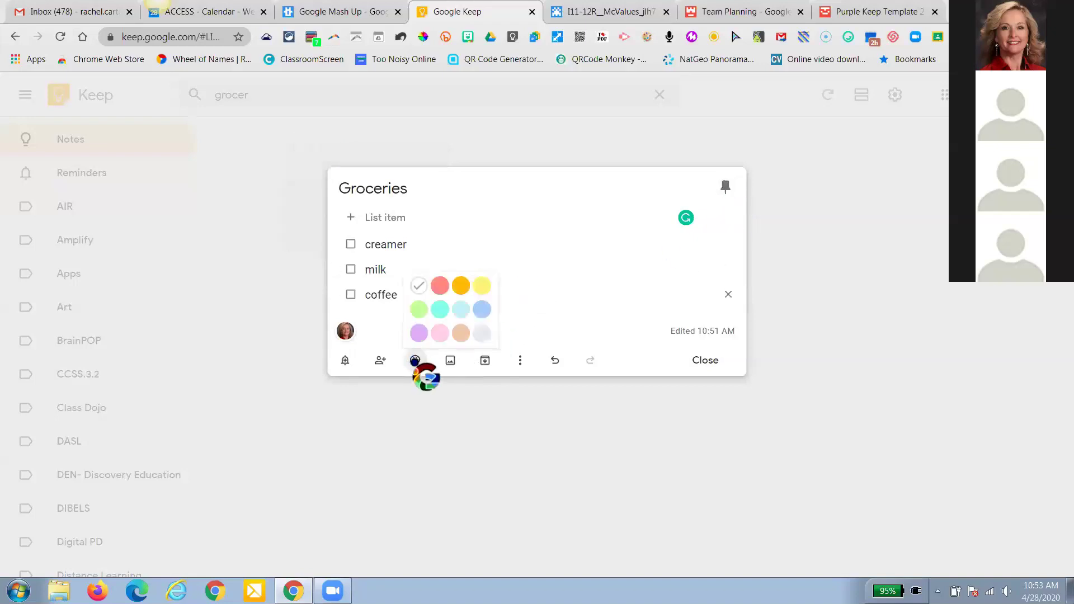
left_click(418, 334)
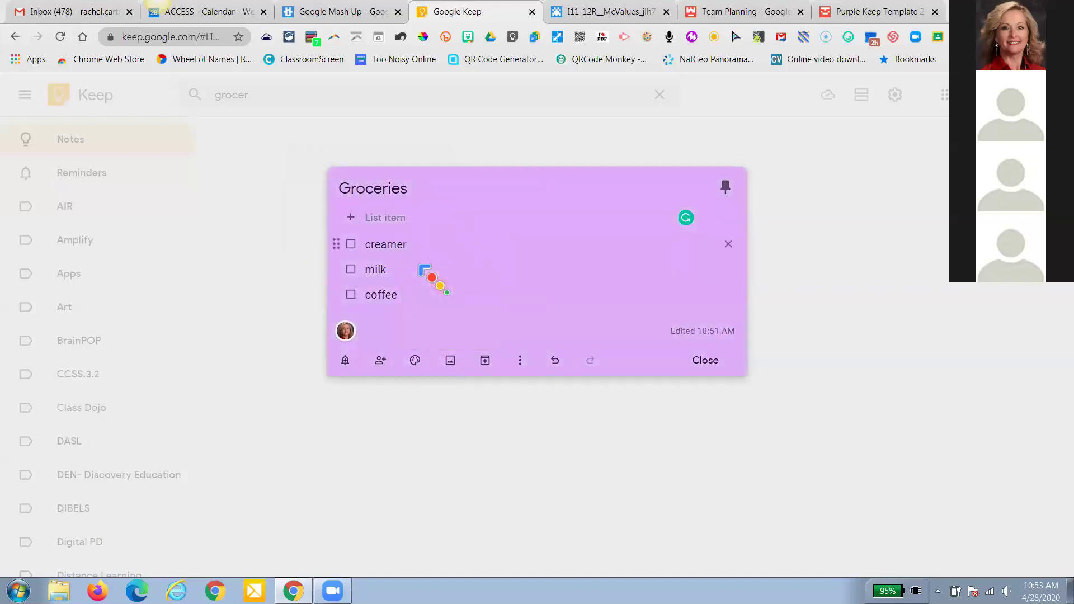
Add a location reminder for Walmart Supercenter to the Groceries note
left_click(346, 362)
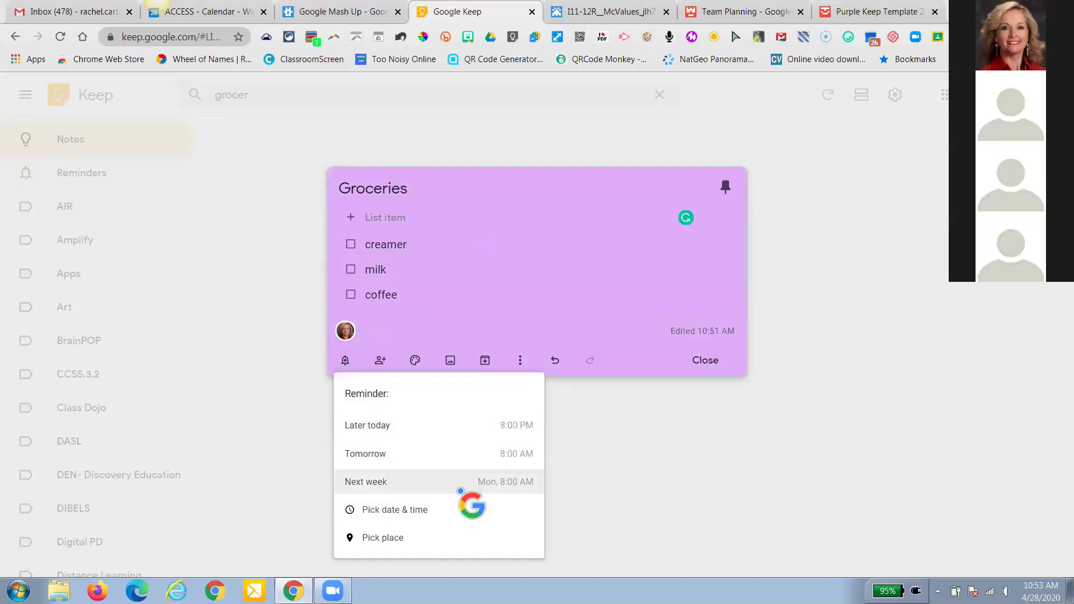
left_click(412, 539)
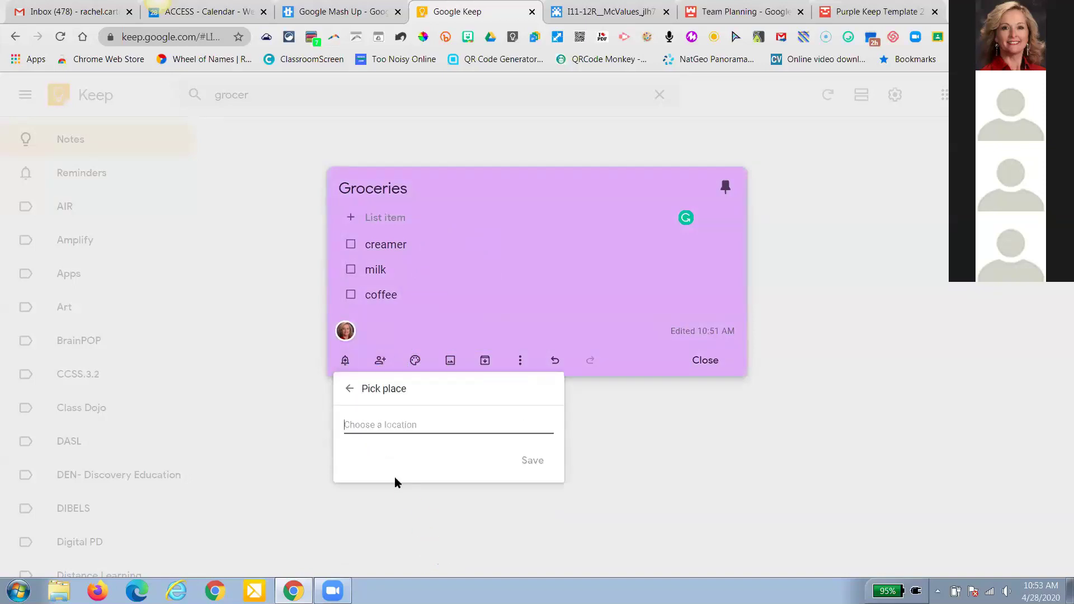
type("walm")
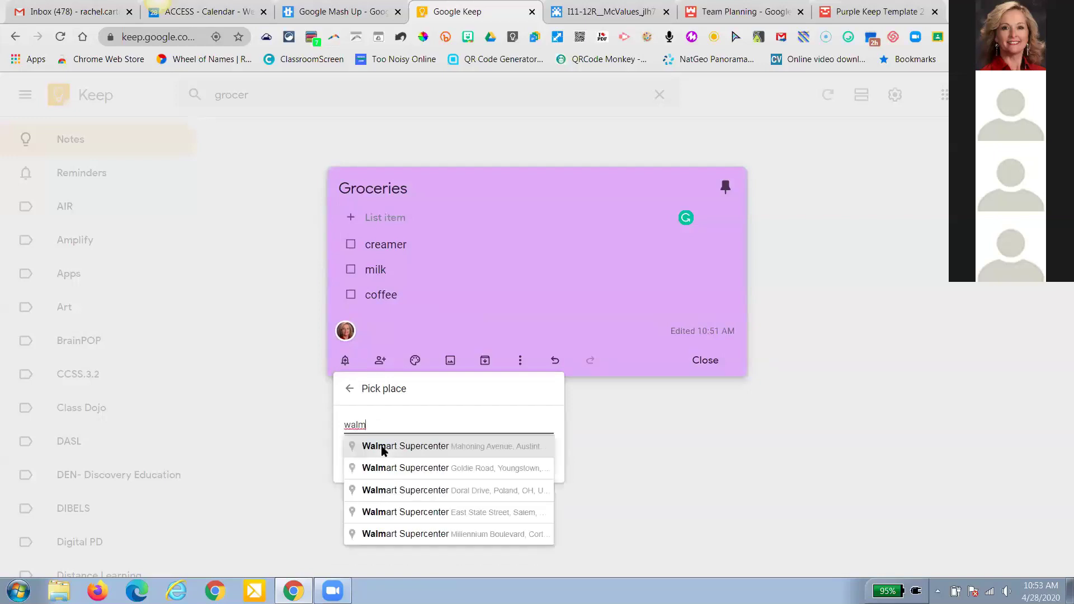
left_click(434, 491)
left_click(540, 464)
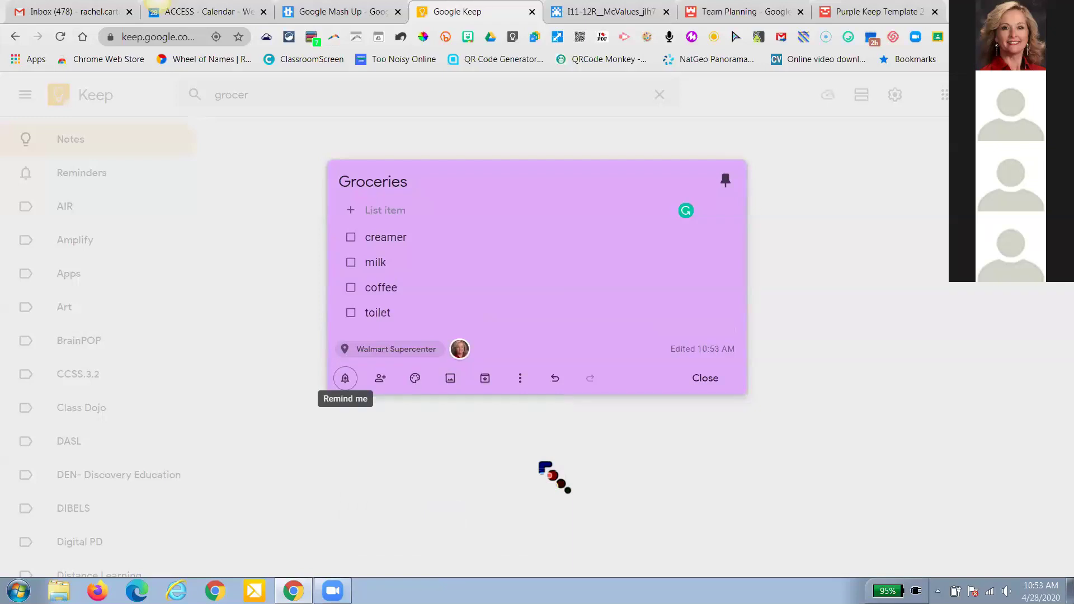
Add toilet paper and cascade to the Groceries checklist and close the note
type("paper")
key("Return")
type("ca")
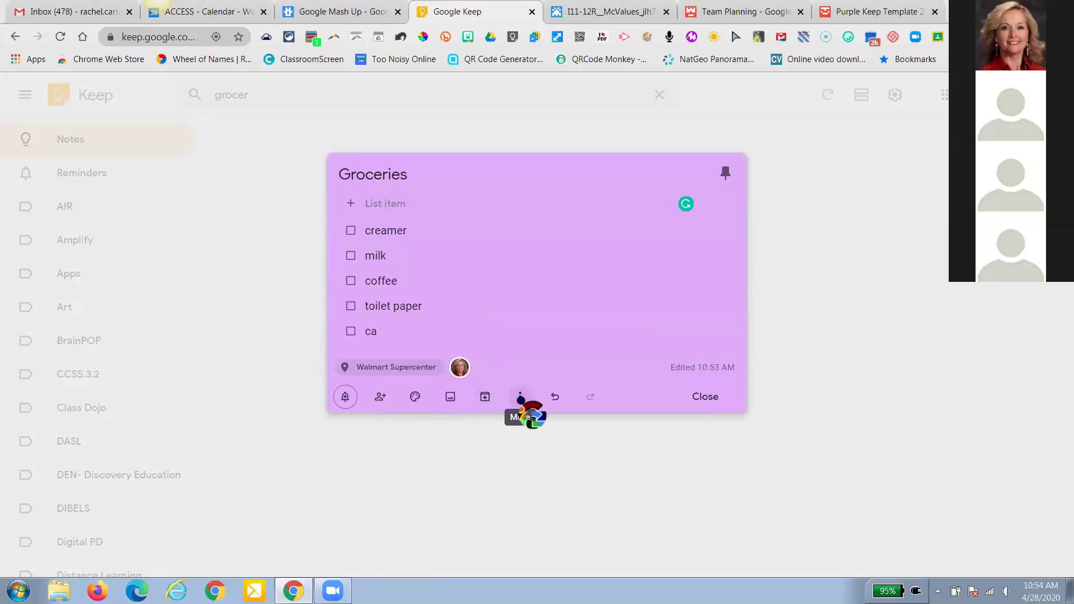
left_click(520, 397)
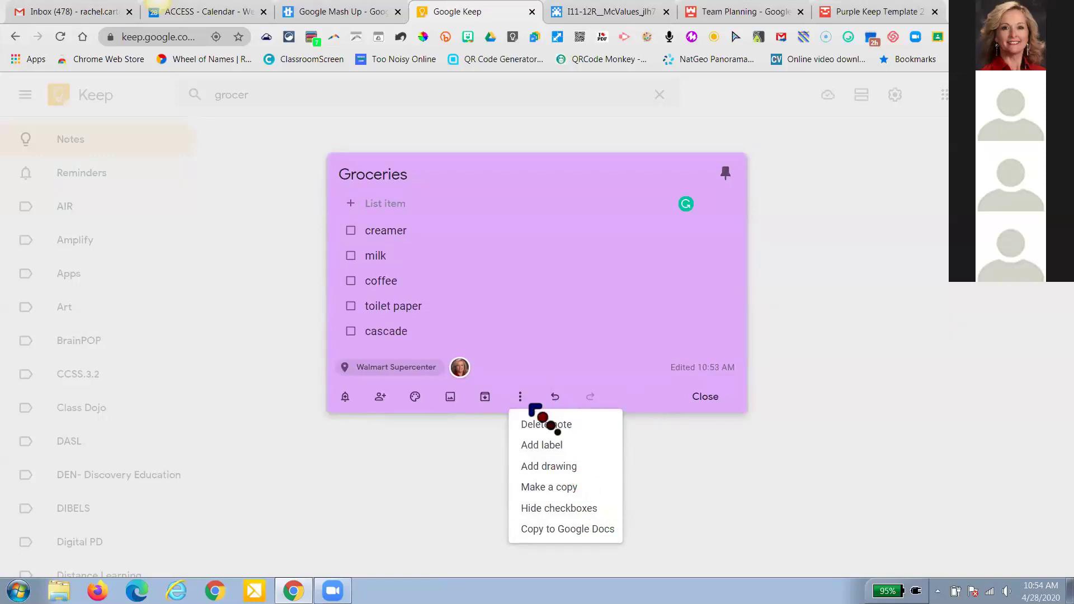
left_click(679, 472)
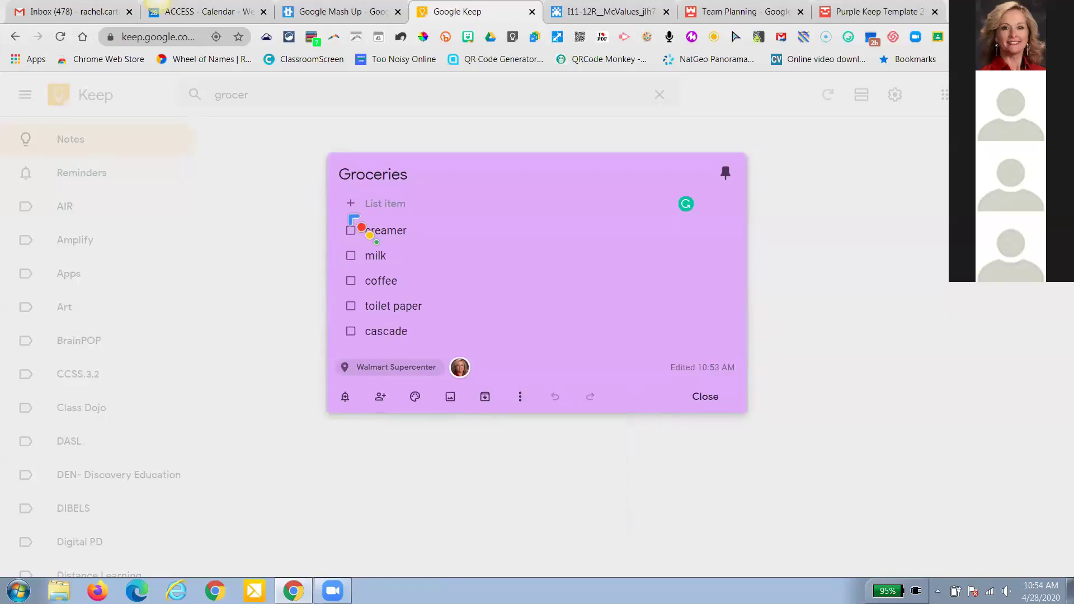
key("Escape")
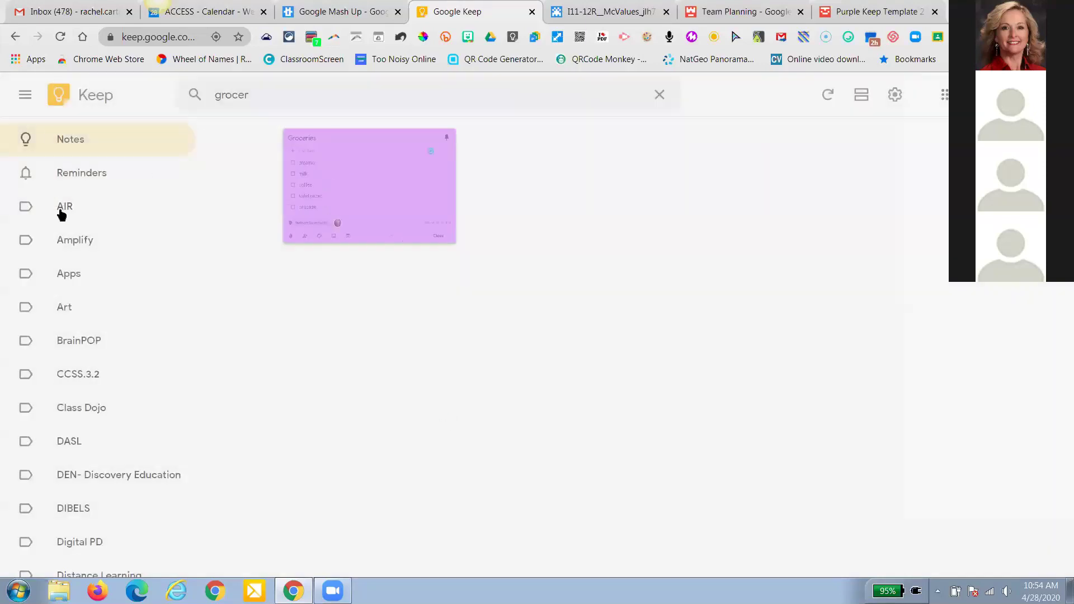
Reopen the Groceries note and insert the 'food yum' header image
key("Return")
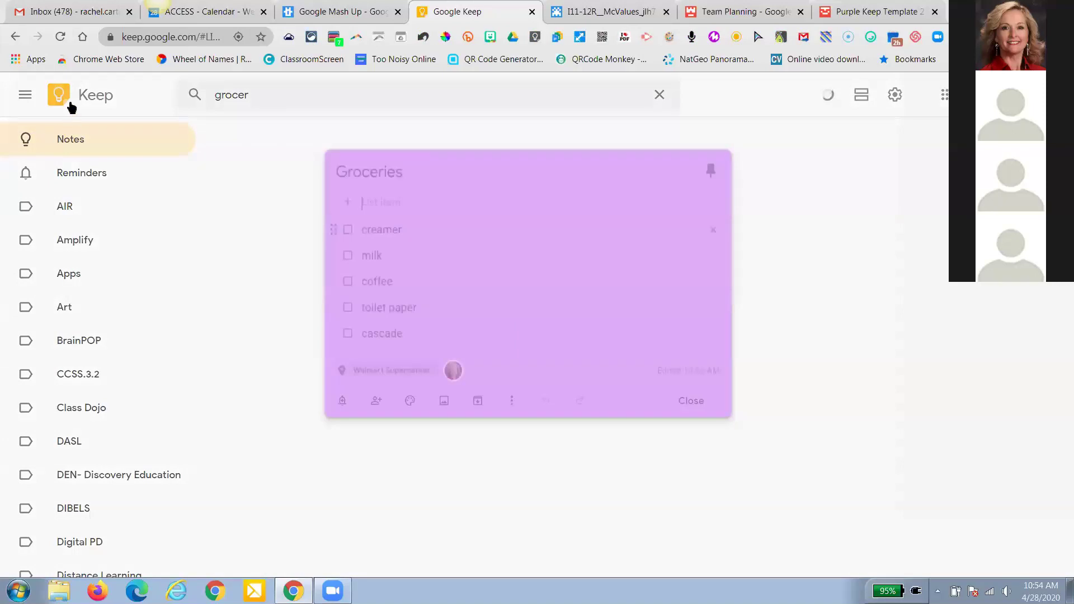
key("ctrl+o")
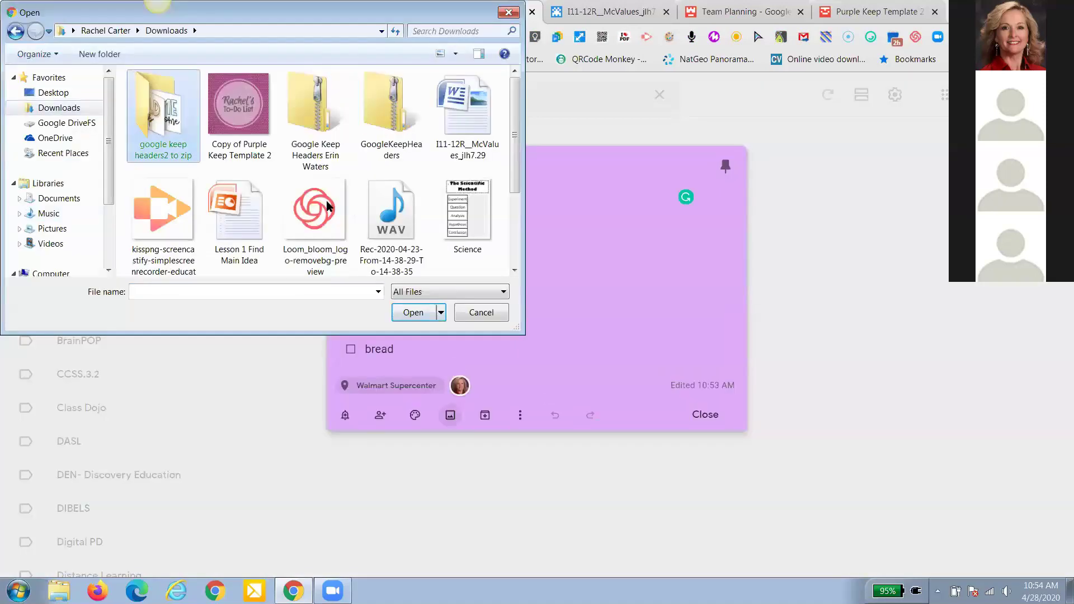
key("Return")
type("food")
left_click(425, 317)
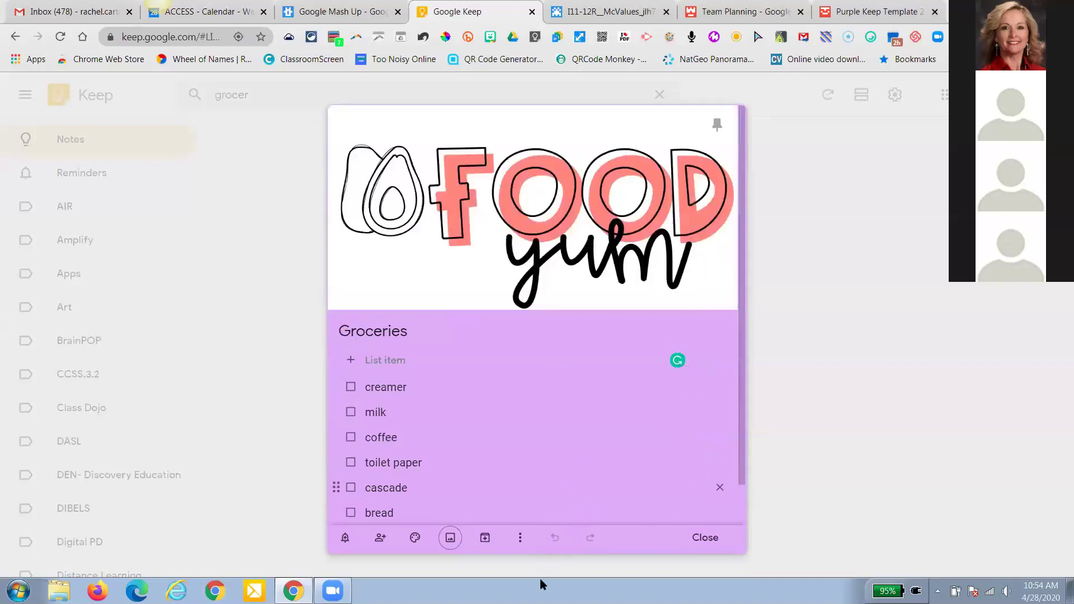
Close the note, clear the Keep search, and switch to the McValues essay document
left_click(719, 545)
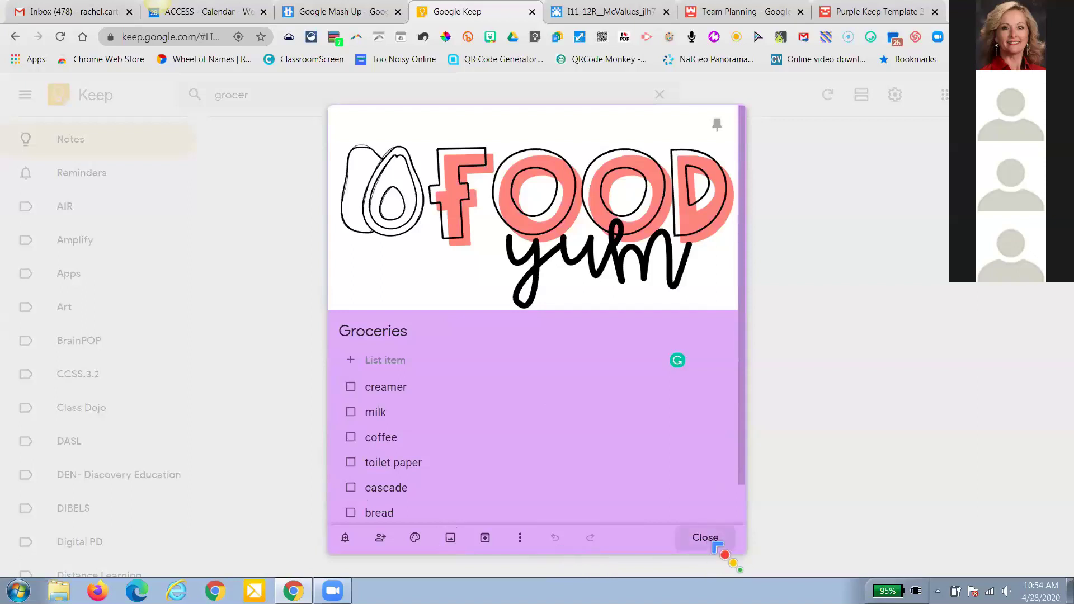
left_click(83, 339)
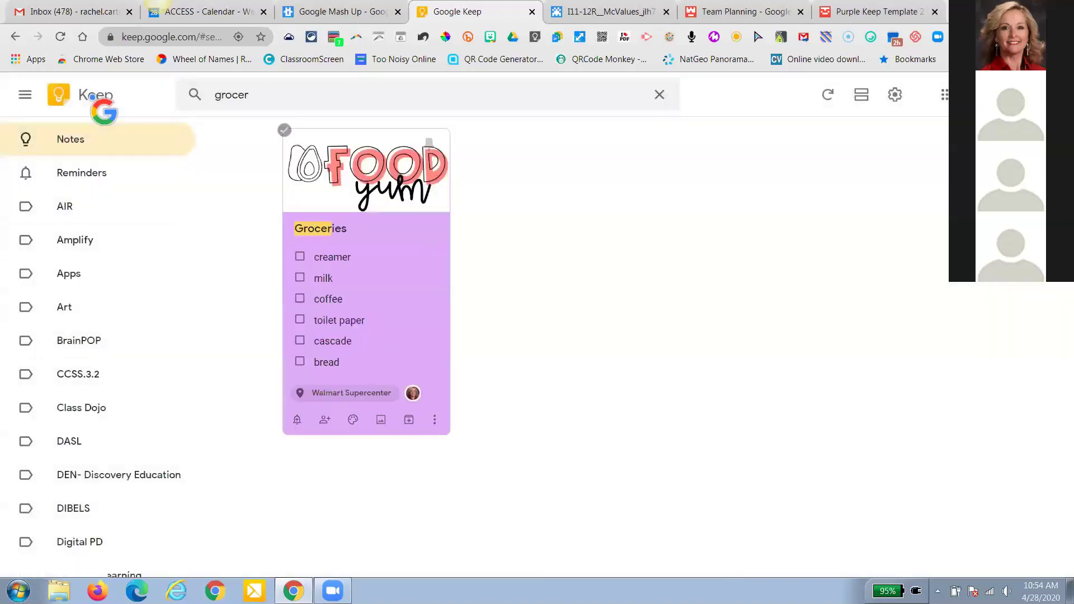
left_click(95, 99)
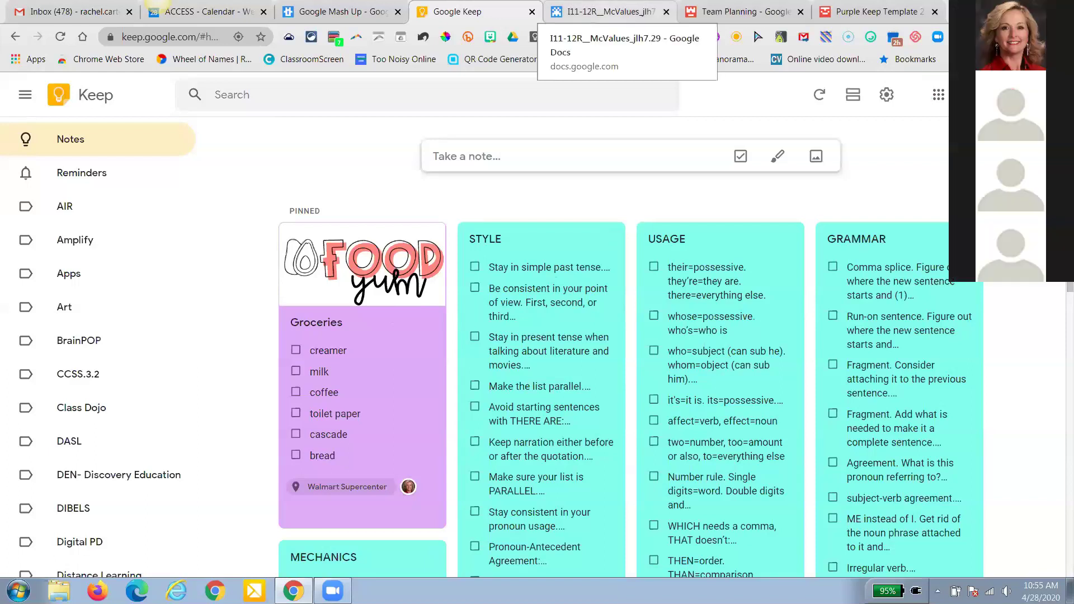
left_click(605, 11)
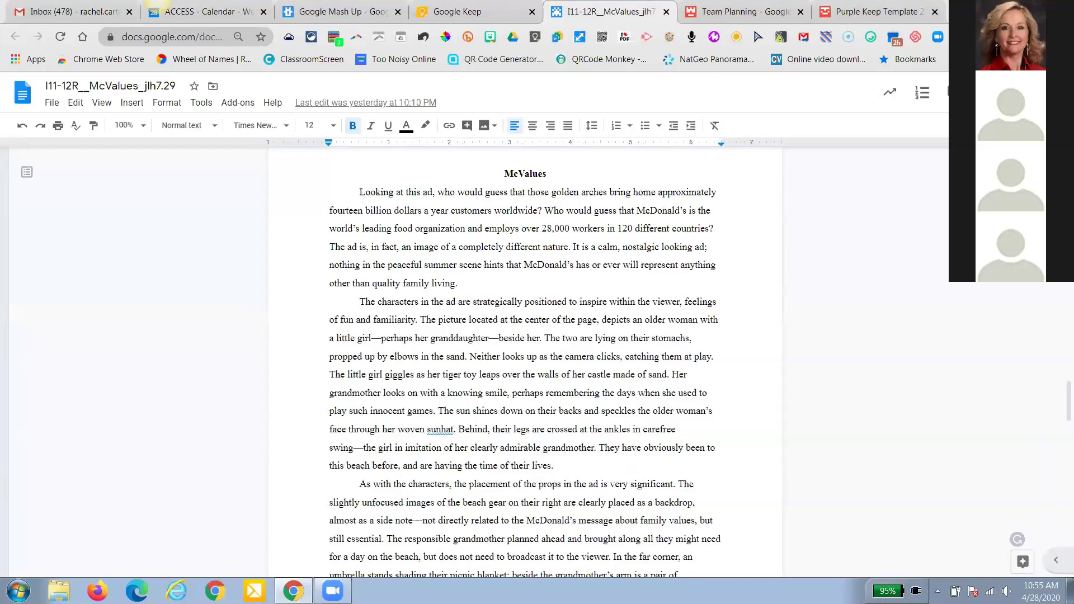
With Keep notes in the side panel, start a comment on the second paragraph's first sentence
left_click(1056, 560)
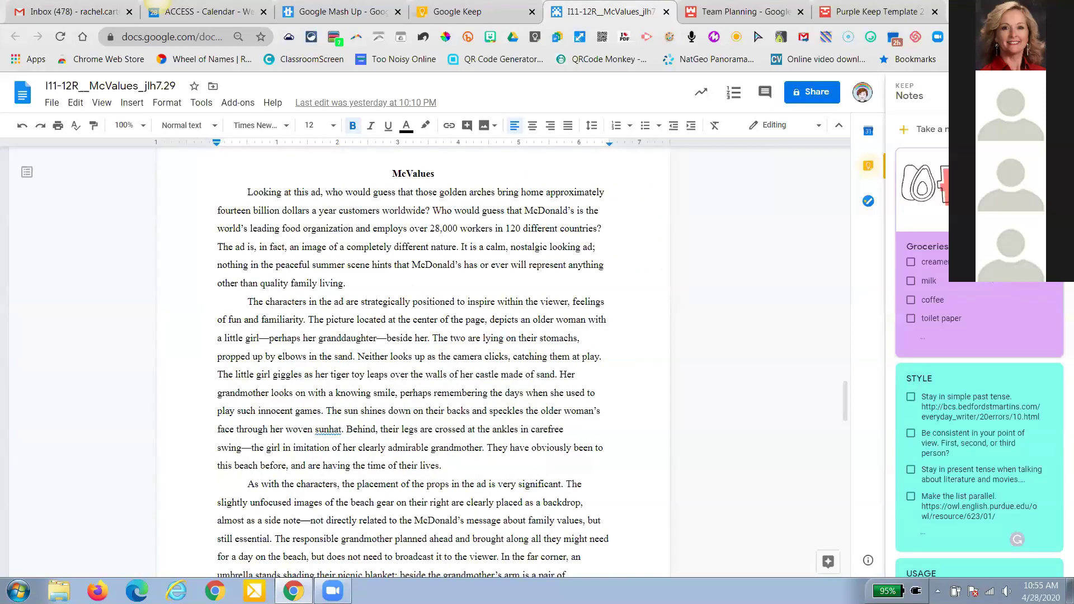
scroll(1017, 539, "down", 4)
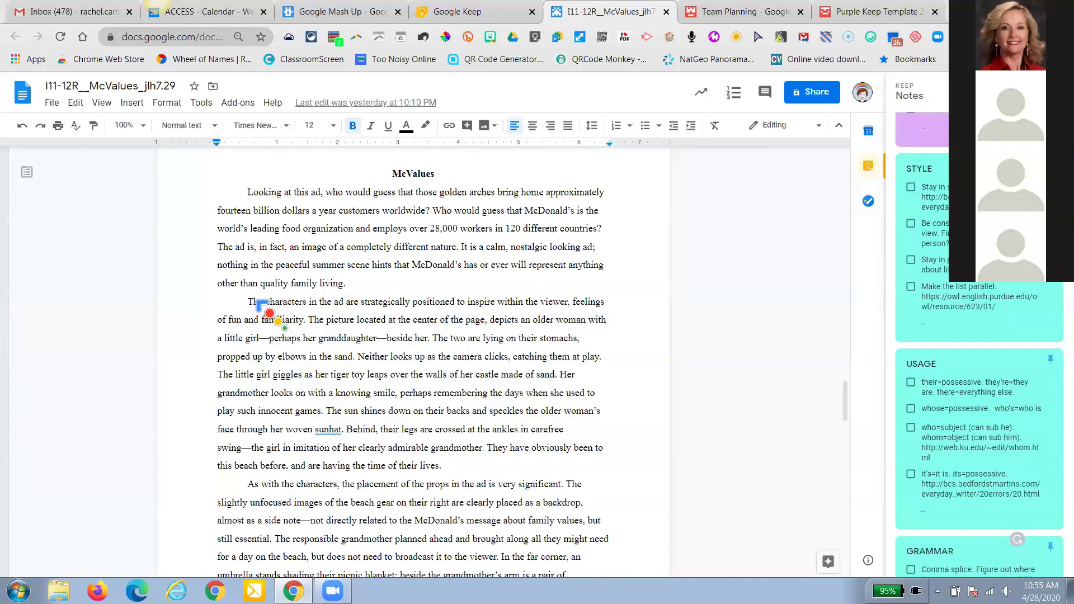
left_click_drag(249, 302, 307, 323)
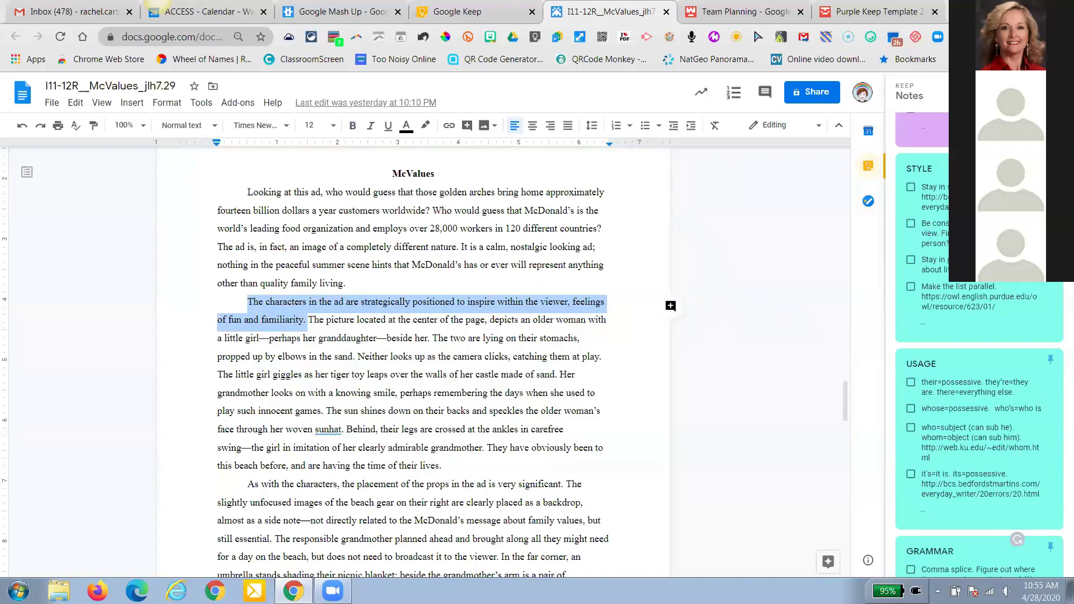
key("ctrl+alt+m")
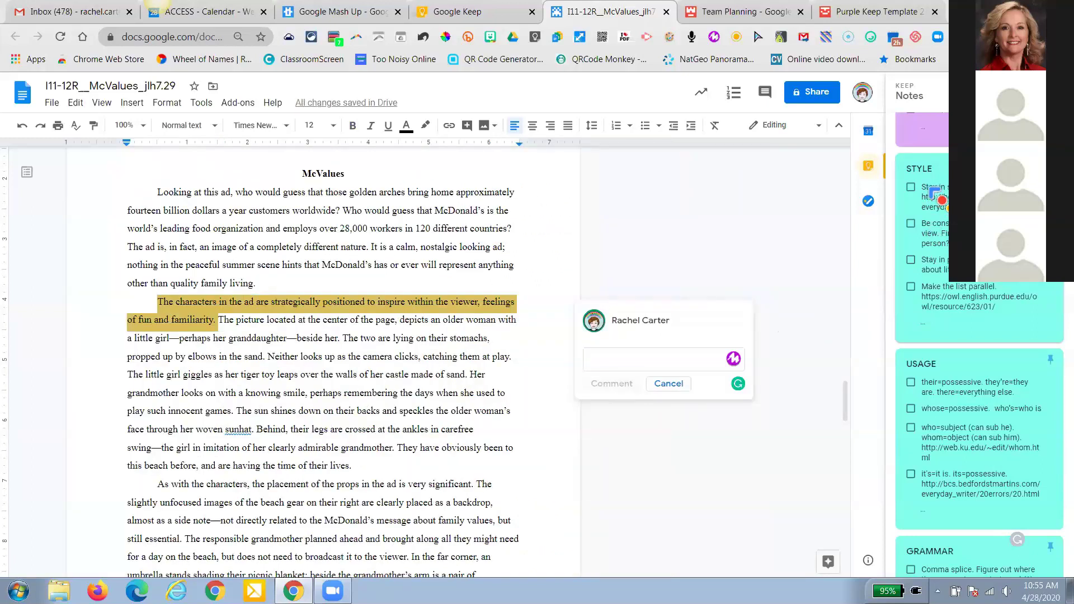
Copy the first STYLE tip, 'Stay in simple past tense', and its link from Keep
left_click(936, 196)
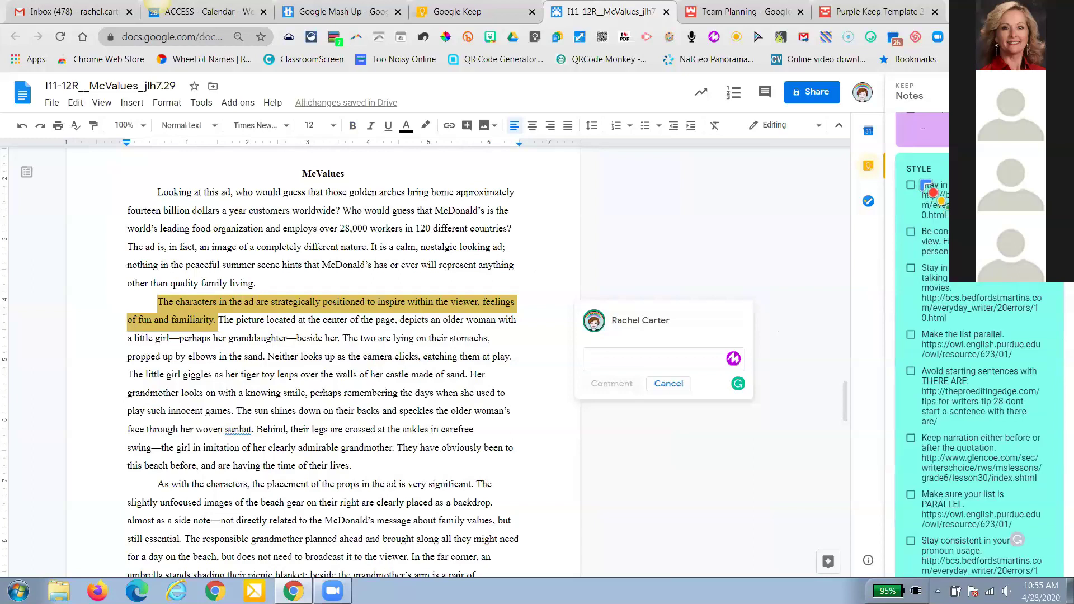
left_click_drag(922, 184, 943, 200)
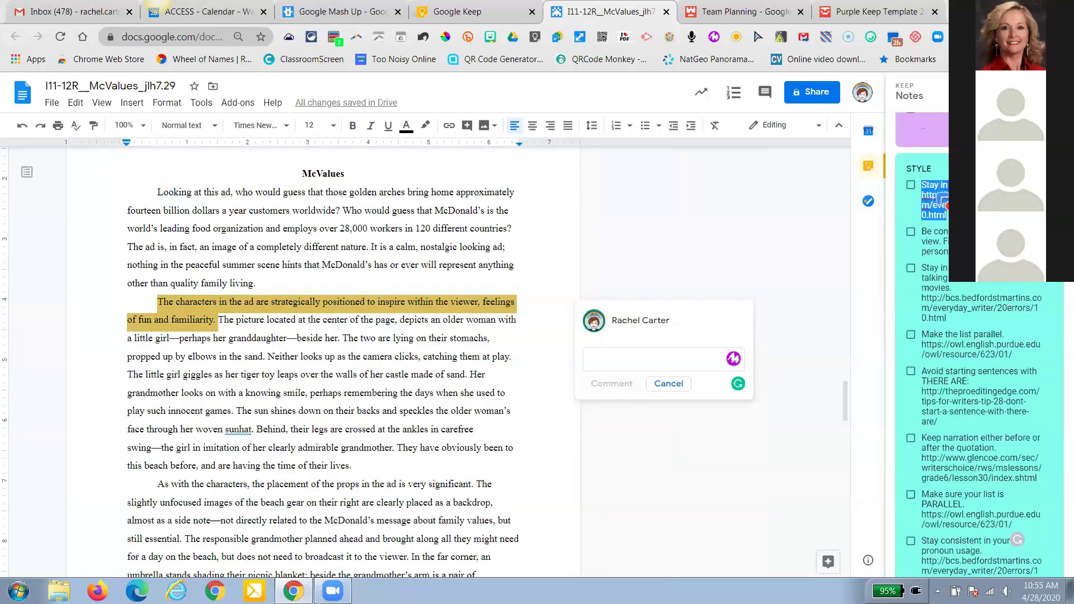
right_click(942, 201)
left_click(929, 226)
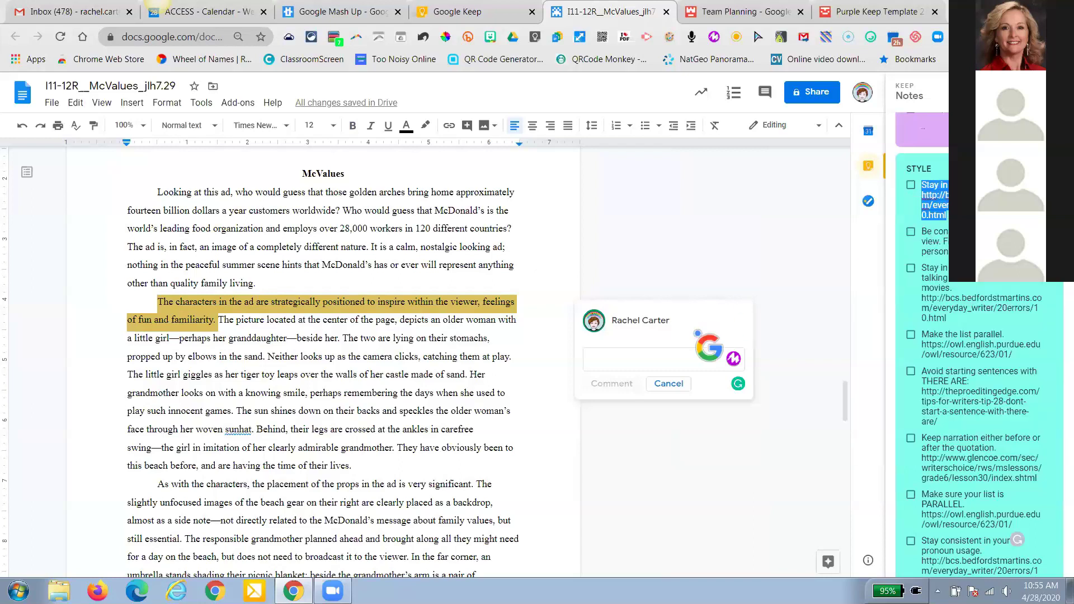
Paste the tip into the comment as plain text and post it
left_click(663, 361)
right_click(663, 361)
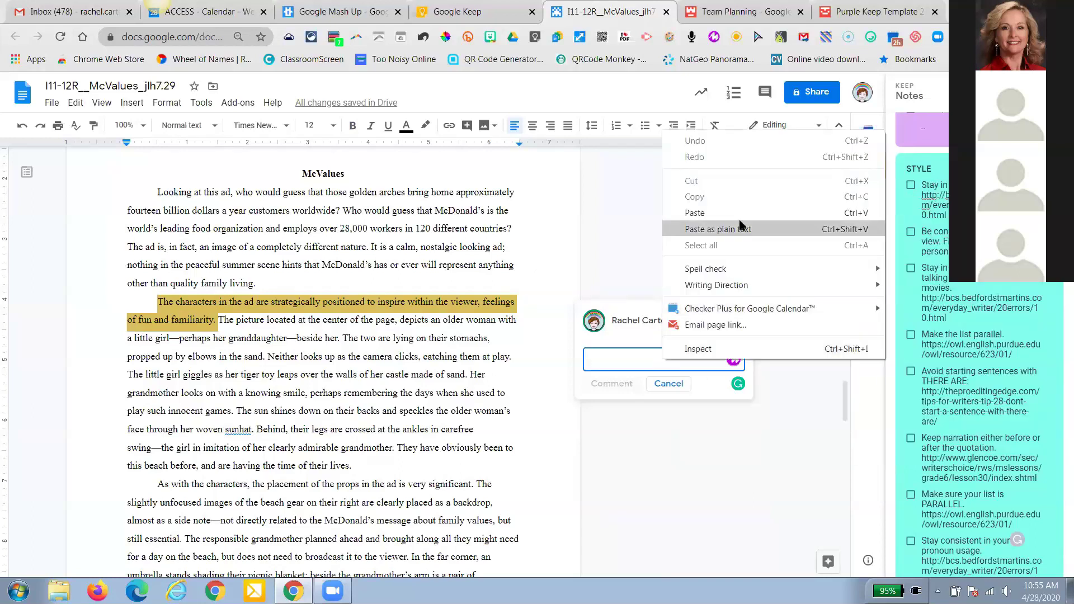
left_click(744, 229)
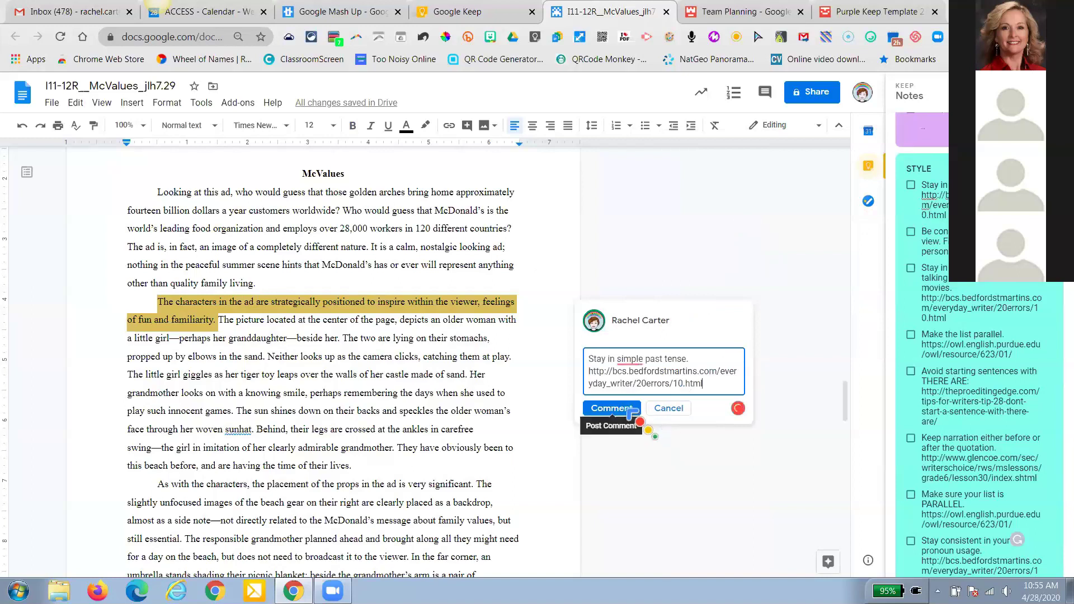
left_click(632, 410)
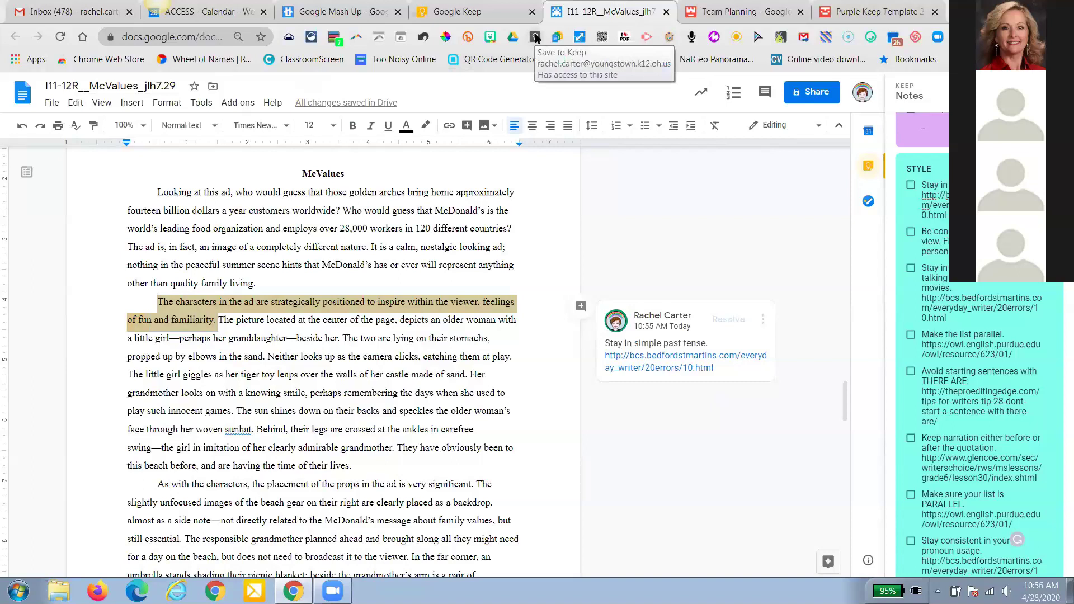
In a new tab, search for wikipedia, open the site, and go to the Albert Einstein article
key("ctrl+t")
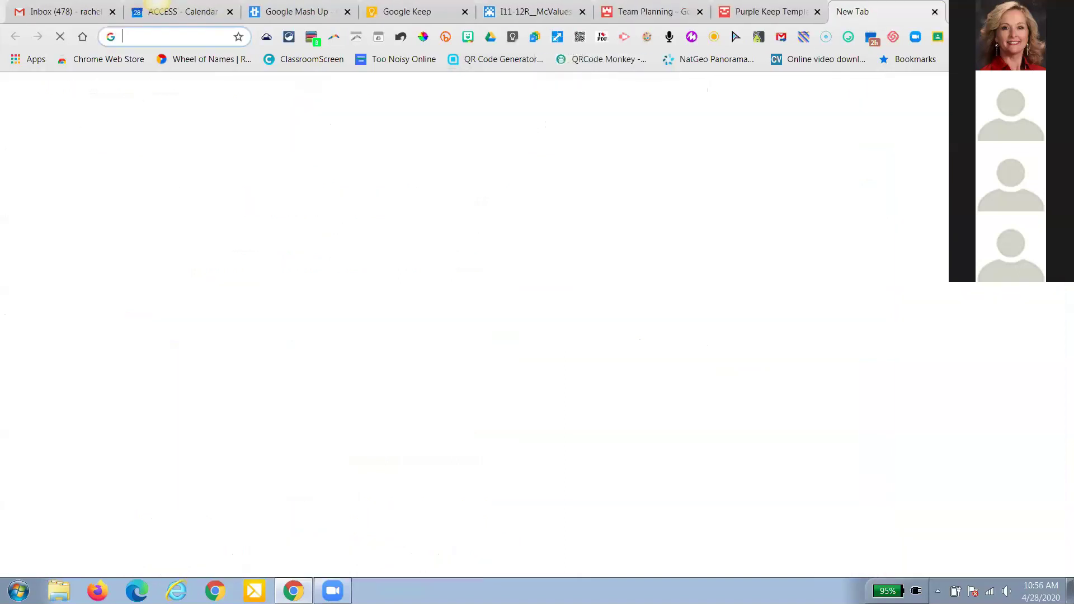
type("wiki")
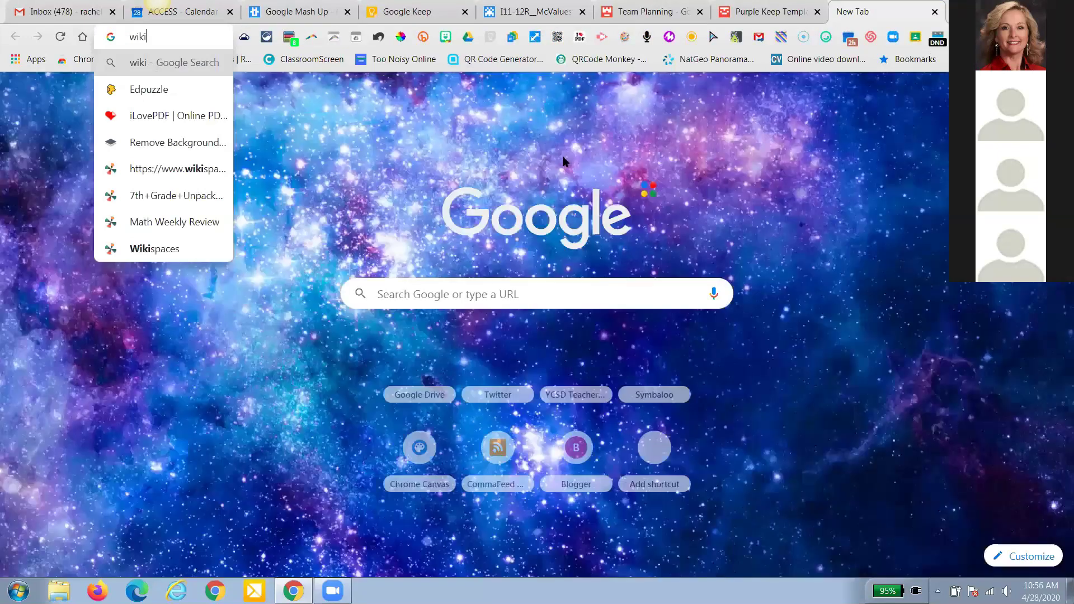
type("pedia")
key("Return")
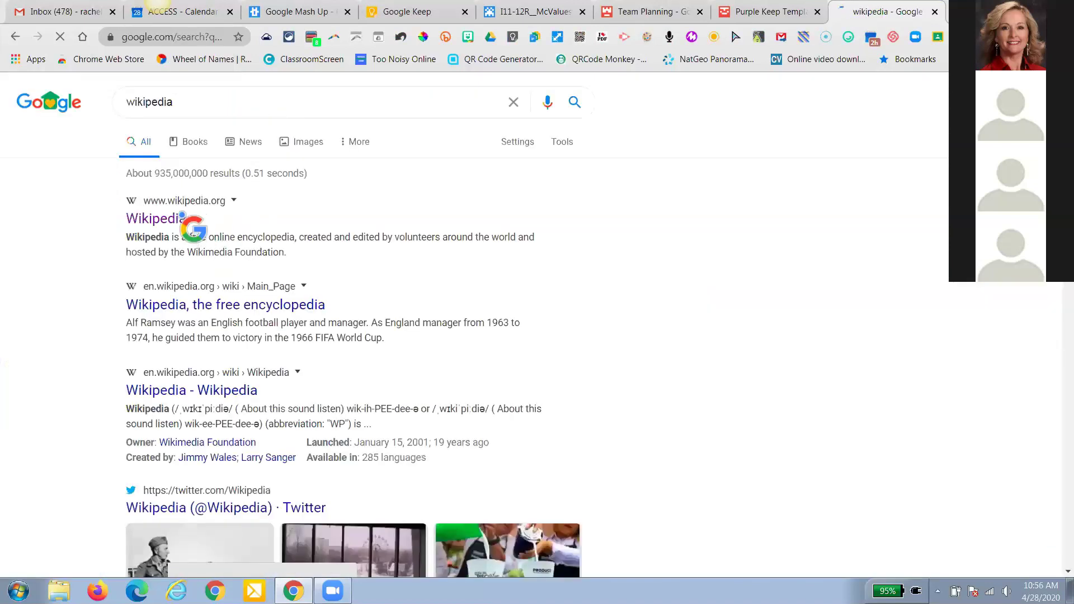
left_click(182, 219)
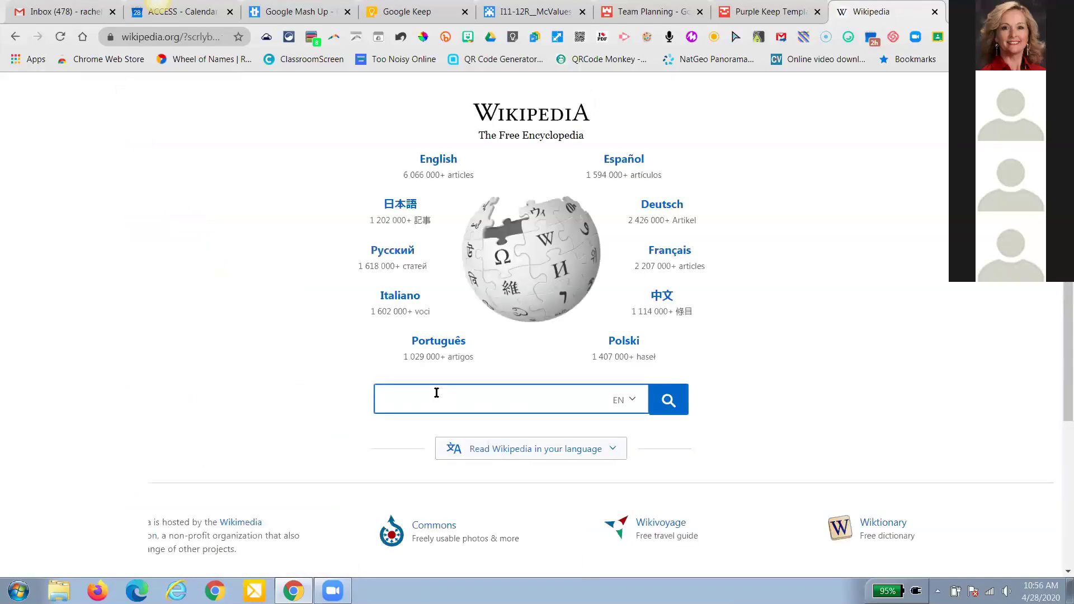
type("lbert")
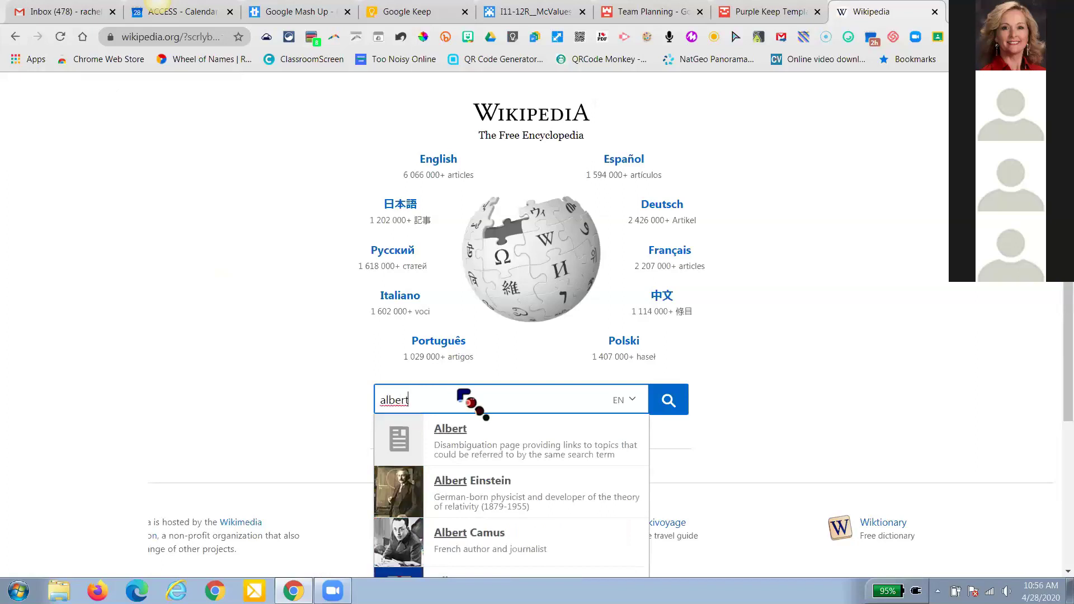
left_click(510, 493)
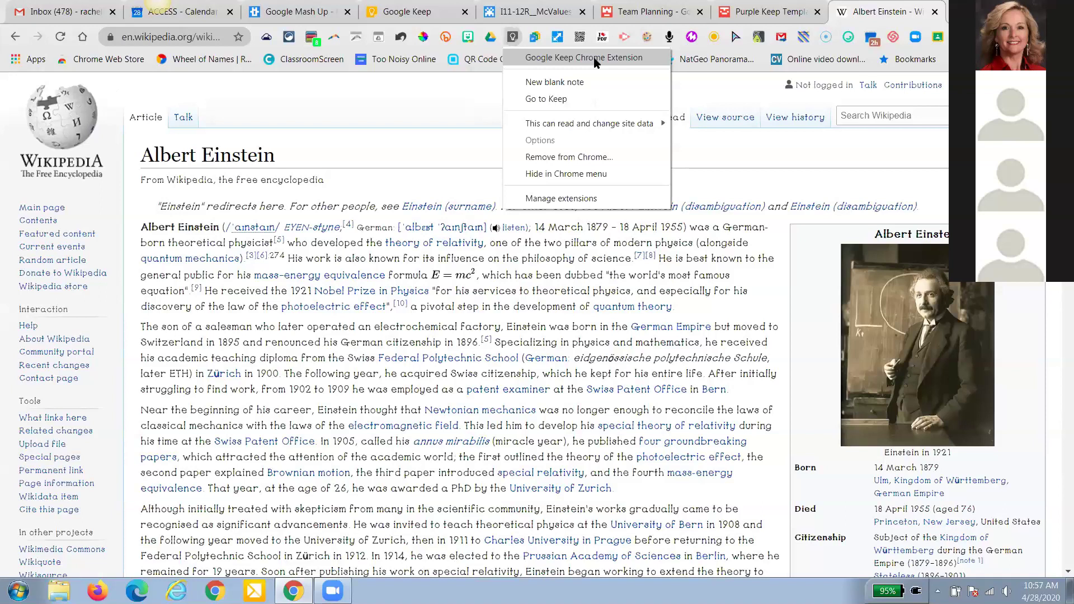
Select the Einstein article's first paragraph and save it as a note with the Keep extension
left_click(512, 40)
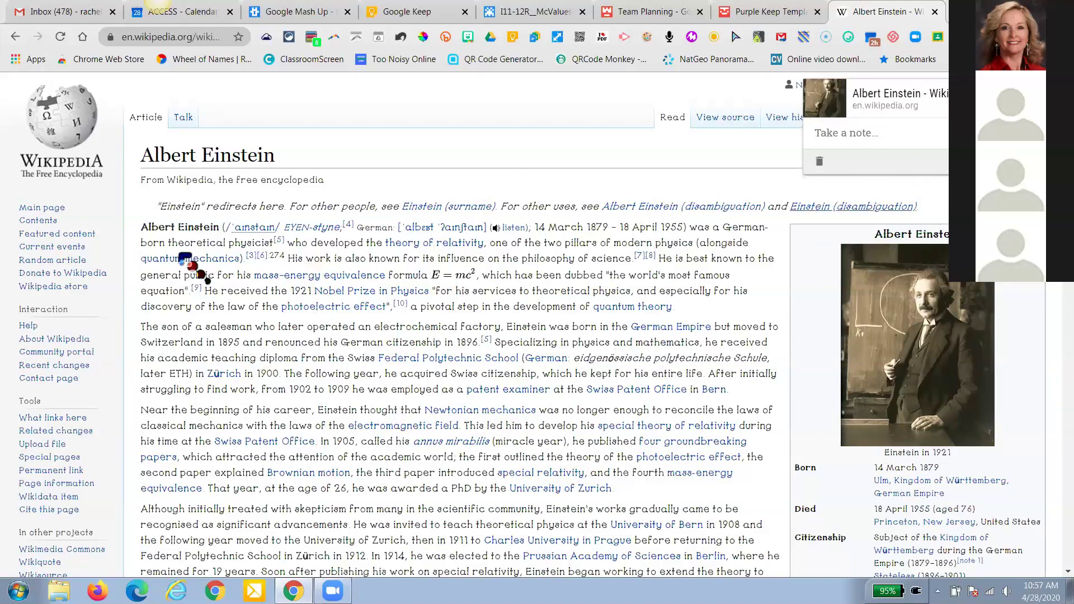
left_click_drag(141, 227, 675, 307)
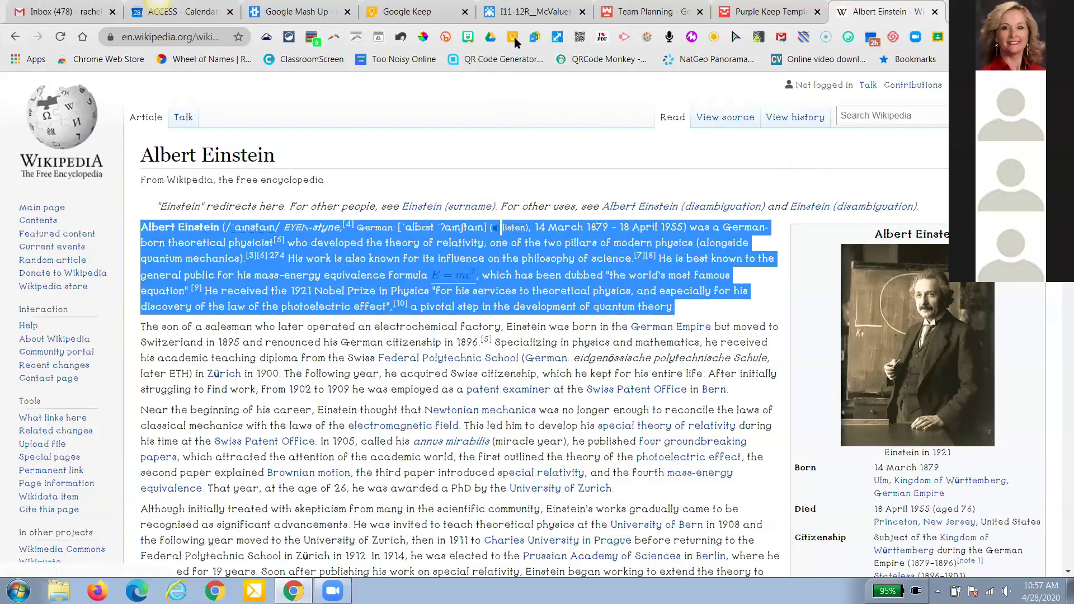
left_click(514, 39)
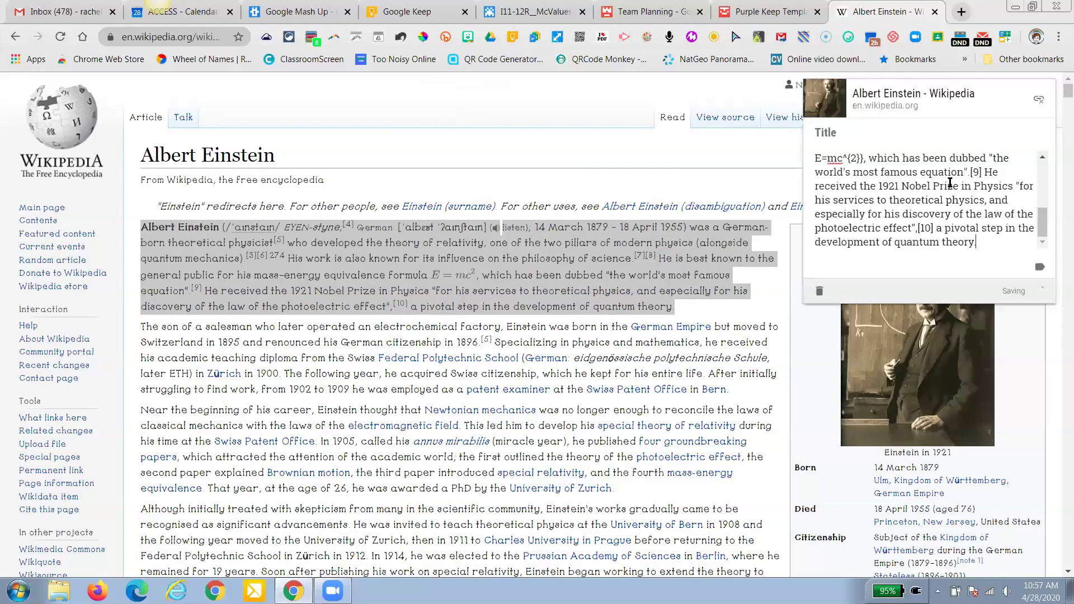
key("Escape")
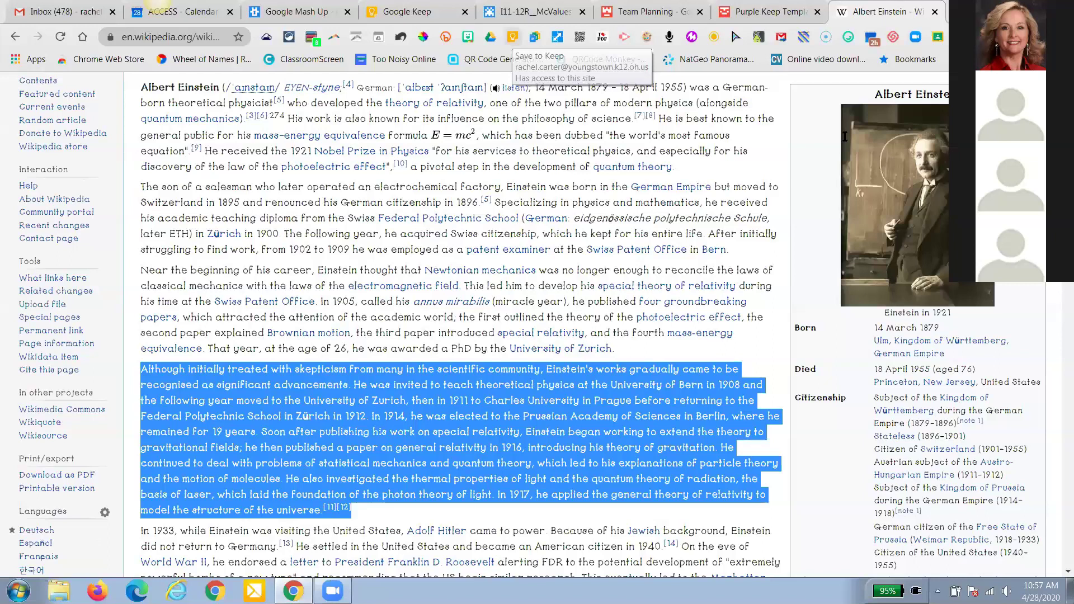
Save the selected paragraph to Keep titled 'Albert Einsten' with a #researchreport tag, then go to Keep
left_click(513, 37)
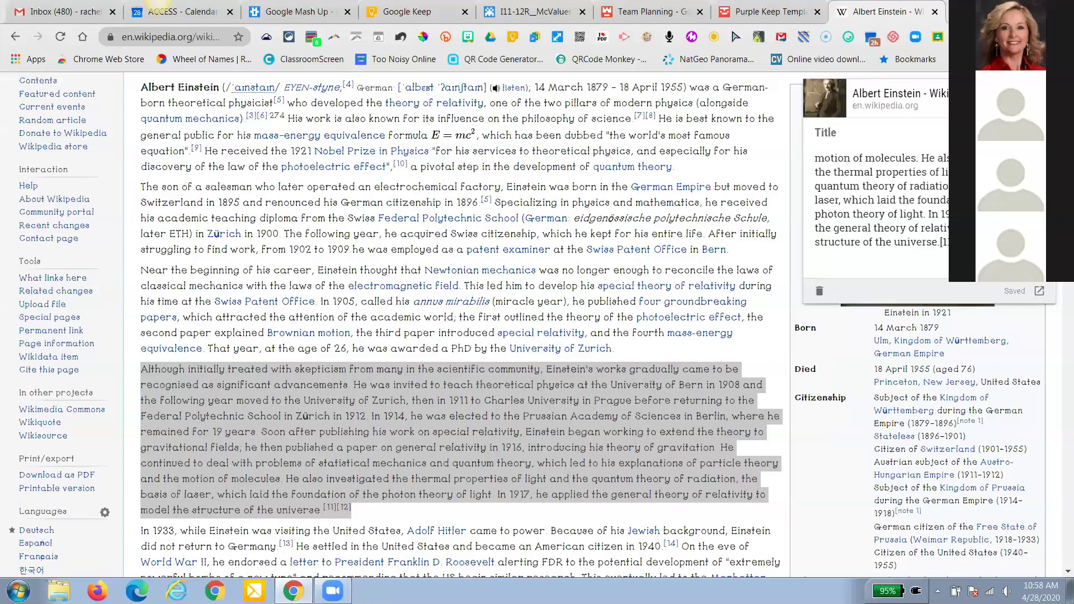
type("Albert Einsten")
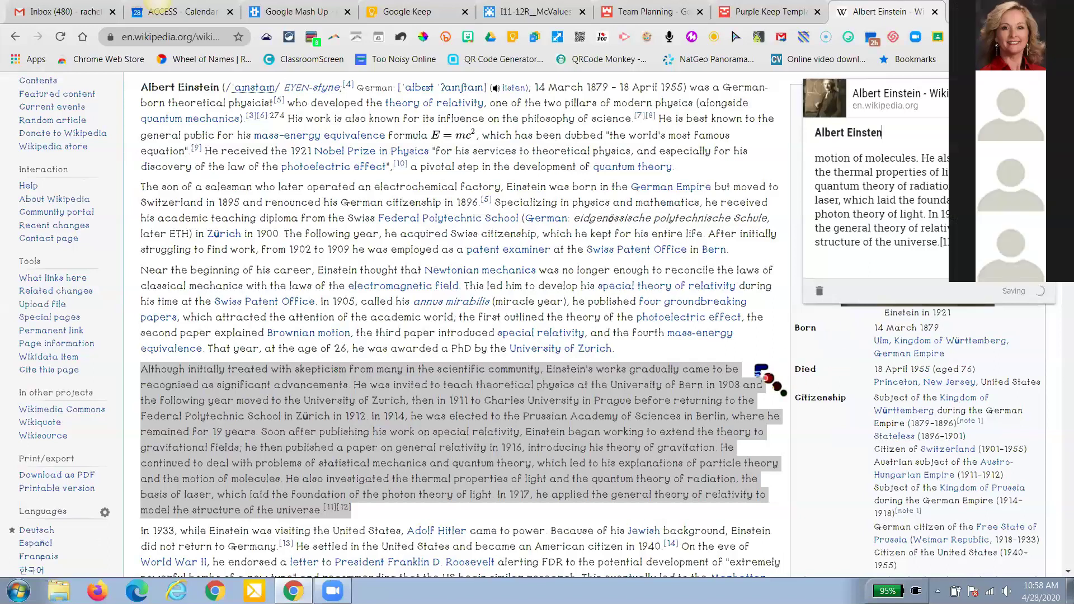
key("Return")
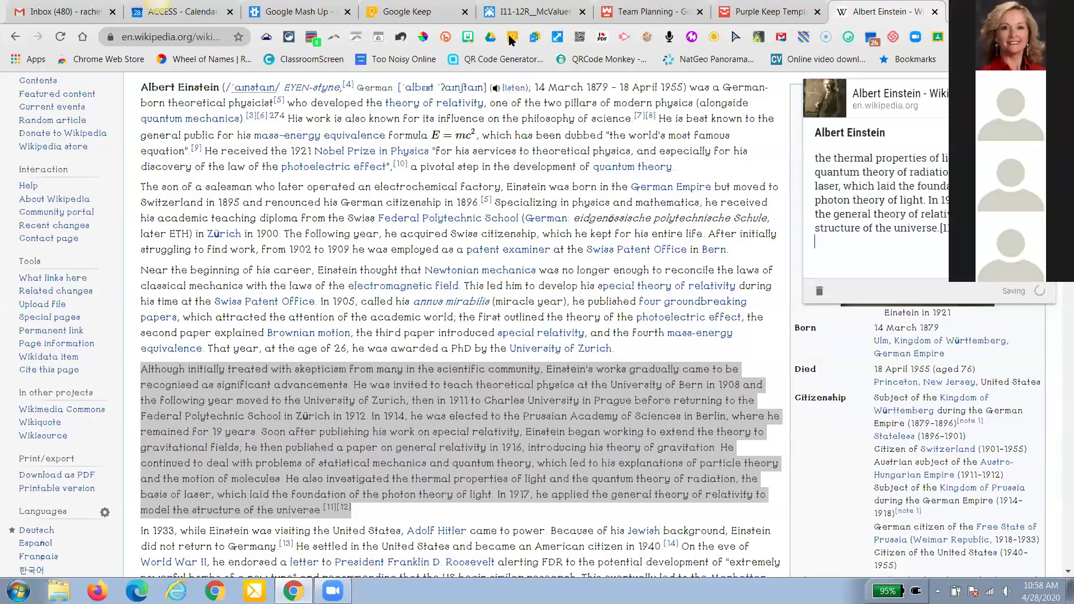
key("Return")
type("#researchreport")
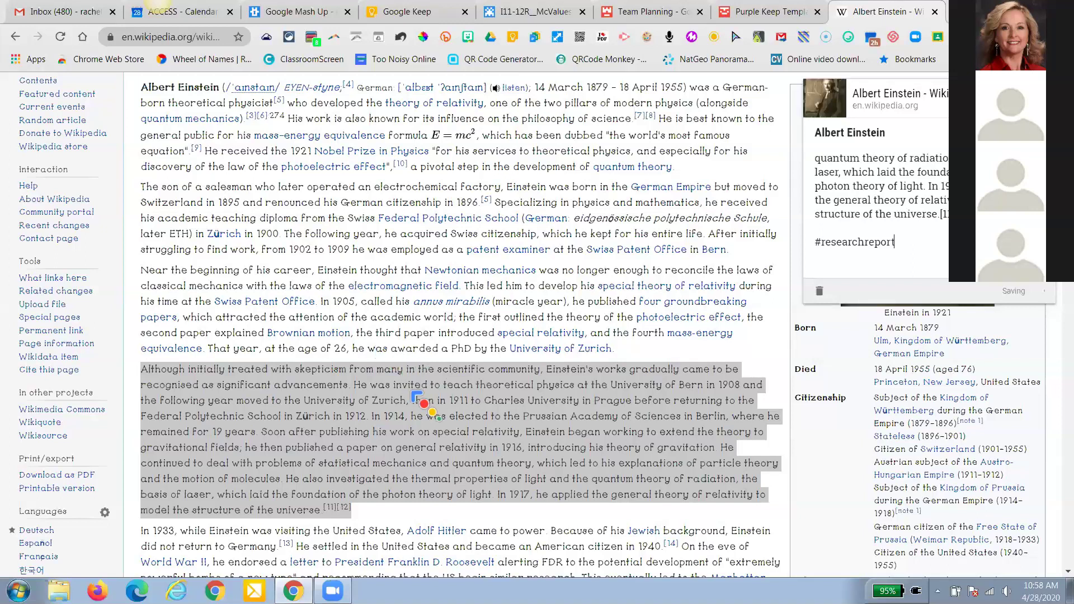
left_click(504, 412)
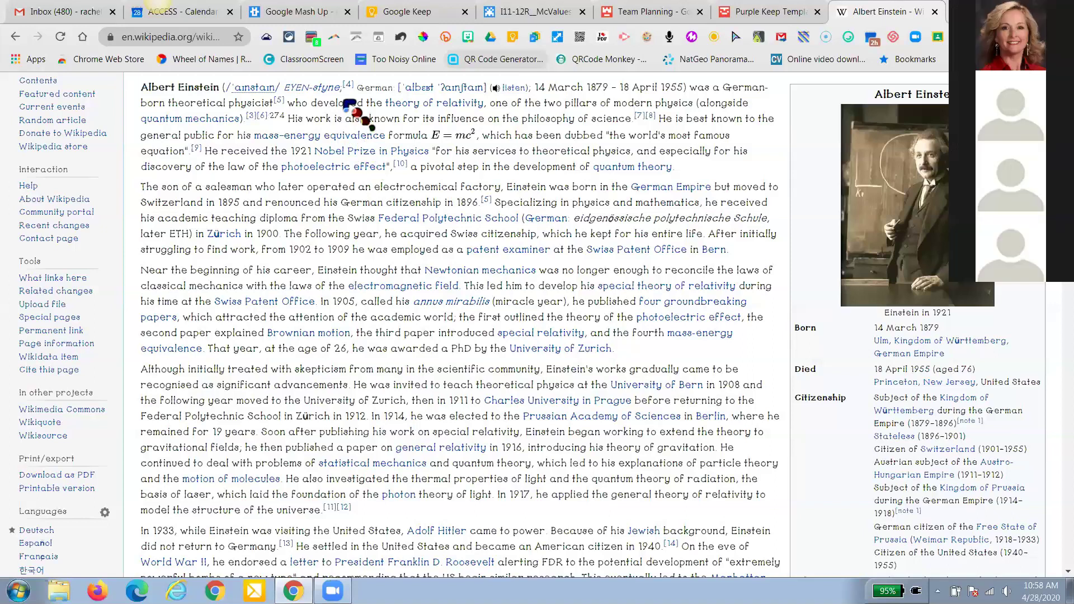
key("ctrl+4")
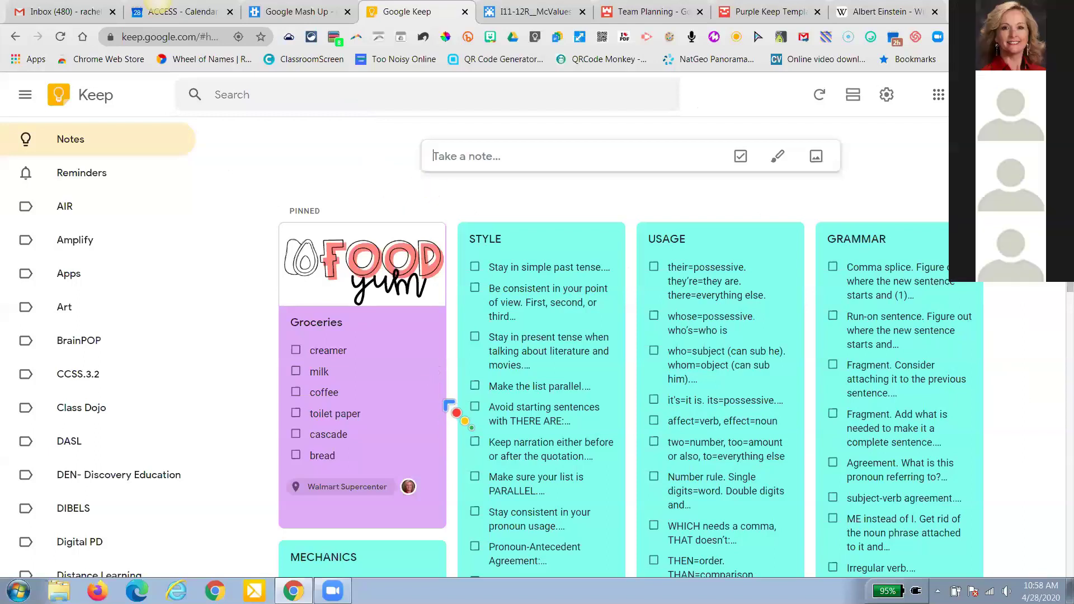
Search Keep for 'eins' to find the Albert Einstein note, then create a blank Google Doc
scroll(448, 403, "down", 10)
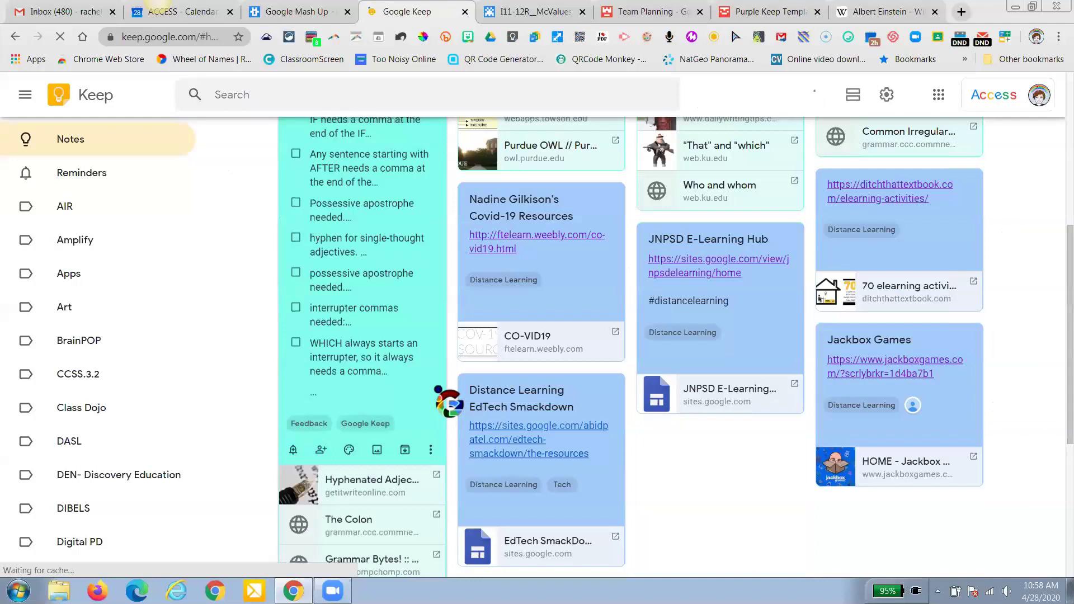
key("slash")
type("eins")
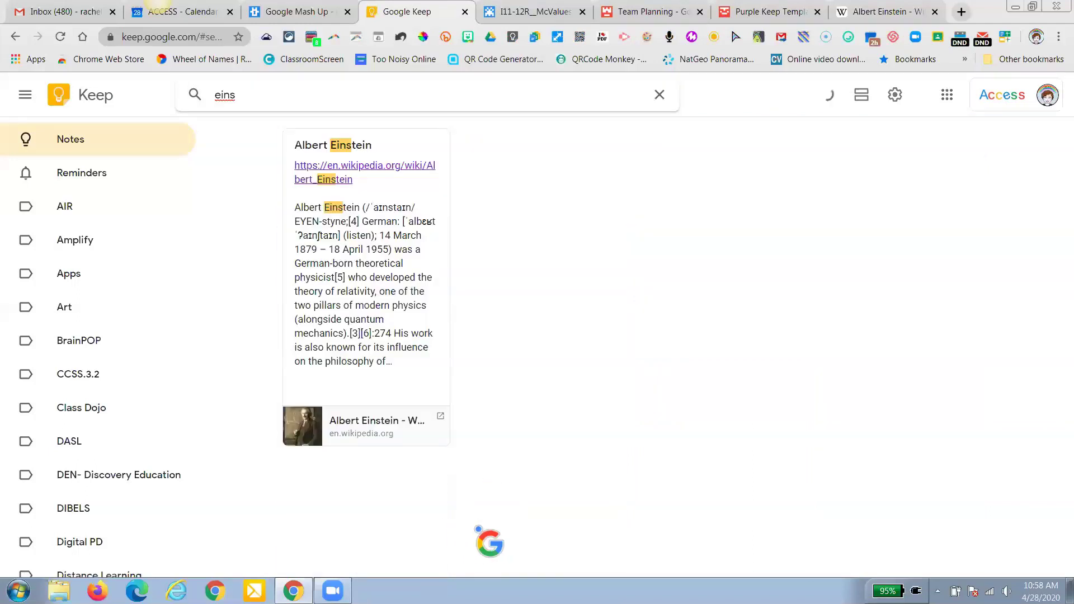
left_click(434, 391)
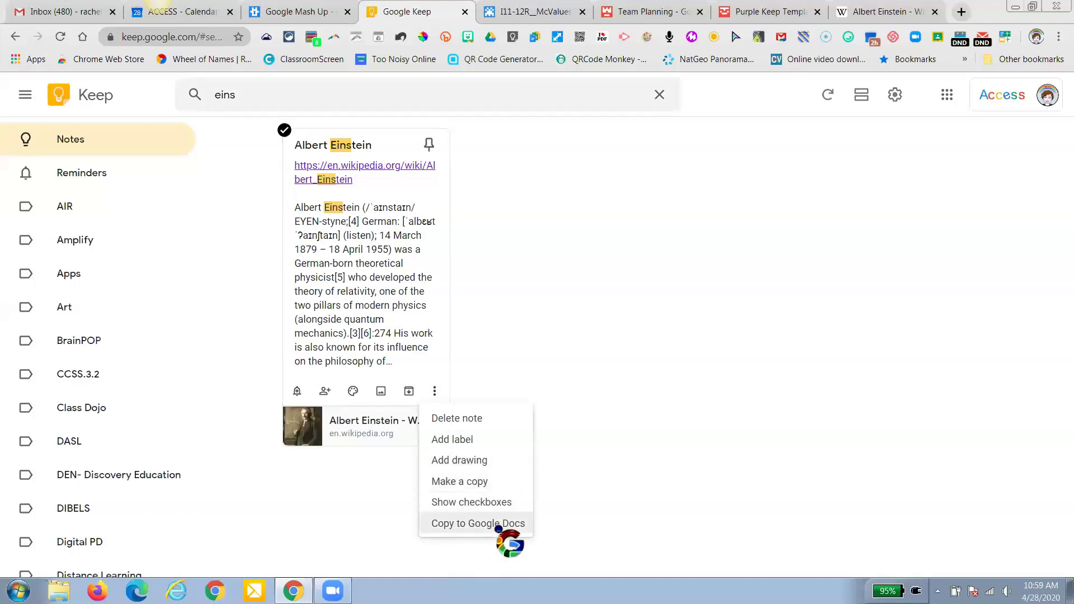
left_click(535, 37)
left_click(519, 71)
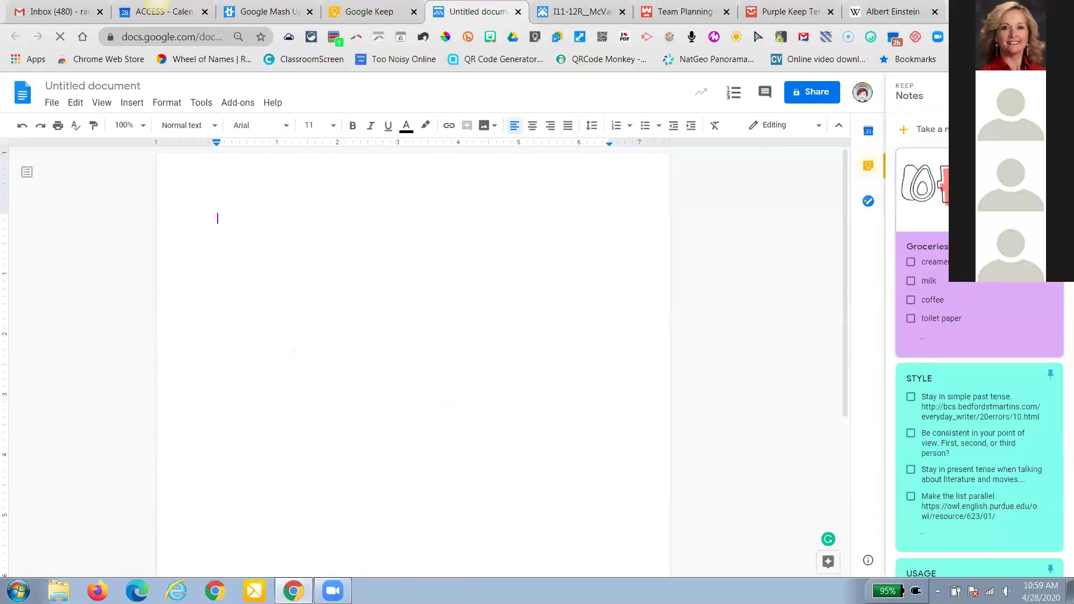
Search the Keep side panel for 'eins' and drag the Albert Einstein note into the document
type("ein")
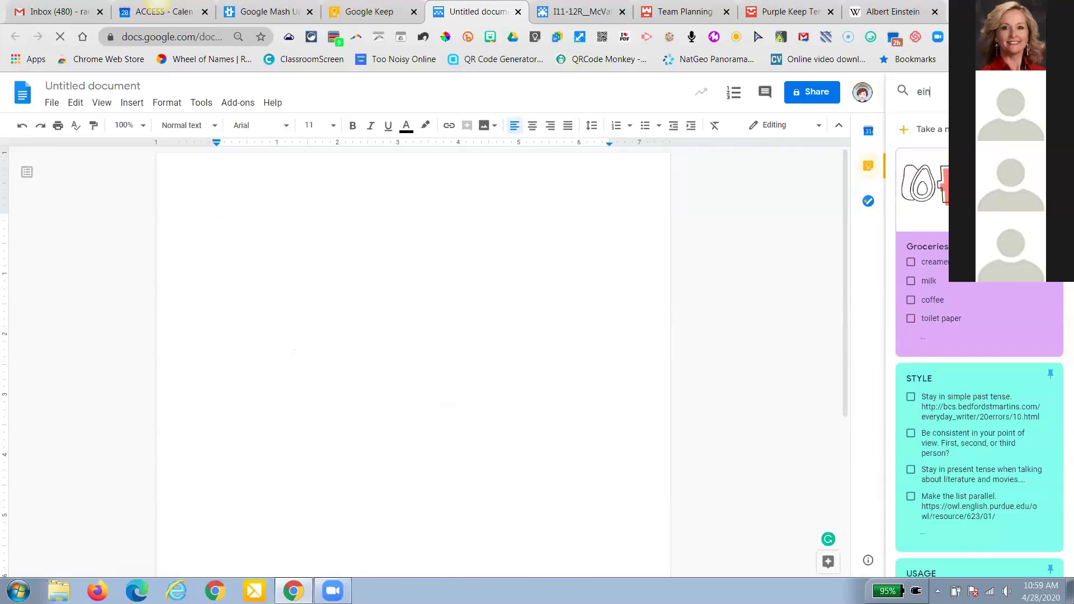
type("s")
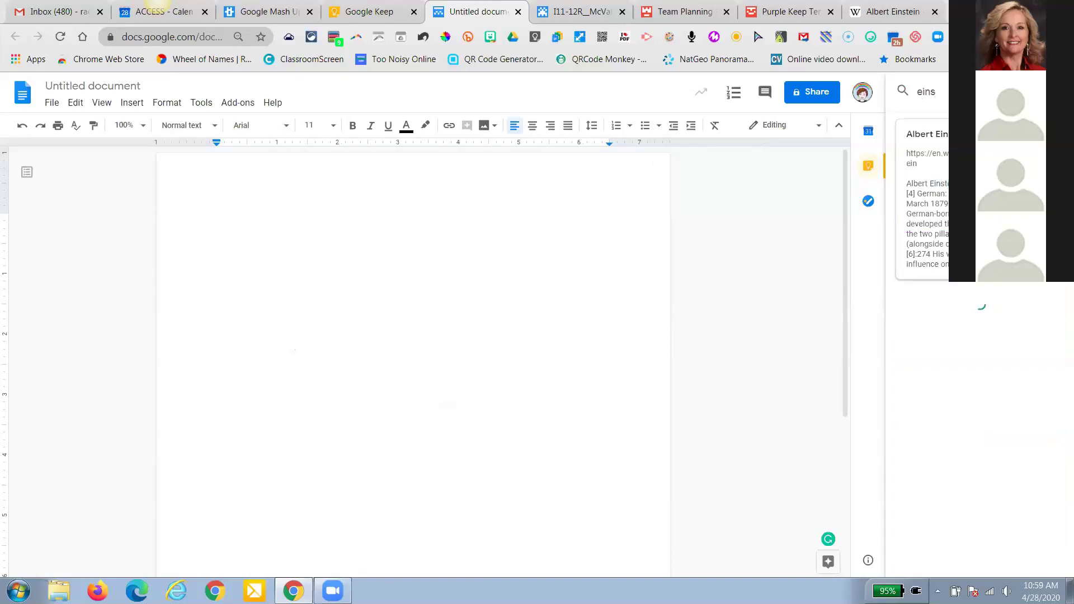
left_click_drag(940, 207, 386, 295)
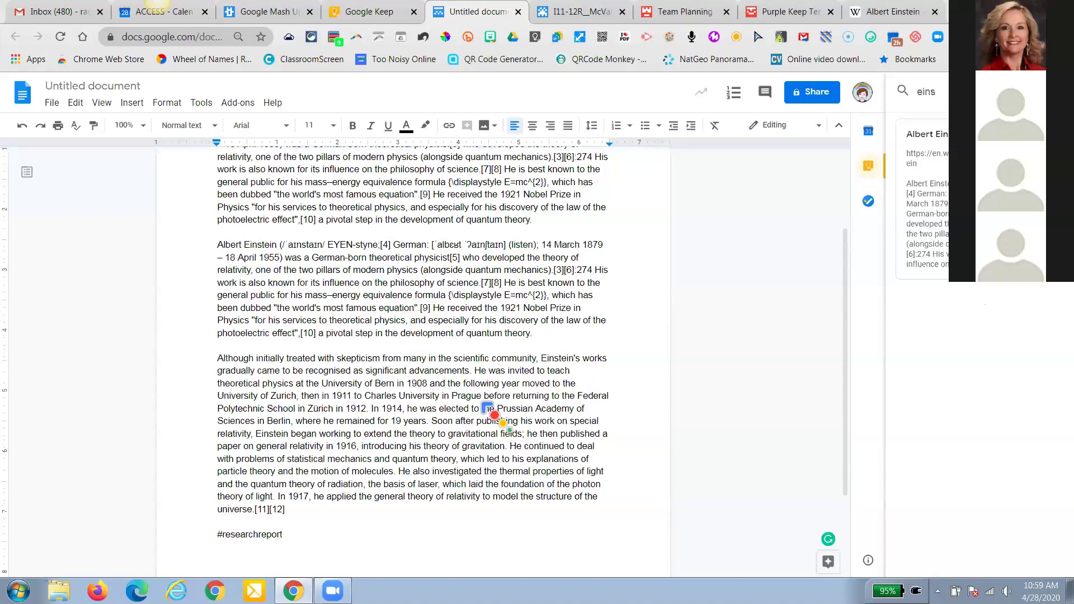
scroll(330, 252, "up", 2)
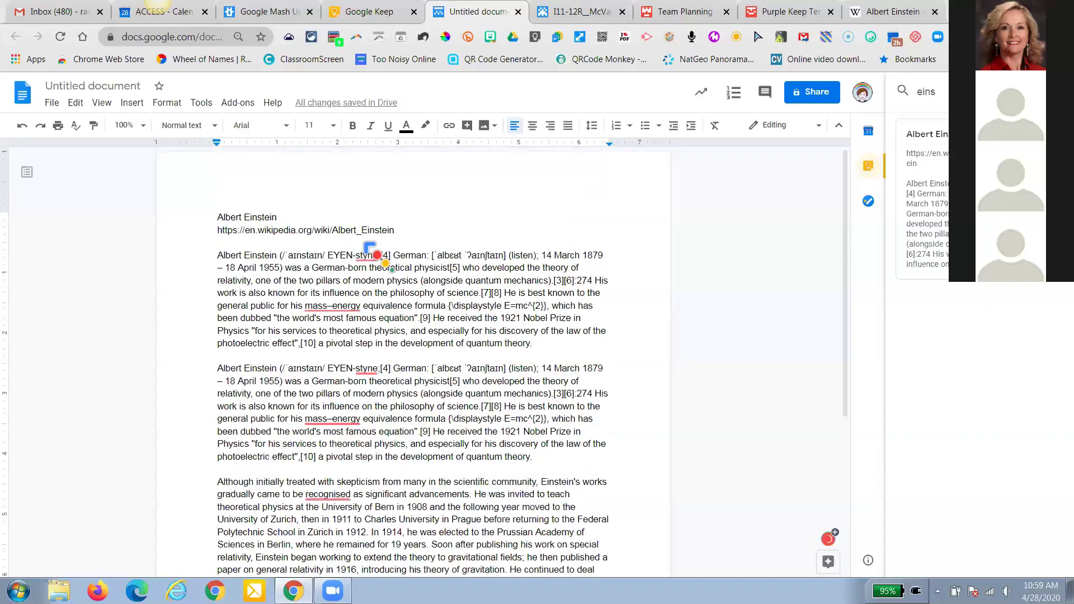
scroll(367, 249, "down", 1)
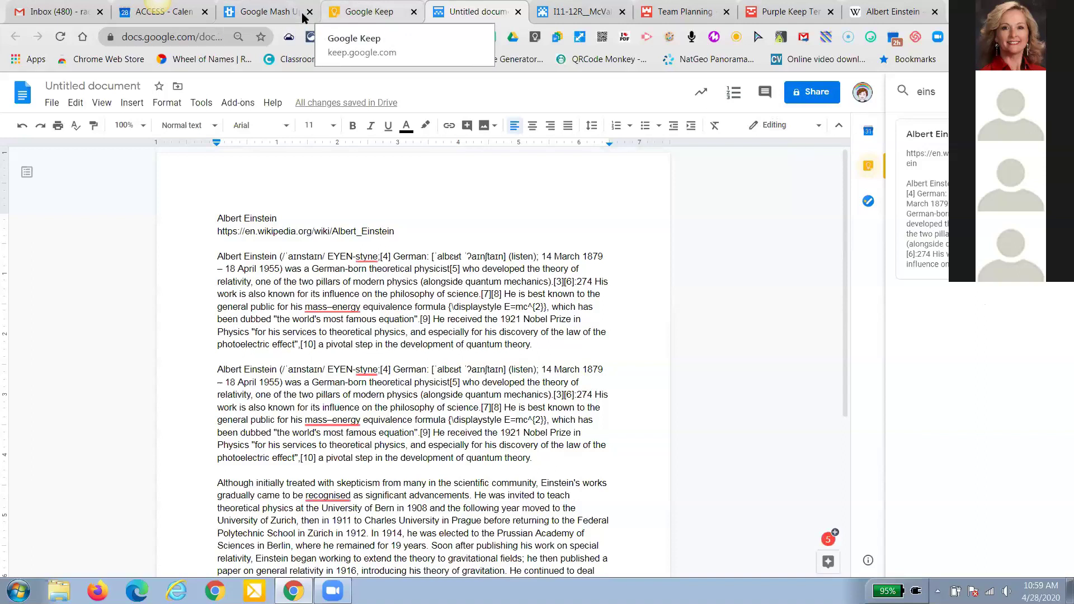
left_click(361, 10)
Clear the Keep search and enable the Category Tabs for Google Keep extension
left_click(70, 139)
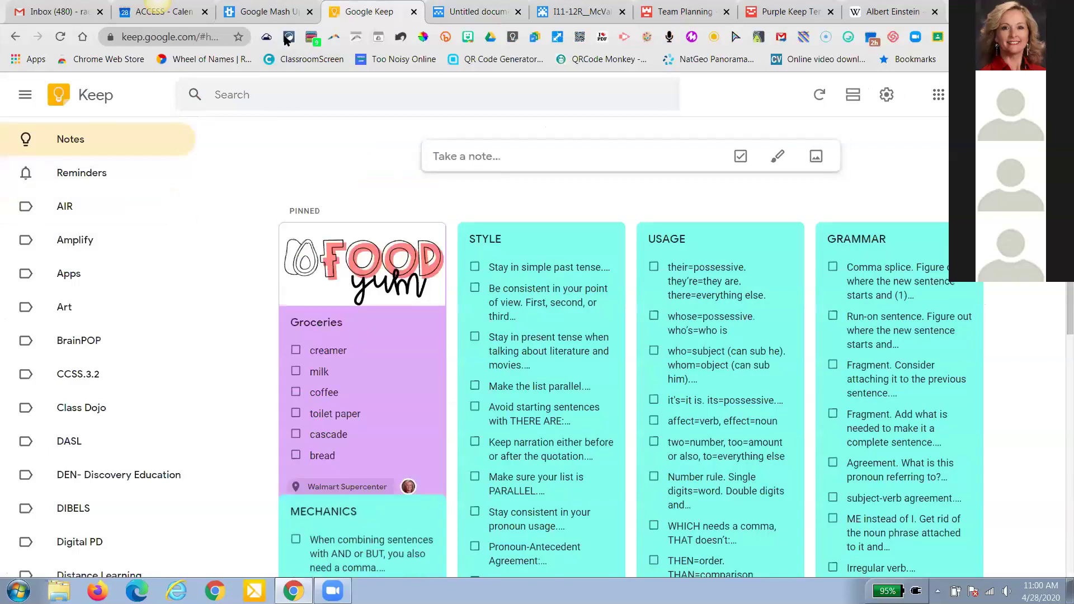
left_click(288, 38)
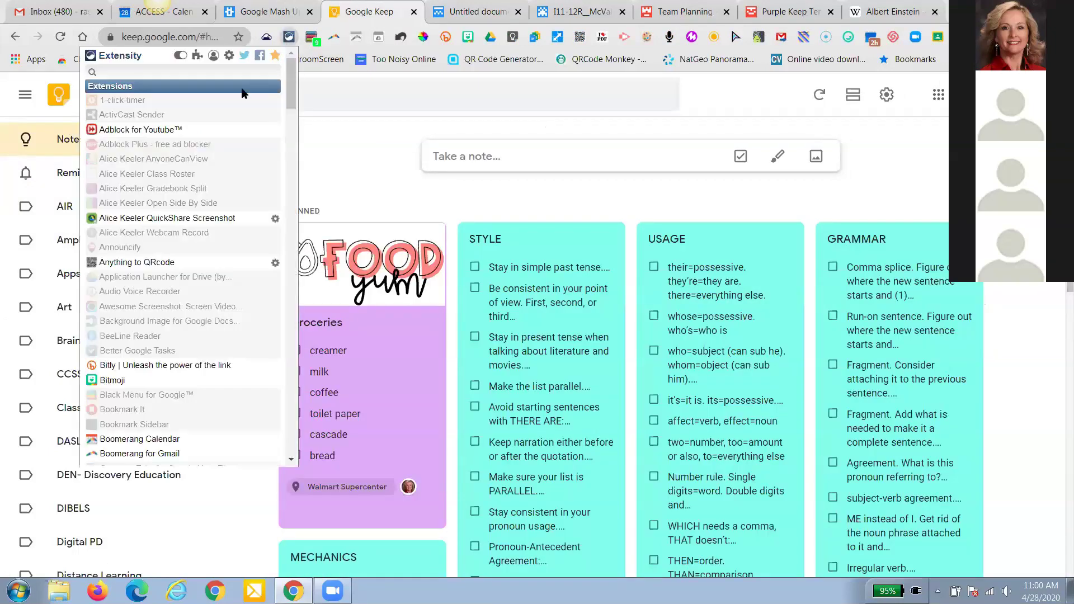
scroll(219, 276, "down", 2)
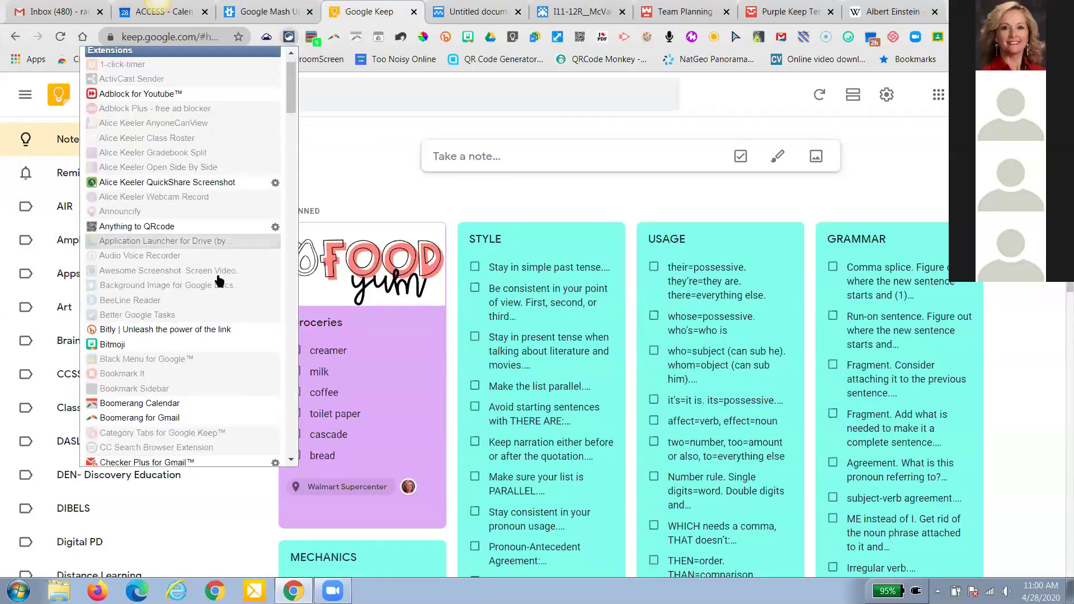
scroll(196, 331, "down", 1)
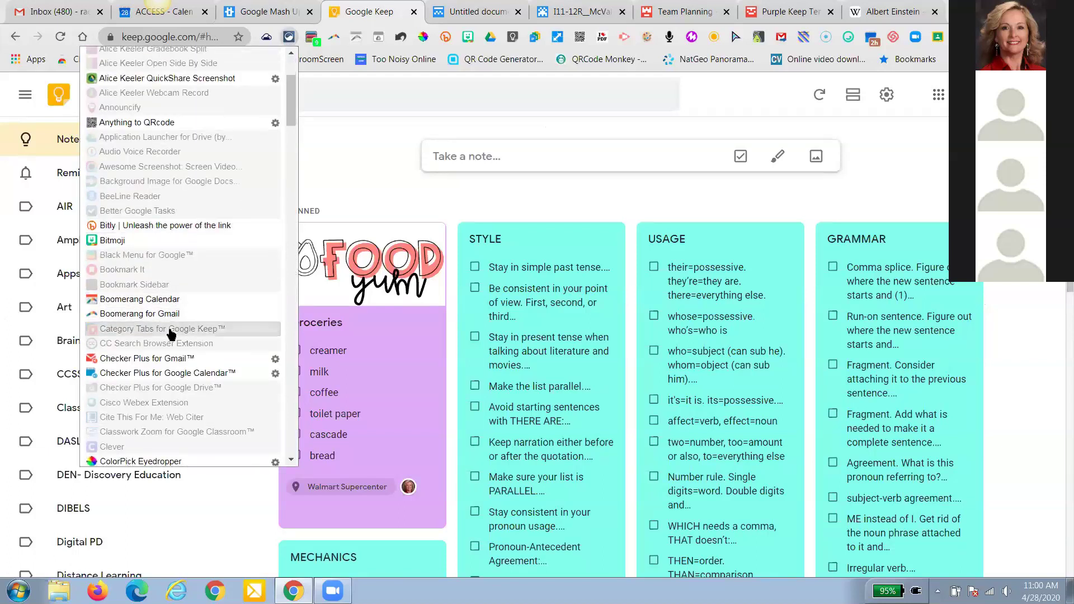
left_click(171, 334)
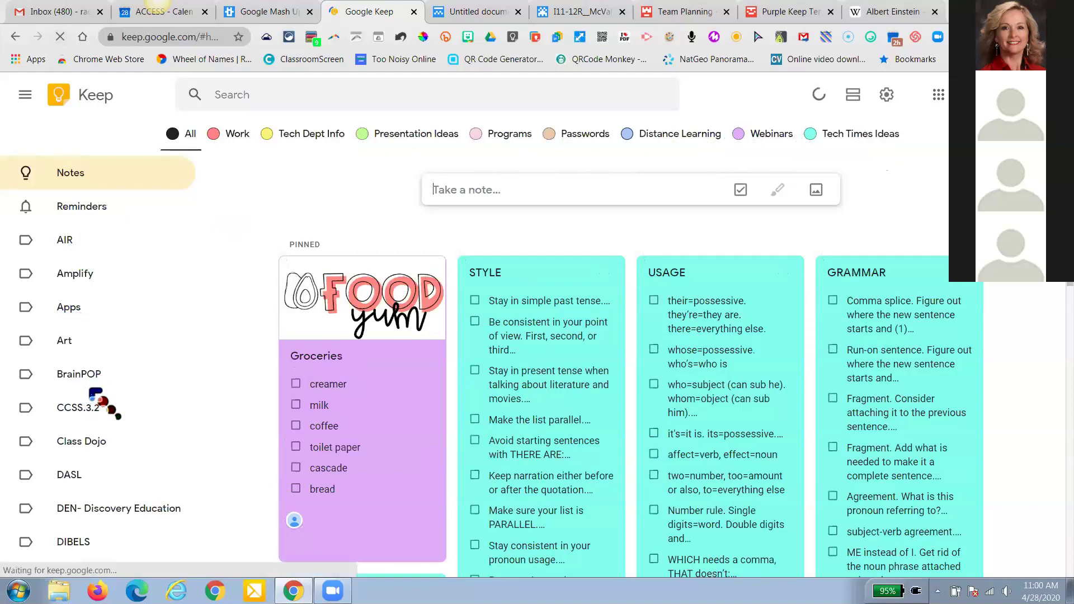
Open Customise categories to show the eight colour categories from Red to Teal
scroll(95, 392, "down", 6)
scroll(91, 389, "down", 10)
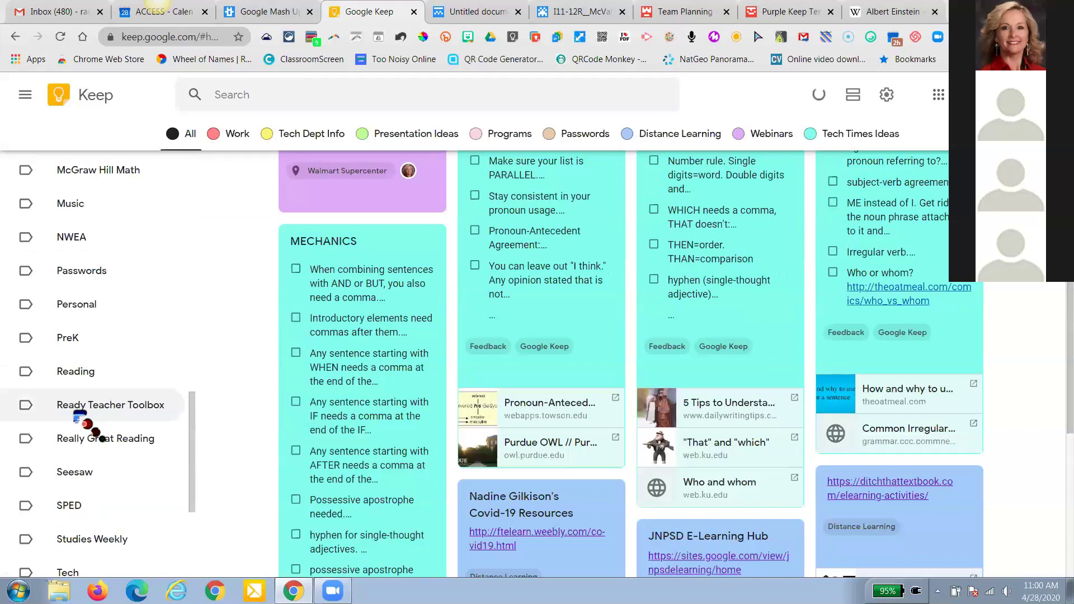
scroll(89, 428, "down", 6)
scroll(90, 430, "down", 3)
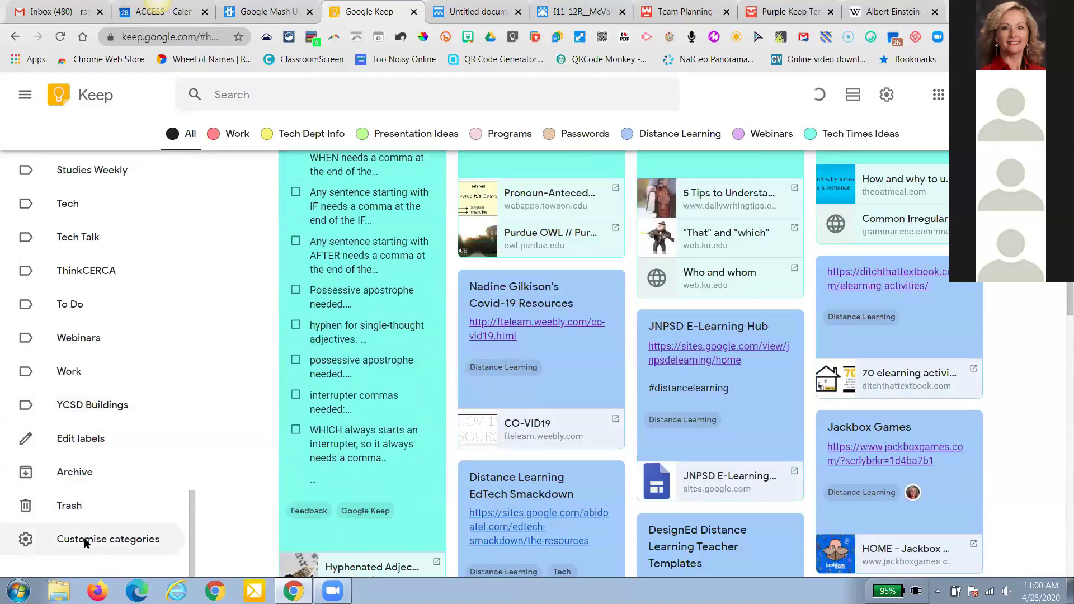
left_click(116, 541)
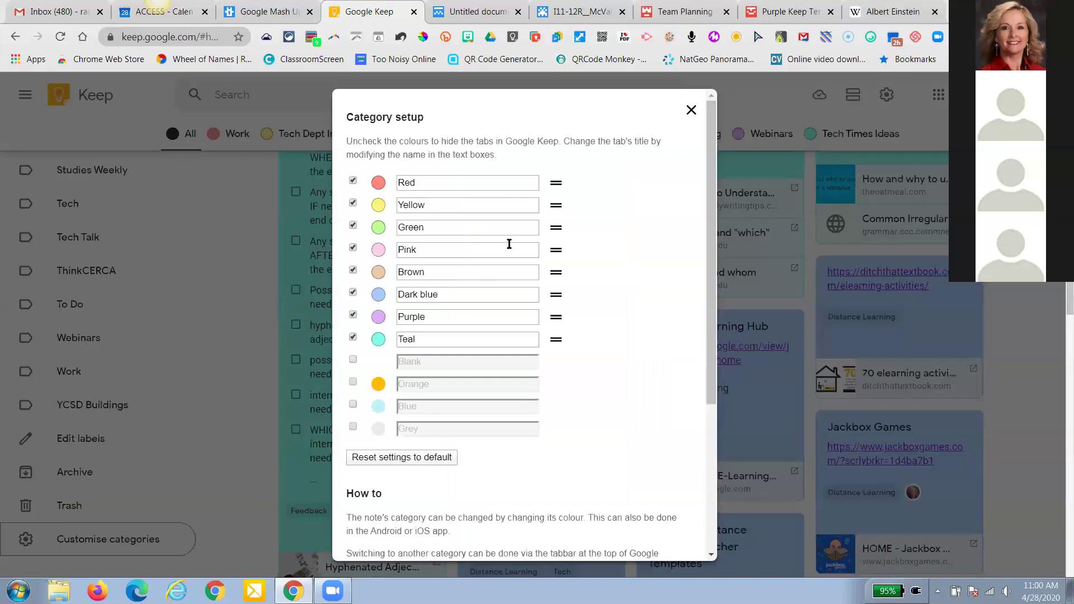
Close the category setup and filter the notes by the Tech Dept Info category tab
left_click(691, 110)
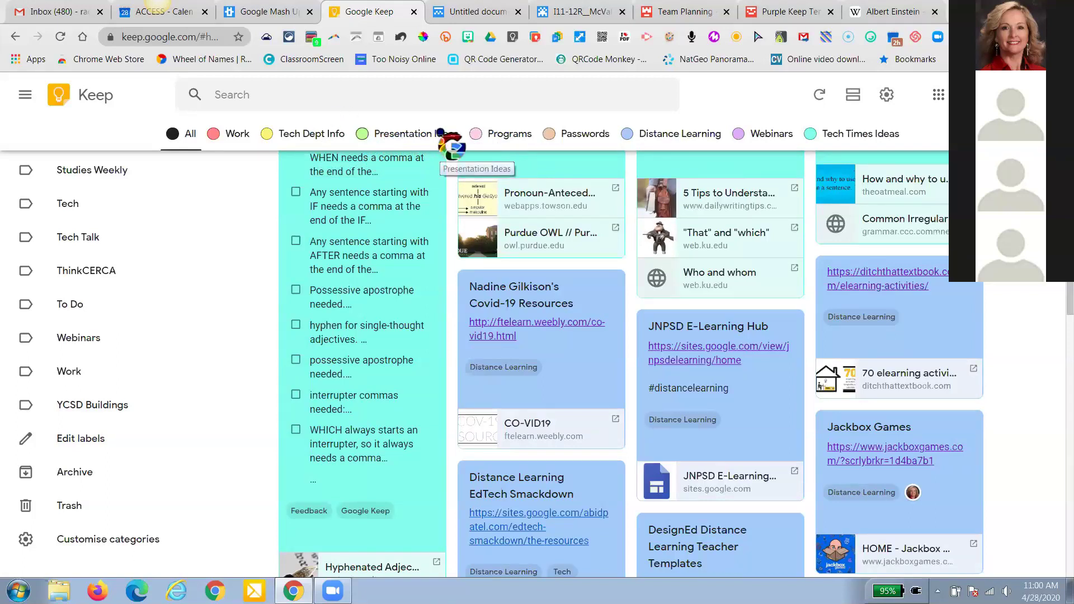
left_click(283, 135)
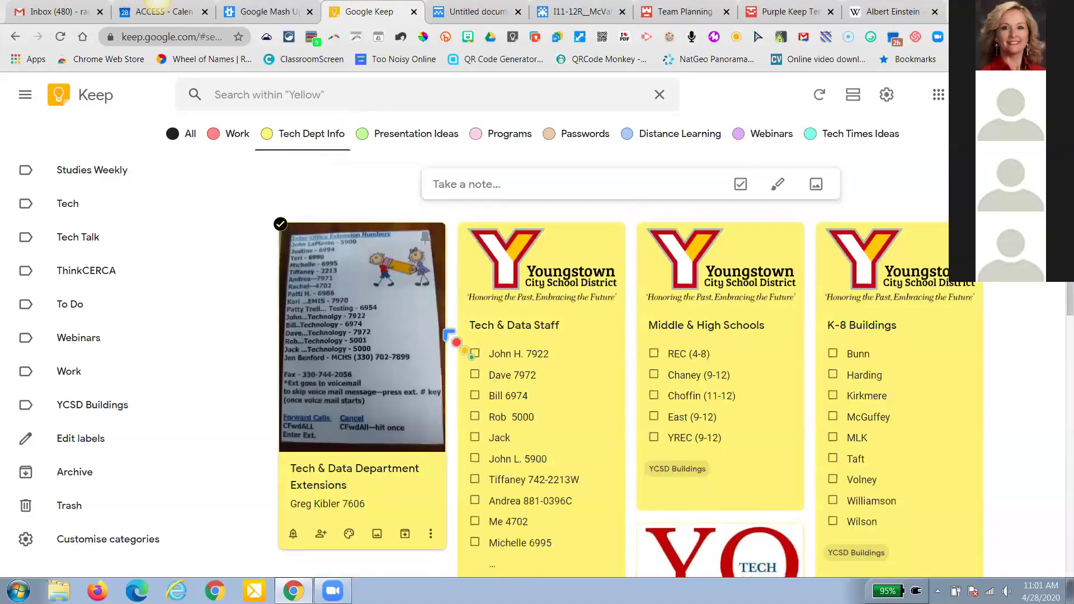
scroll(655, 147, "down", 6)
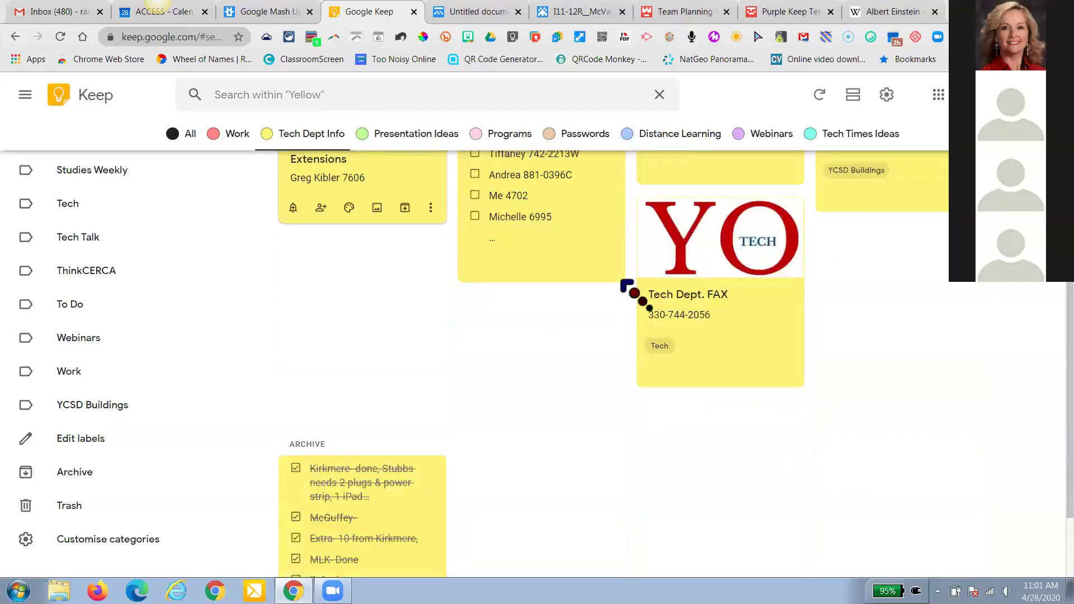
scroll(640, 411, "up", 6)
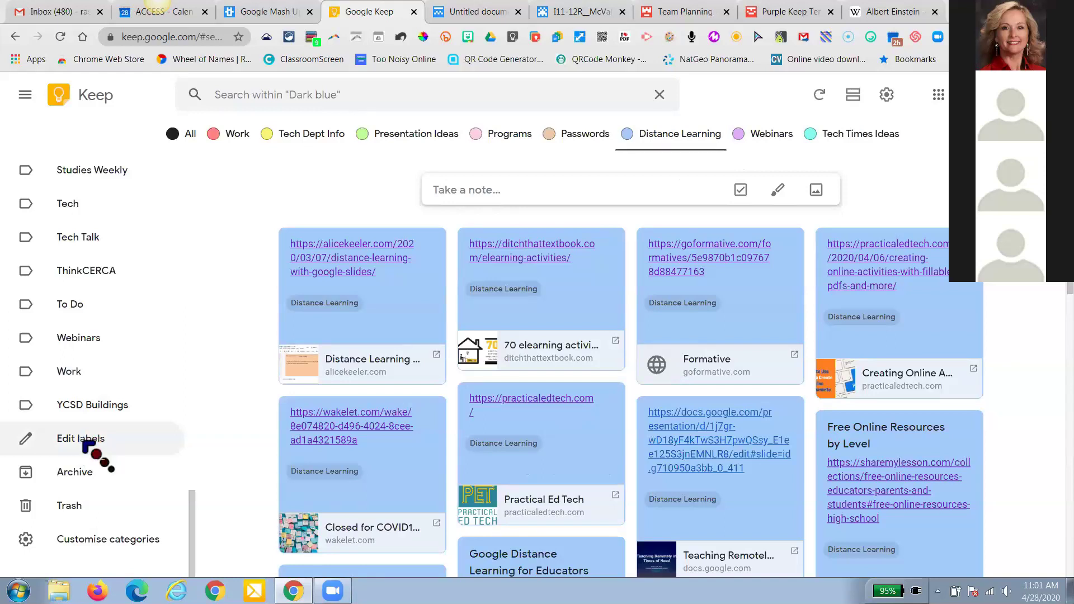
left_click(85, 442)
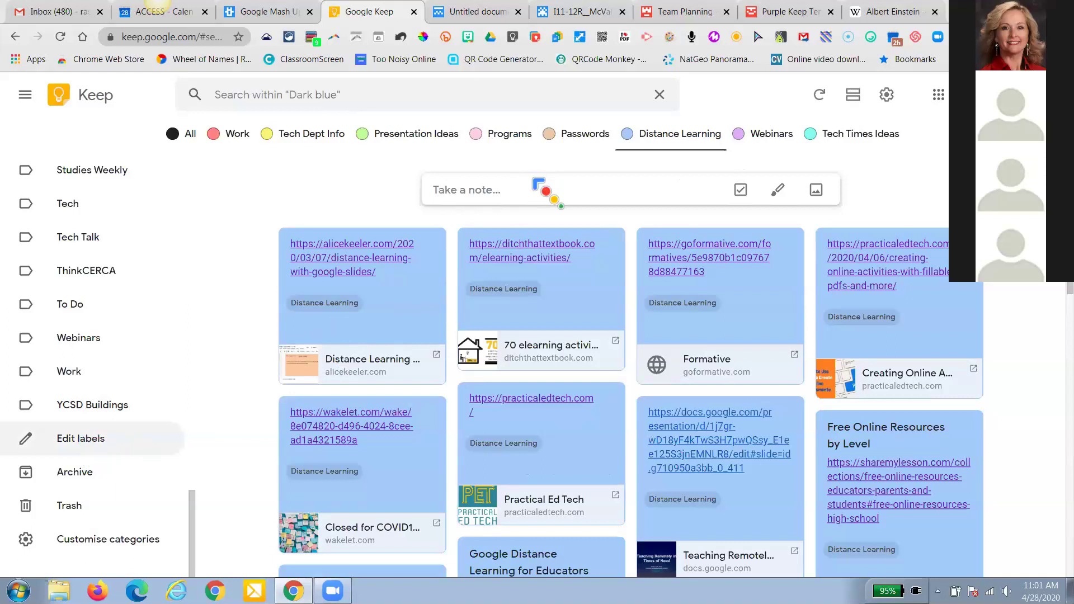
type("Books")
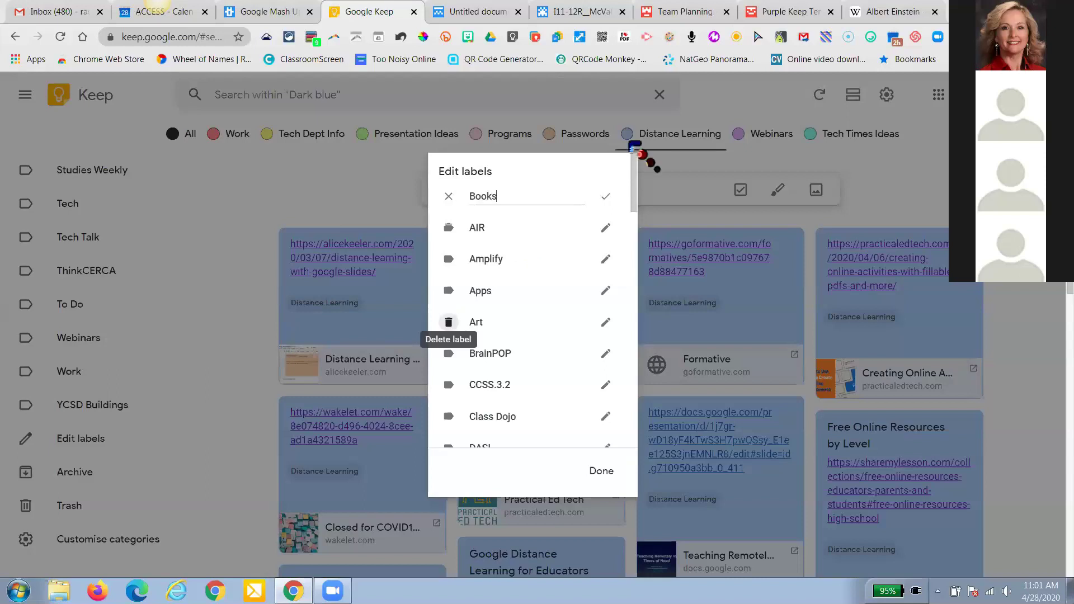
left_click(627, 181)
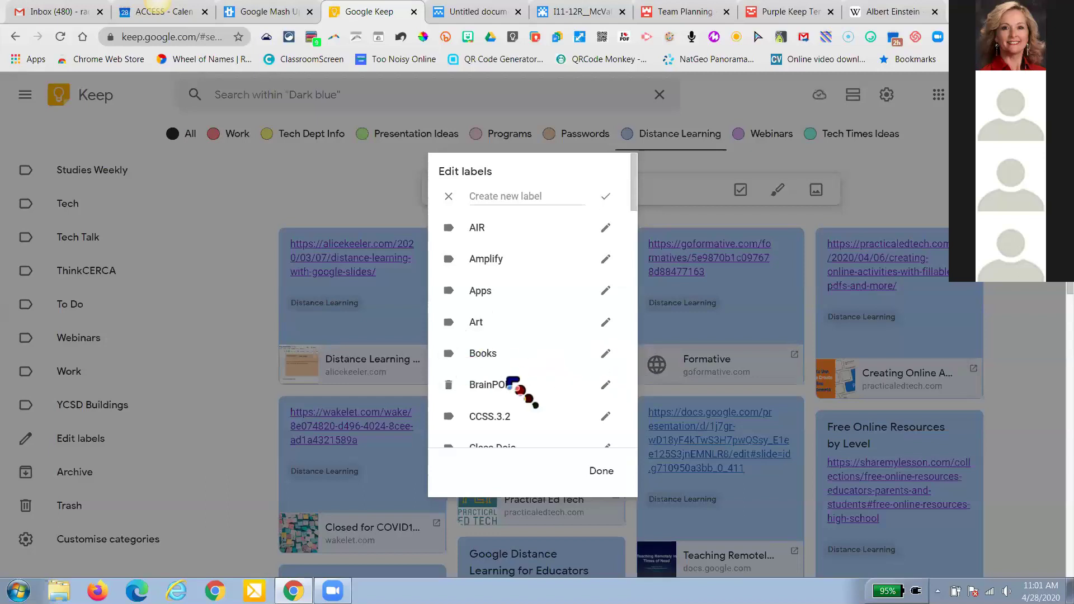
left_click(606, 354)
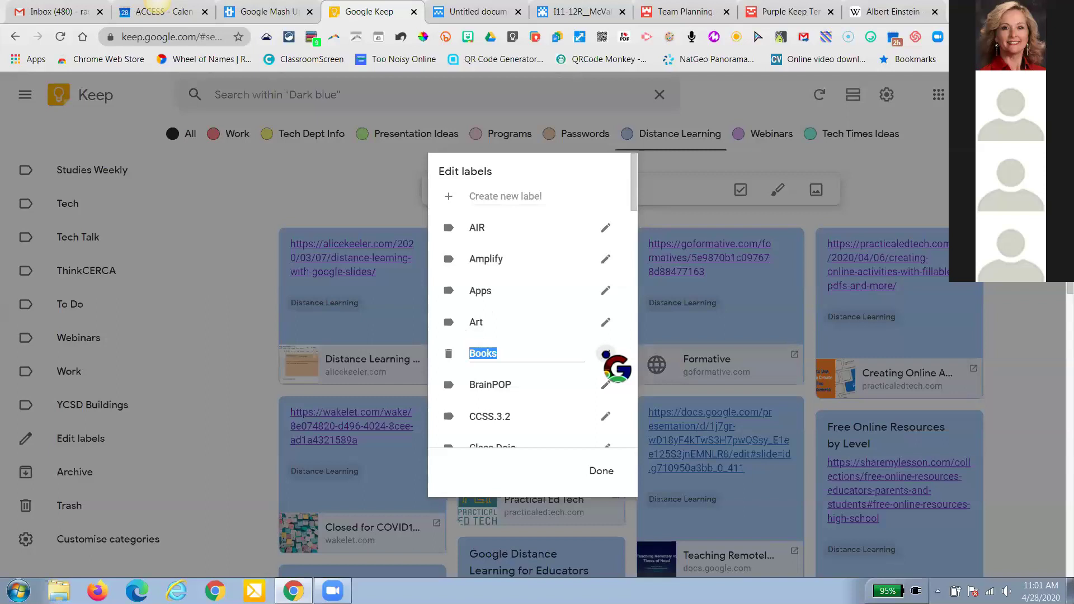
left_click(448, 354)
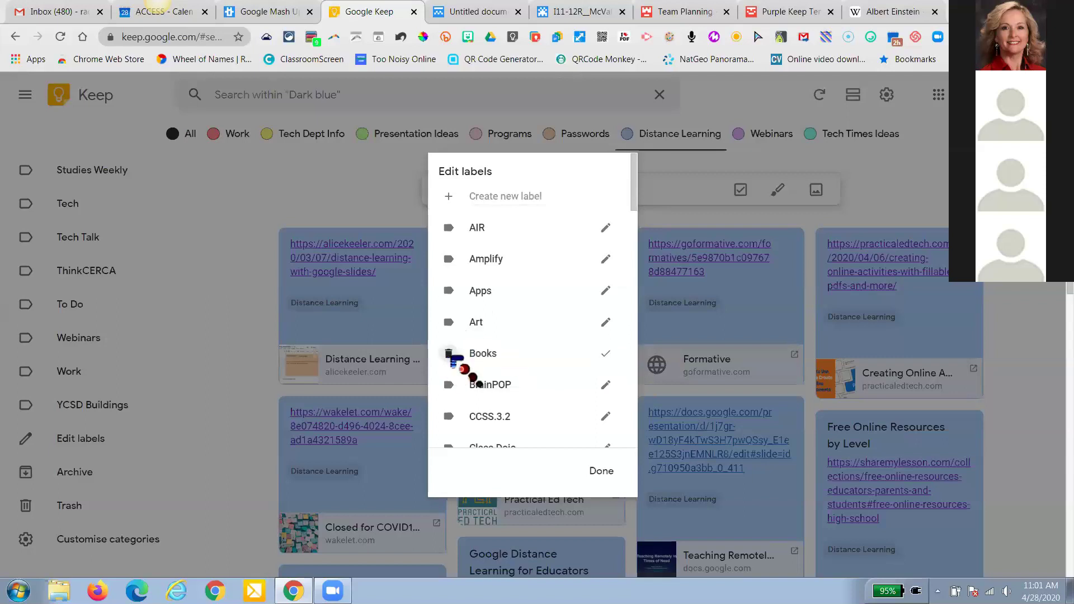
left_click(449, 354)
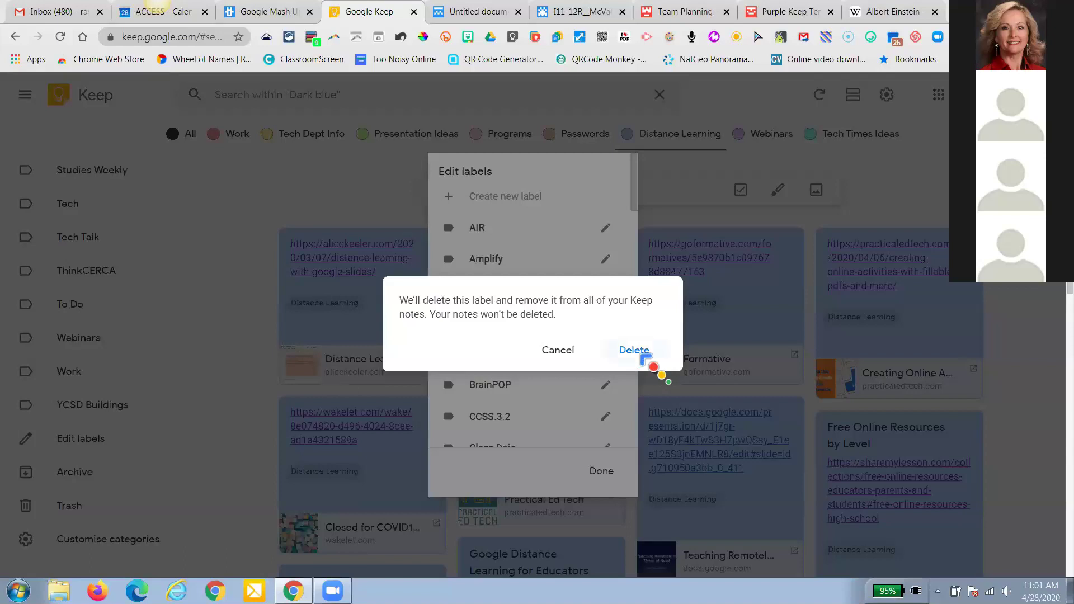
left_click(634, 351)
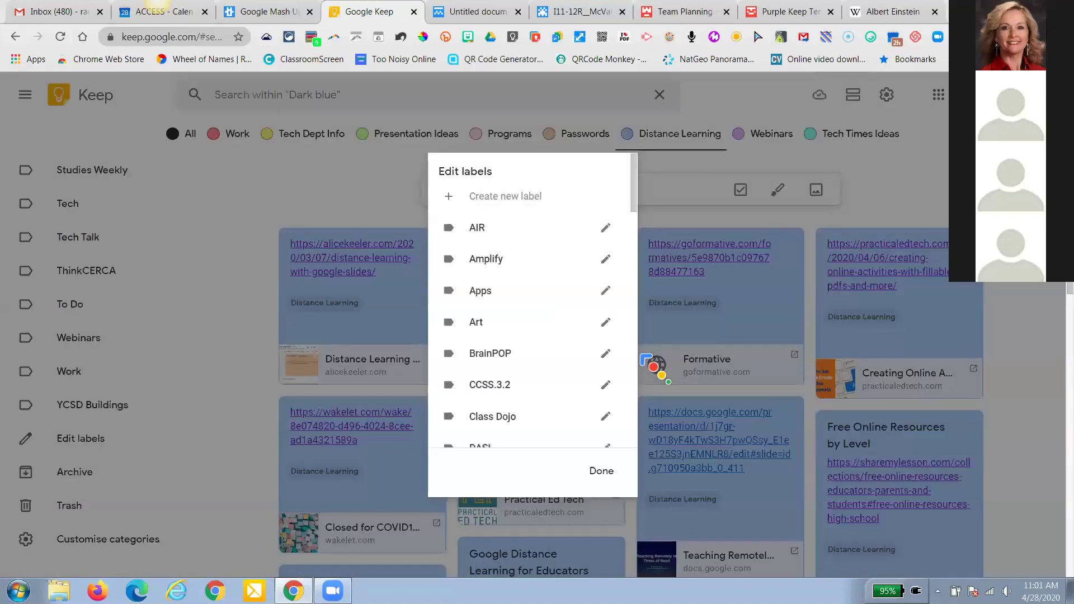
left_click(417, 263)
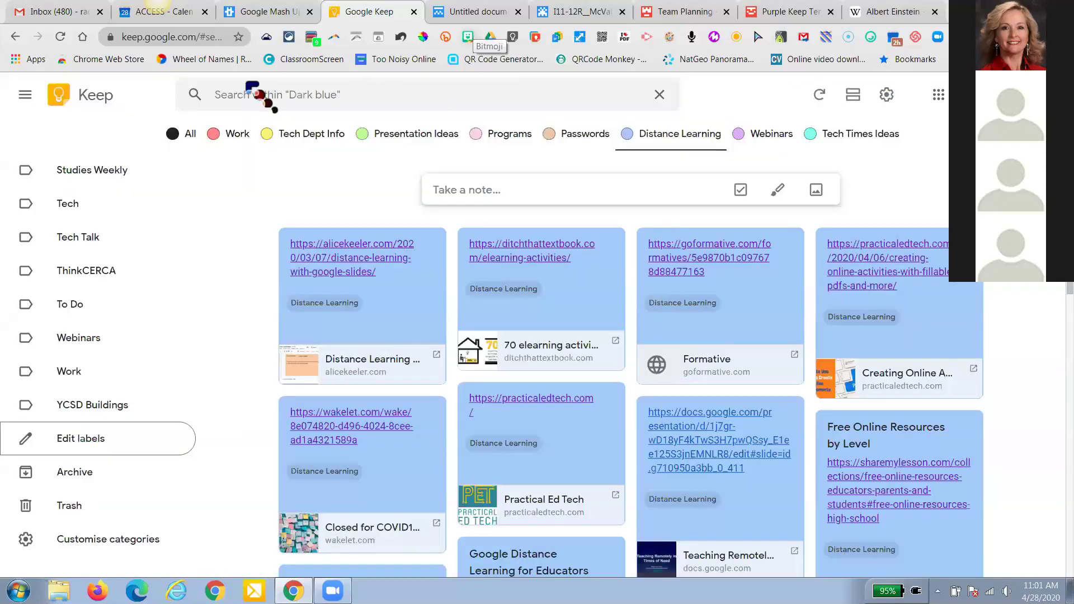
Open the GoNoodle password reset email in the Gmail inbox
left_click(124, 15)
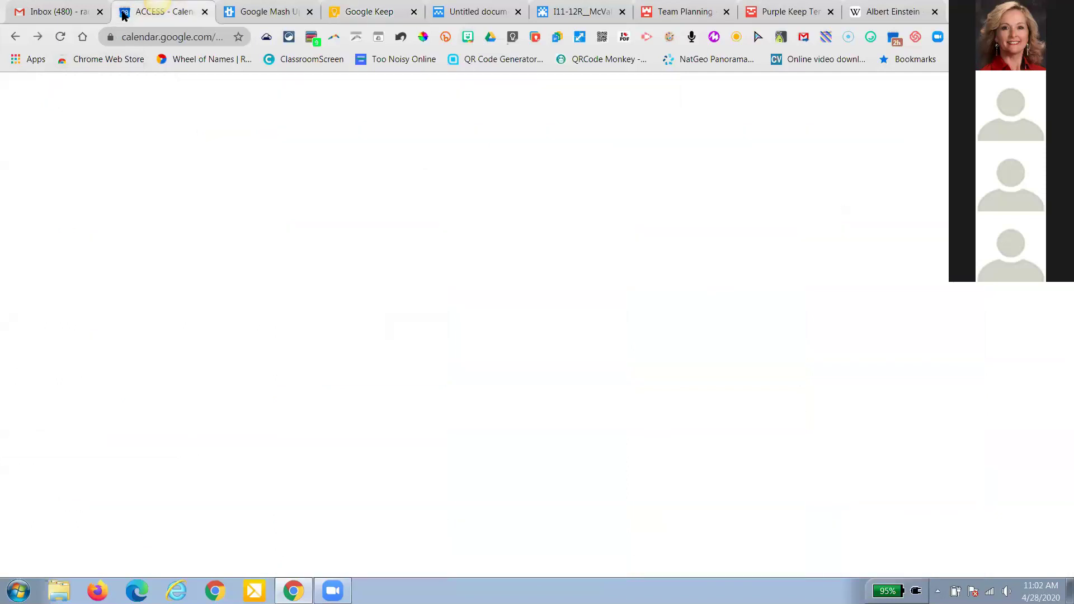
left_click(31, 7)
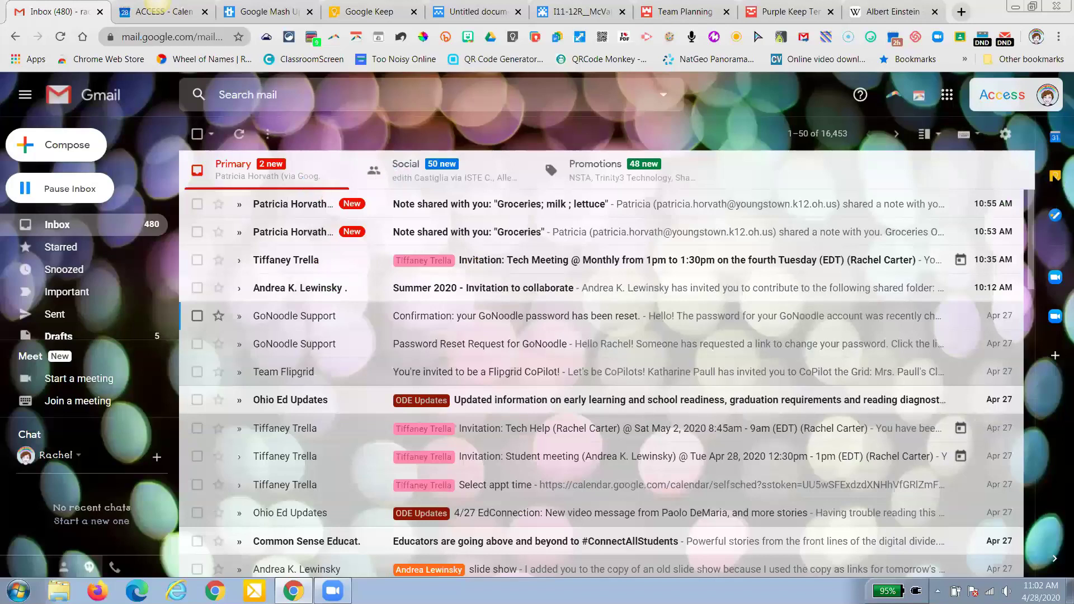
key("j")
key("o")
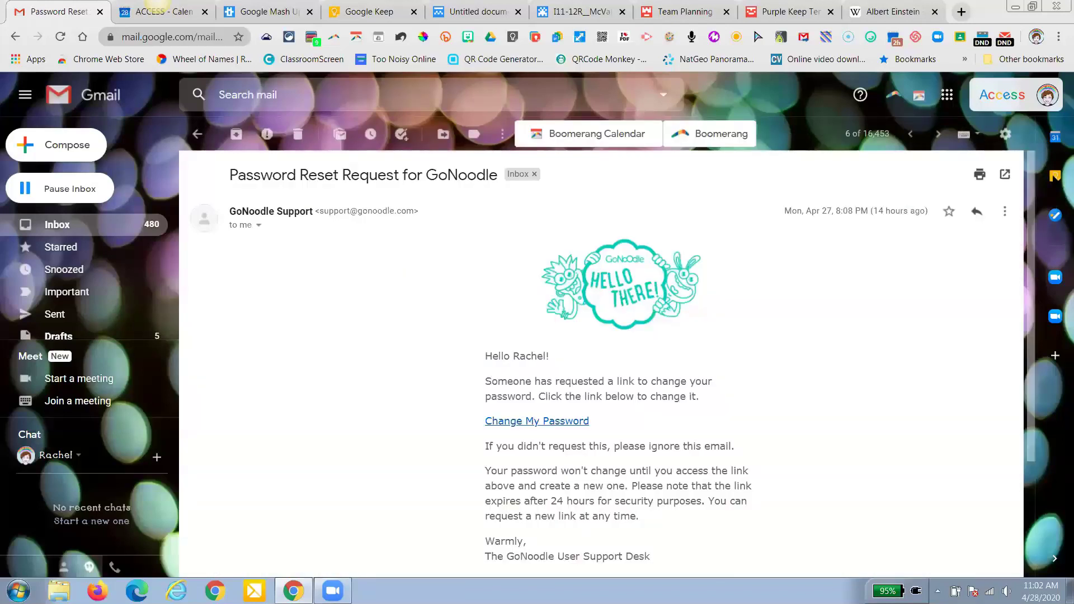
Save a new Keep note titled T, linked to this email, from the side panel
left_click(1055, 175)
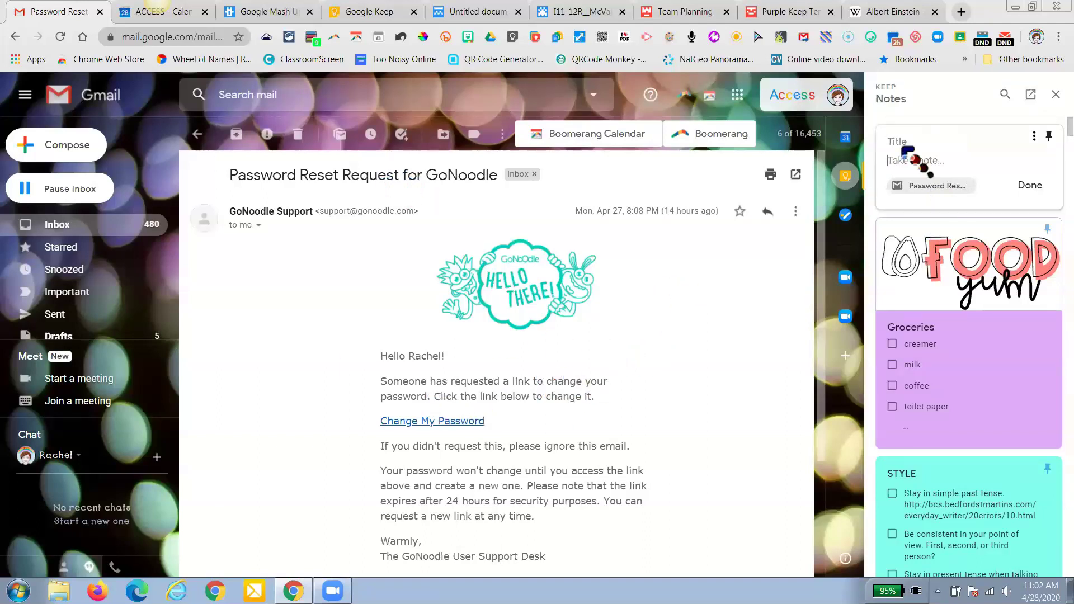
type("T")
type("jfdlkfkdlkfs")
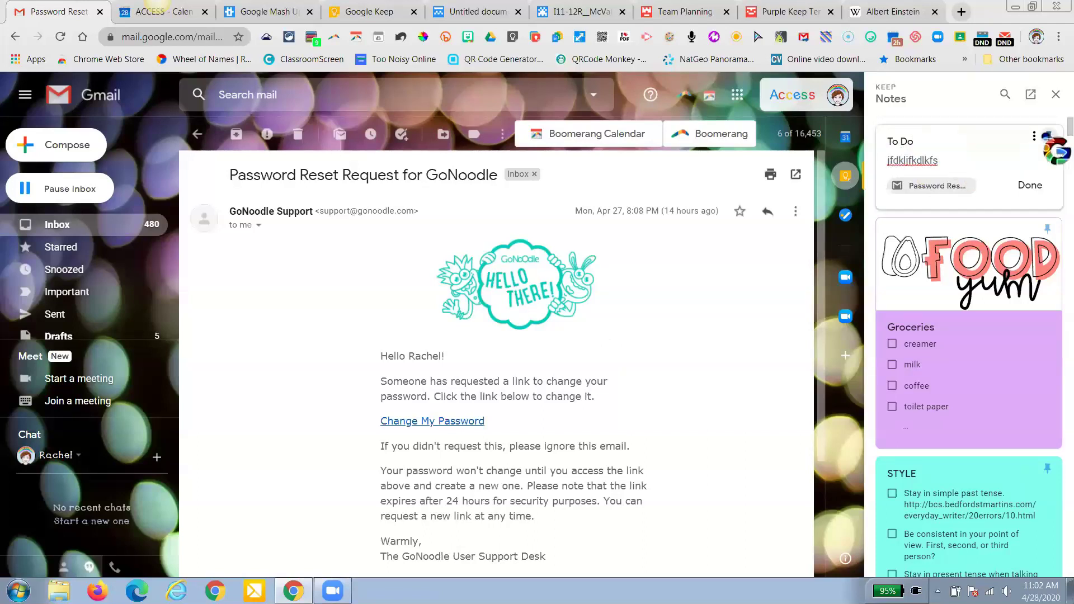
key("BackSpace")
key("BackSpace")
key("BackSpace")
key("BackSpace")
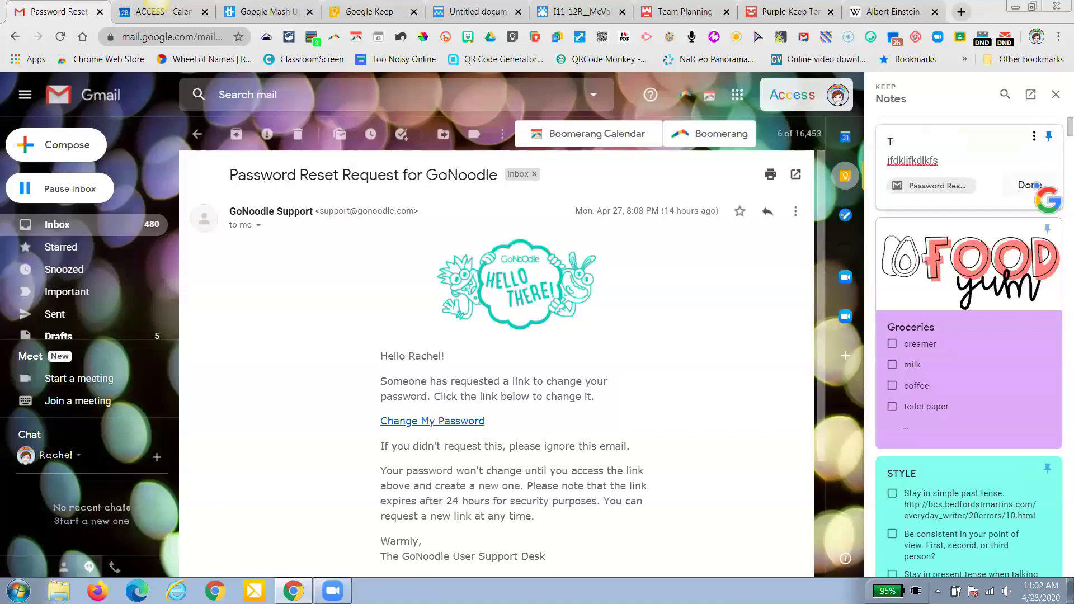
left_click(1030, 185)
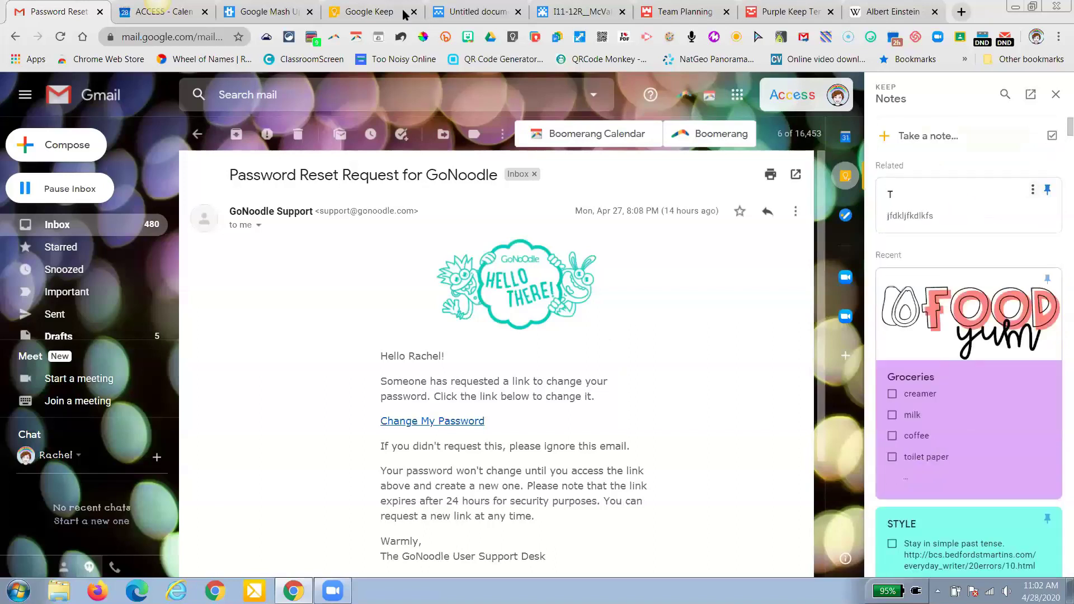
Back in Keep, reload to show all notes via the Category Tabs extension
left_click(355, 9)
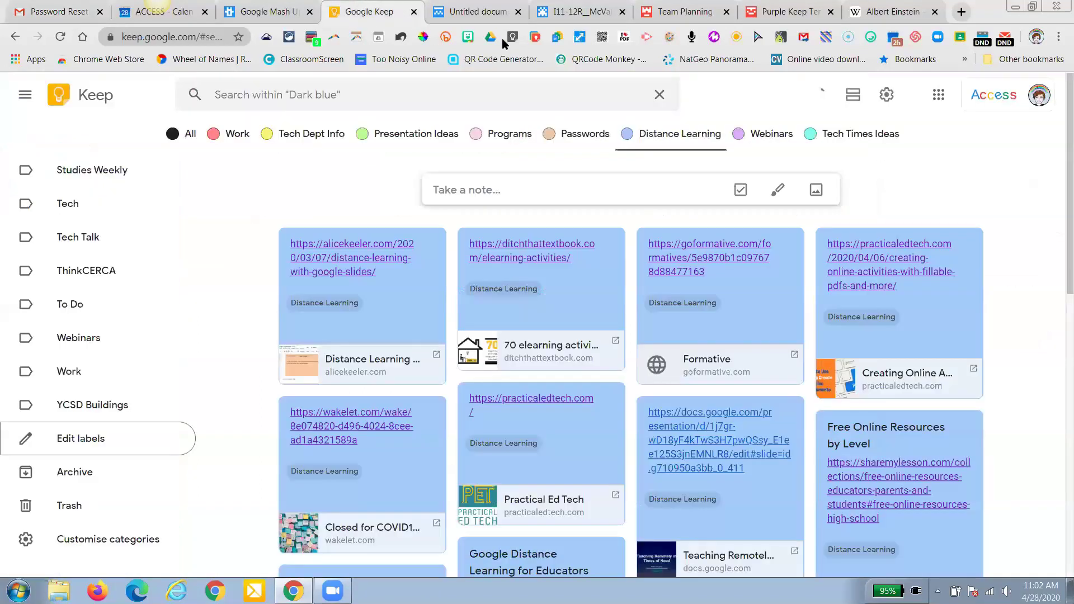
right_click(532, 37)
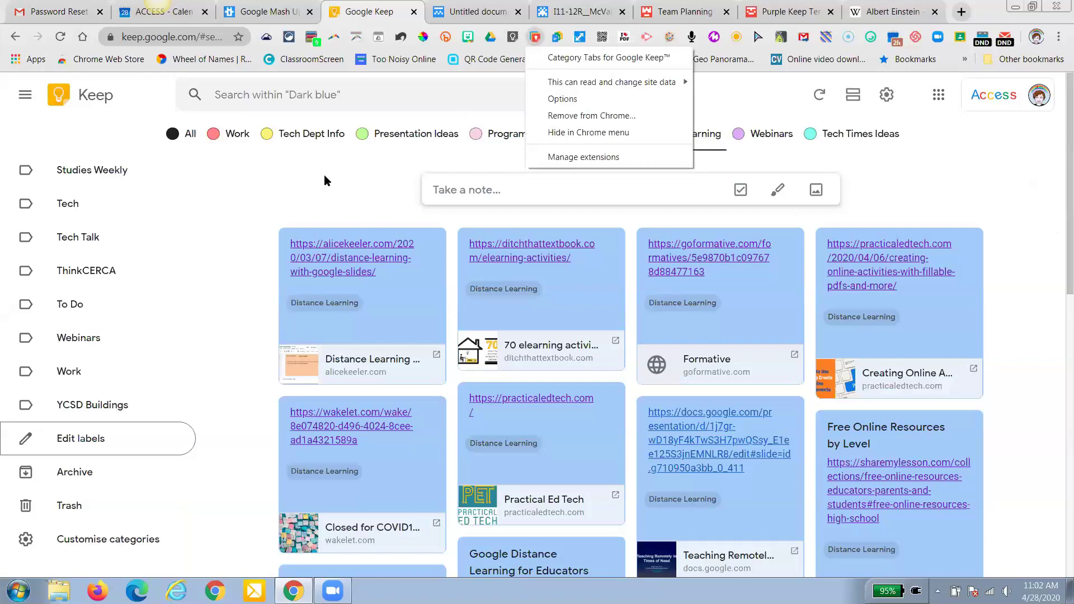
left_click(84, 95)
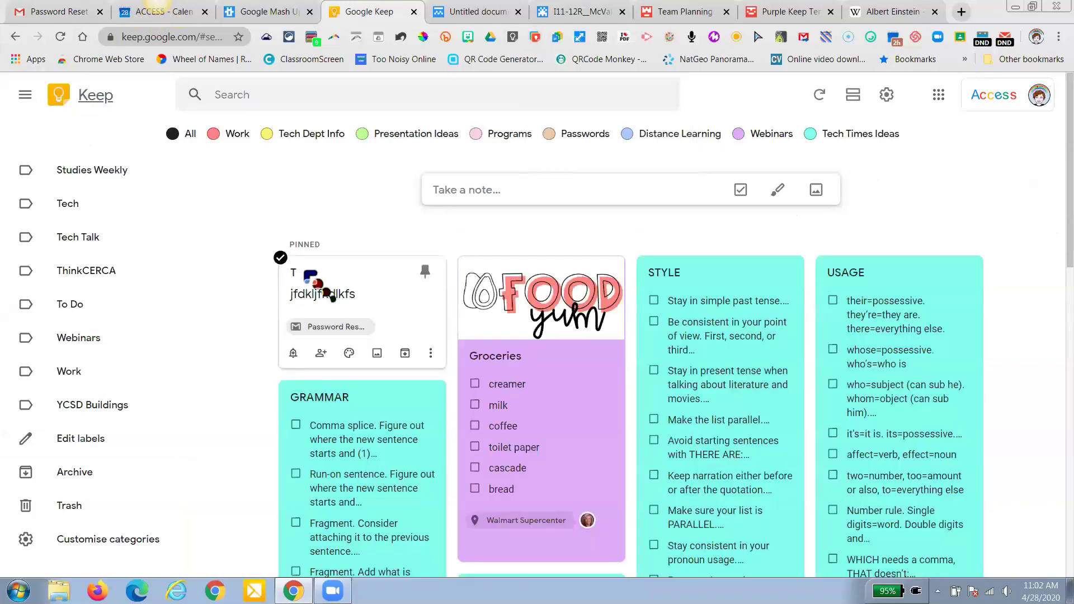
Retitle the pinned note to 'To Do' and open its linked password reset email
left_click(306, 272)
type("o Do")
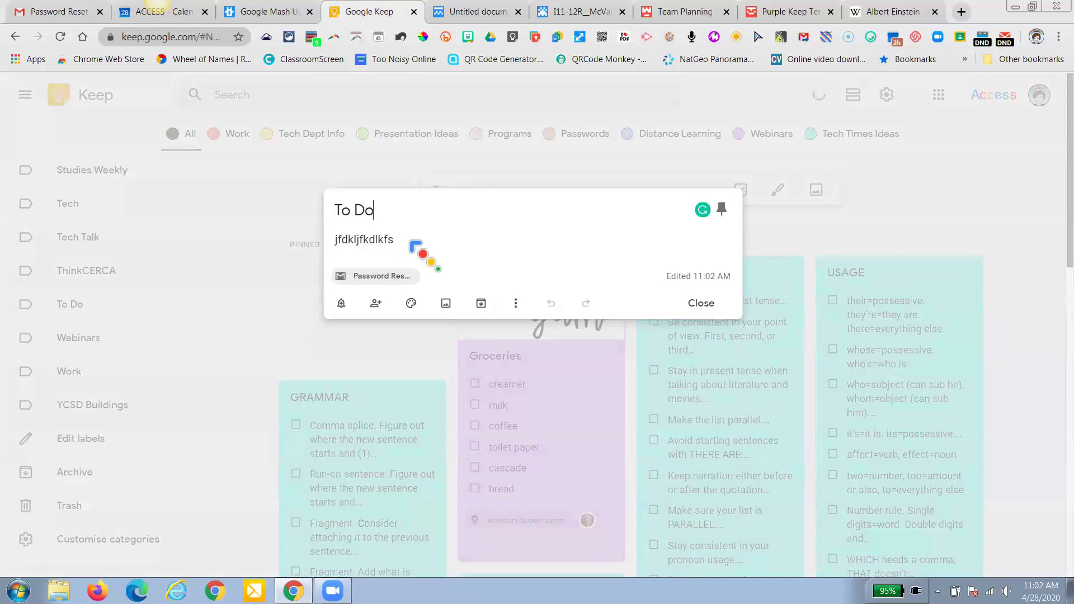
left_click(374, 278)
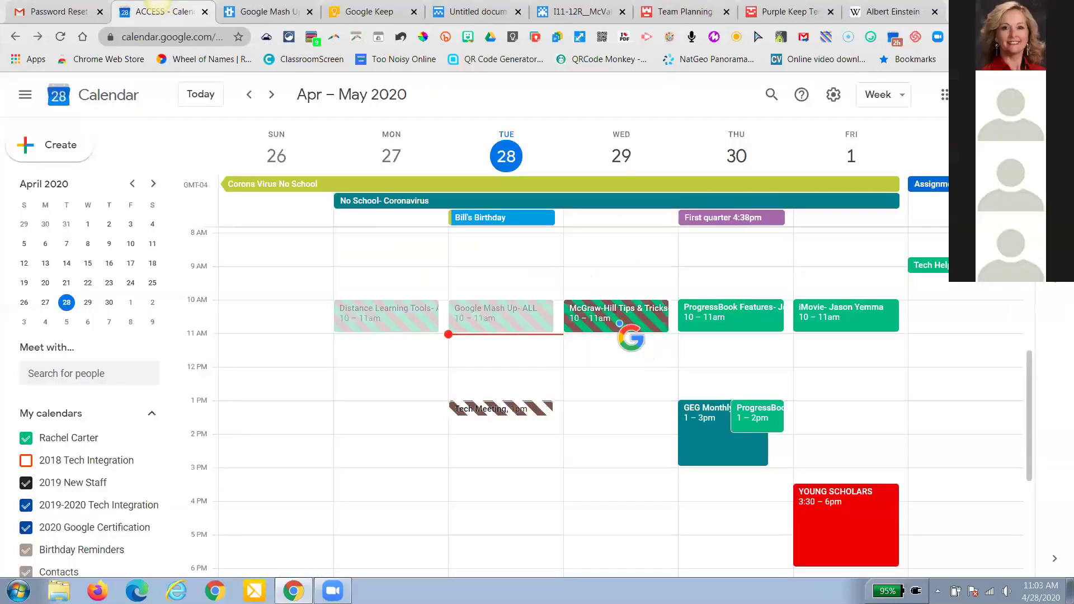
Open the McGraw-Hill Tips & Tricks event for editing
left_click(499, 410)
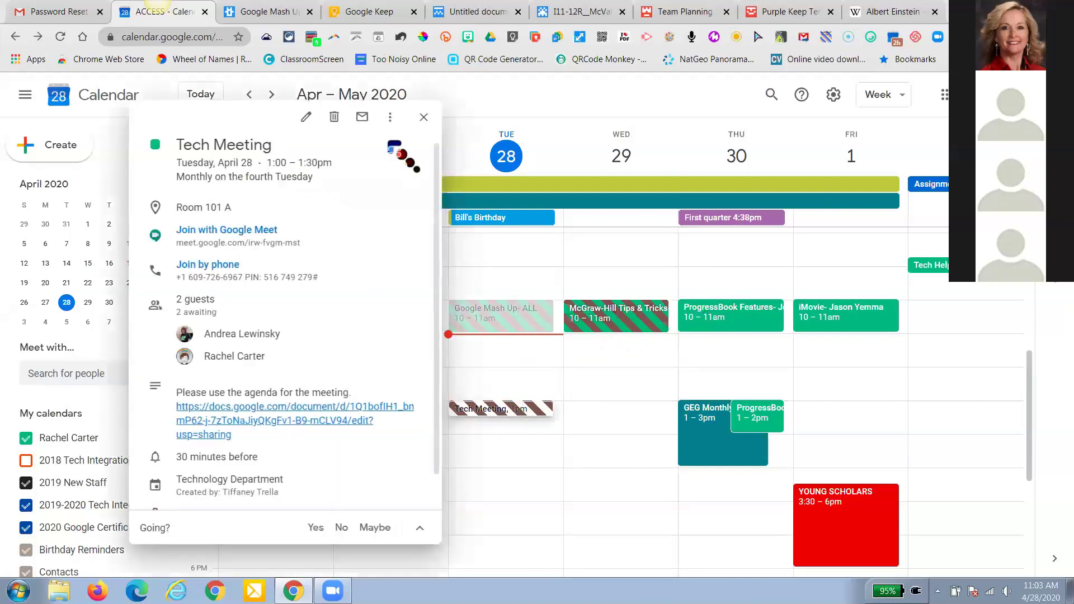
left_click(423, 117)
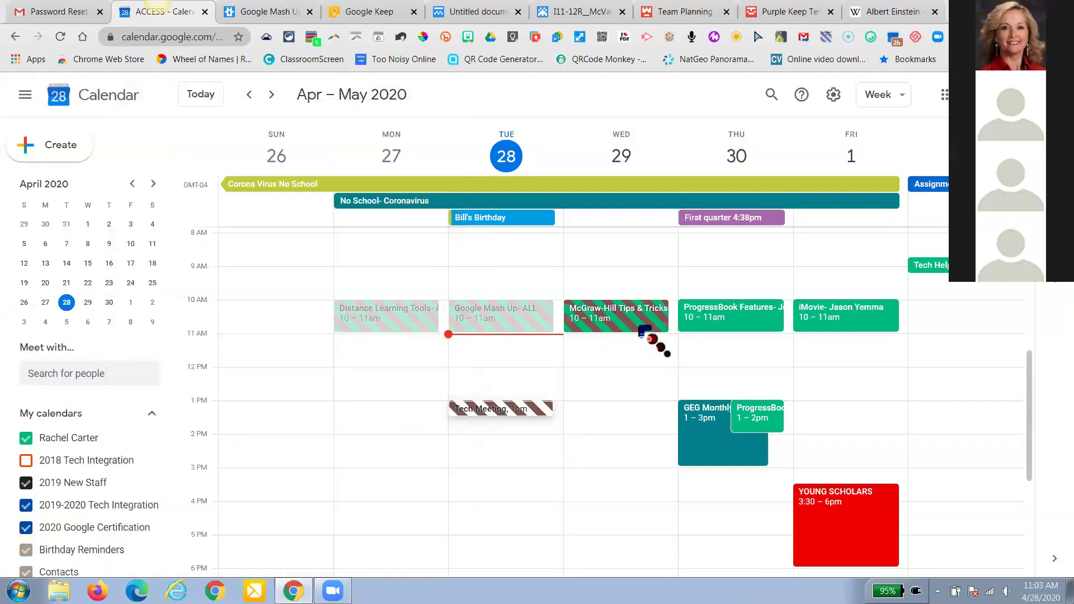
left_click(643, 329)
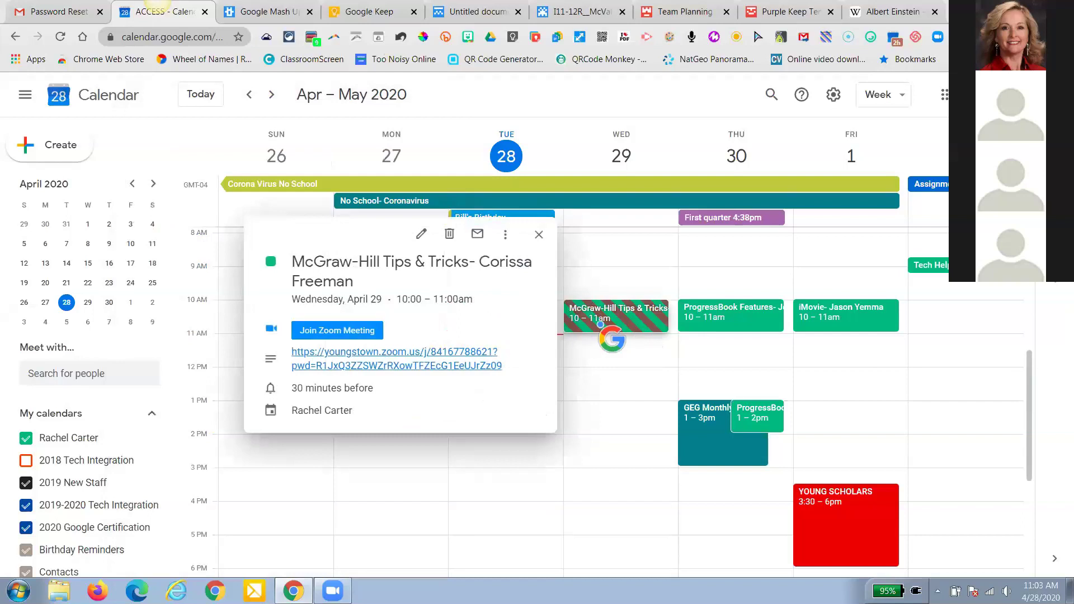
key("Escape")
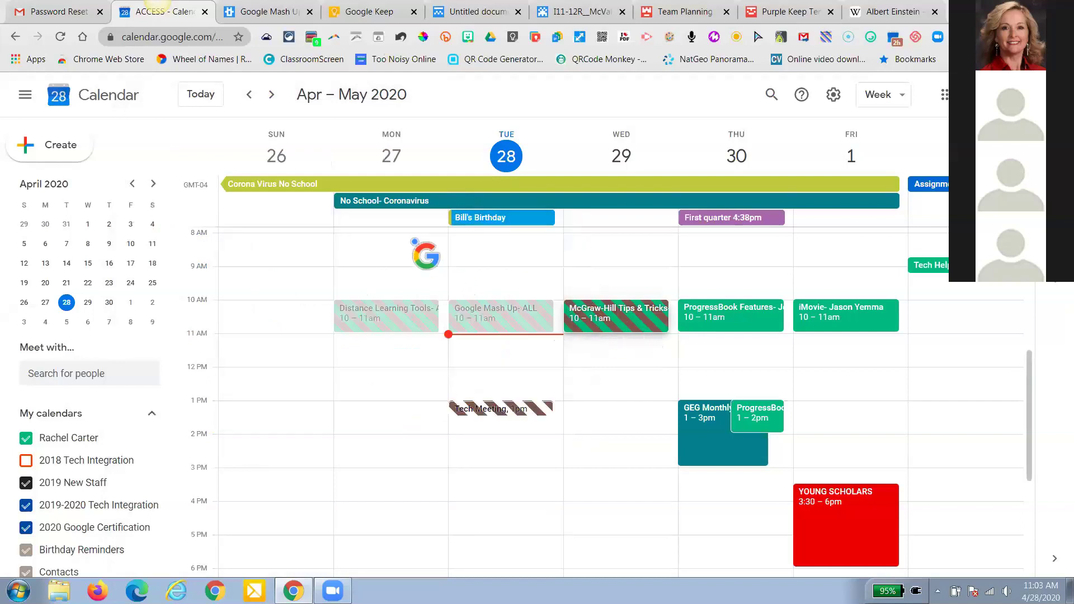
key("e")
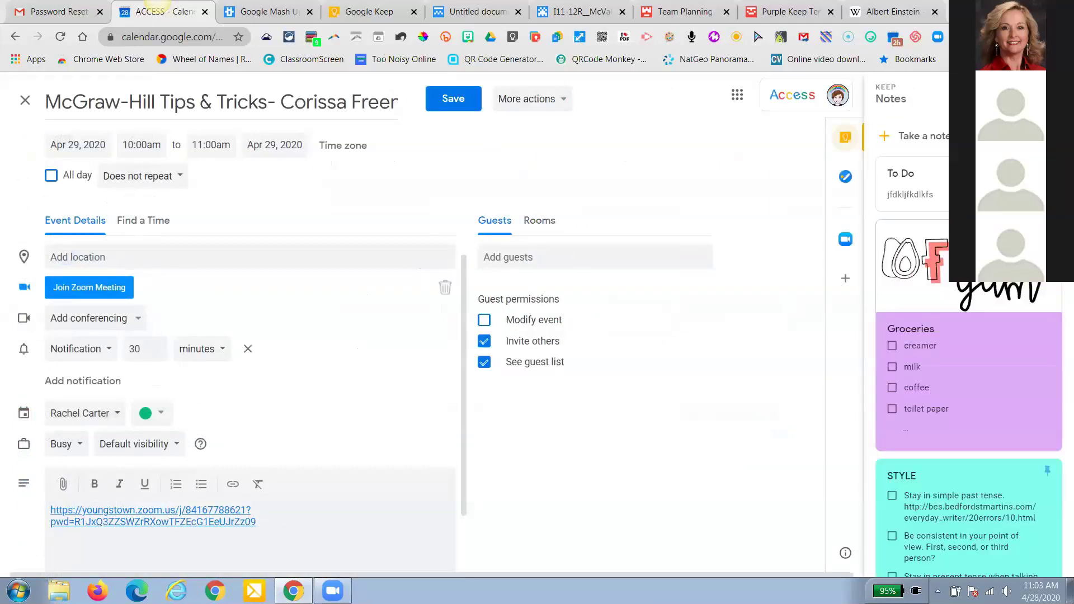
Add a linked Keep note titled Agenda with two lines of placeholder body text
left_click(924, 136)
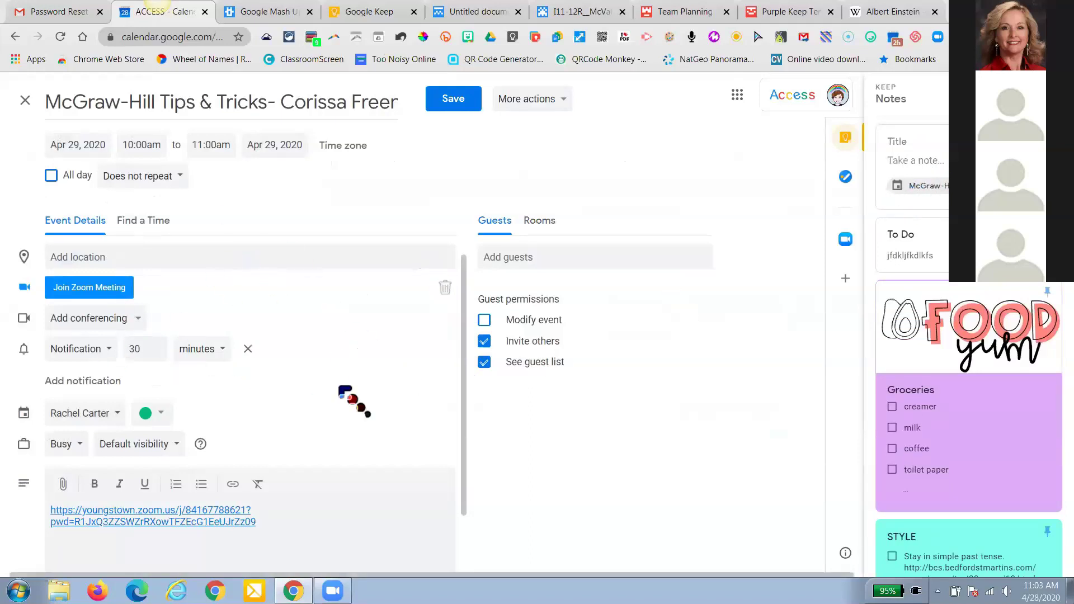
left_click(899, 146)
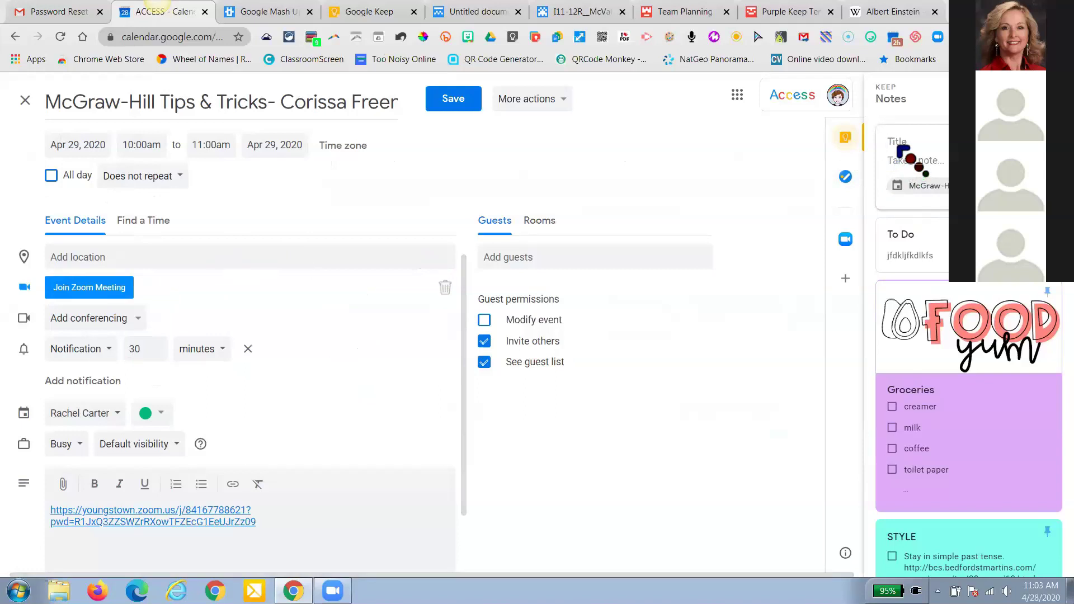
type("Agenda")
left_click(911, 162)
type("kdlfkdlf")
key("Return")
type("kdlfjkdfjlks")
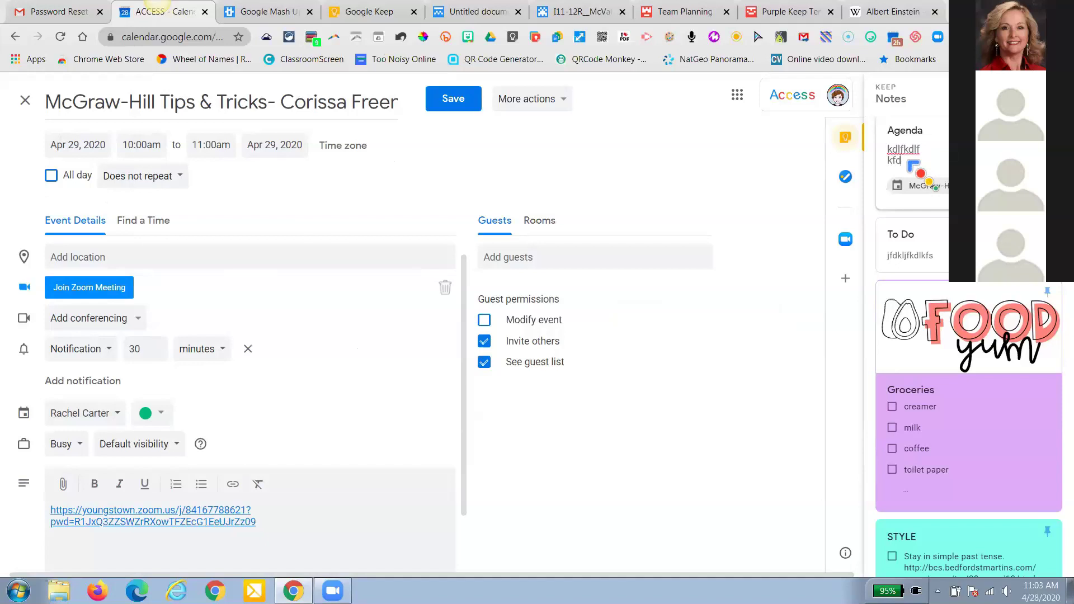
key("Up")
key("Up")
key("BackSpace")
key("BackSpace")
key("BackSpace")
key("BackSpace")
key("BackSpace")
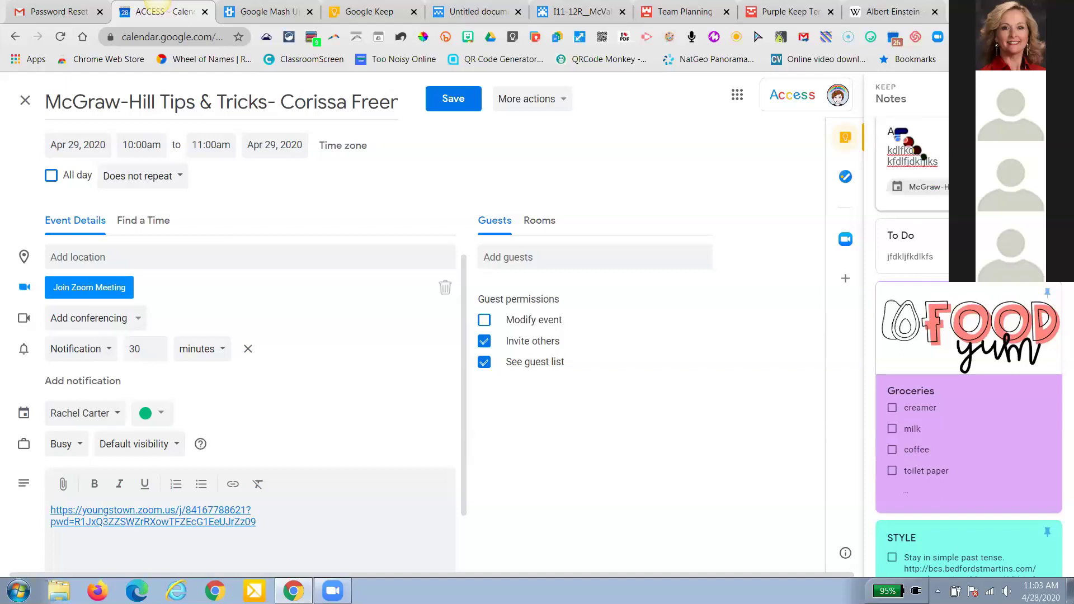
type("genda")
key("Escape")
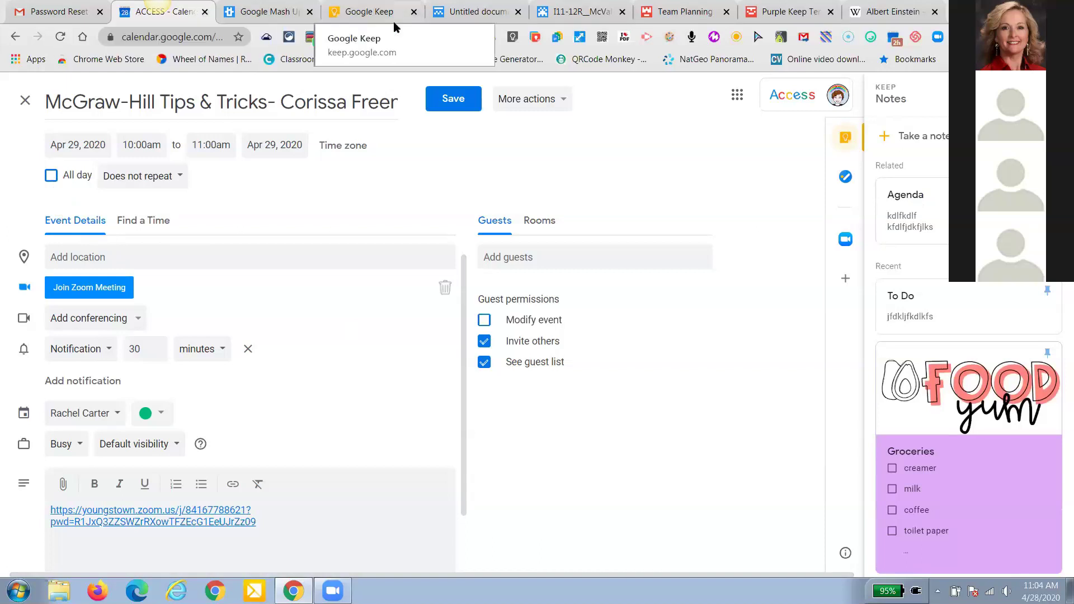
left_click(561, 37)
Create a blank presentation and drag the Agenda note from Keep onto its first slide
left_click(494, 115)
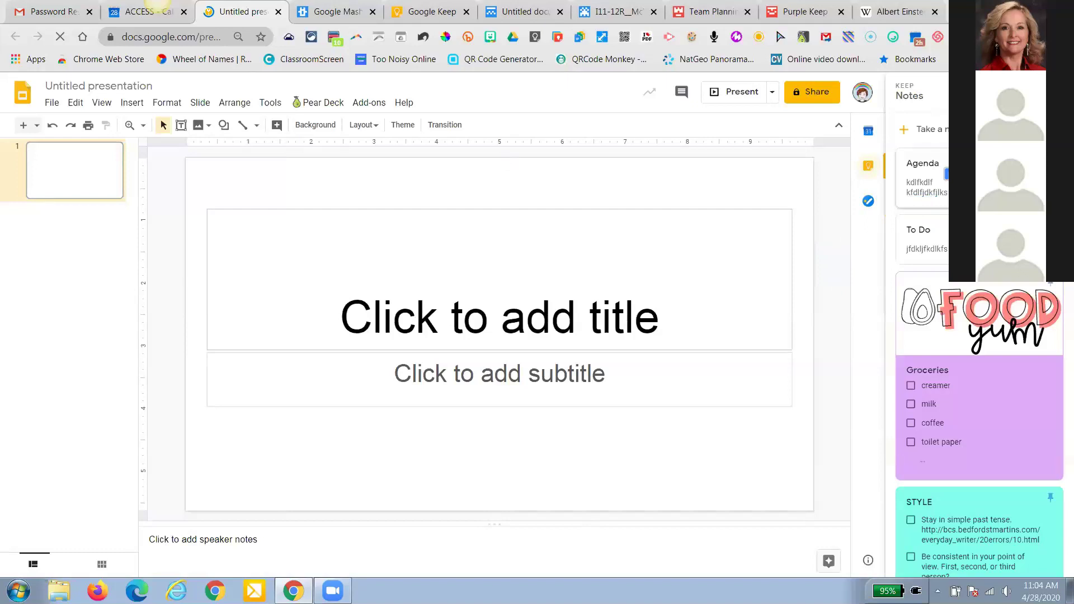
left_click_drag(929, 185, 523, 361)
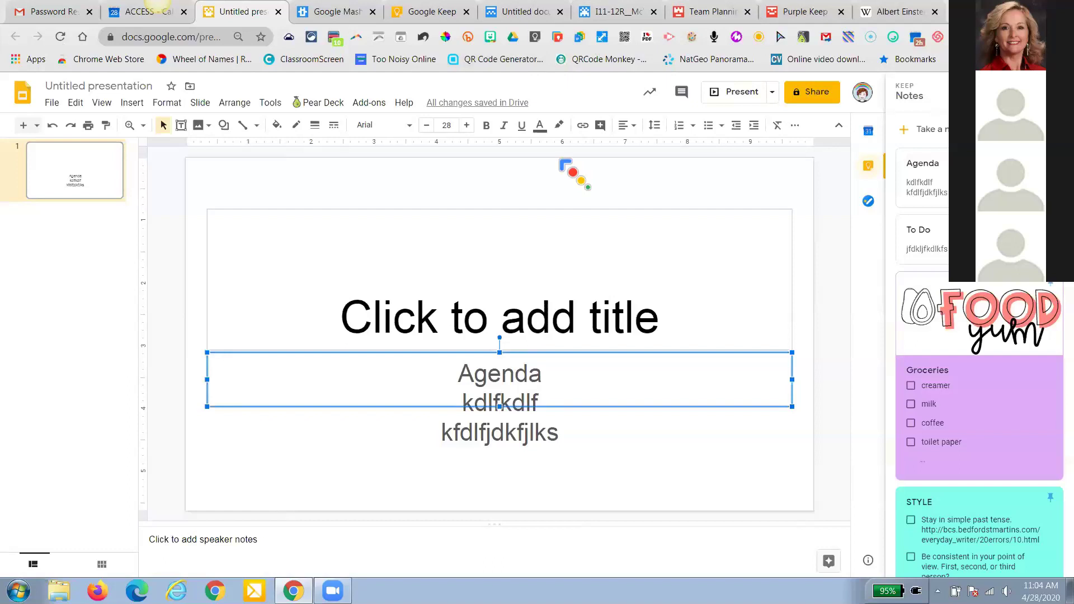
left_click(431, 12)
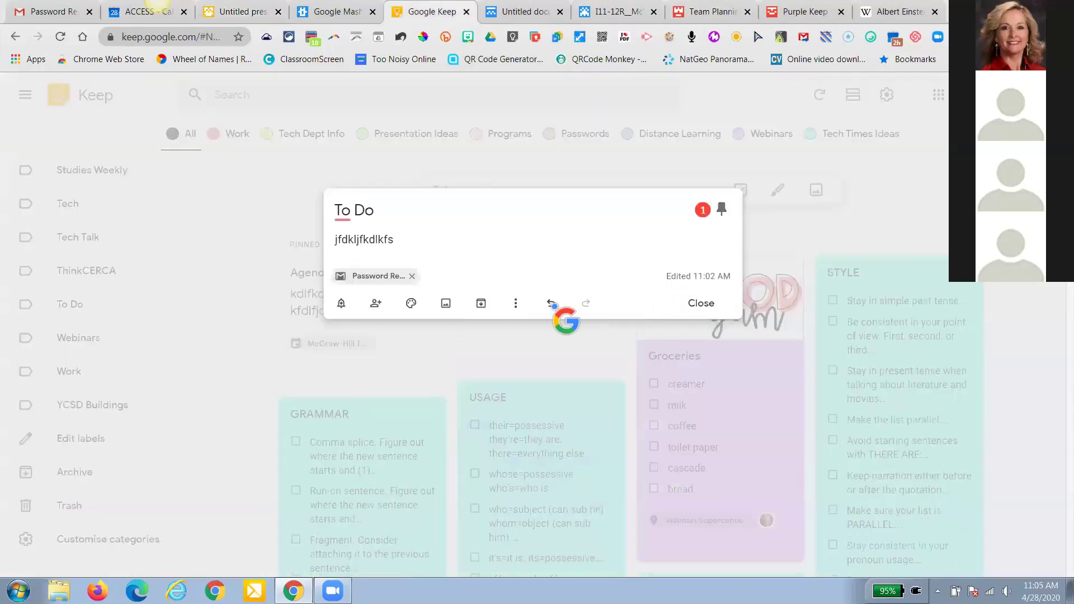
Close the To Do note without changes and return to the password reset email
left_click(515, 304)
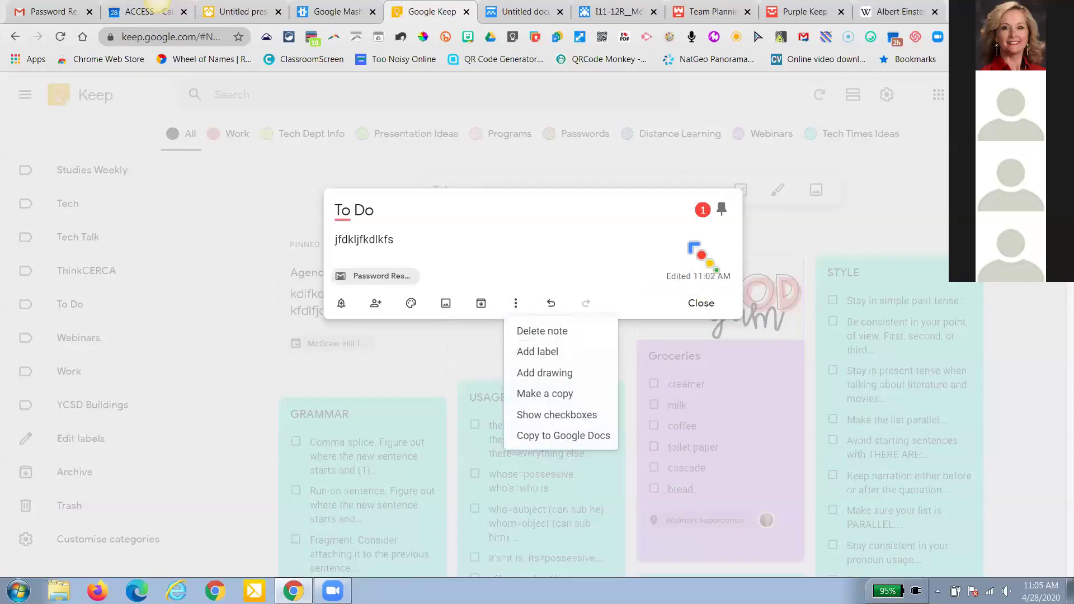
left_click(867, 228)
left_click(863, 234)
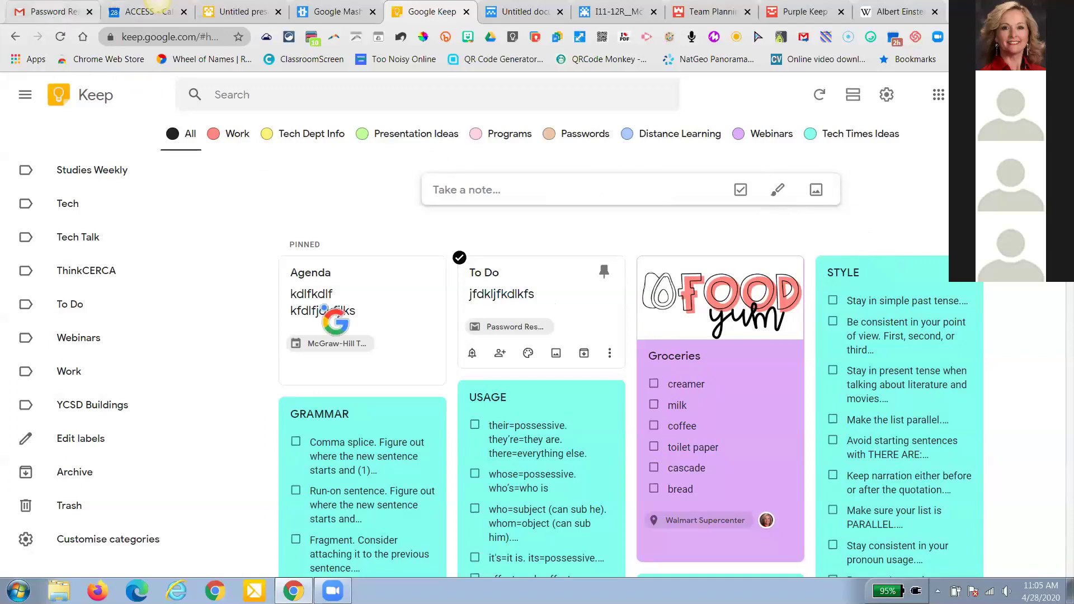
key("ctrl+1")
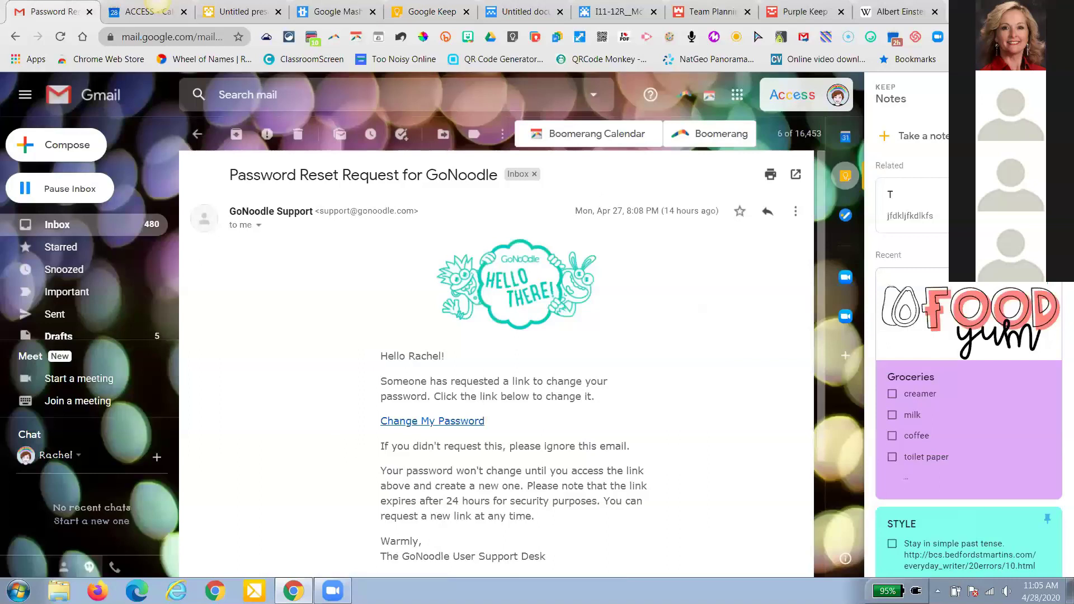
Capture the email's greeting as a 418 x 118 image and save it as PNG 'Text test'
key("Print")
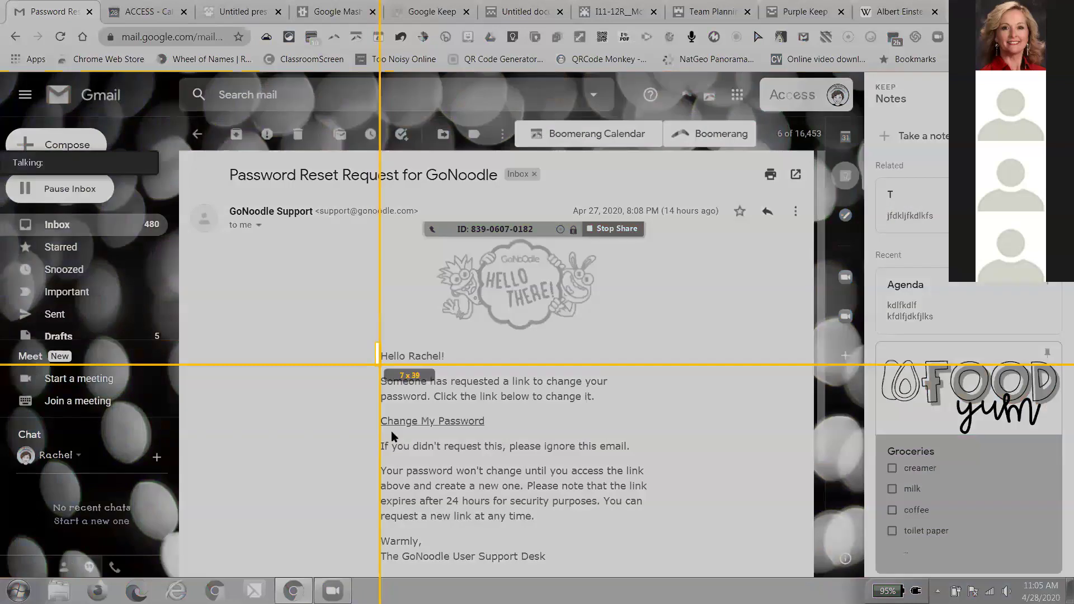
left_click_drag(376, 343, 609, 409)
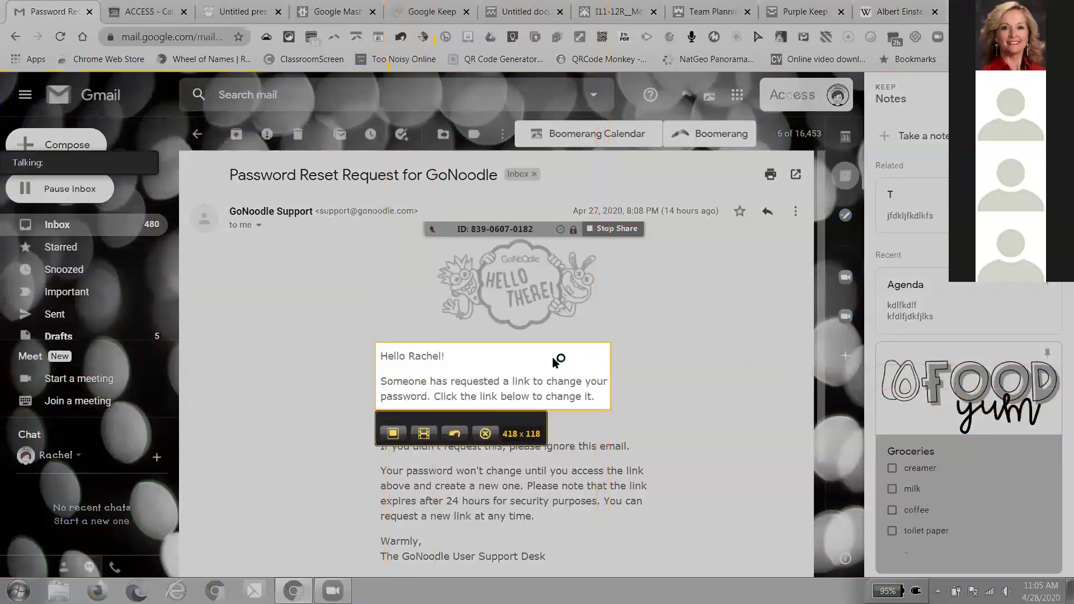
left_click(391, 435)
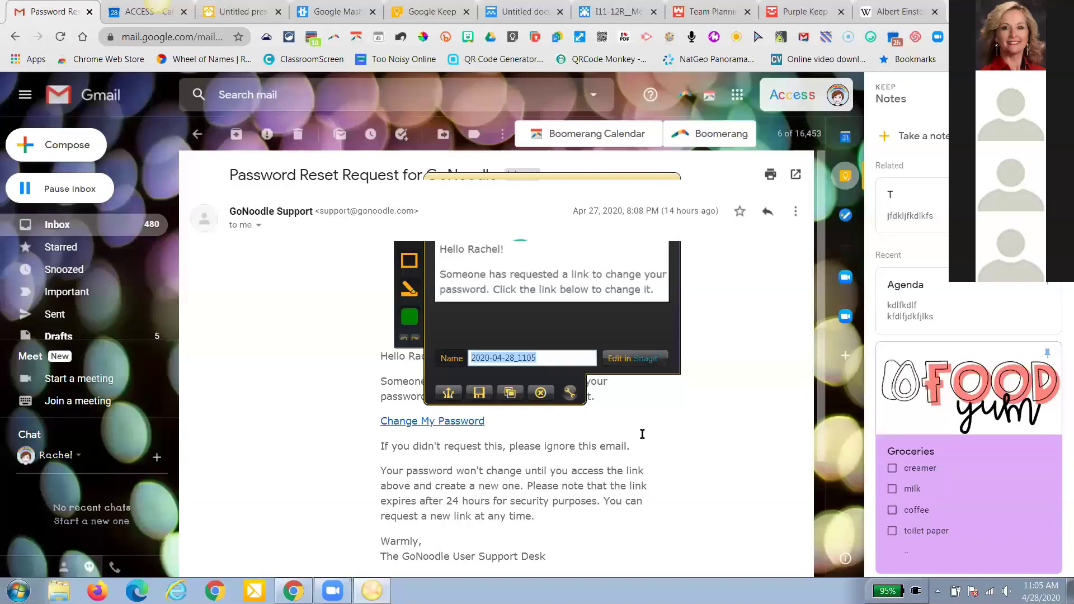
key("ctrl+s")
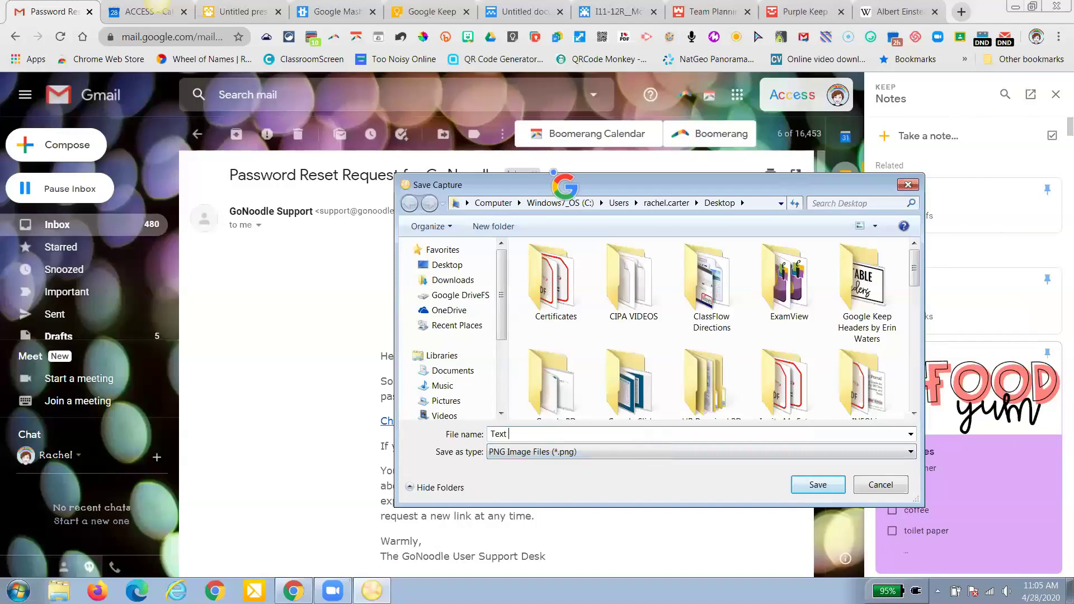
type("test")
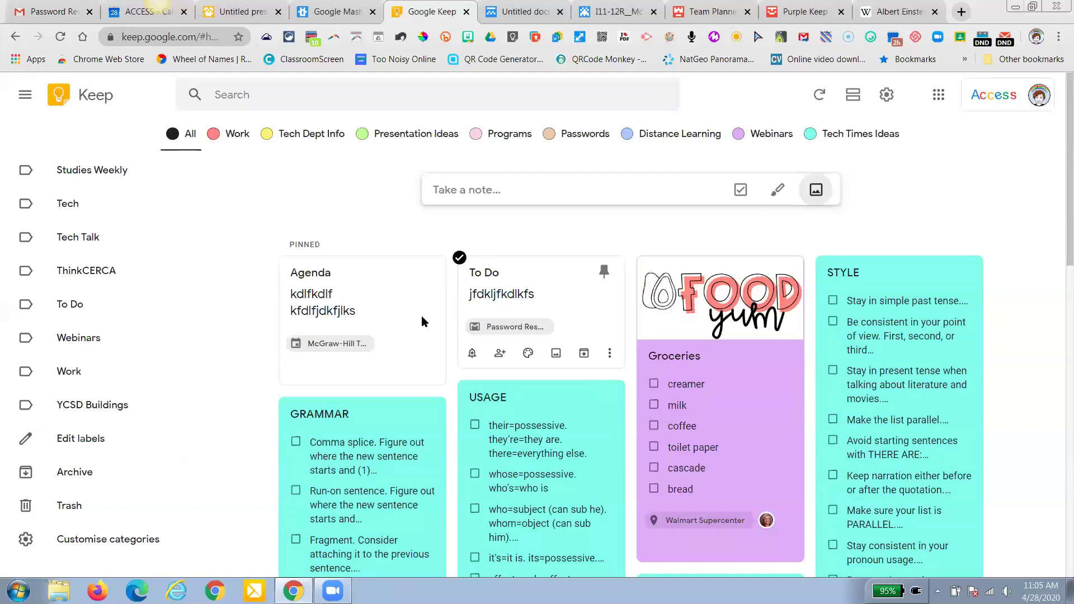
Create a pinned note from the greeting capture with its image text grabbed into the body
left_click(555, 353)
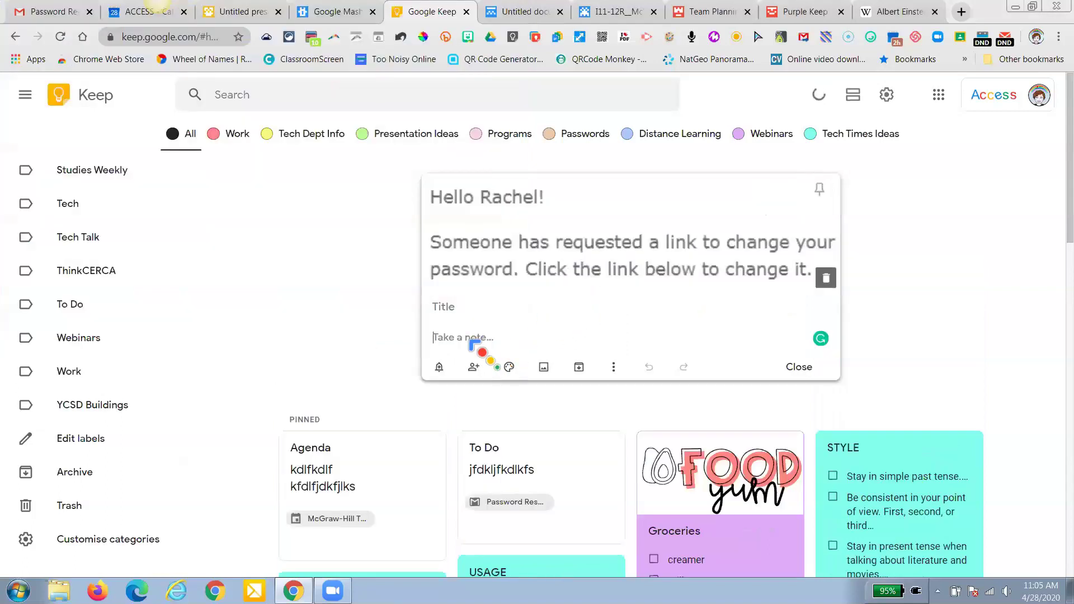
left_click(613, 367)
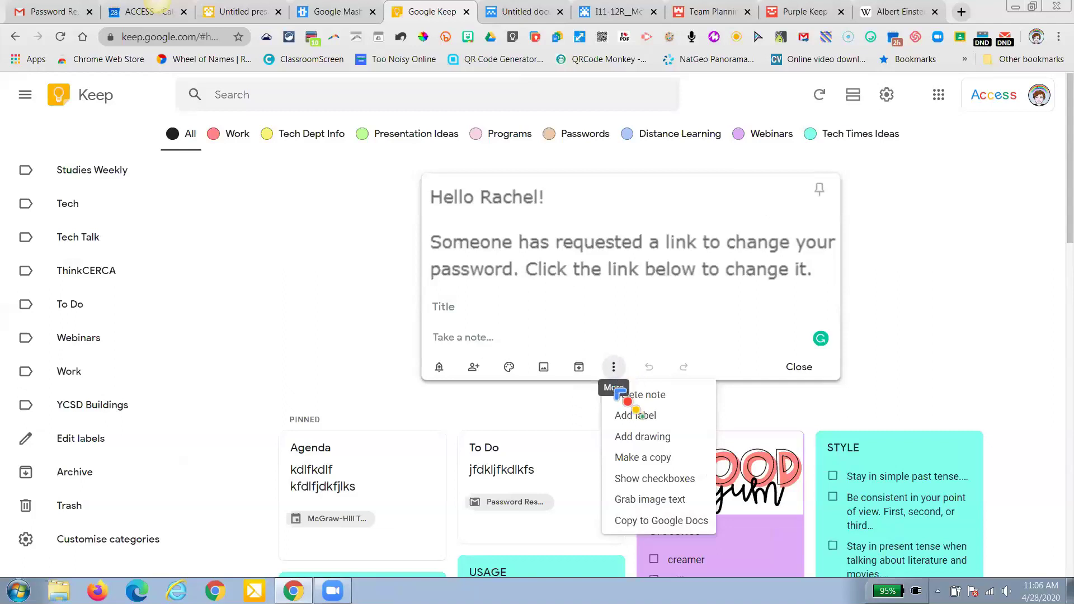
left_click(629, 500)
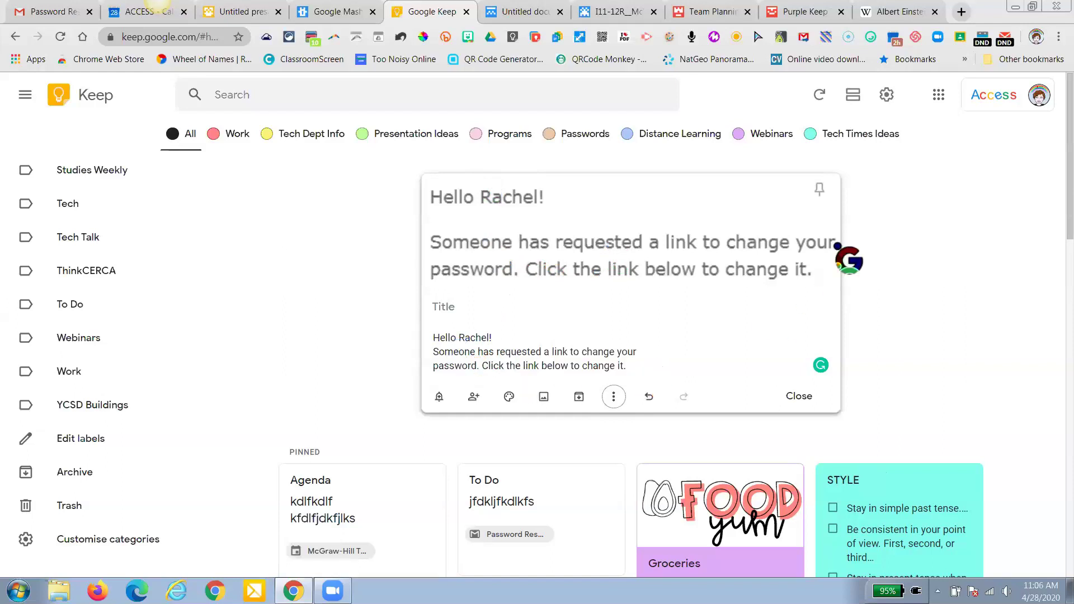
key("f")
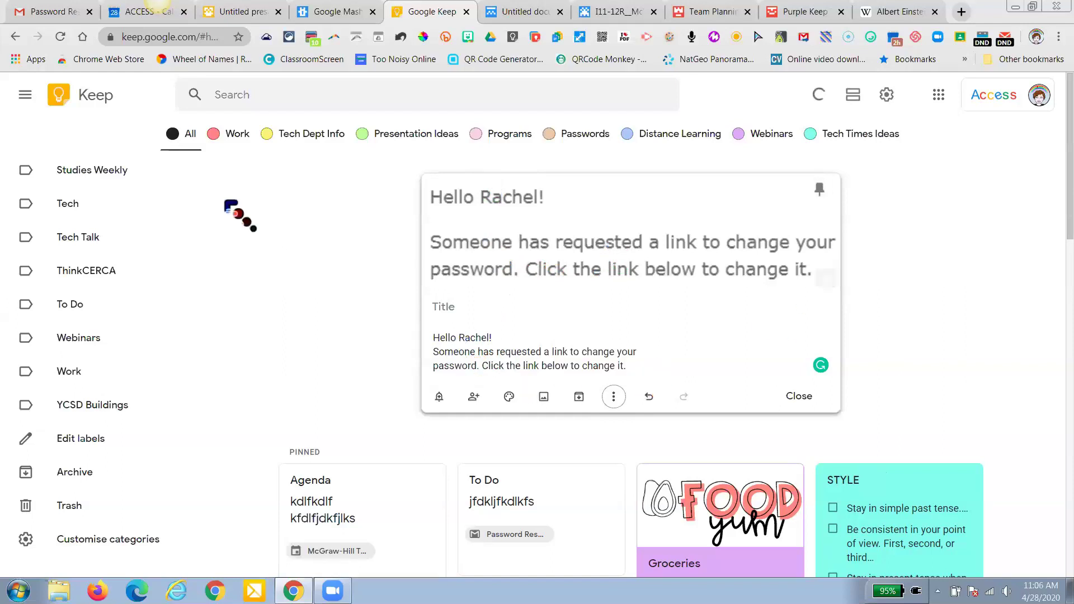